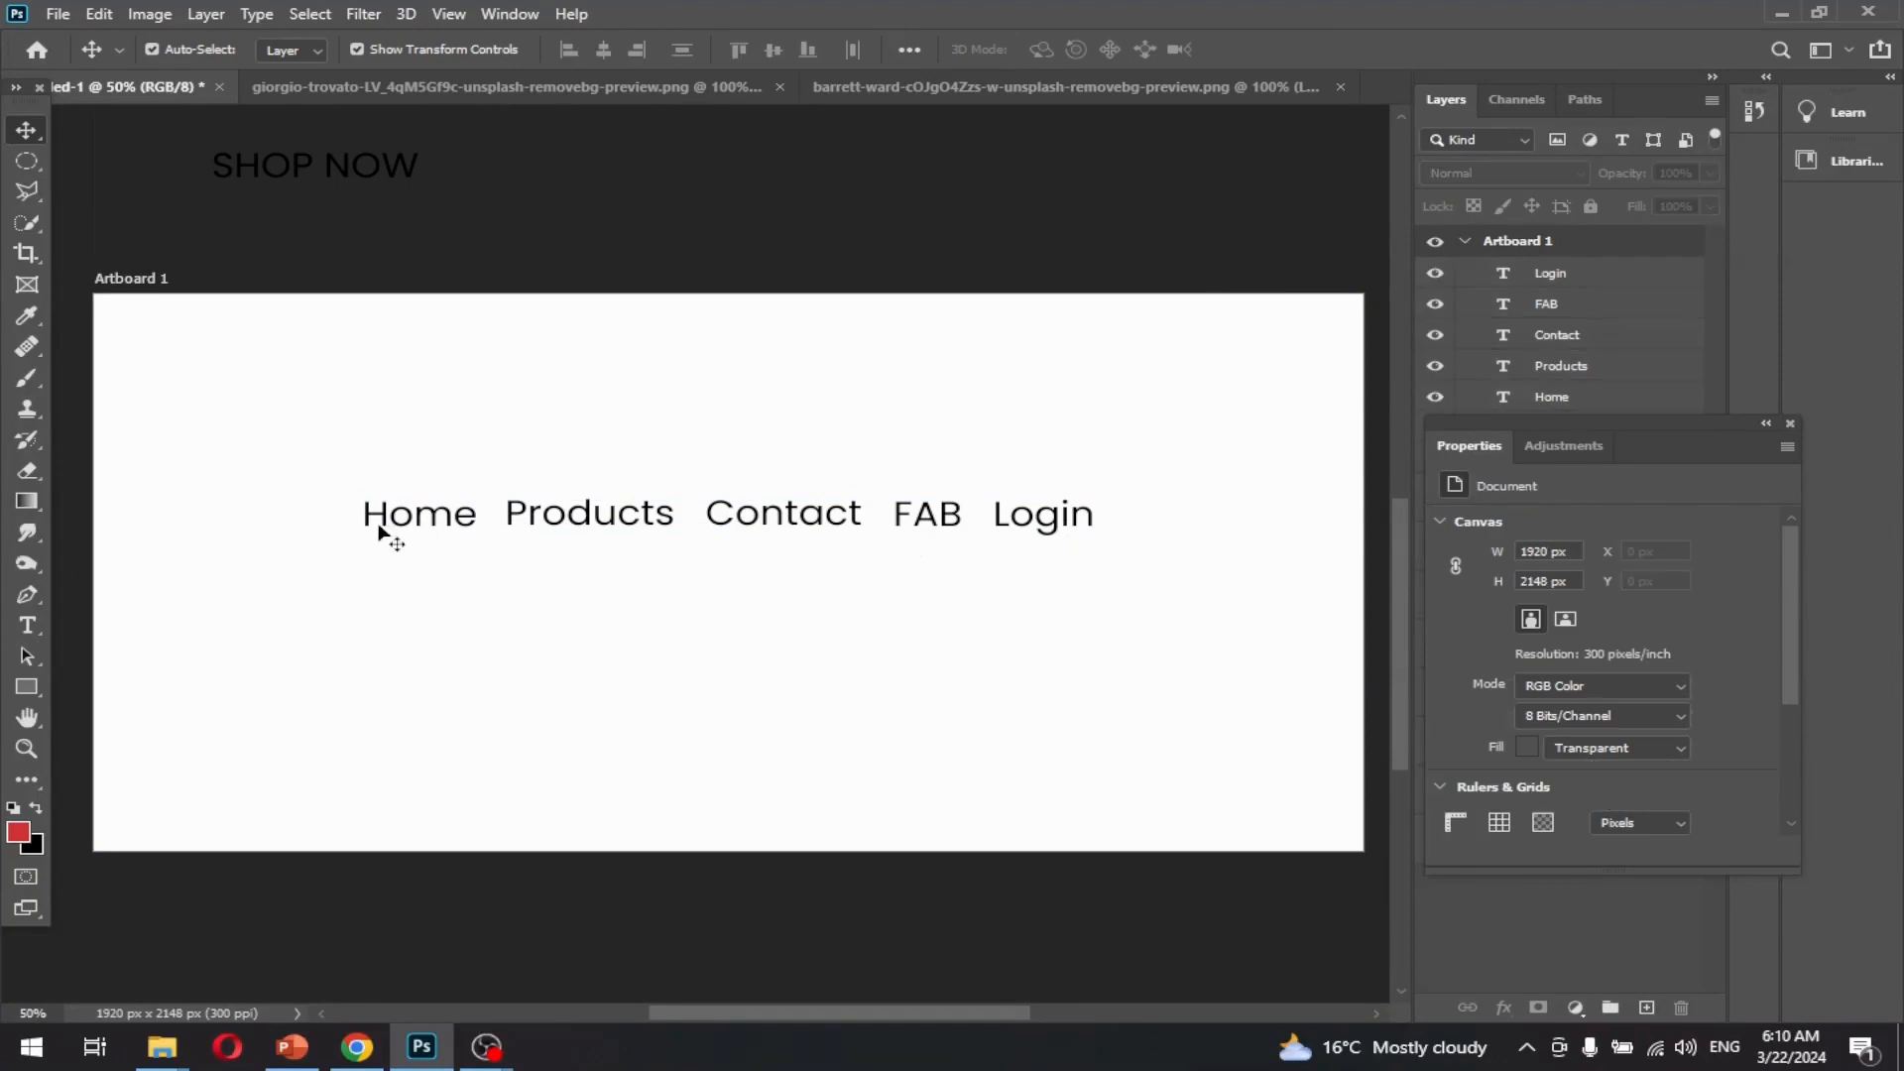
- Set the font size of the Home label to 12 pt
{"action": "left_click", "coordinate": [390, 530]}
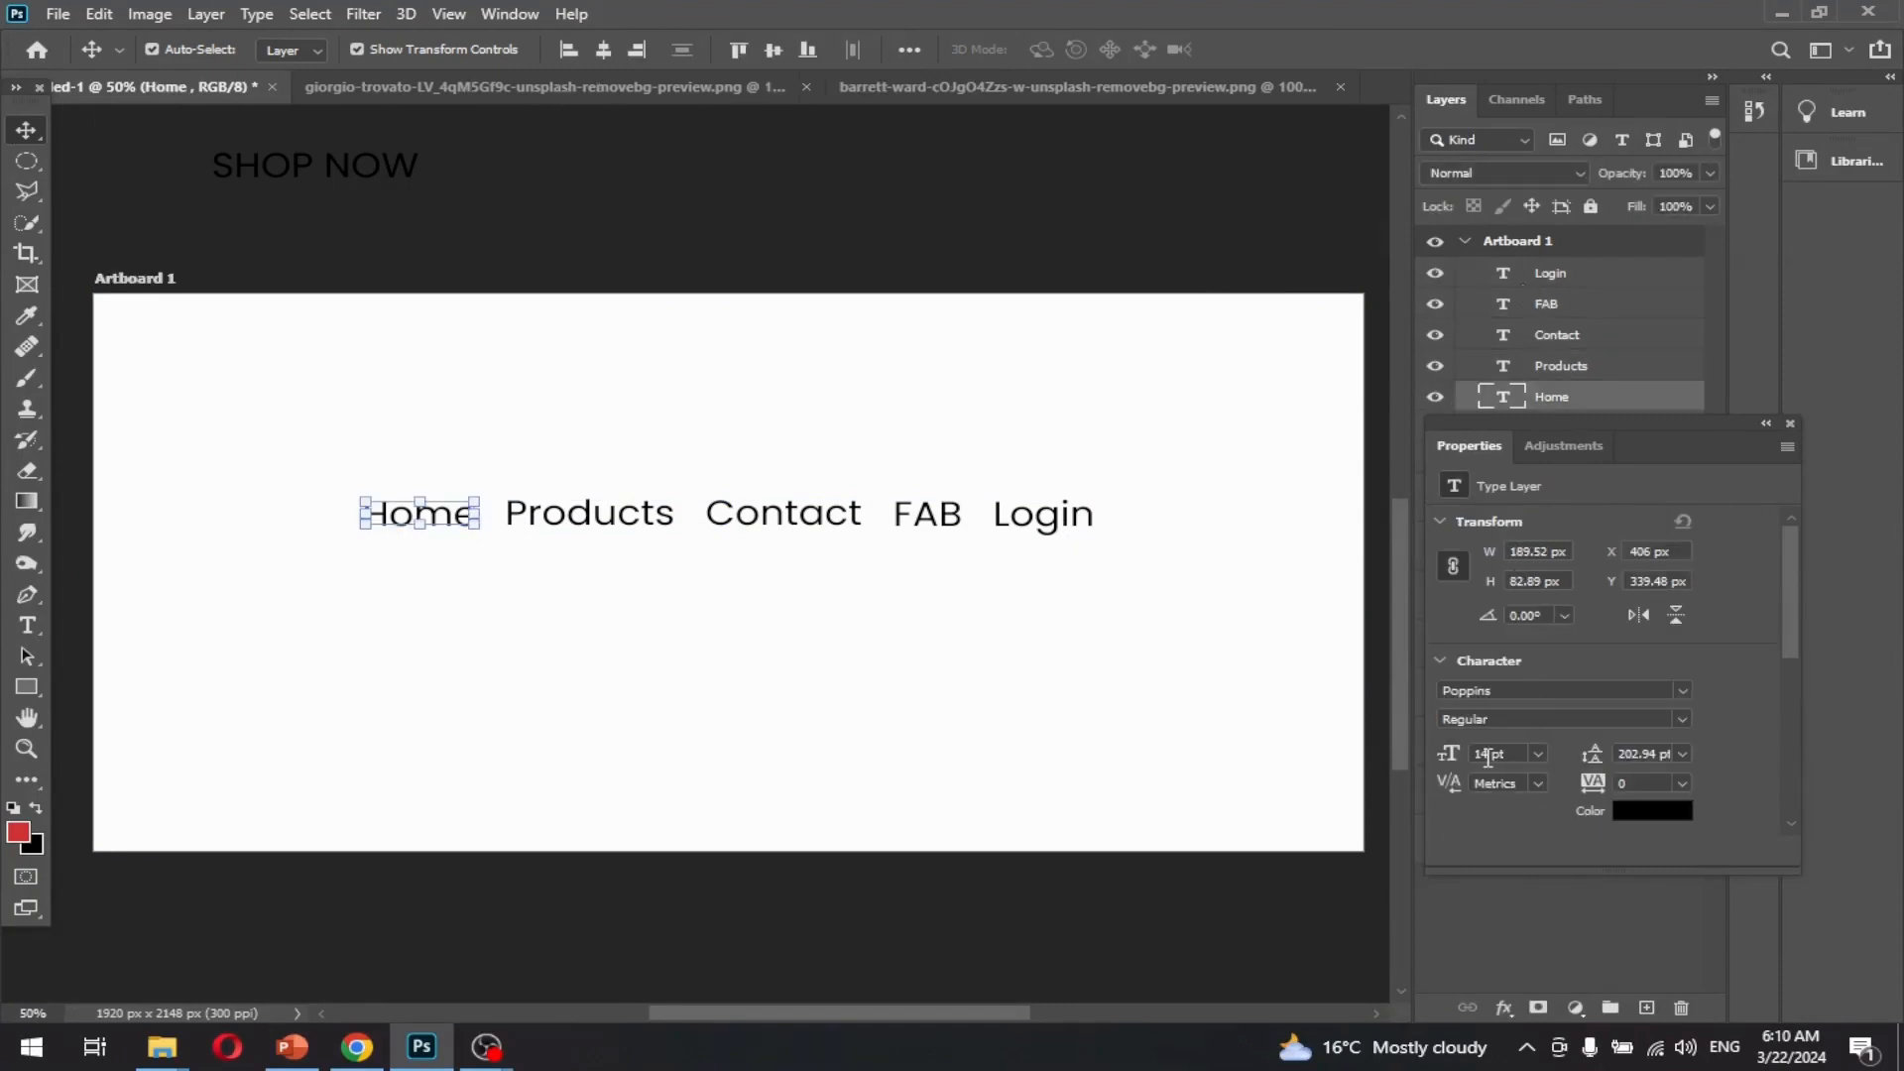
{"action": "double_click", "coordinate": [1487, 757]}
{"action": "type", "text": "122"}
{"action": "key", "text": "Return"}
{"action": "key", "text": "ctrl+z"}
{"action": "type", "text": "12"}
{"action": "key", "text": "Return"}
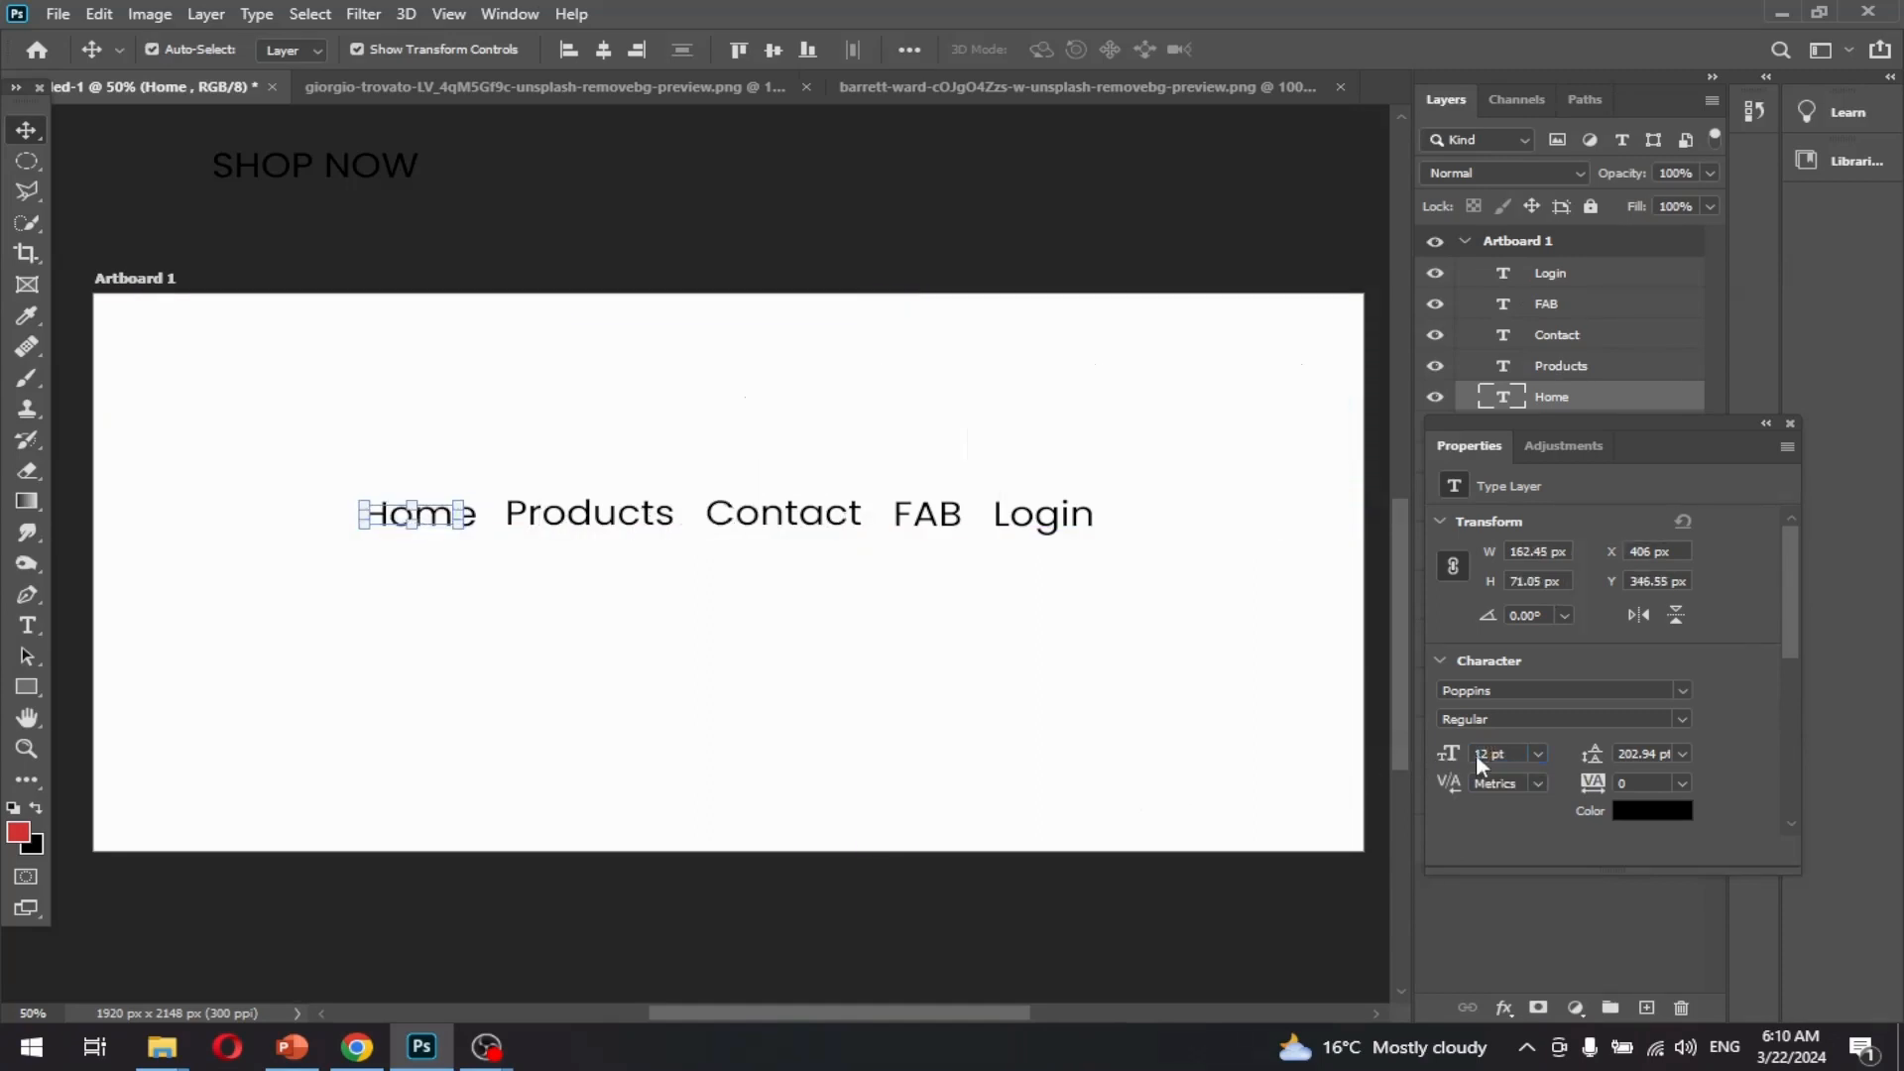
- Set the font size of the Products, Contact, FAB and Login labels to 12 pt
{"action": "left_click", "coordinate": [627, 545]}
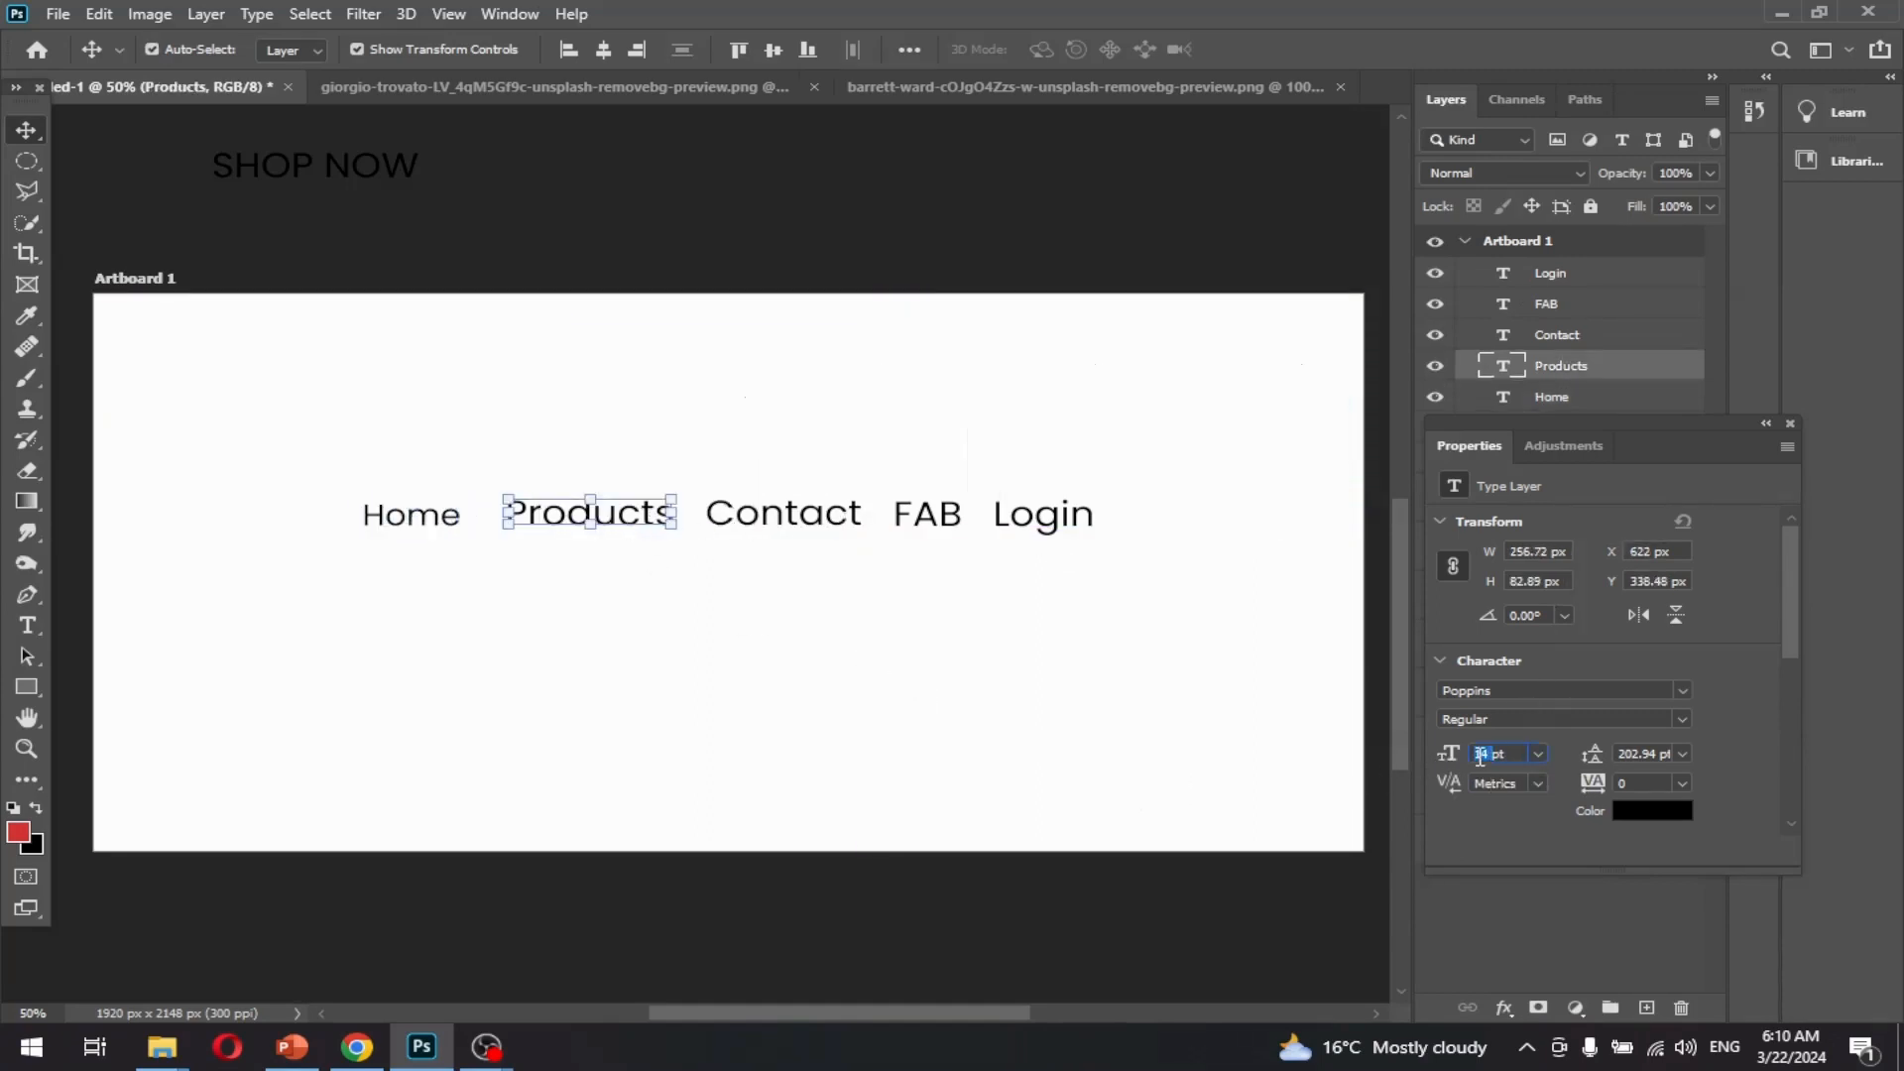
{"action": "key", "text": "Return"}
{"action": "left_click", "coordinate": [845, 519]}
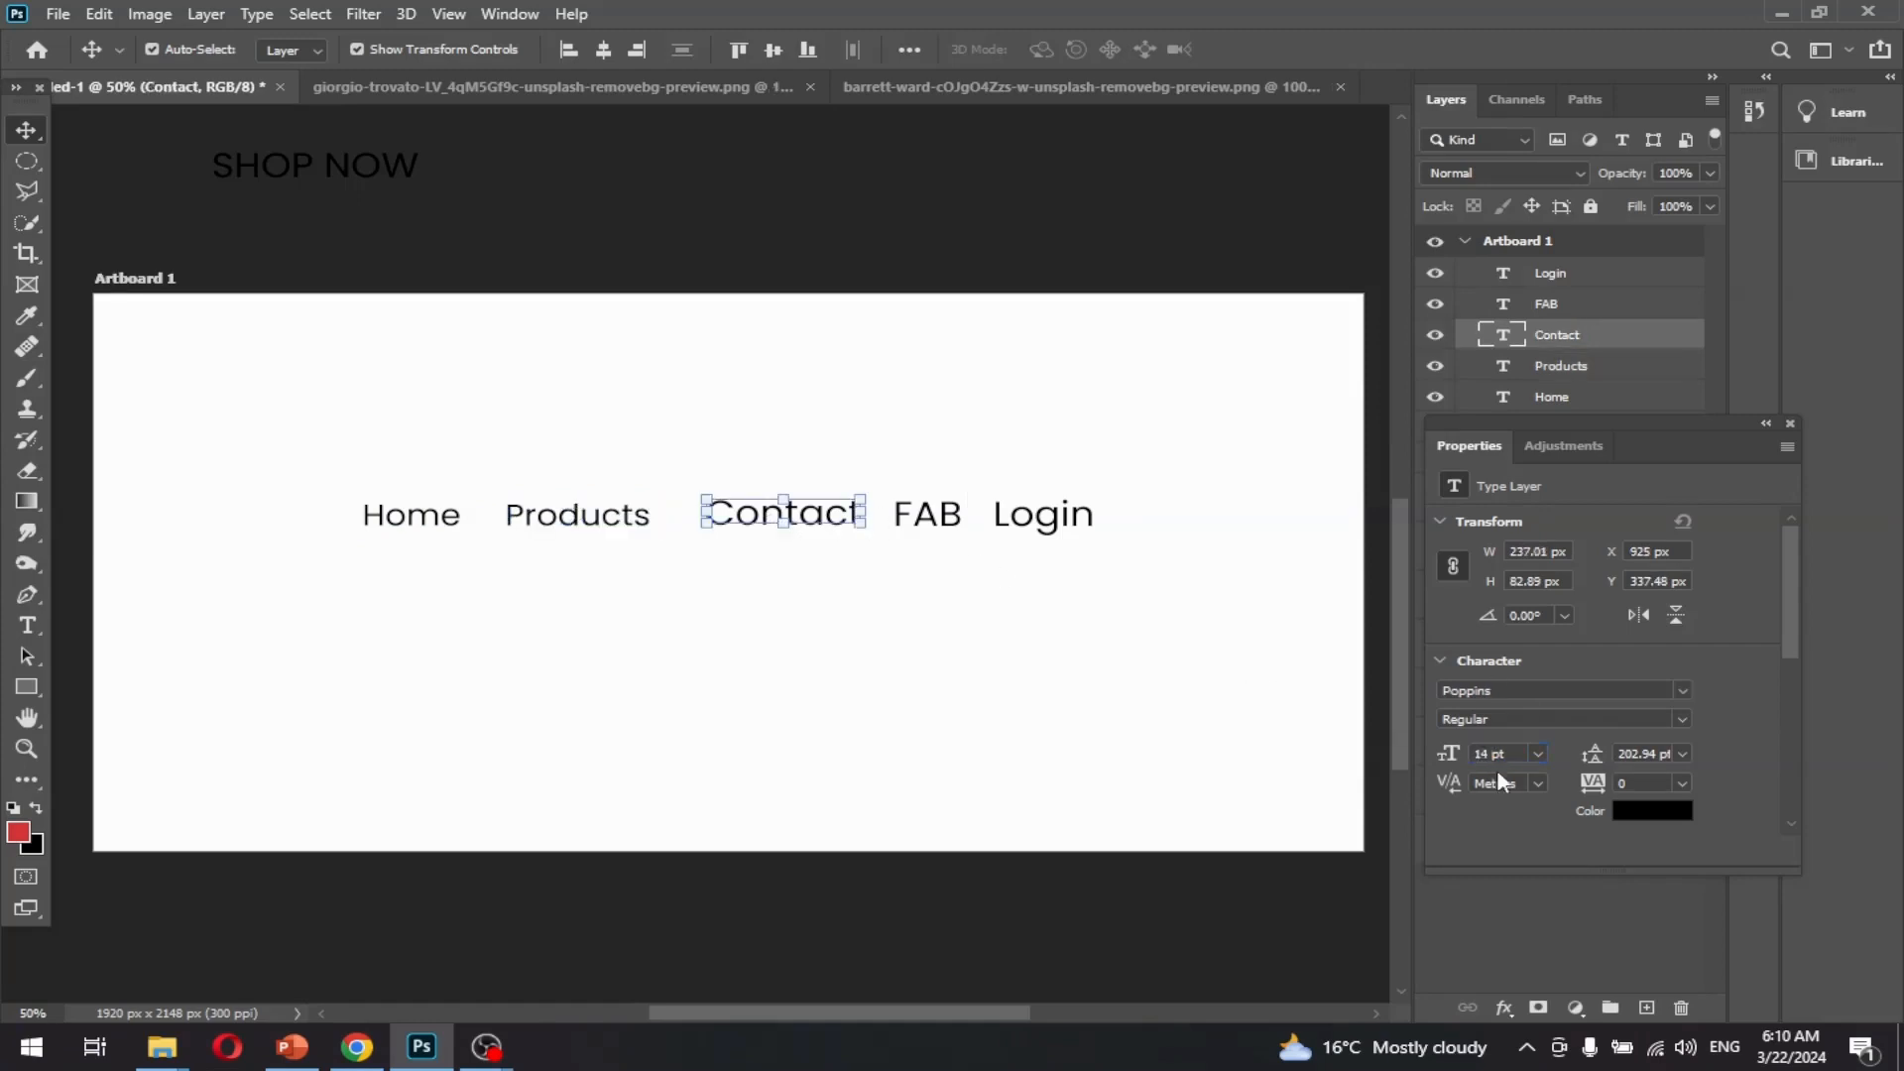
{"action": "type", "text": "2"}
{"action": "key", "text": "Return"}
{"action": "left_click", "coordinate": [927, 530]}
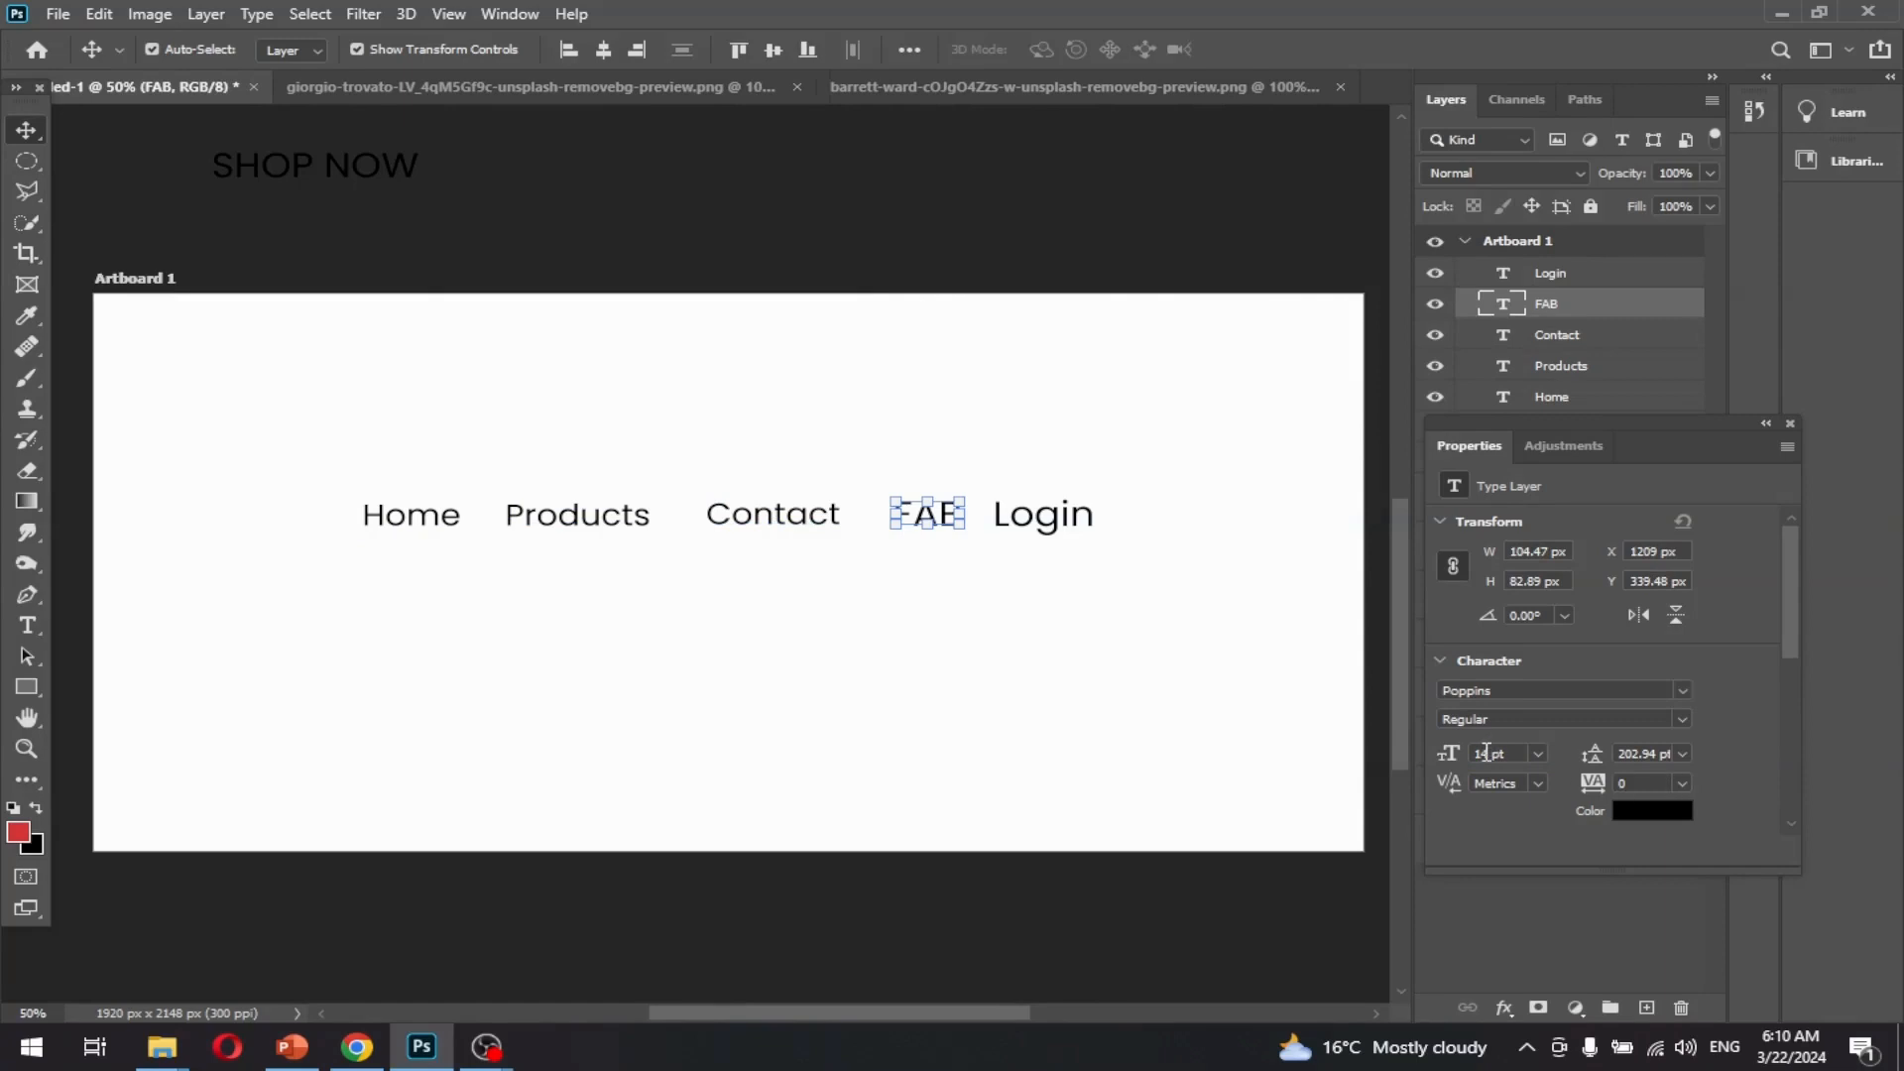
{"action": "left_click", "coordinate": [1026, 518]}
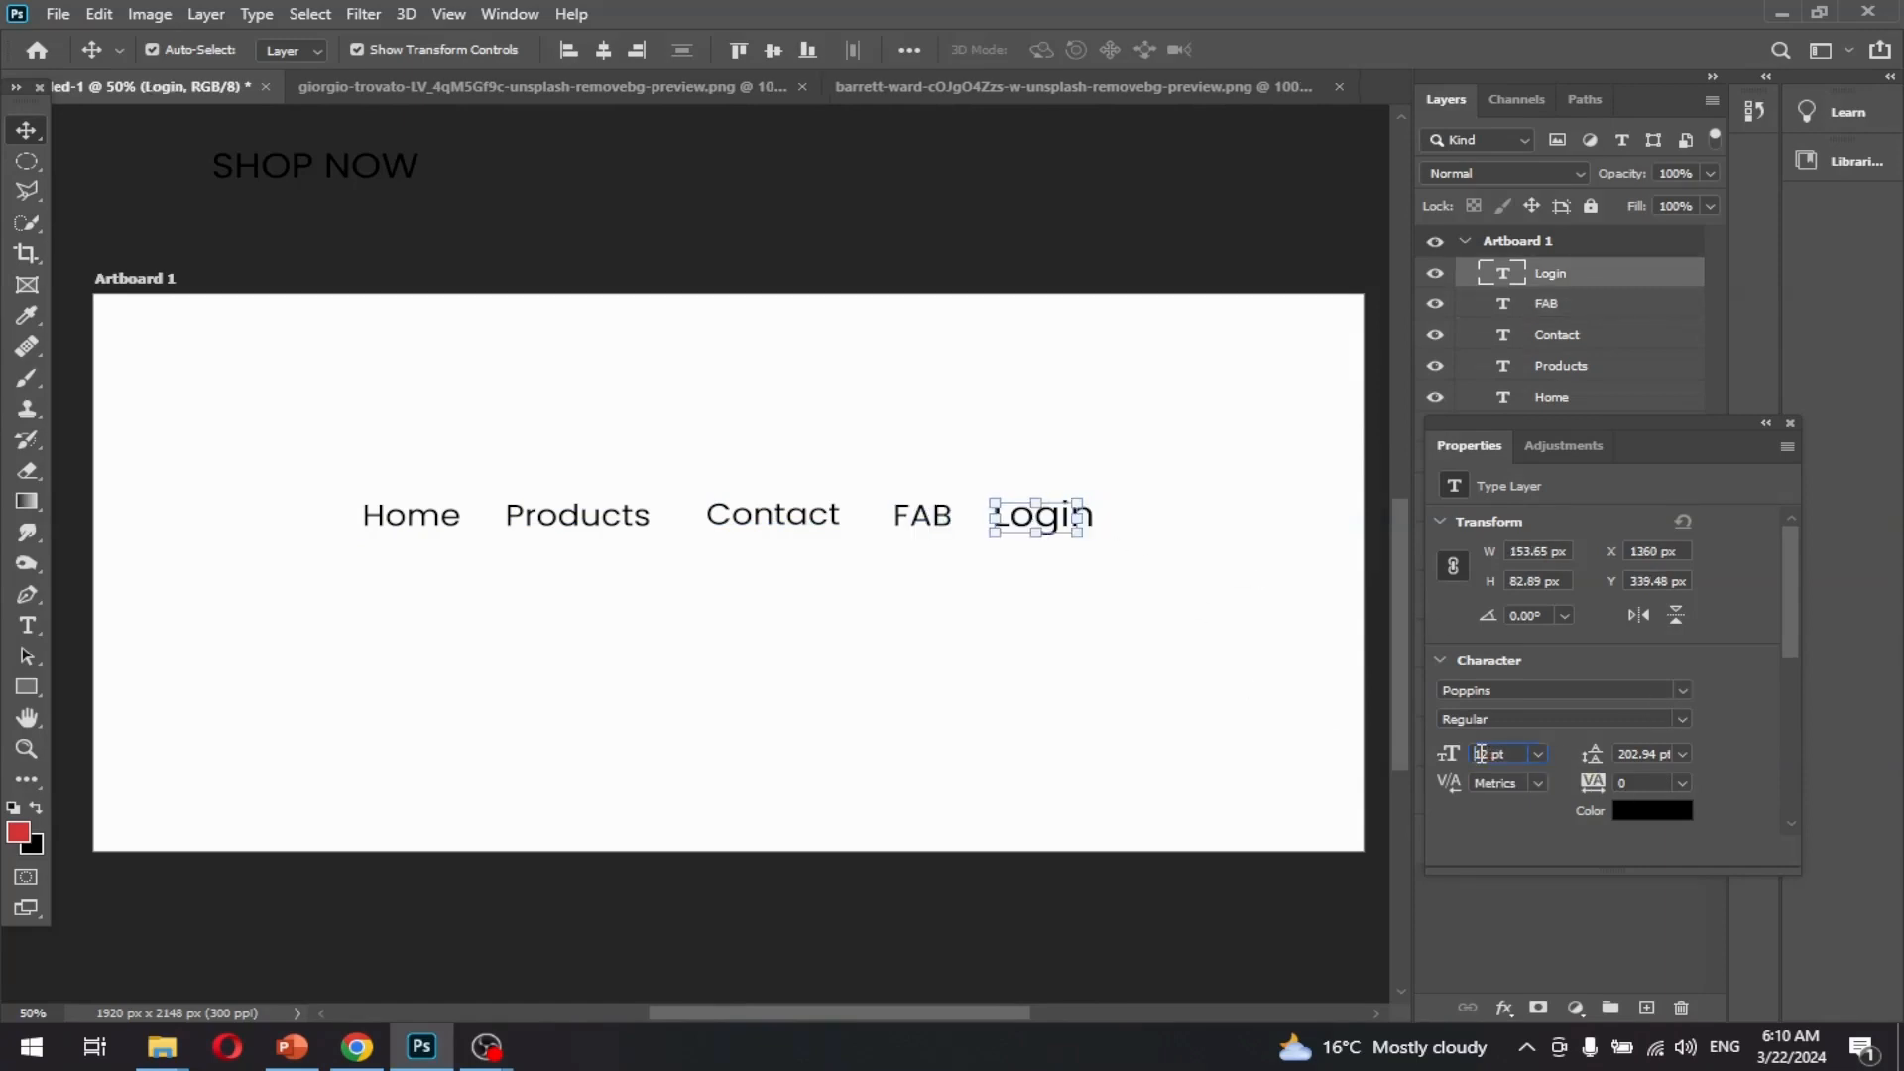
- Dock the floating Properties panel beside the layers and lock the Rectangle 1 background layer against accidental movement
{"action": "left_click", "coordinate": [524, 532]}
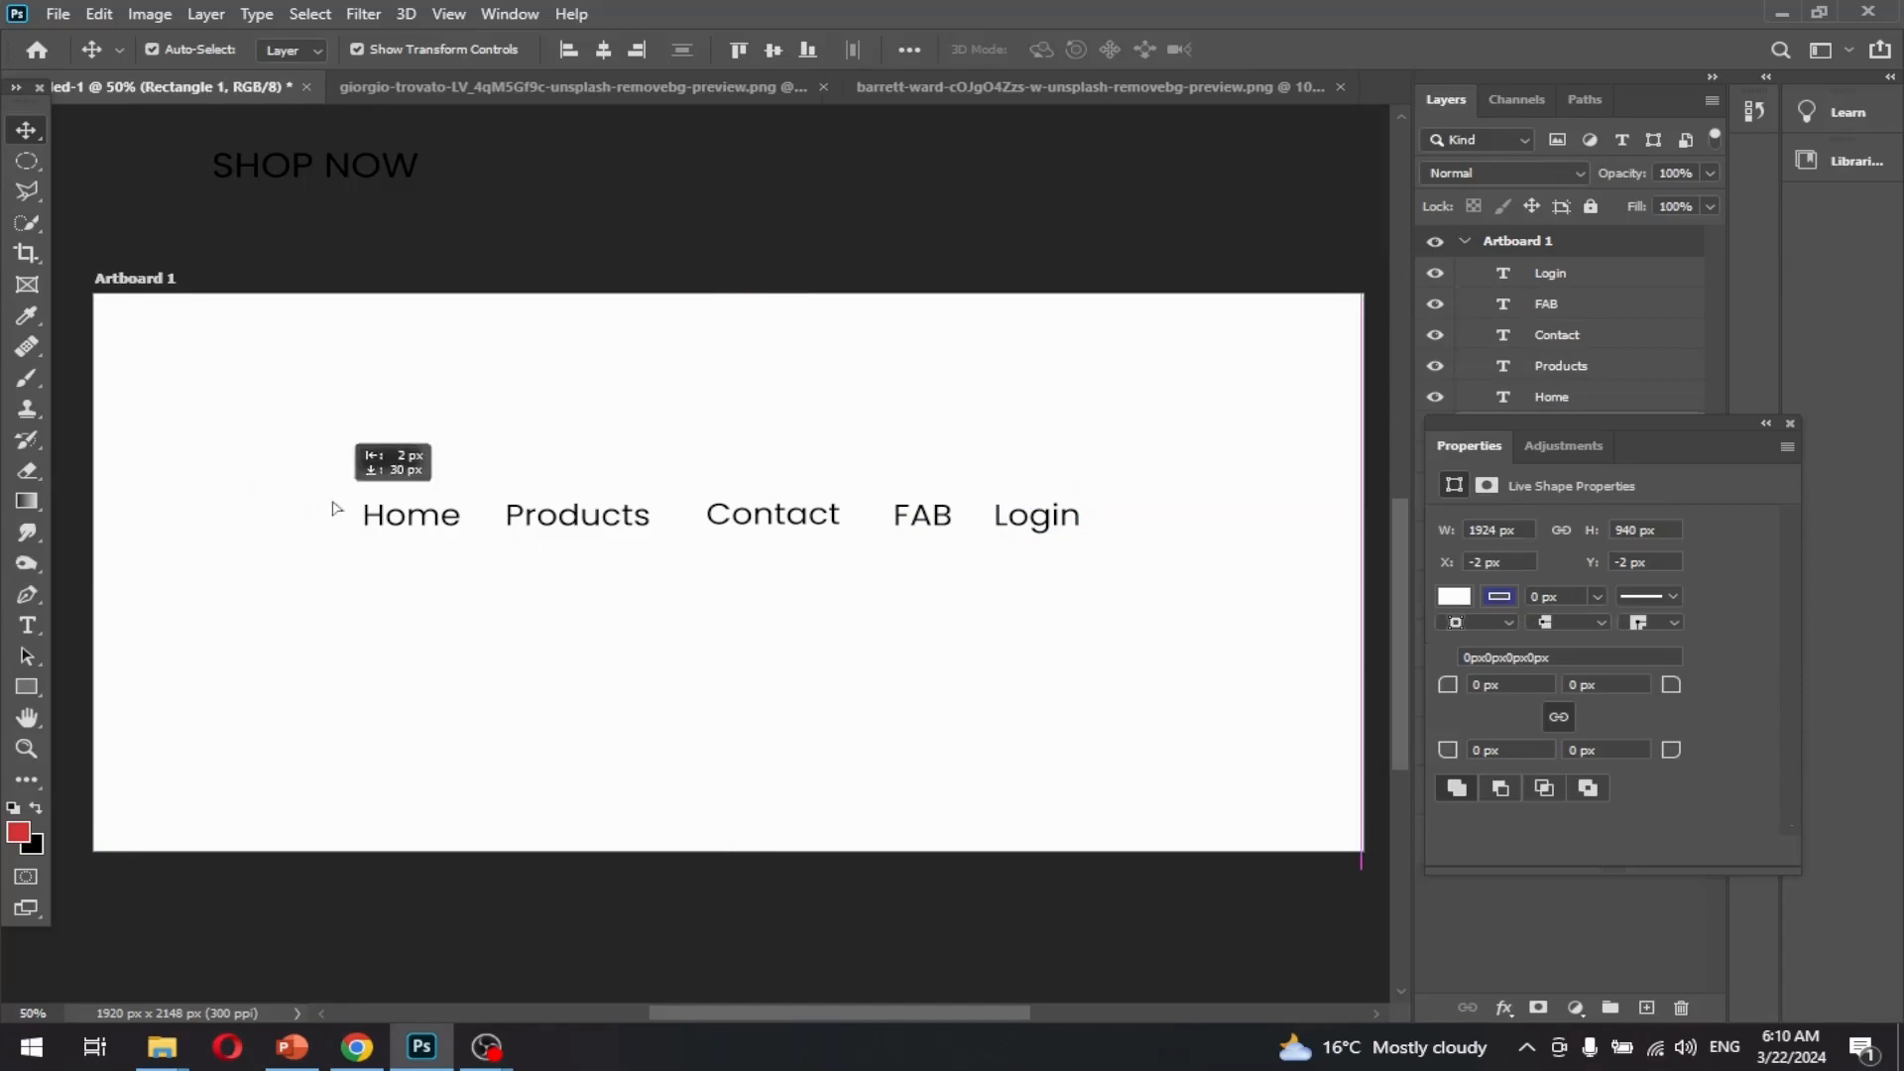
{"action": "left_click", "coordinate": [407, 513]}
{"action": "left_click", "coordinate": [935, 536]}
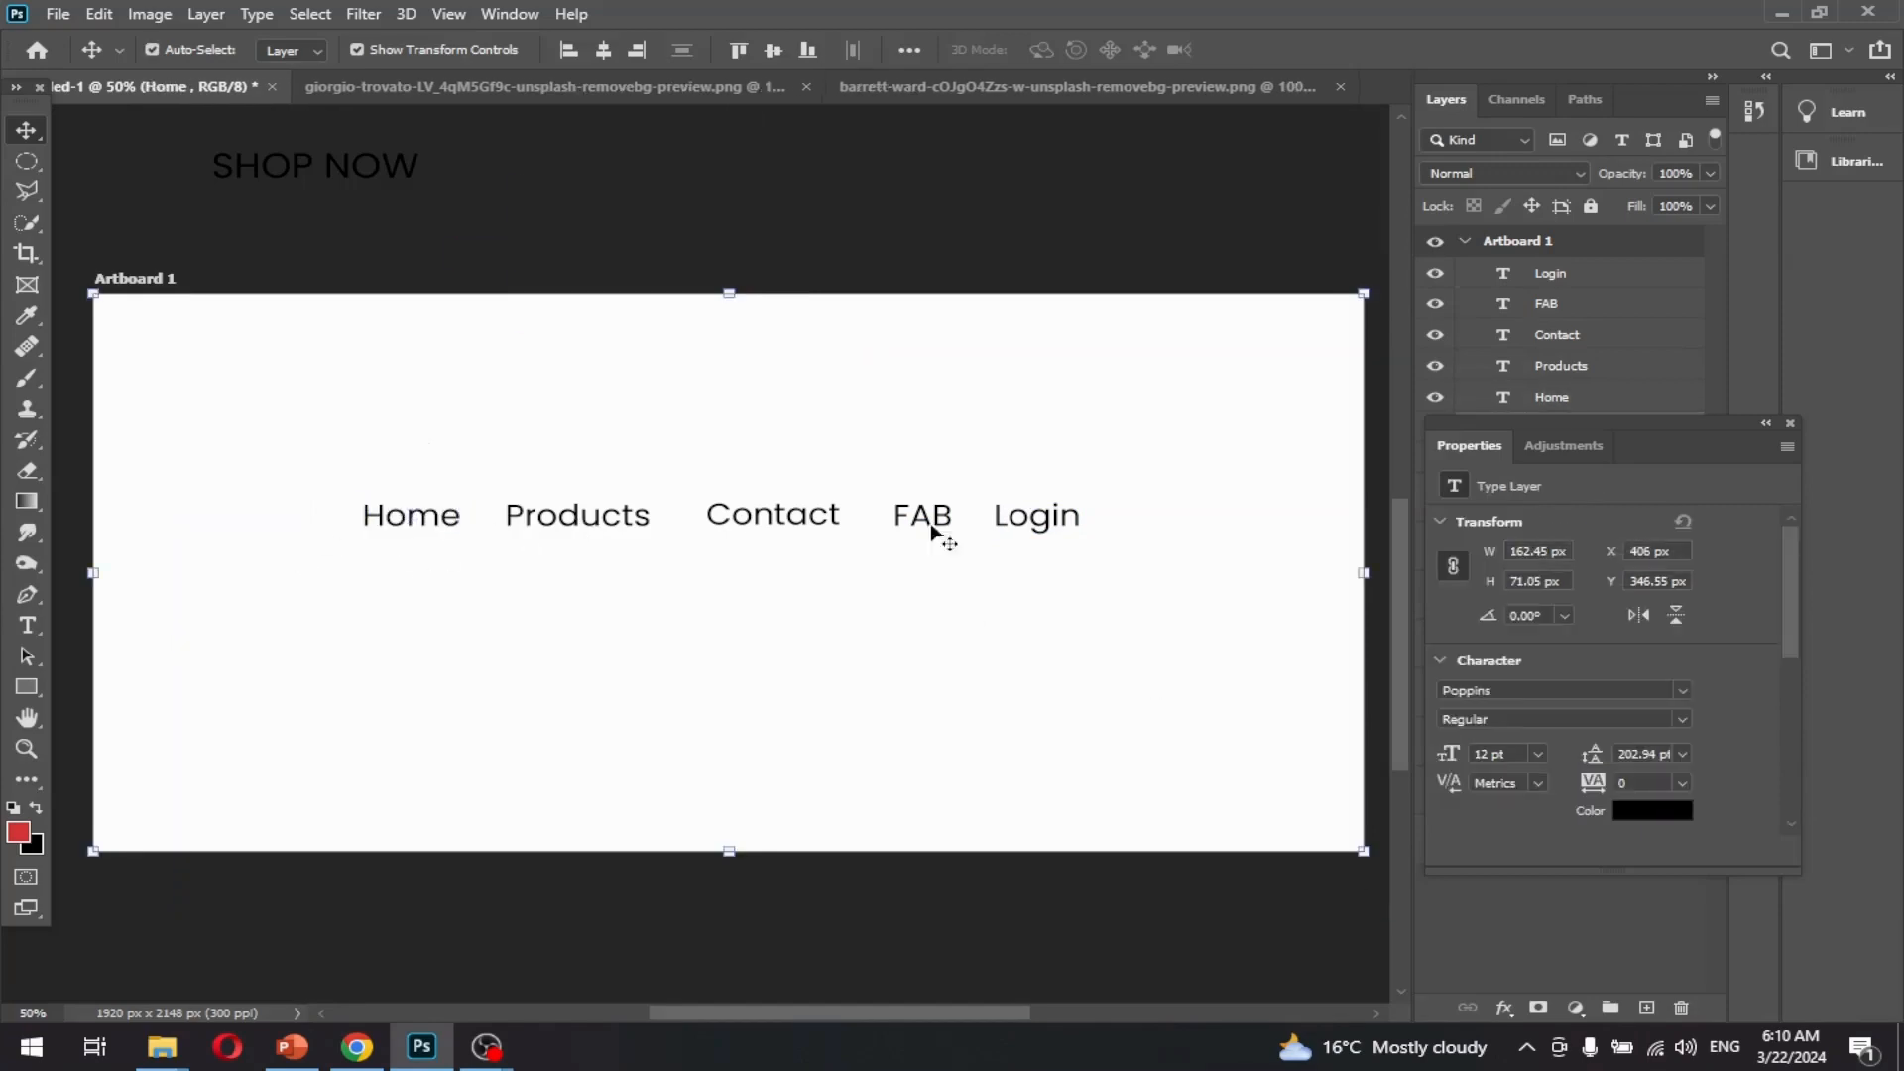
{"action": "left_click_drag", "start_coordinate": [1608, 419], "coordinate": [1419, 420]}
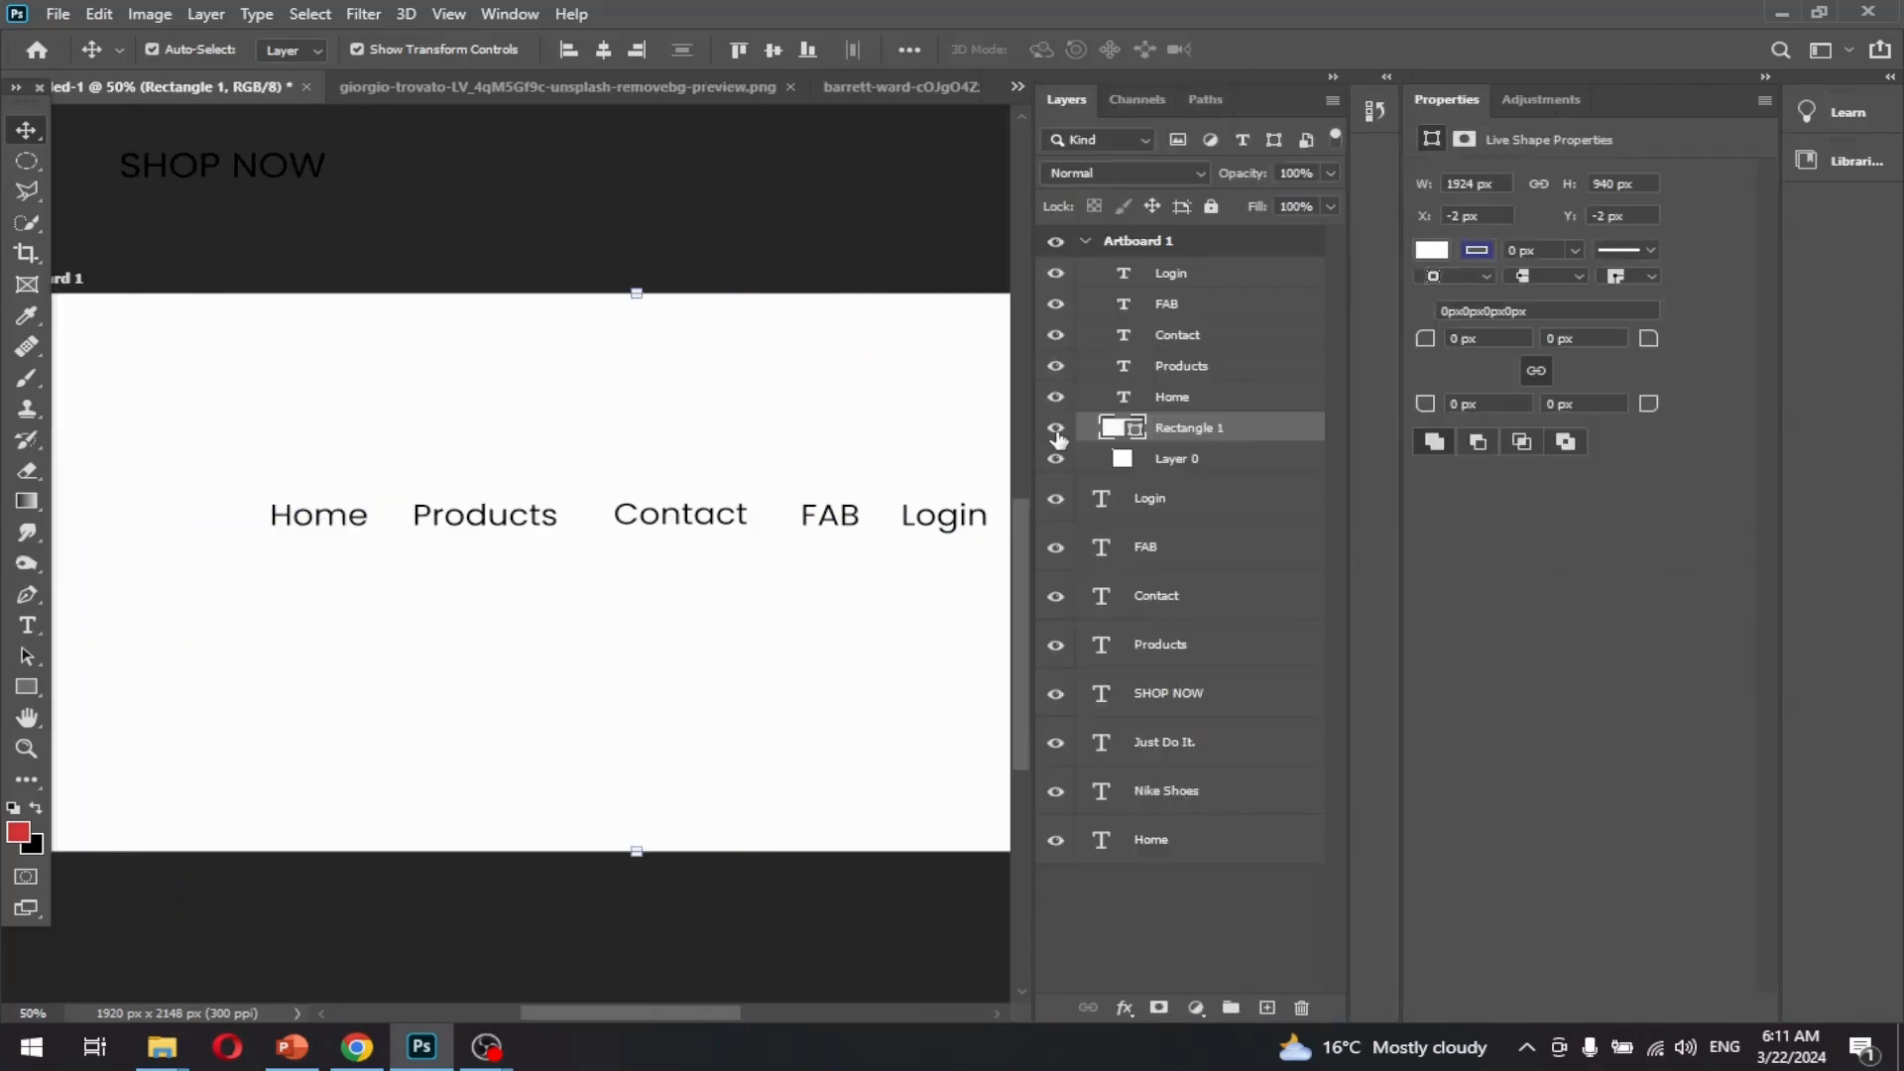
{"action": "left_click", "coordinate": [1211, 206]}
{"action": "left_click", "coordinate": [166, 370]}
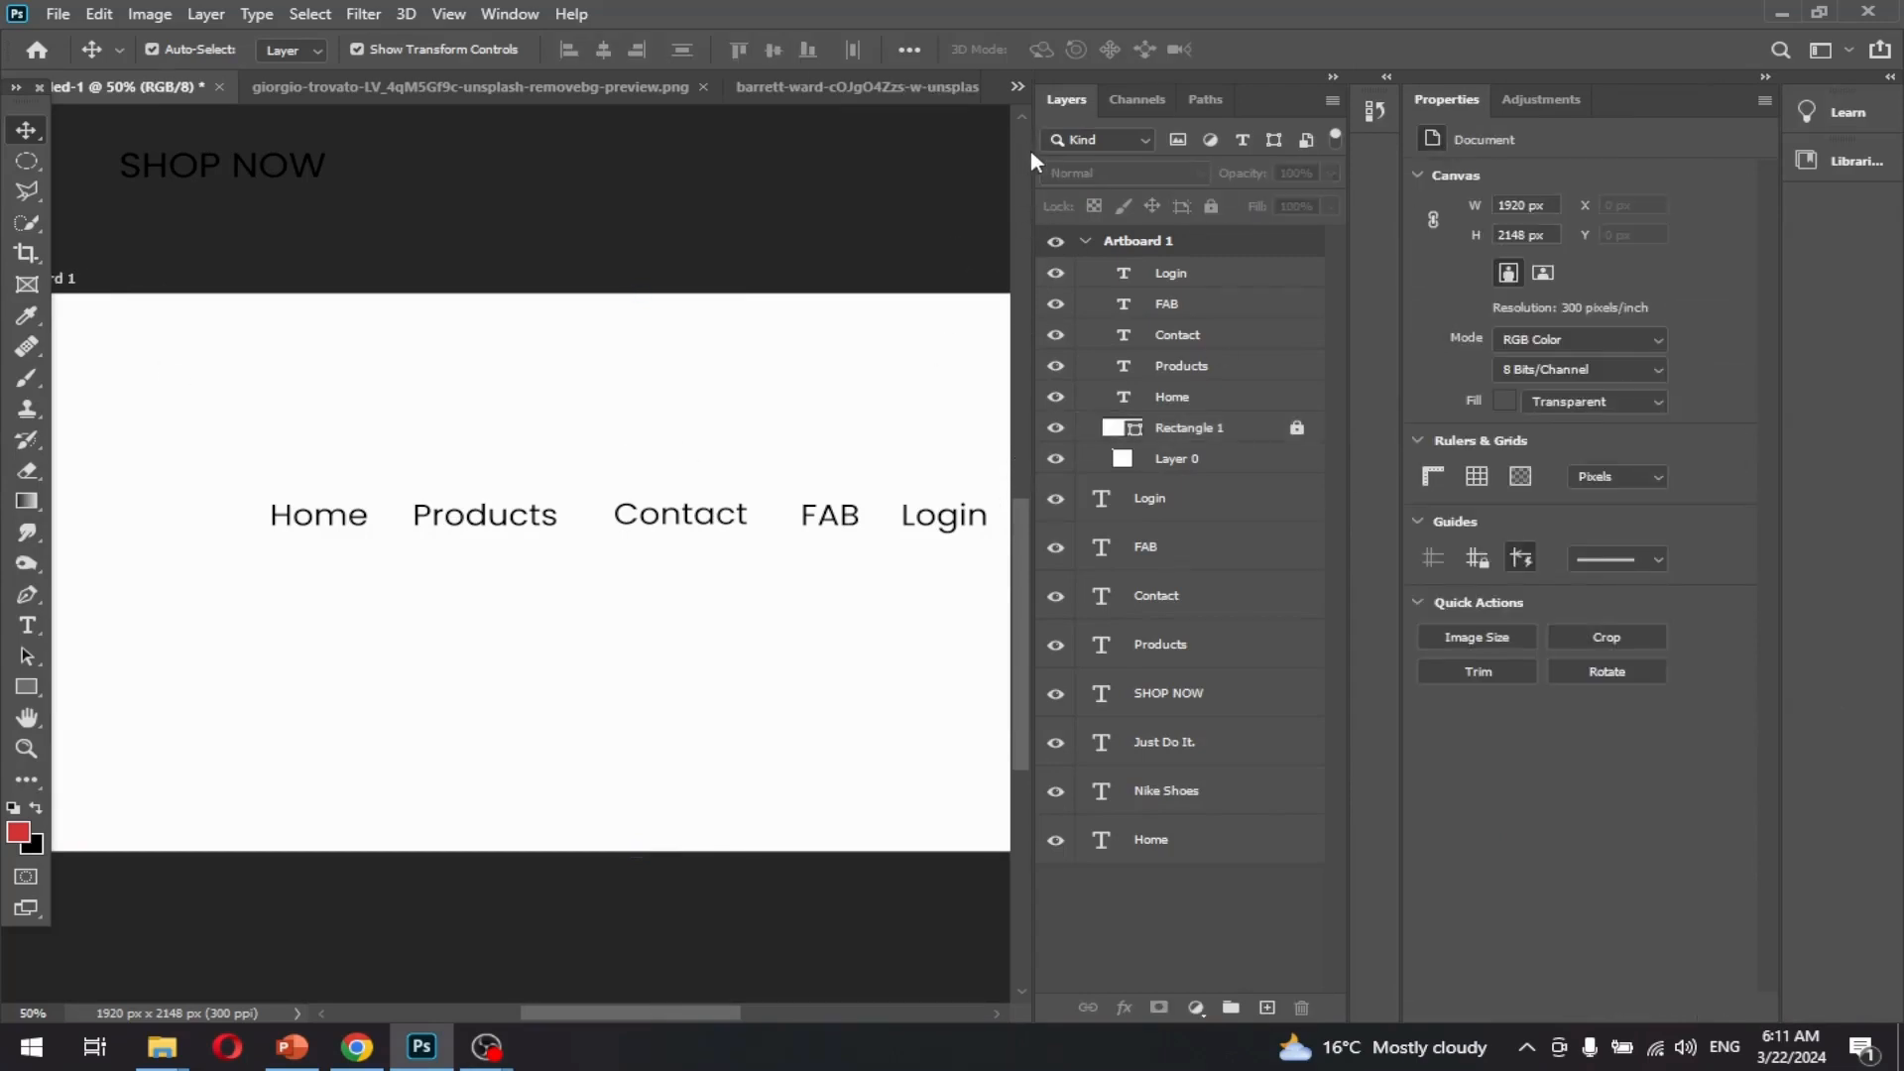
- Collapse the expanded Layers and Properties panels to icons to widen the canvas area
{"action": "left_click", "coordinate": [1017, 90]}
{"action": "left_click", "coordinate": [947, 453]}
{"action": "left_click", "coordinate": [1332, 79]}
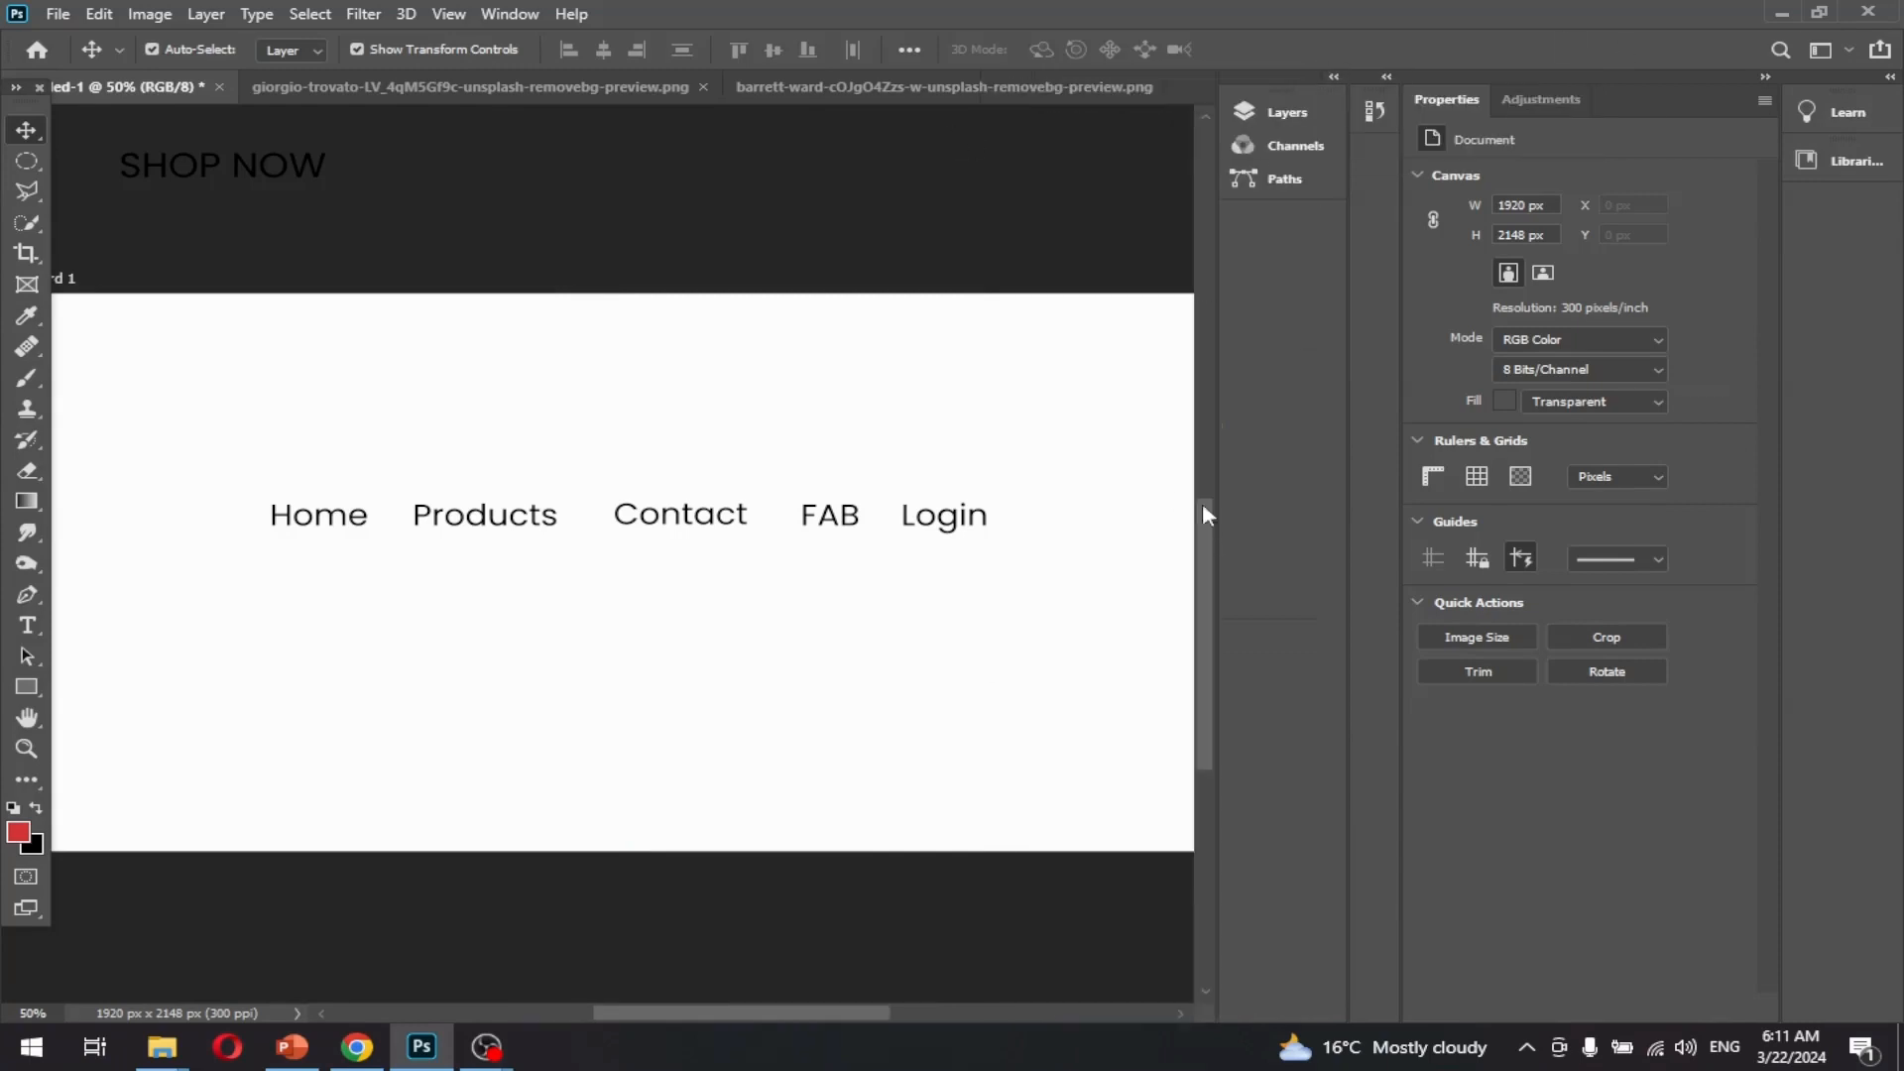
{"action": "left_click", "coordinate": [1386, 78]}
{"action": "left_click", "coordinate": [1765, 76]}
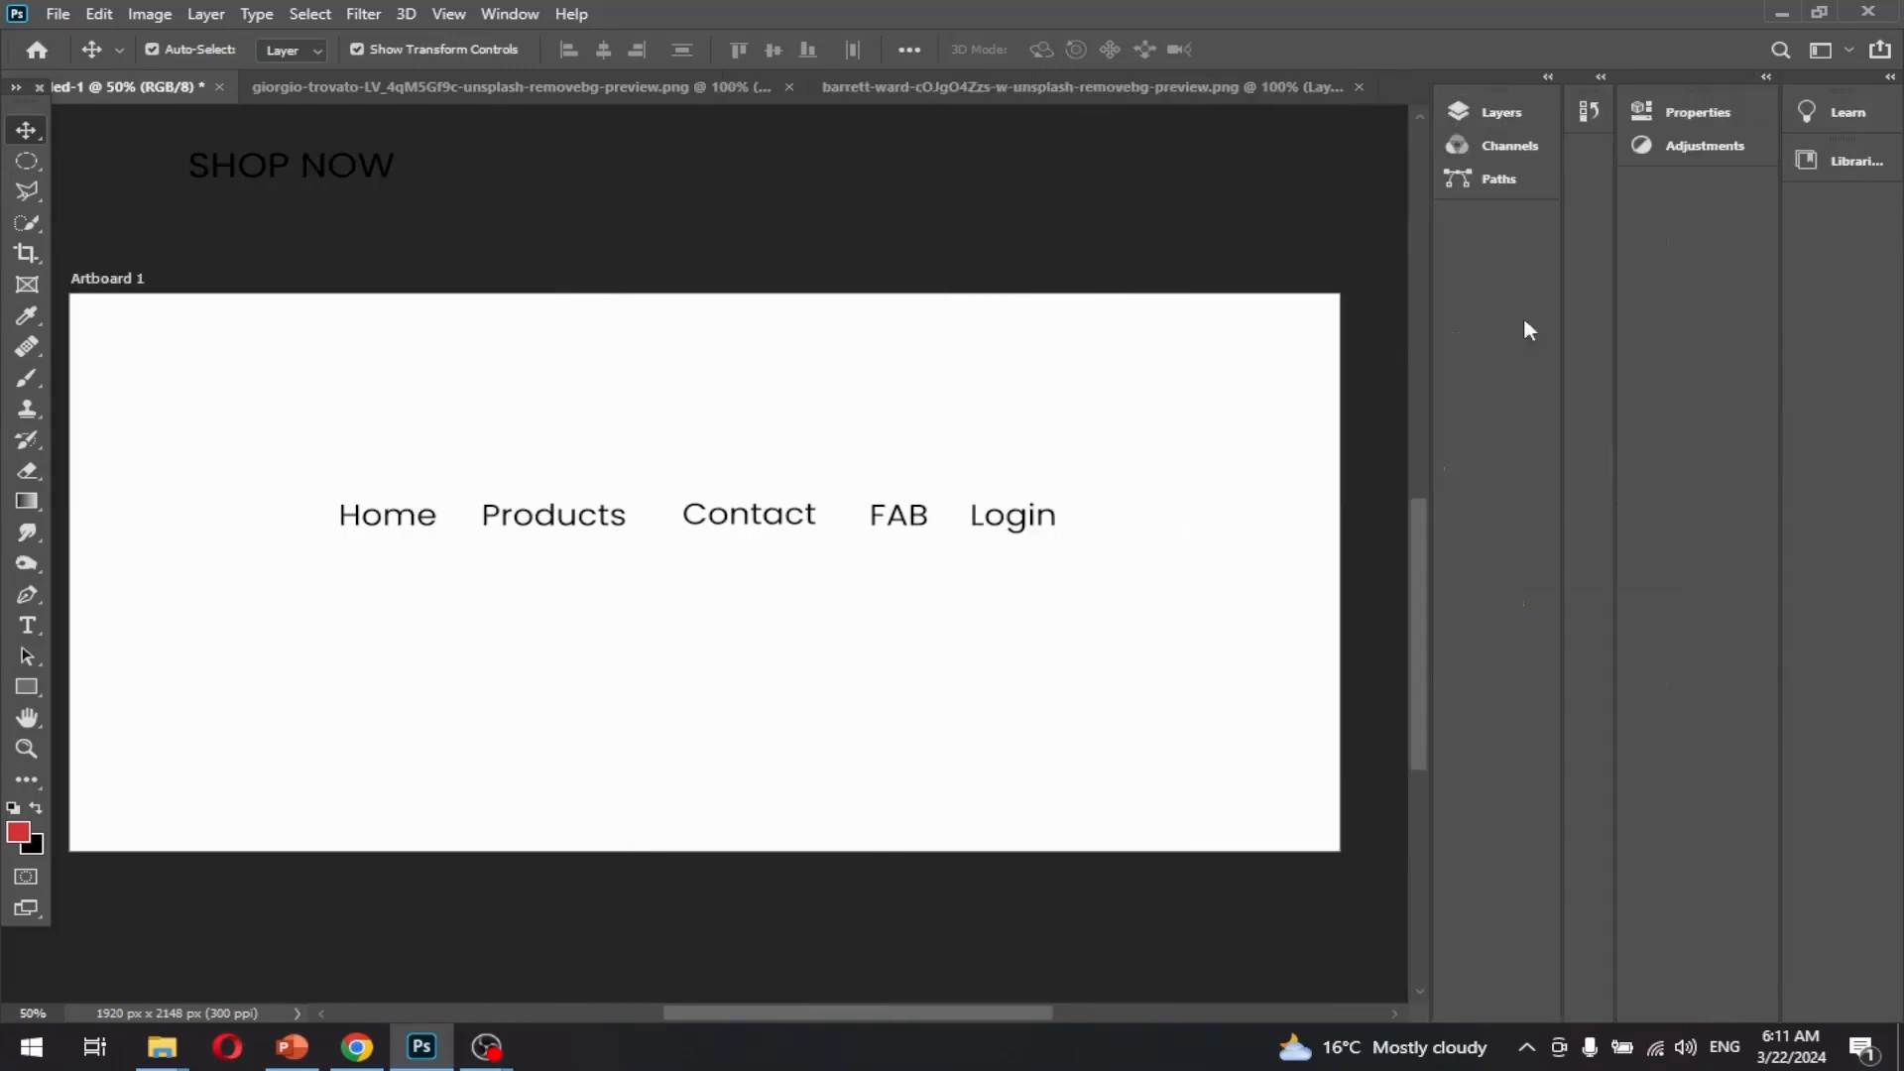
- Select the five navigation labels together and move them as a row to the artboard's upper right area
{"action": "left_click", "coordinate": [342, 525]}
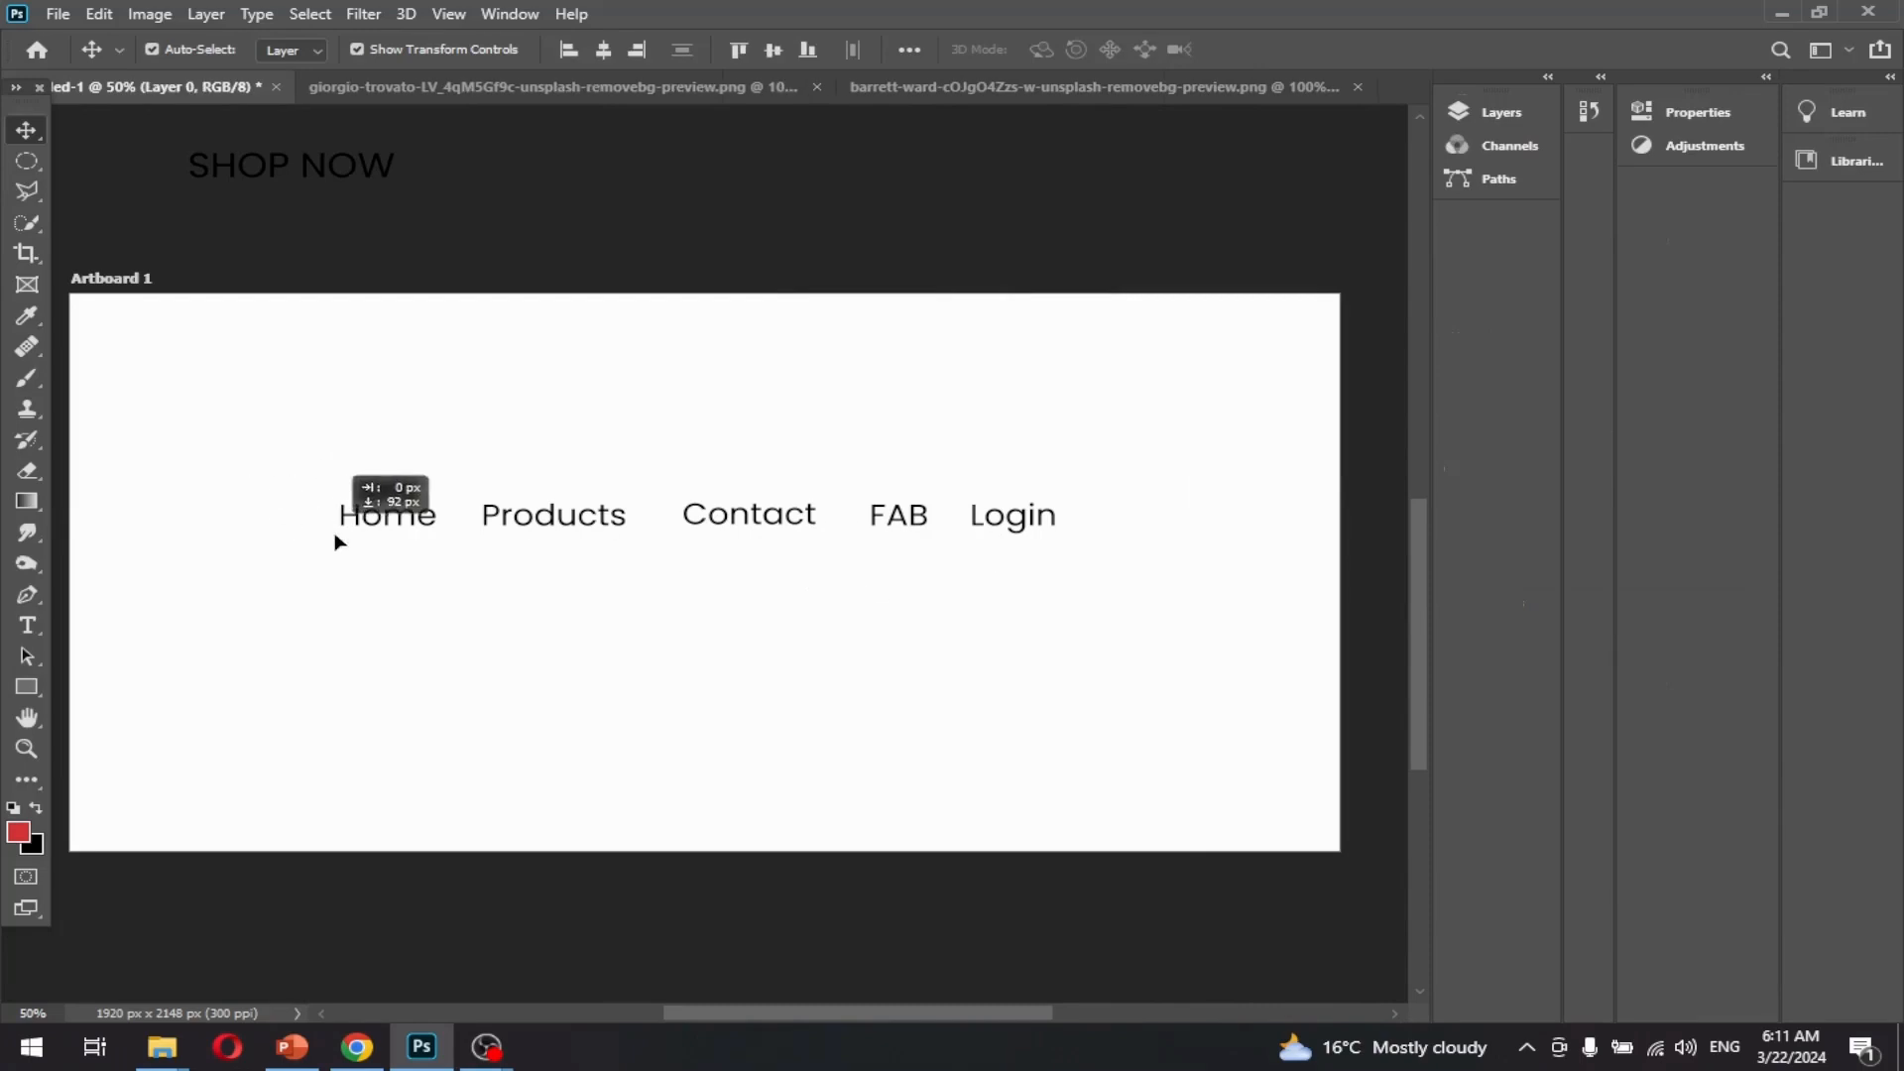
{"action": "left_click", "coordinate": [565, 525], "text": "shift"}
{"action": "left_click", "coordinate": [754, 515], "text": "shift"}
{"action": "left_click", "coordinate": [899, 514], "text": "shift"}
{"action": "left_click", "coordinate": [1009, 517], "text": "shift"}
{"action": "left_click_drag", "start_coordinate": [1009, 517], "coordinate": [1160, 368]}
{"action": "left_click", "coordinate": [1181, 325]}
{"action": "left_click", "coordinate": [1167, 353]}
{"action": "left_click", "coordinate": [1049, 359], "text": "shift"}
{"action": "left_click", "coordinate": [907, 359], "text": "shift"}
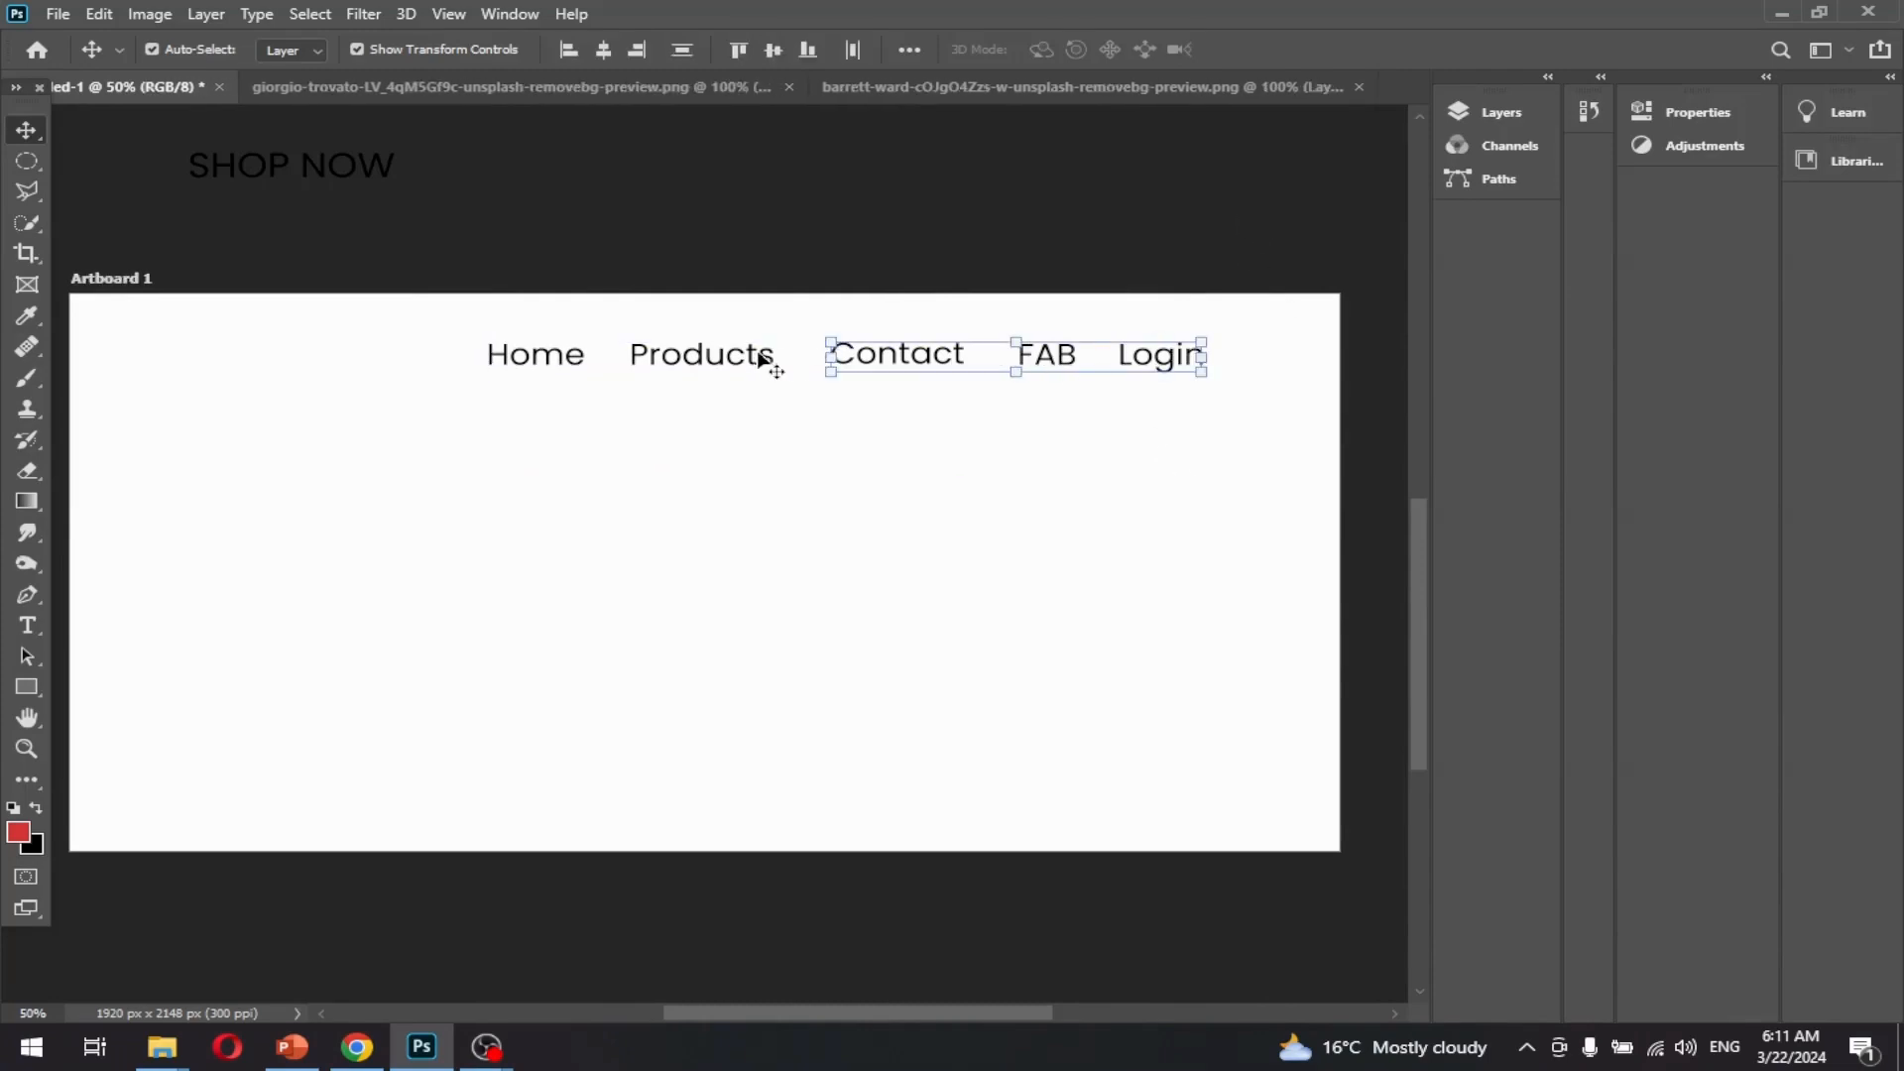
{"action": "left_click", "coordinate": [757, 357], "text": "shift"}
{"action": "left_click", "coordinate": [551, 363], "text": "shift"}
{"action": "left_click", "coordinate": [1363, 197]}
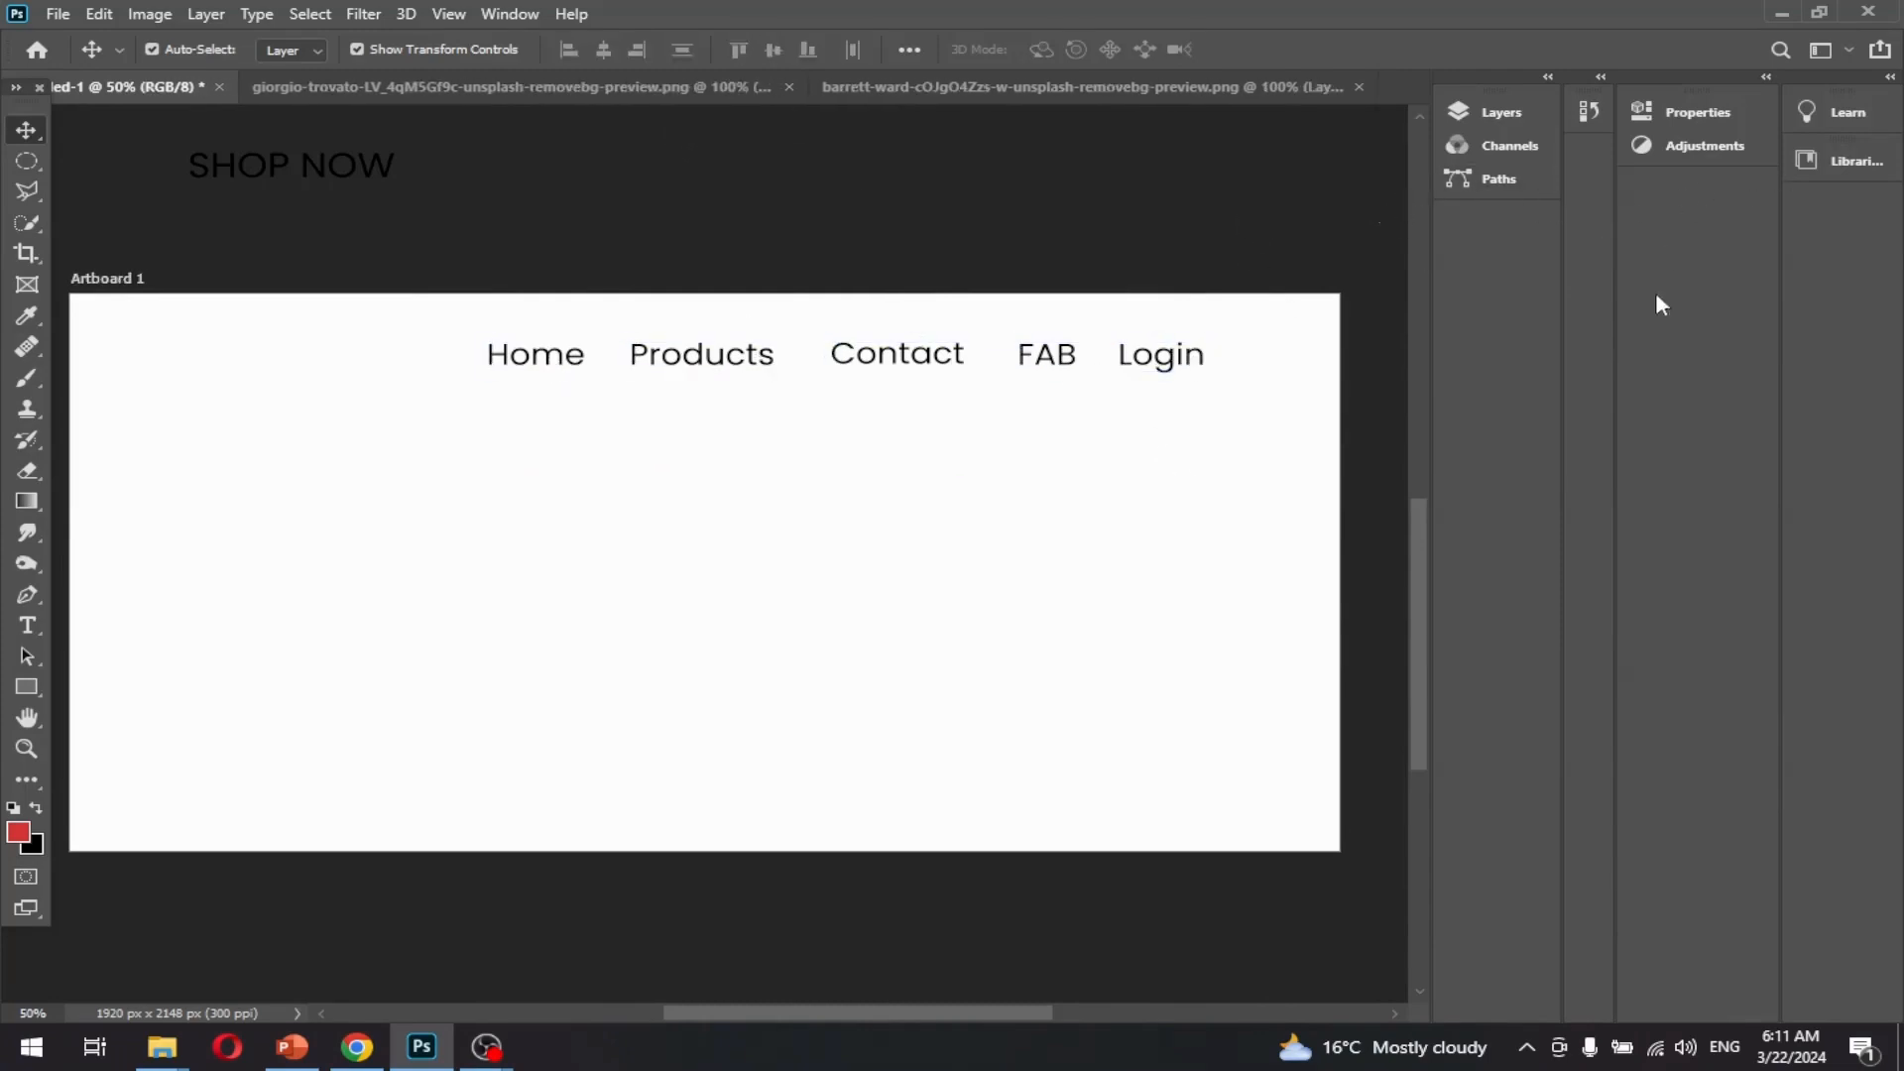
{"action": "left_click", "coordinate": [1766, 77]}
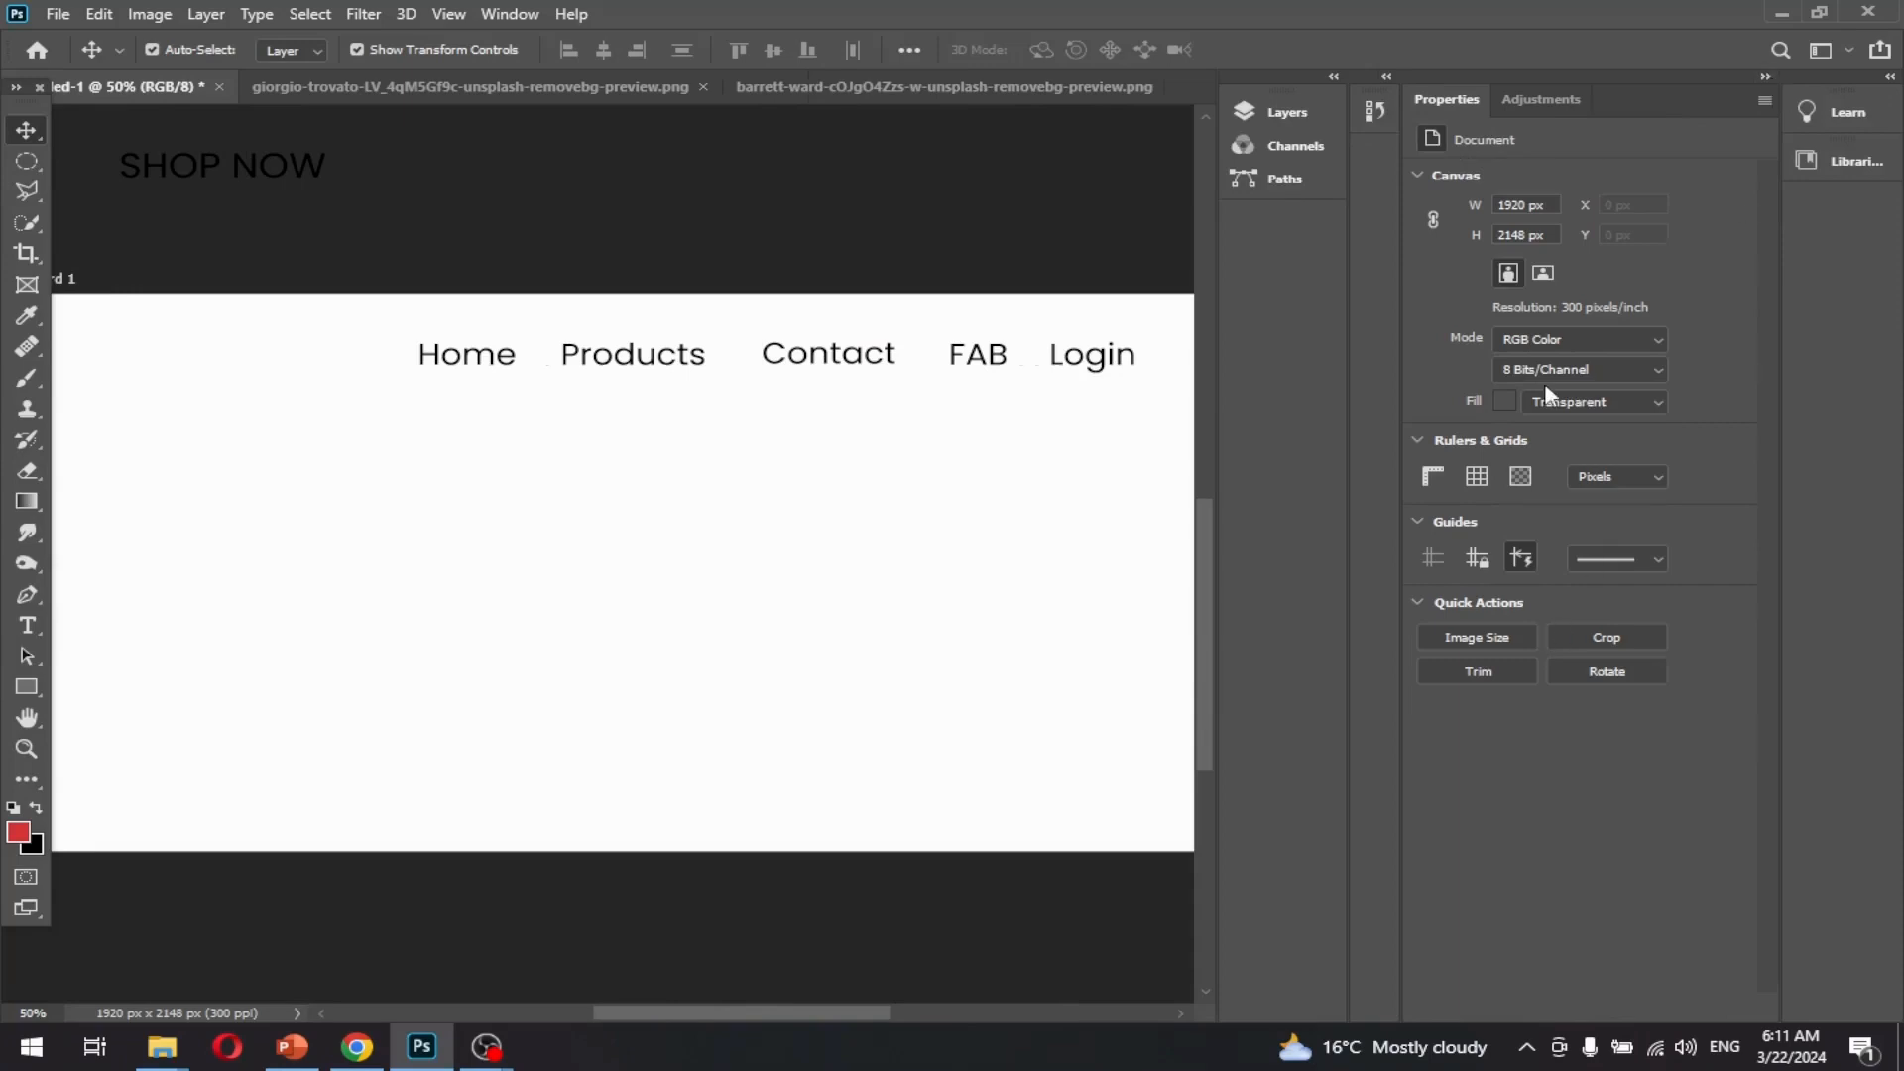
{"action": "left_click", "coordinate": [1387, 77]}
{"action": "left_click", "coordinate": [1386, 77]}
{"action": "left_click", "coordinate": [1333, 76]}
{"action": "left_click", "coordinate": [1332, 76]}
{"action": "left_click", "coordinate": [1766, 77]}
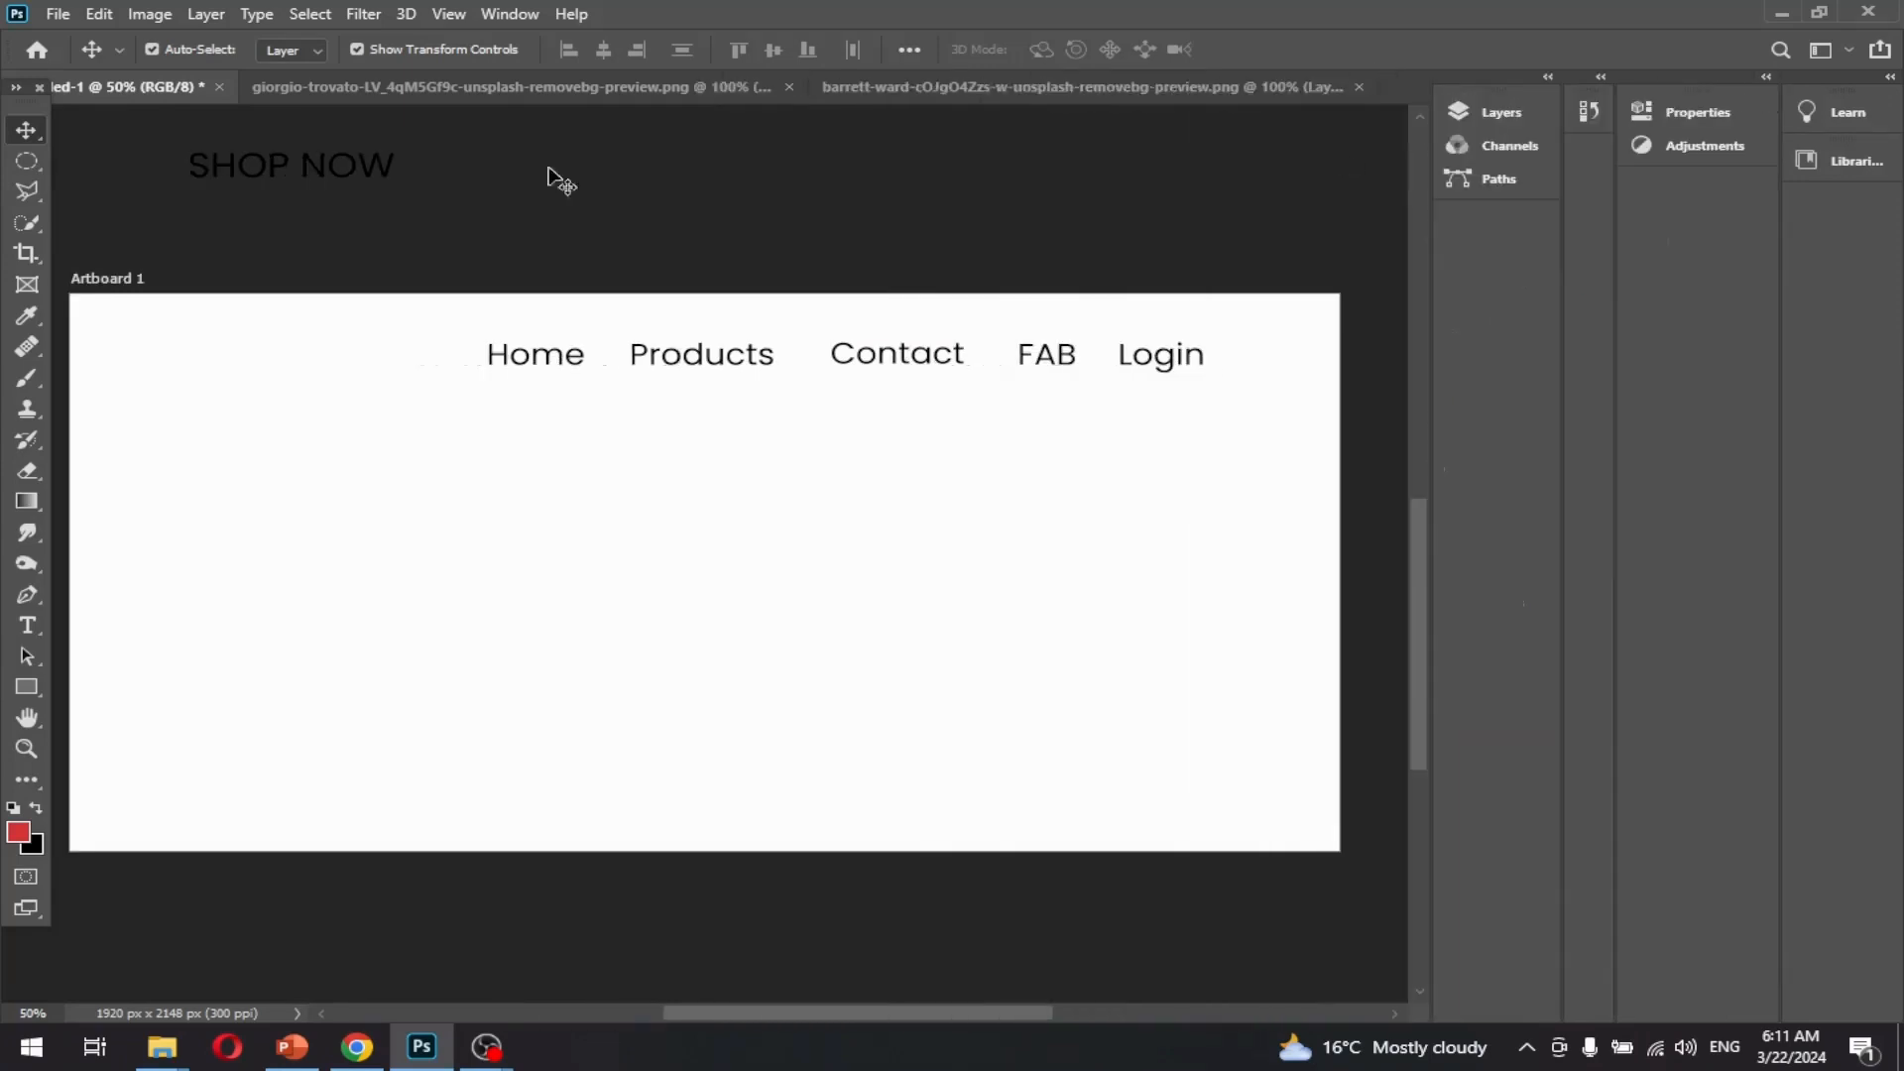
- Show the Properties panel and detach it as a floating panel beside the artboard
{"action": "left_click", "coordinate": [509, 14]}
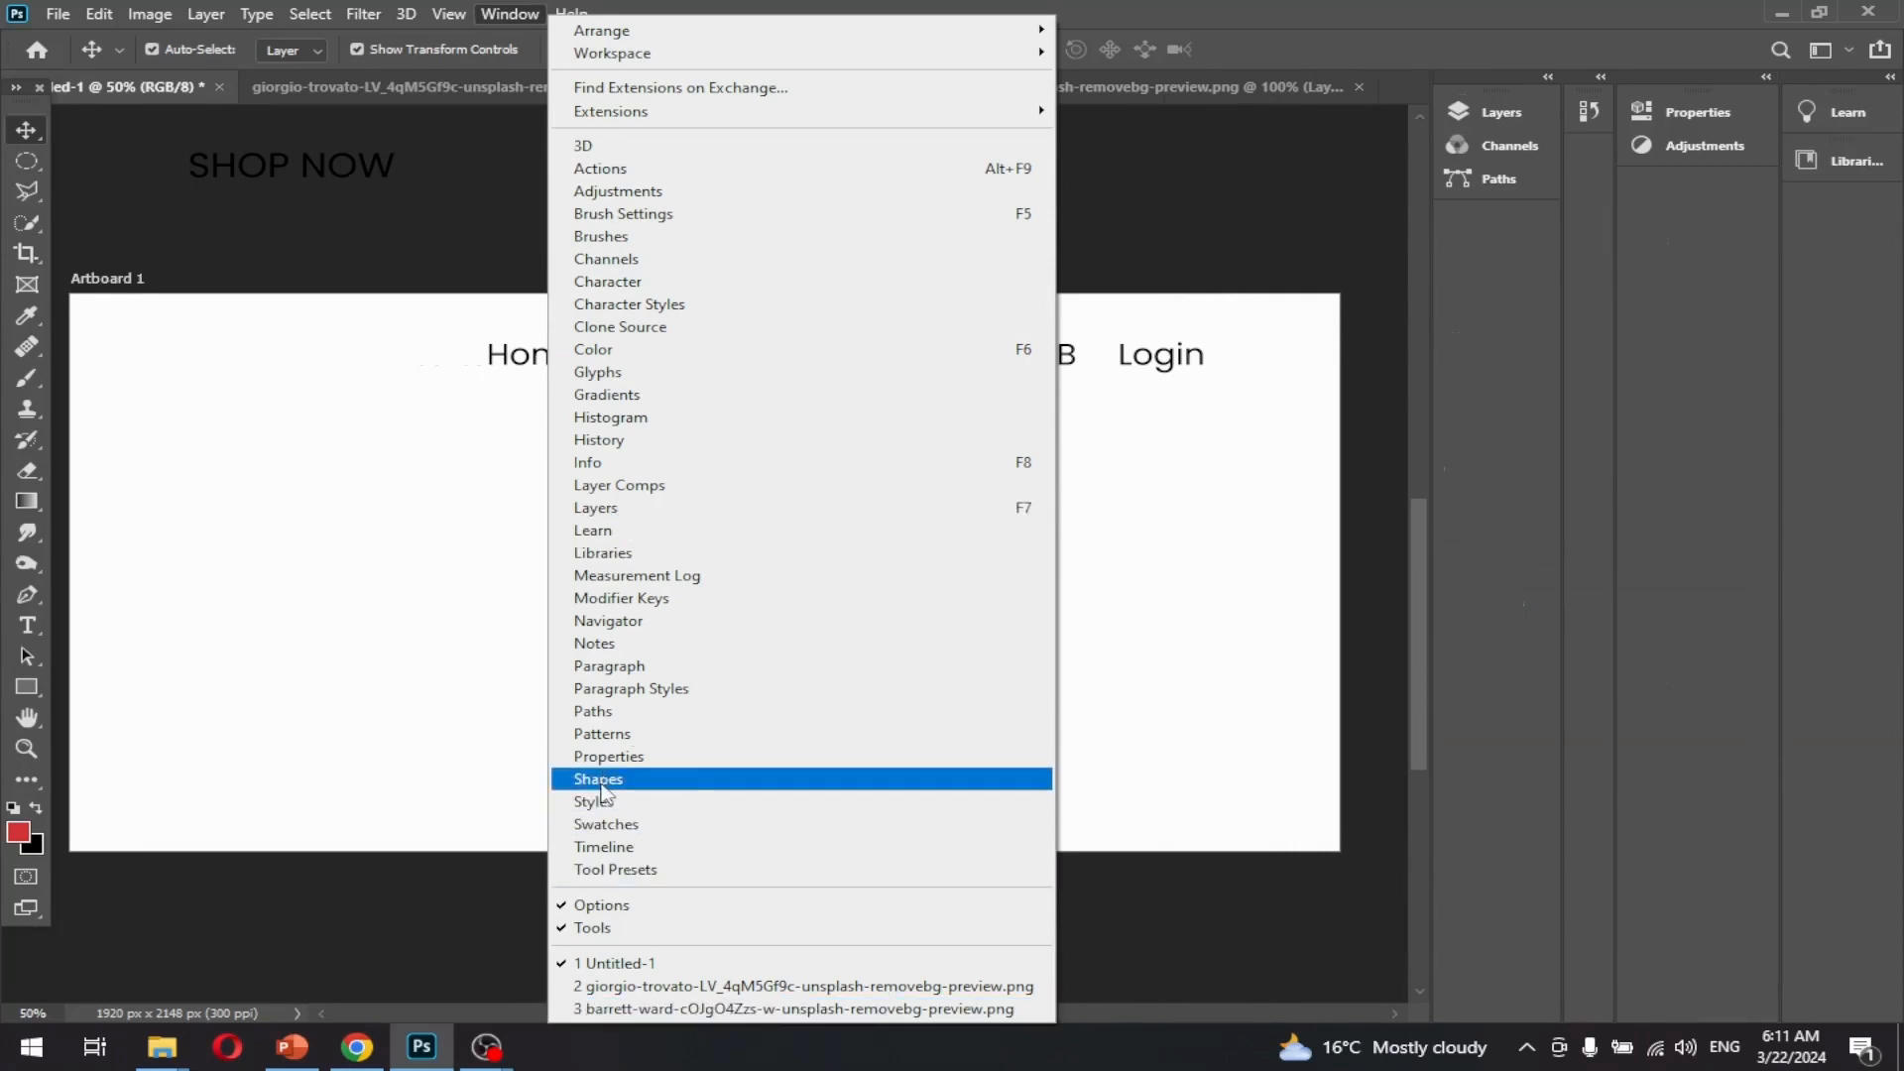
{"action": "left_click", "coordinate": [608, 755]}
{"action": "left_click", "coordinate": [1365, 113]}
{"action": "left_click", "coordinate": [1279, 103]}
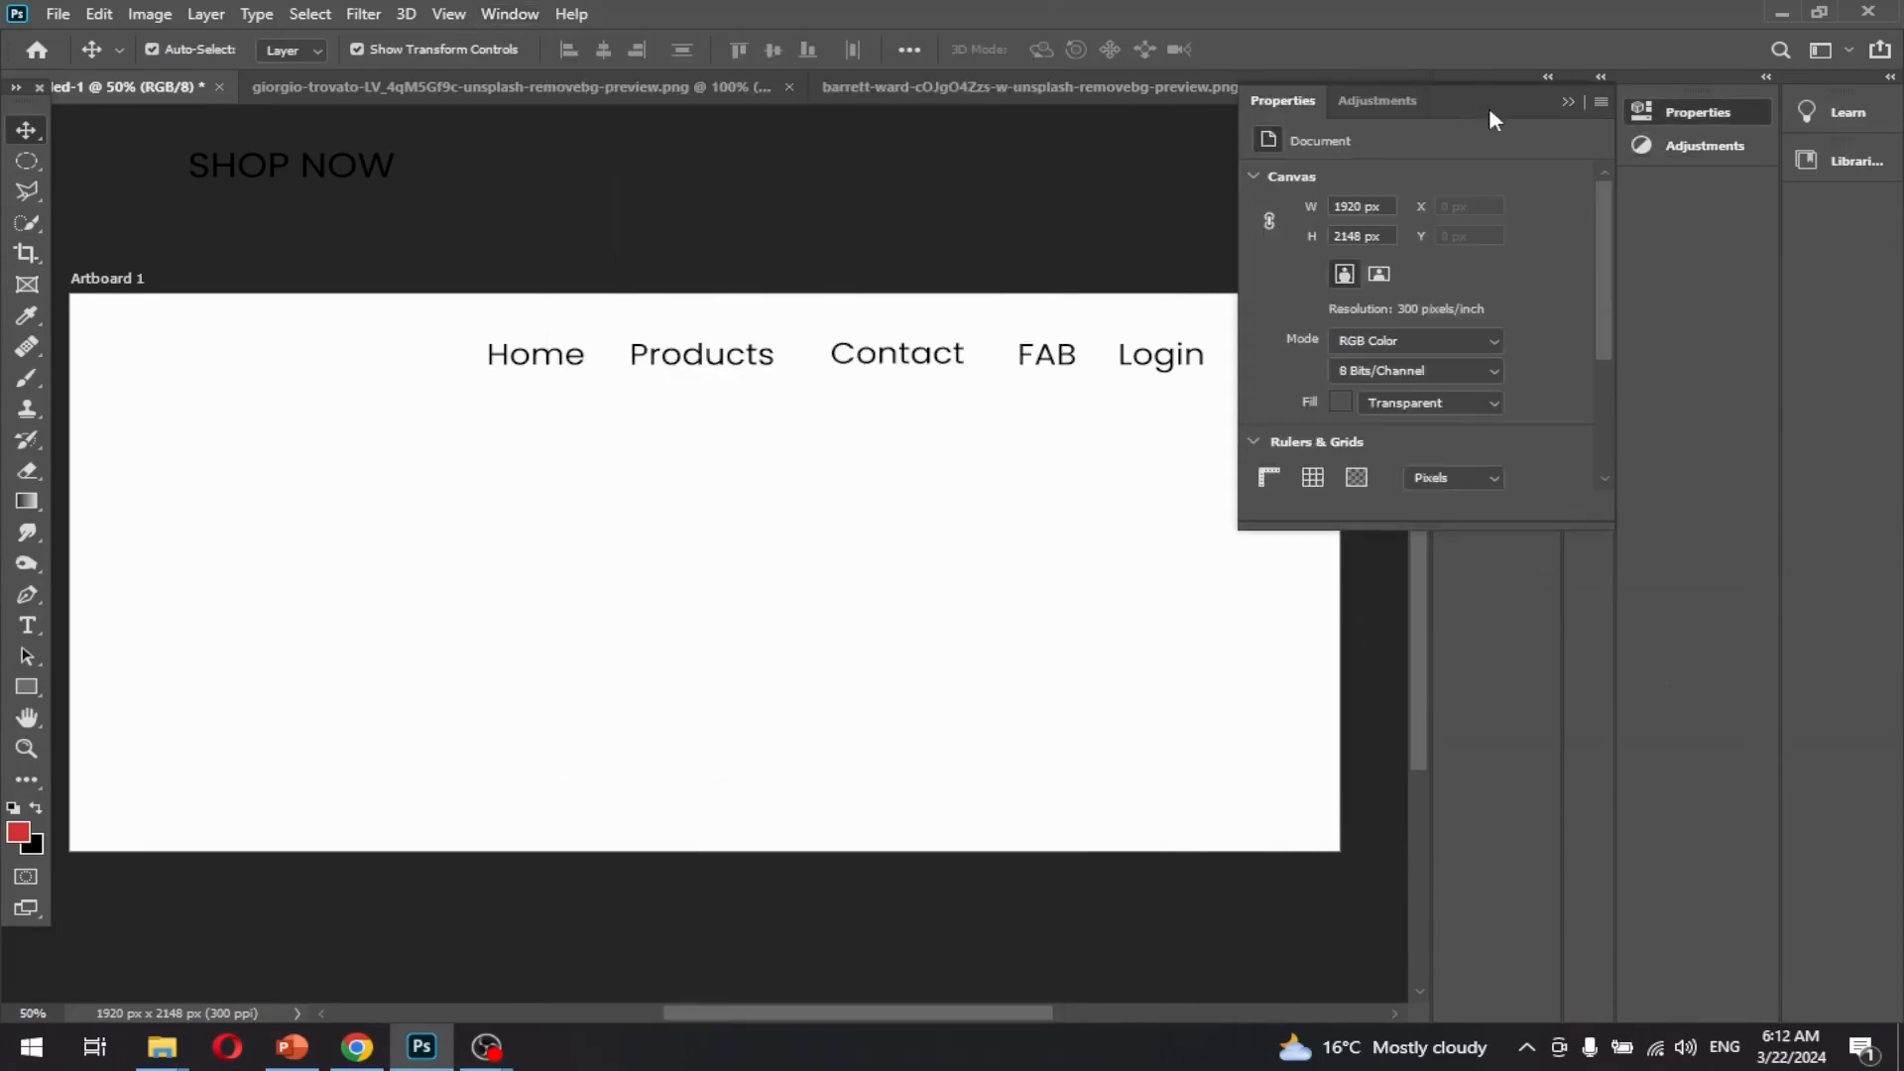
{"action": "left_click_drag", "start_coordinate": [1489, 107], "coordinate": [1643, 221]}
- Set the font size of the Contact, FAB and Login labels to 8 pt
{"action": "left_click", "coordinate": [947, 359]}
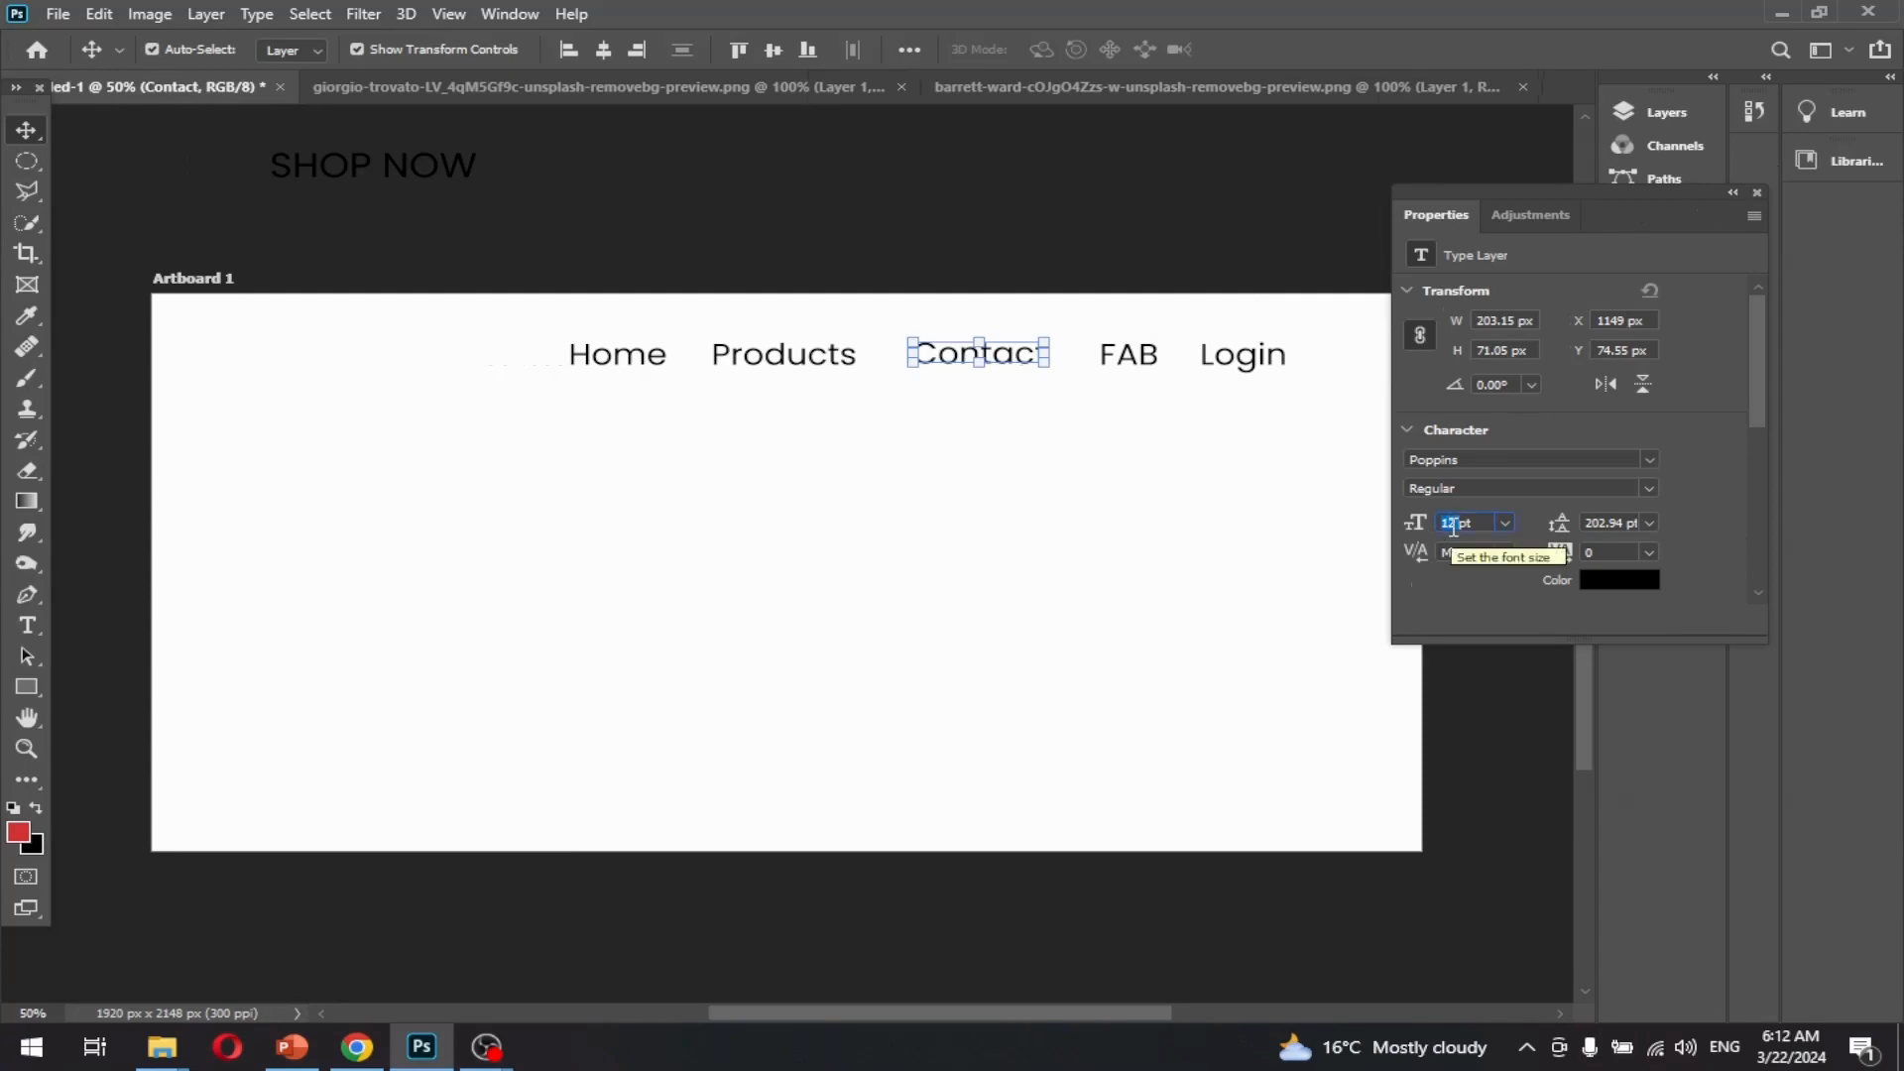
{"action": "type", "text": "8"}
{"action": "key", "text": "Return"}
{"action": "left_click", "coordinate": [1120, 362]}
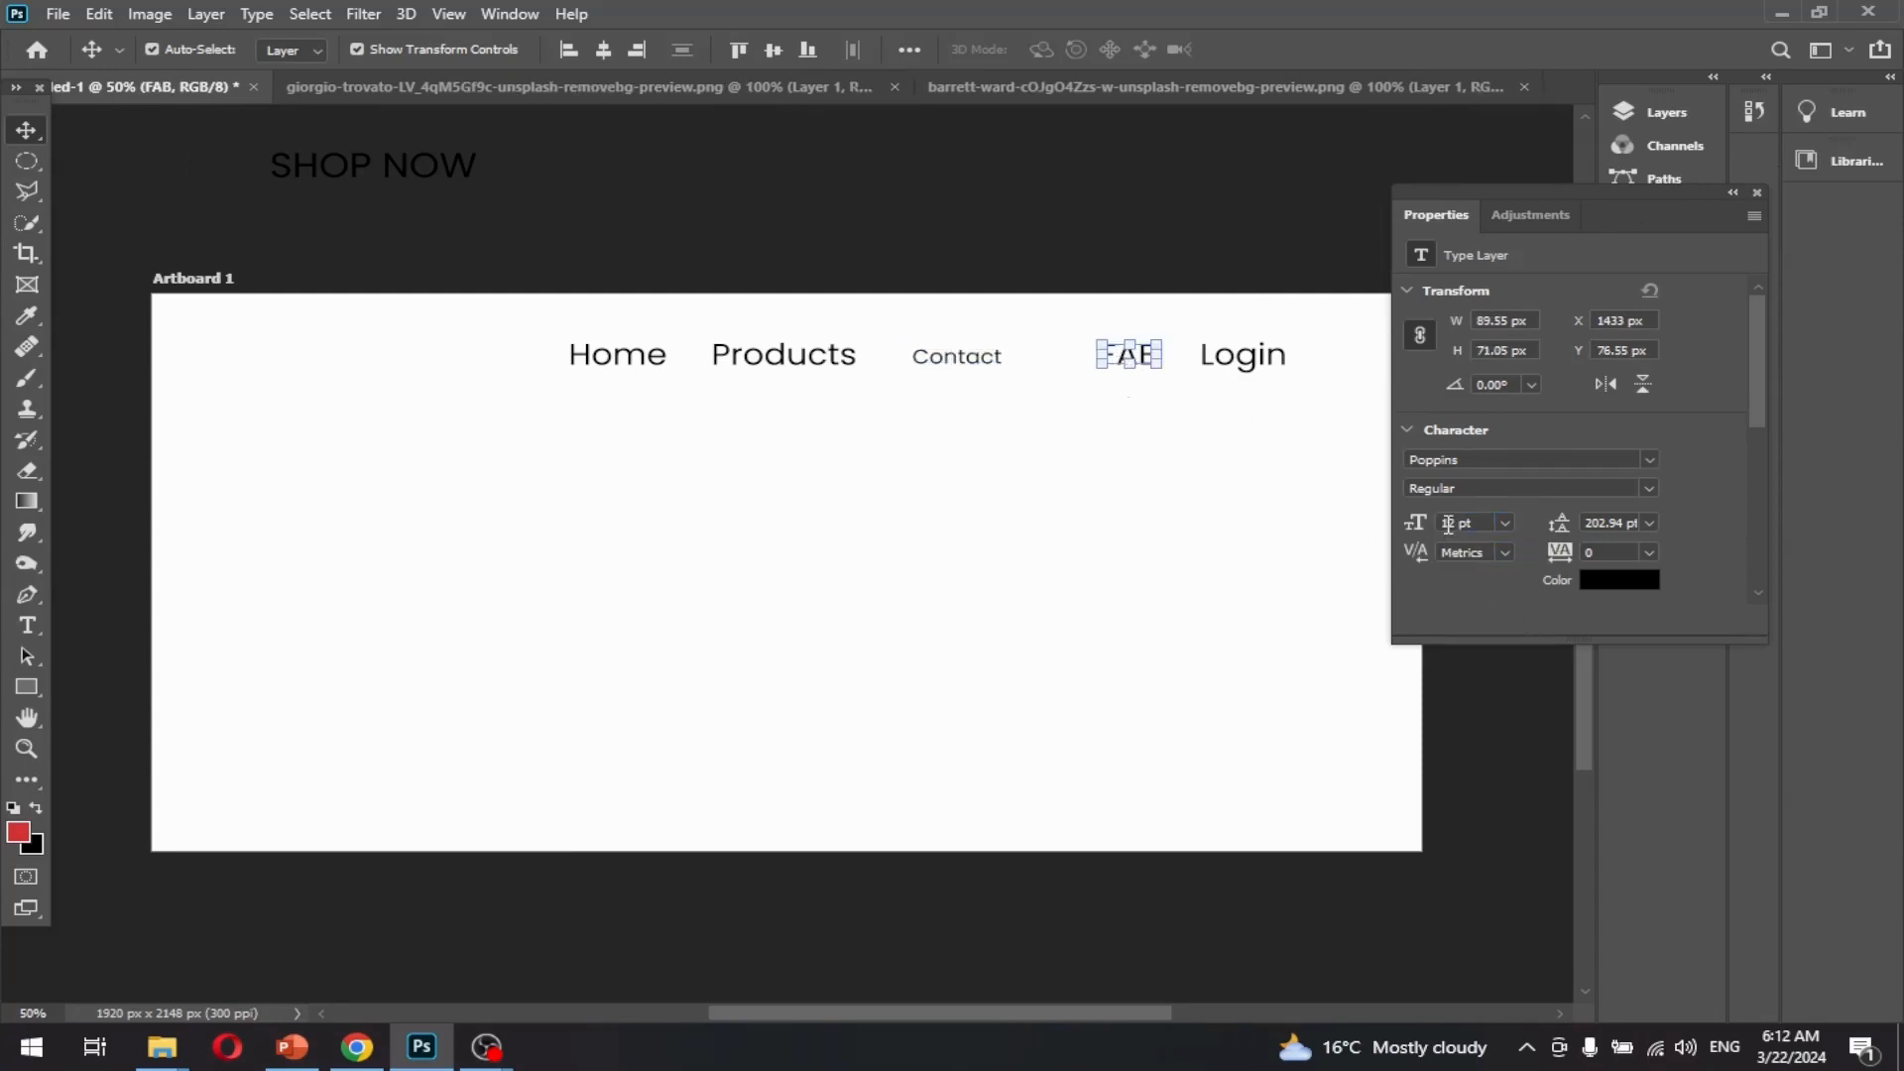
{"action": "left_click", "coordinate": [1448, 524]}
{"action": "type", "text": "8"}
{"action": "key", "text": "Return"}
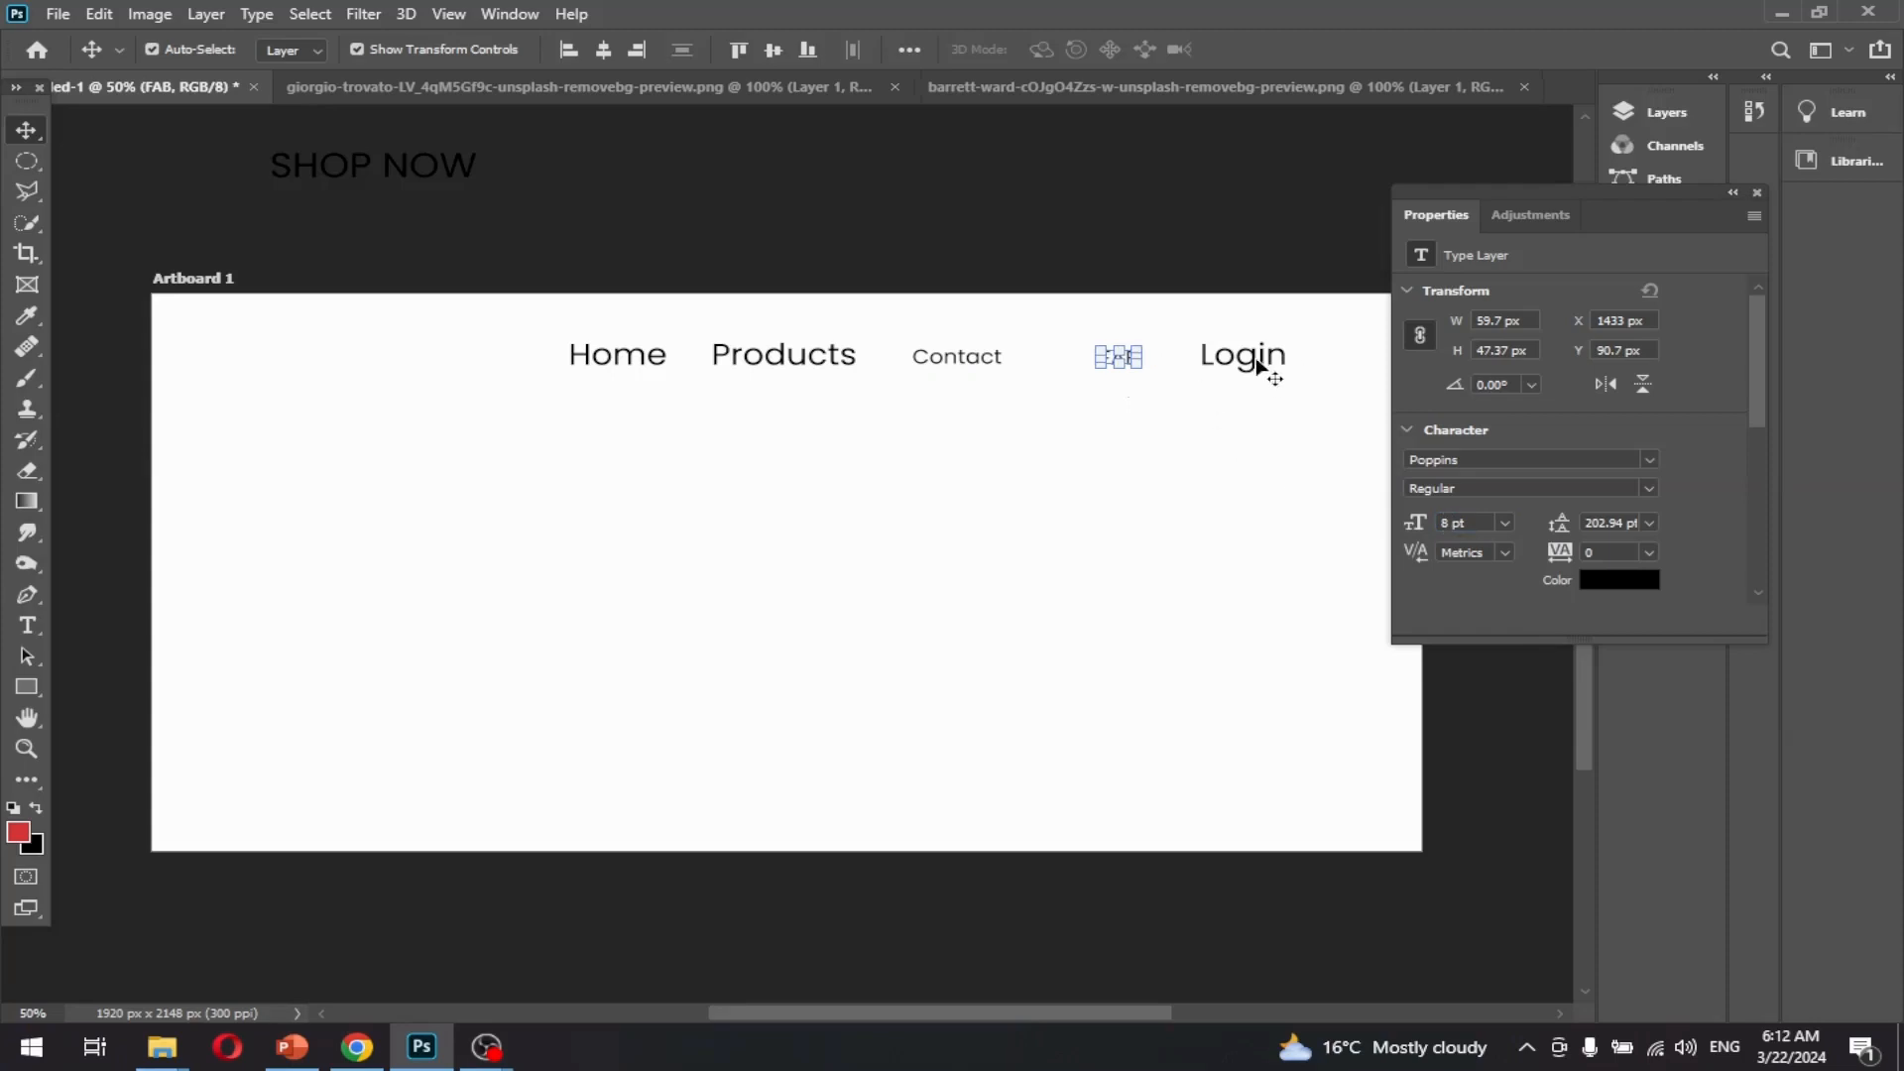
{"action": "left_click", "coordinate": [1257, 367]}
{"action": "type", "text": "8"}
{"action": "key", "text": "Return"}
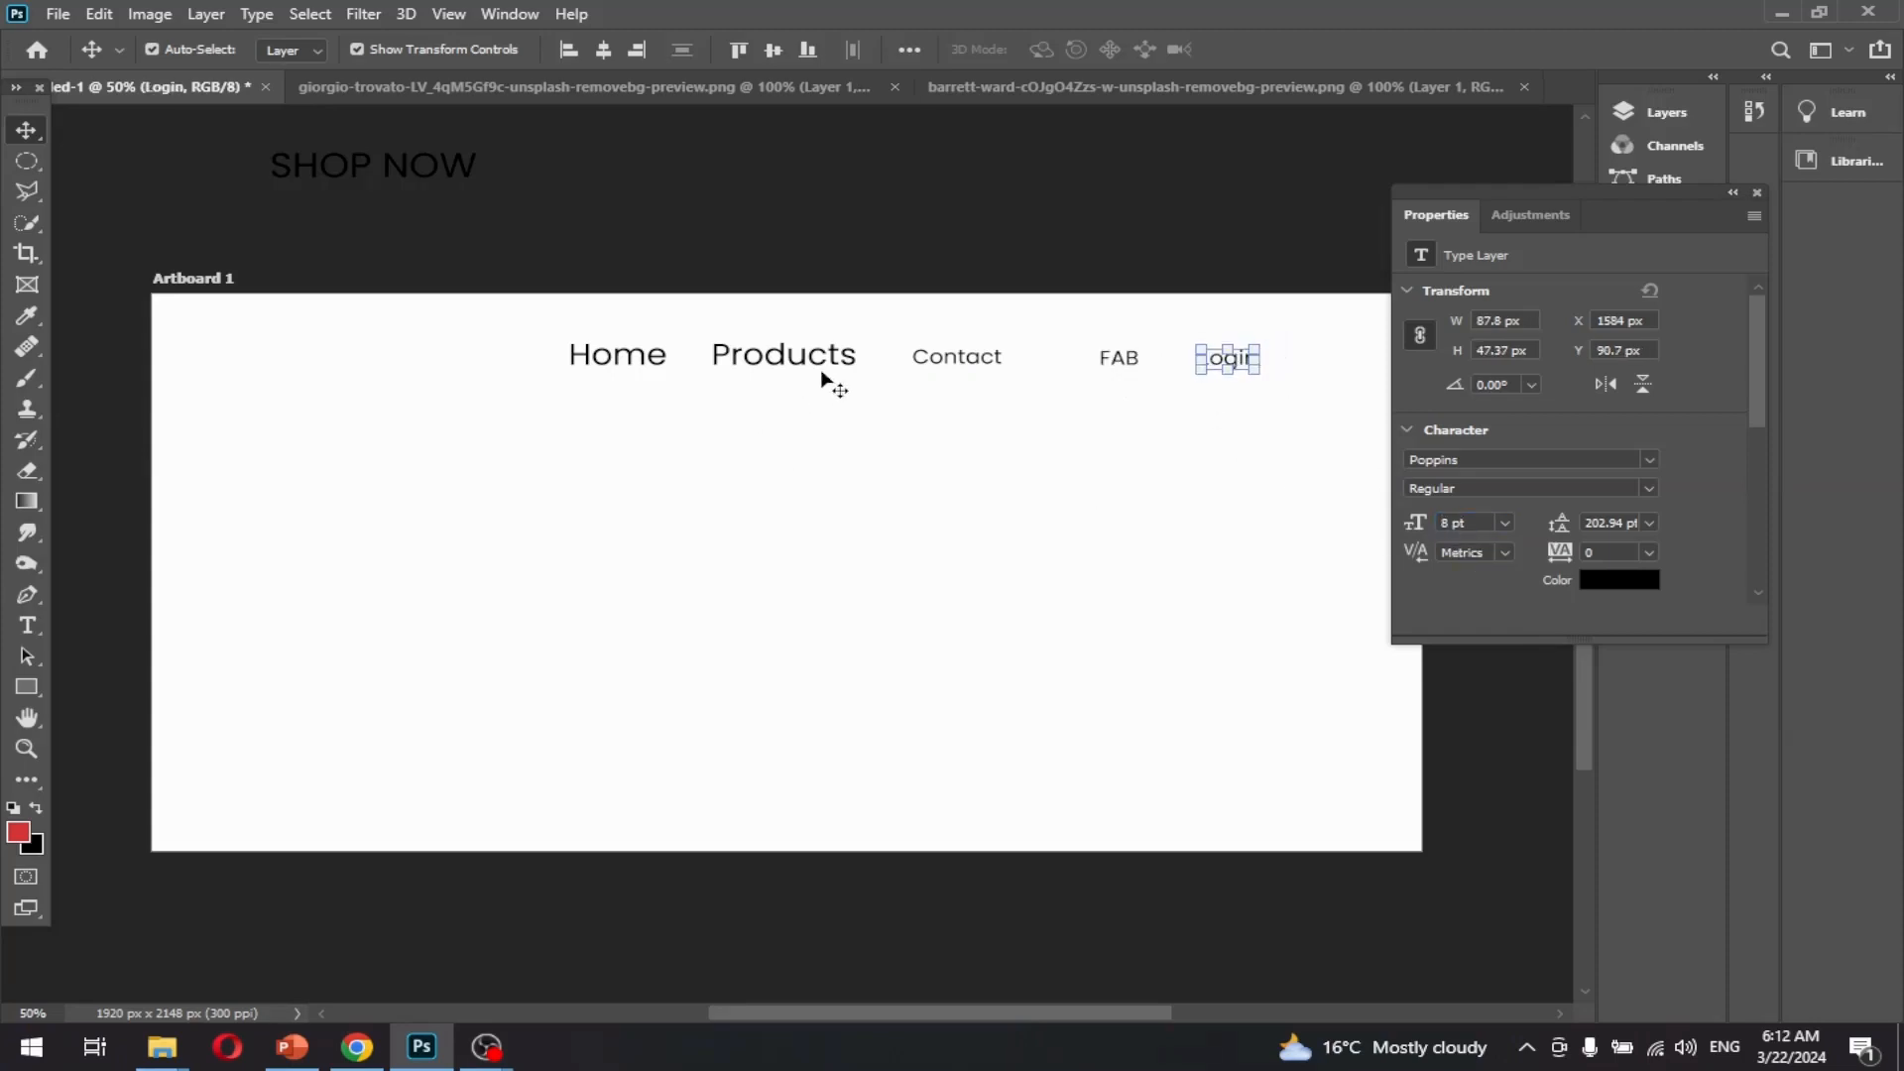
- Set the font size of the Products and Home labels to 8 pt
{"action": "left_click", "coordinate": [819, 371]}
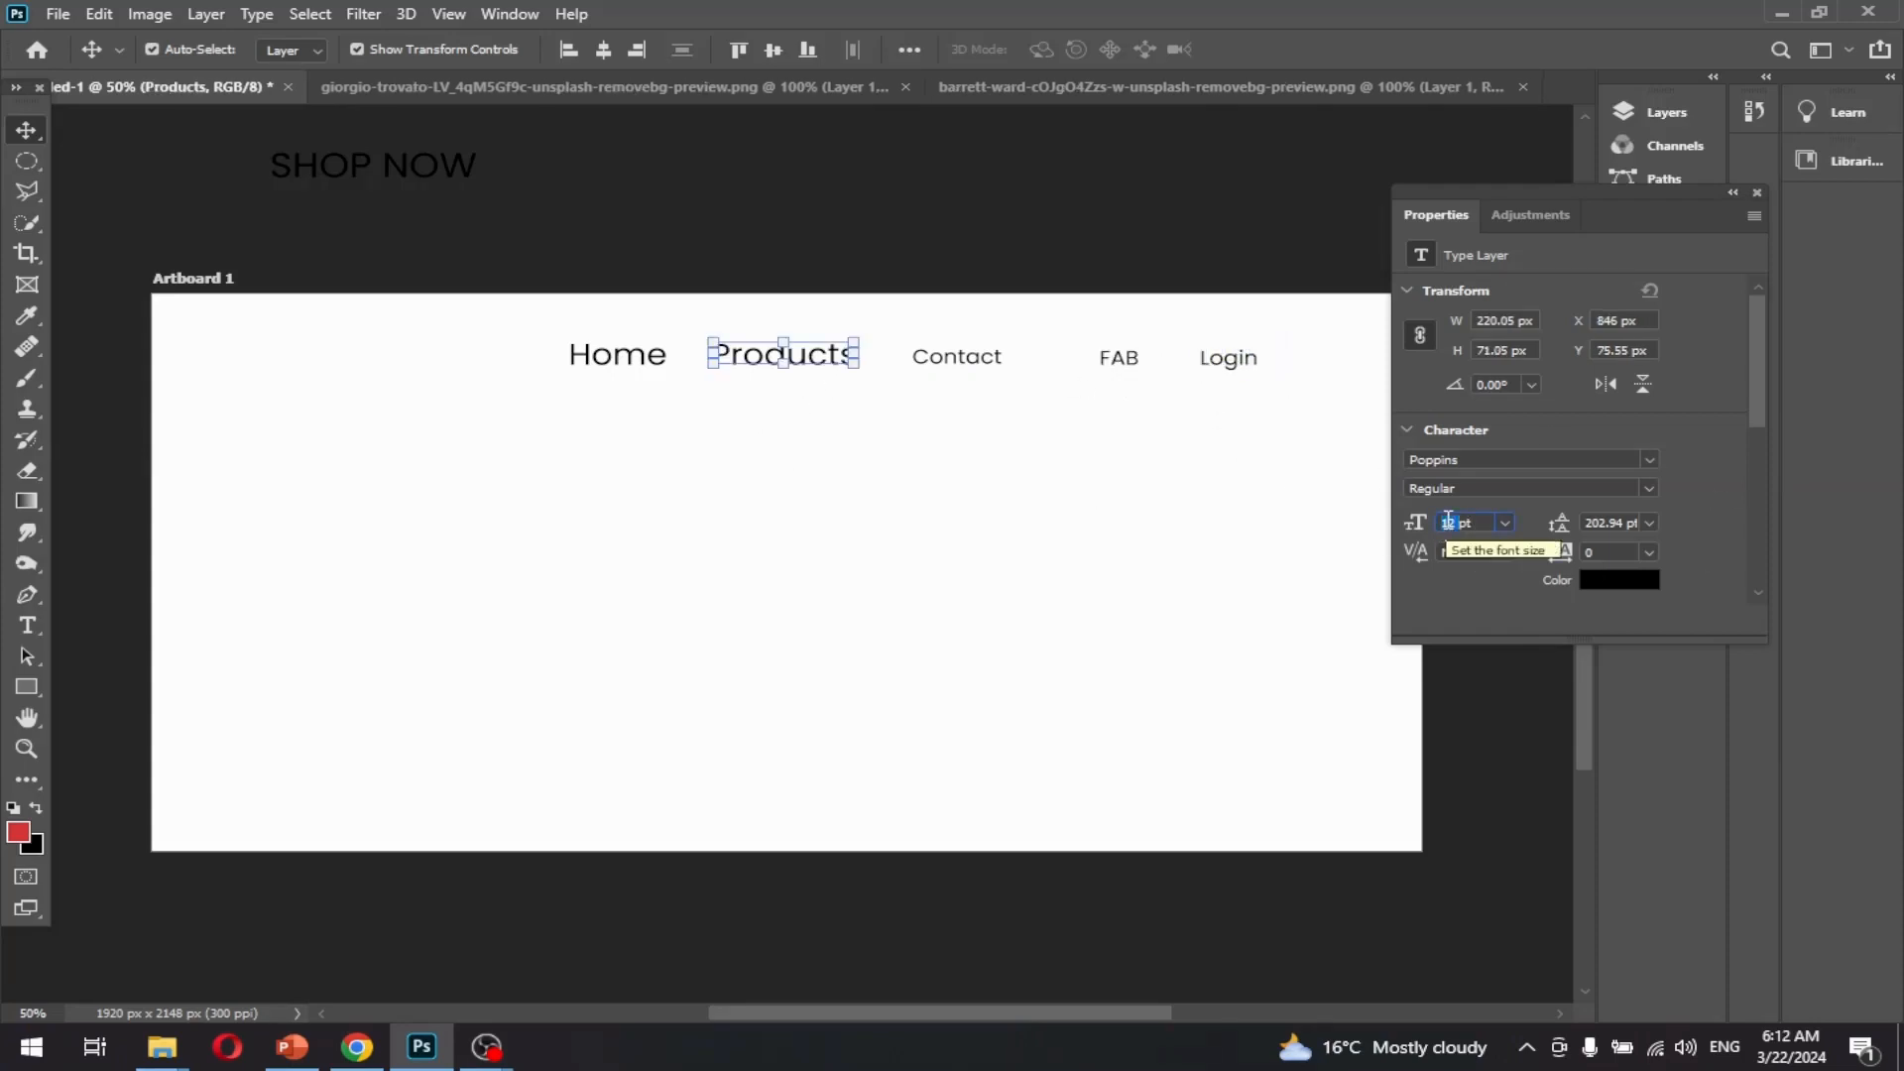
{"action": "type", "text": "8"}
{"action": "key", "text": "Return"}
{"action": "left_click", "coordinate": [628, 357]}
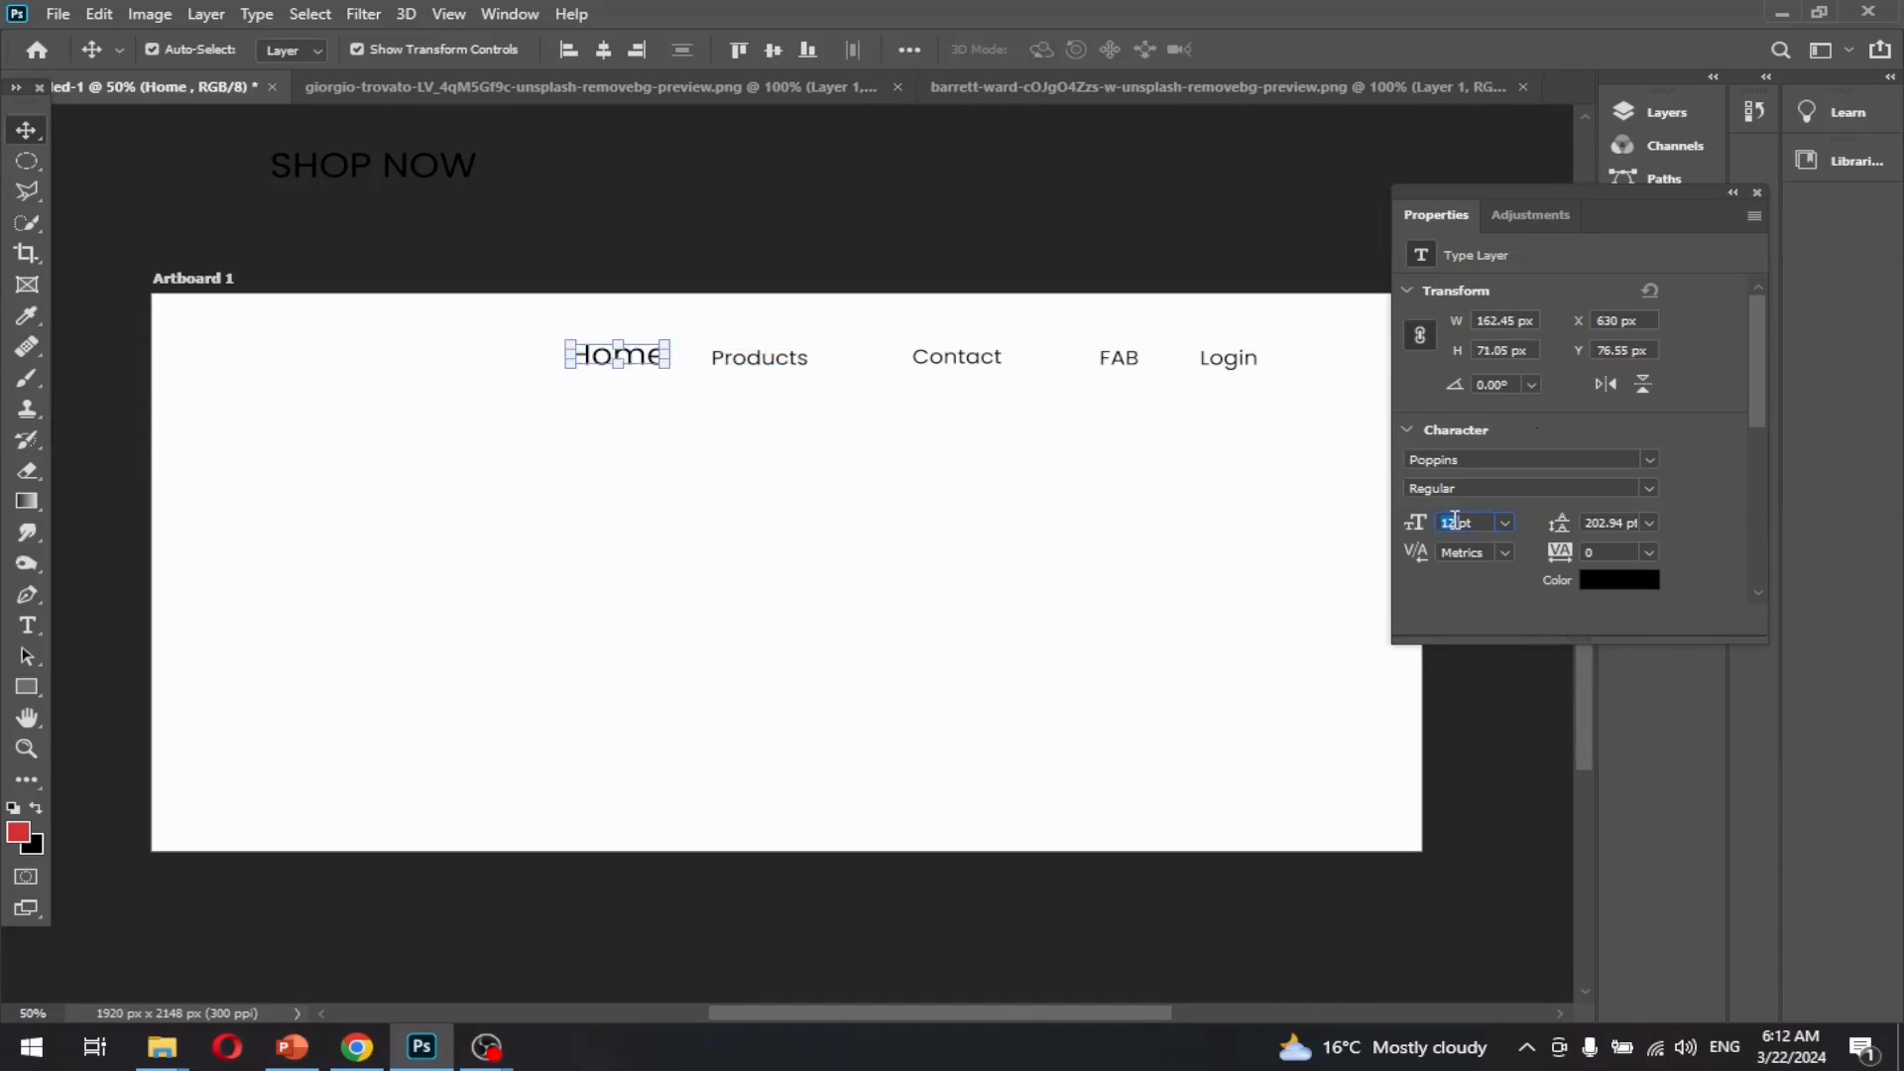
{"action": "key", "text": "Return"}
{"action": "left_click", "coordinate": [1022, 428]}
- Select all five navigation labels and shift the row slightly to the right along the artboard's upper edge
{"action": "left_click", "coordinate": [619, 358]}
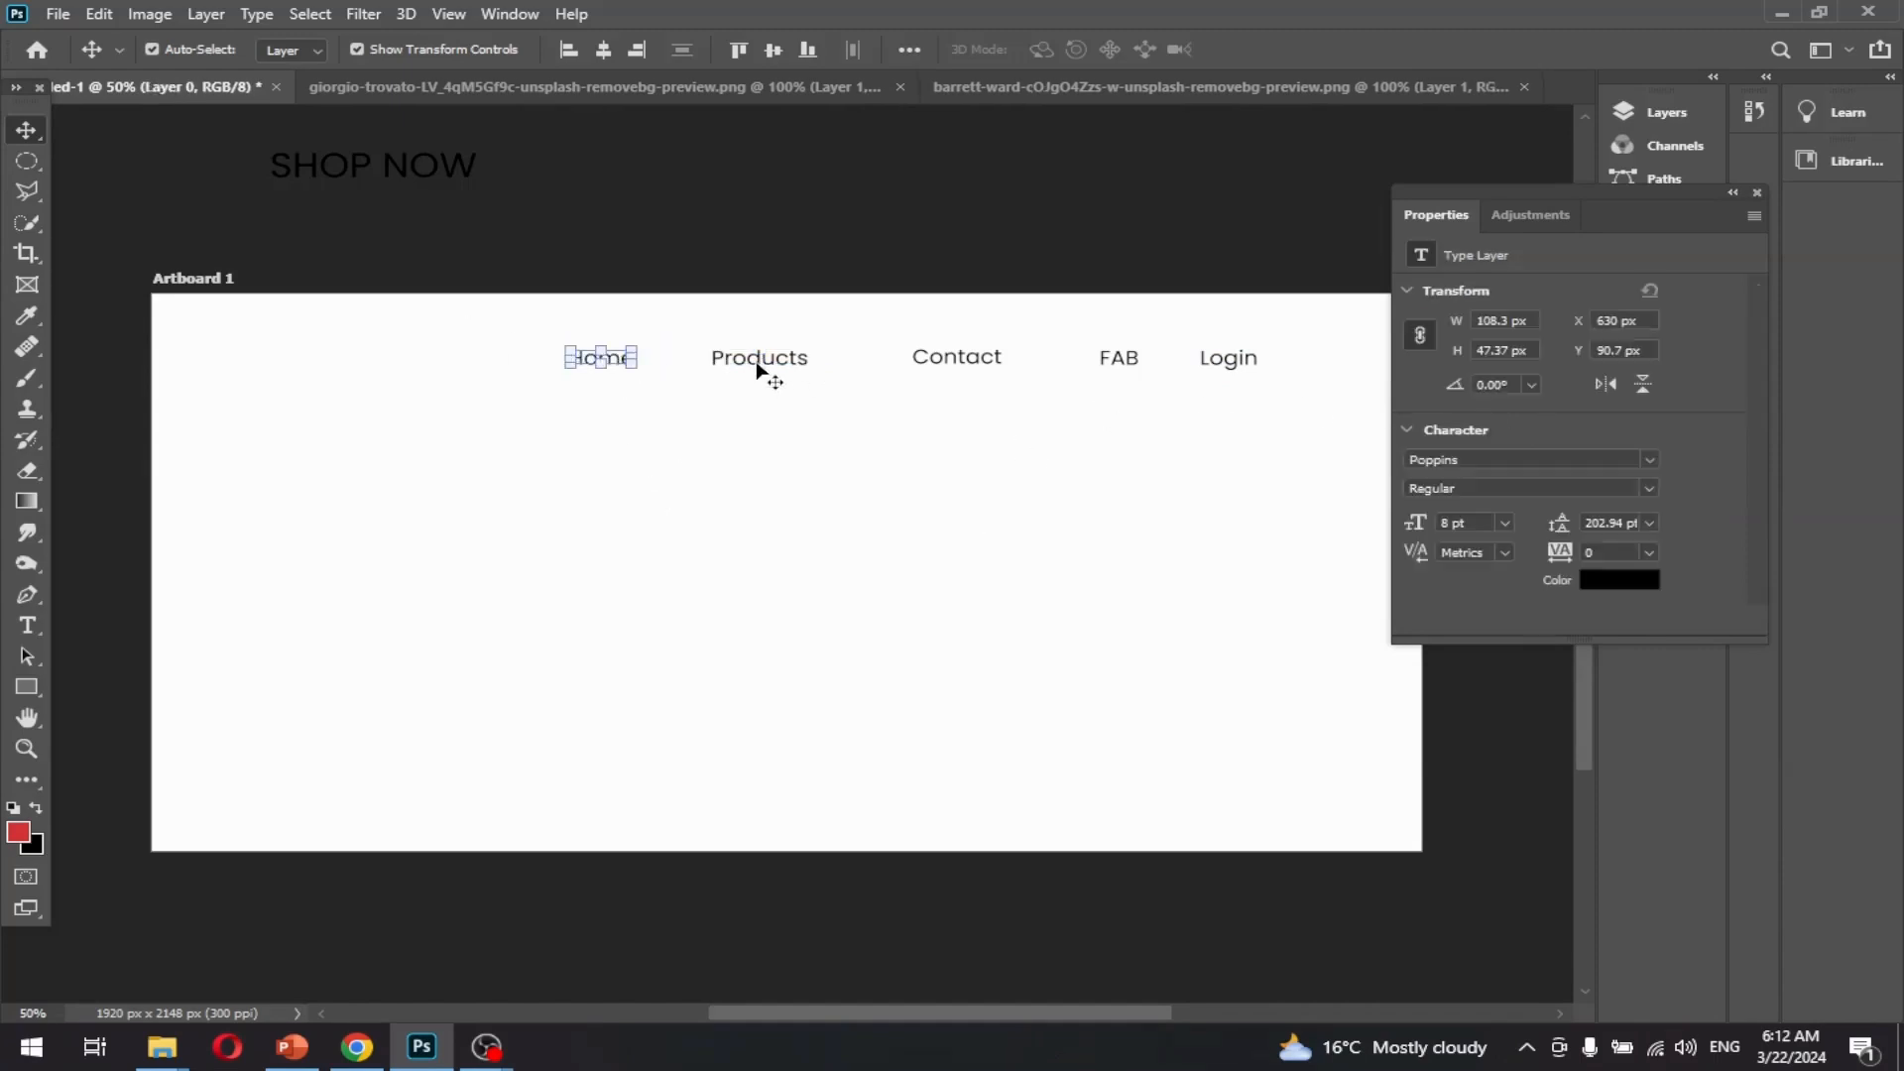
{"action": "left_click", "coordinate": [758, 363], "text": "shift"}
{"action": "left_click", "coordinate": [941, 358], "text": "shift"}
{"action": "left_click", "coordinate": [1118, 360], "text": "shift"}
{"action": "left_click", "coordinate": [1219, 358], "text": "shift"}
{"action": "left_click_drag", "start_coordinate": [1313, 581], "coordinate": [1251, 583]}
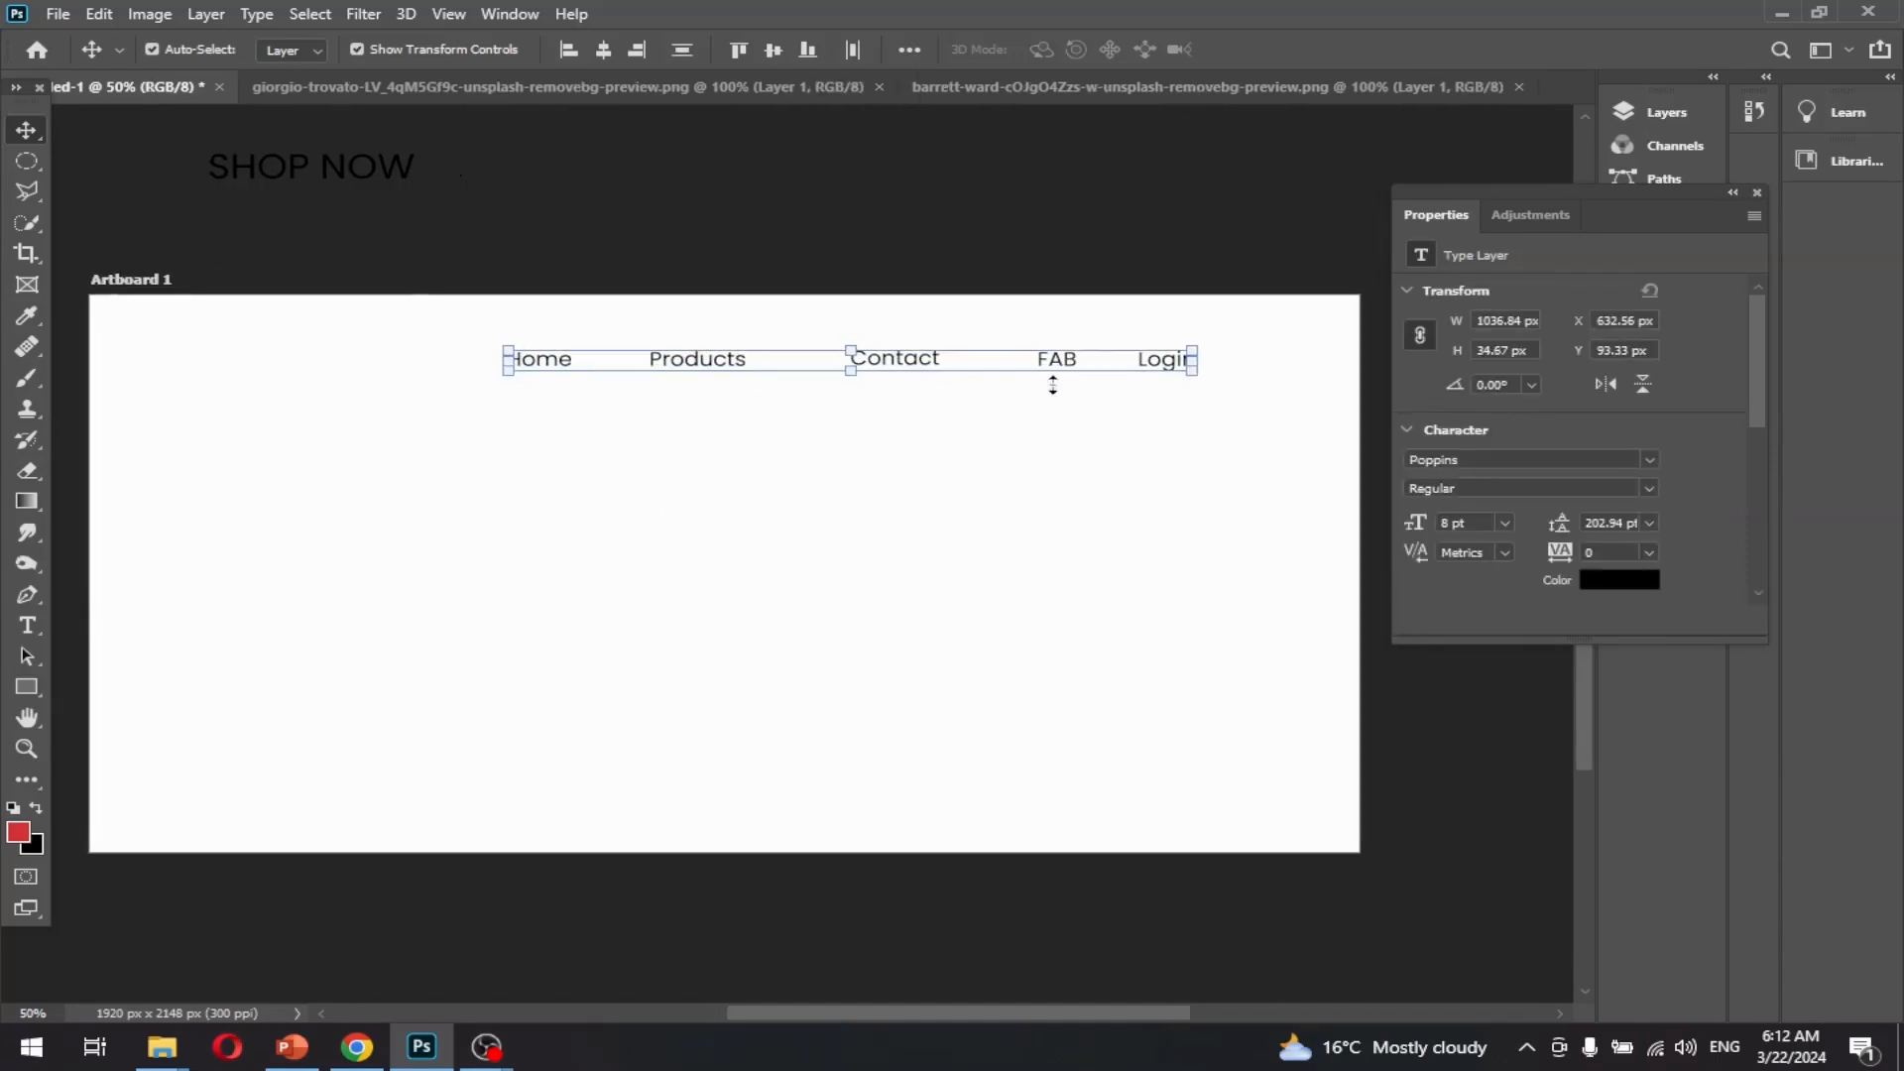
{"action": "left_click_drag", "start_coordinate": [1065, 363], "coordinate": [1079, 361]}
{"action": "left_click", "coordinate": [1061, 298]}
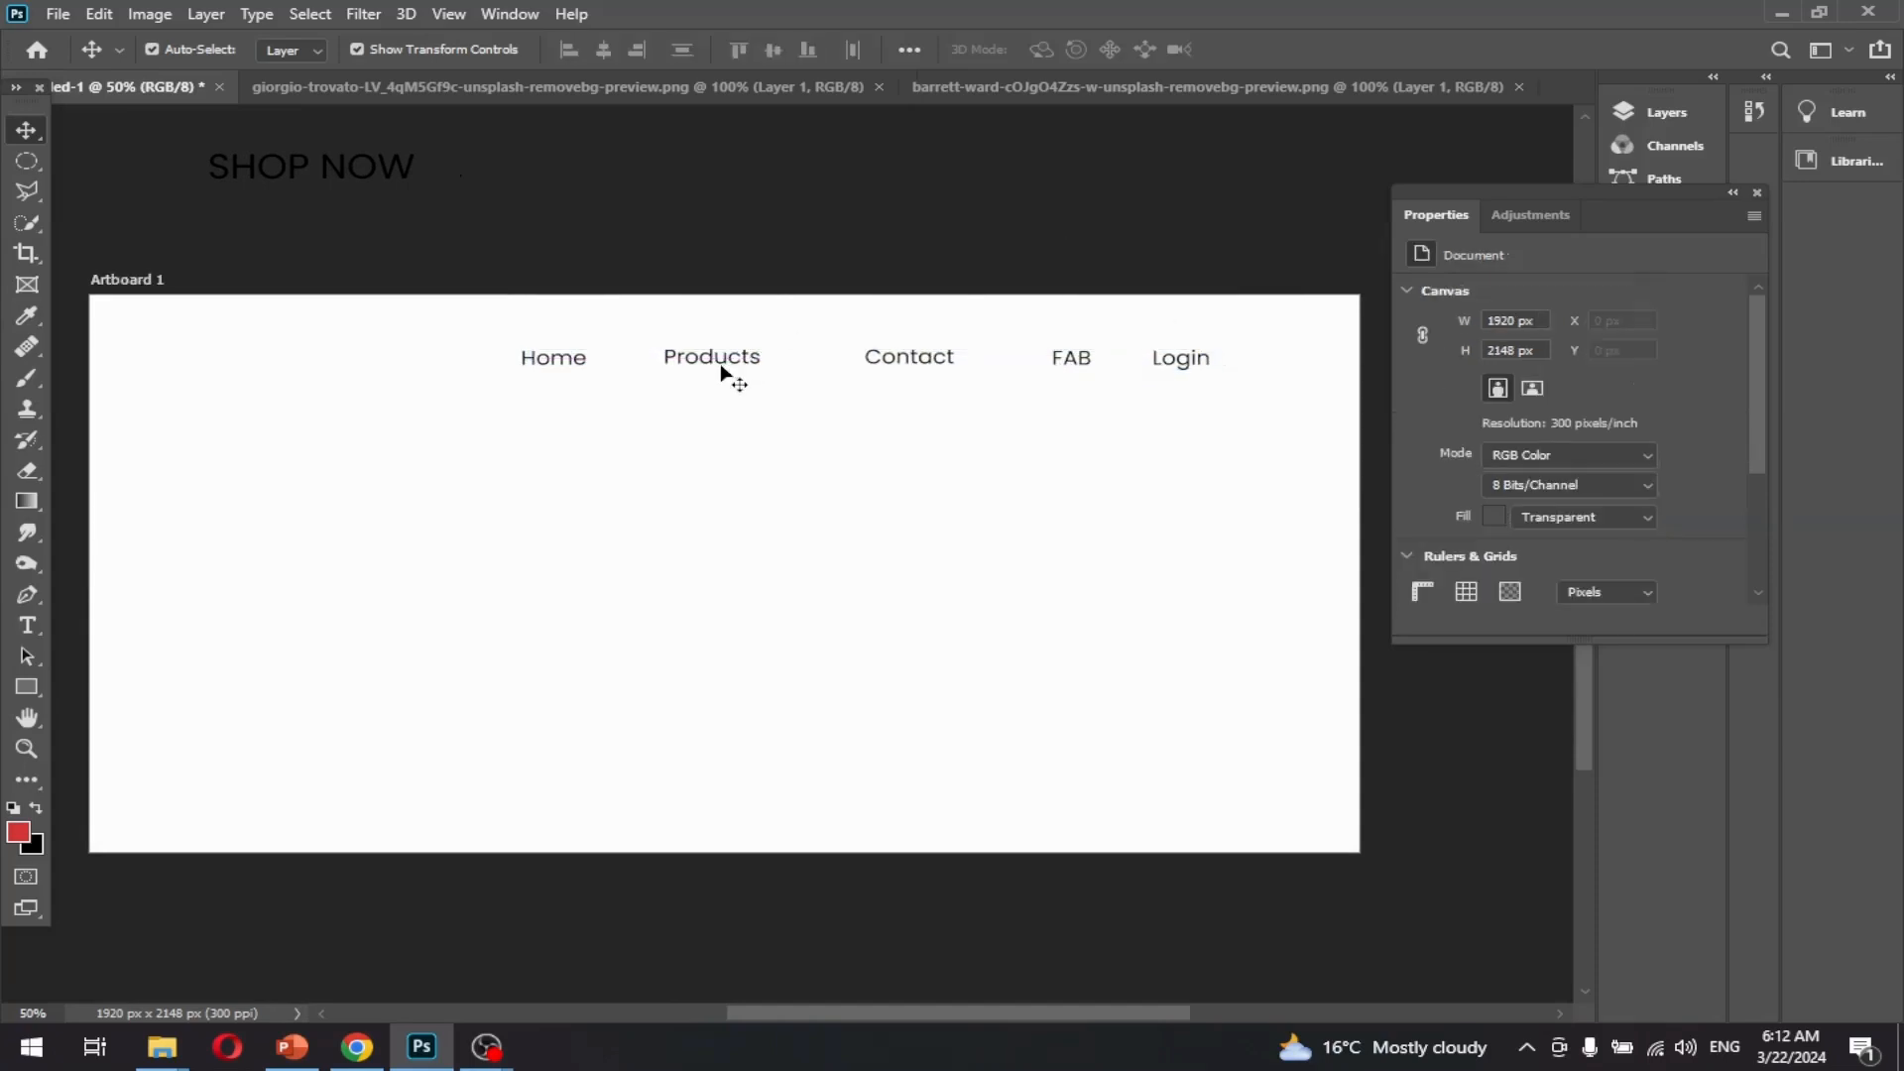
- Reposition the individual navigation labels horizontally so the gaps between them are closer and more even
{"action": "left_click_drag", "start_coordinate": [724, 364], "coordinate": [765, 363]}
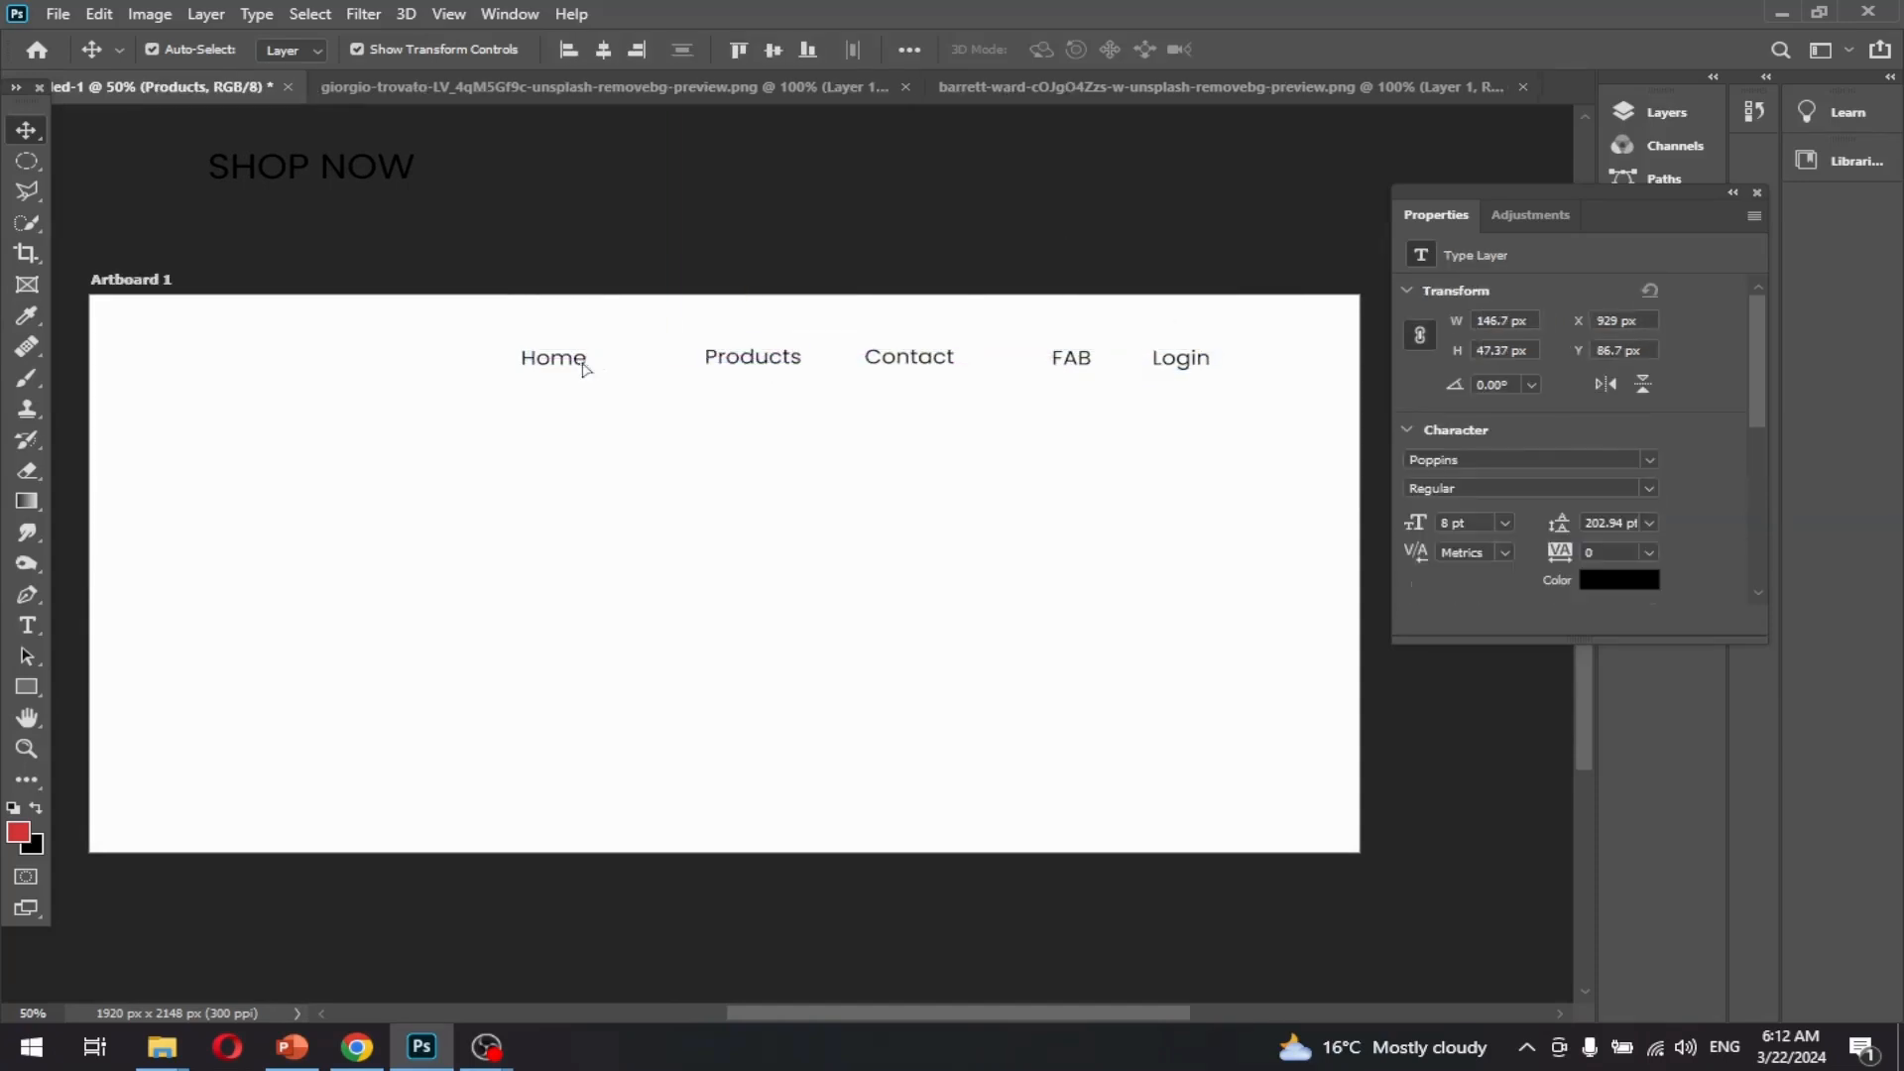
{"action": "left_click_drag", "start_coordinate": [582, 370], "coordinate": [632, 367]}
{"action": "mouse_move", "coordinate": [1072, 363]}
{"action": "left_mouse_down"}
{"action": "mouse_move", "coordinate": [929, 362]}
{"action": "mouse_move", "coordinate": [1117, 366]}
{"action": "mouse_move", "coordinate": [1097, 367]}
{"action": "left_mouse_up"}
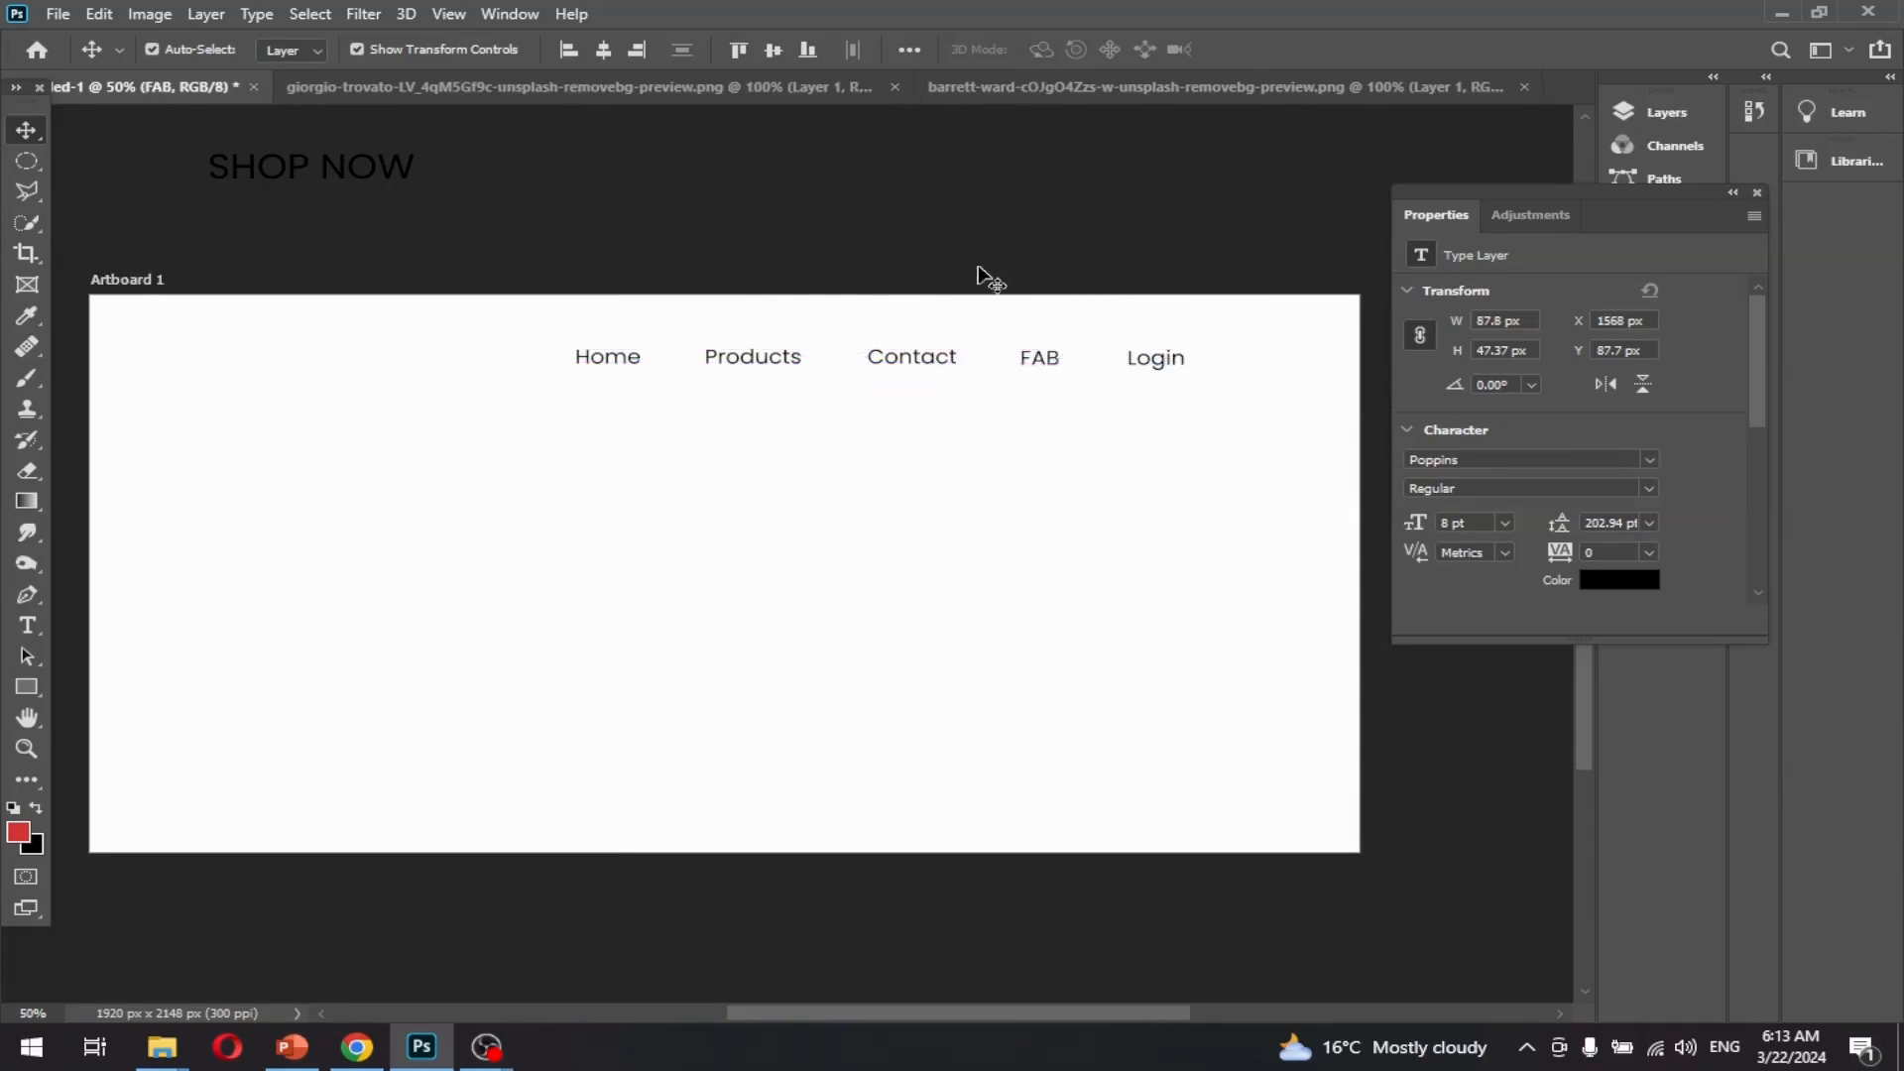
{"action": "left_click", "coordinate": [986, 273]}
- Copy the yellow-and-black shoe cutout from the barrett-ward image into Artboard 1 below the navigation labels
{"action": "left_click_drag", "start_coordinate": [657, 598], "coordinate": [761, 604]}
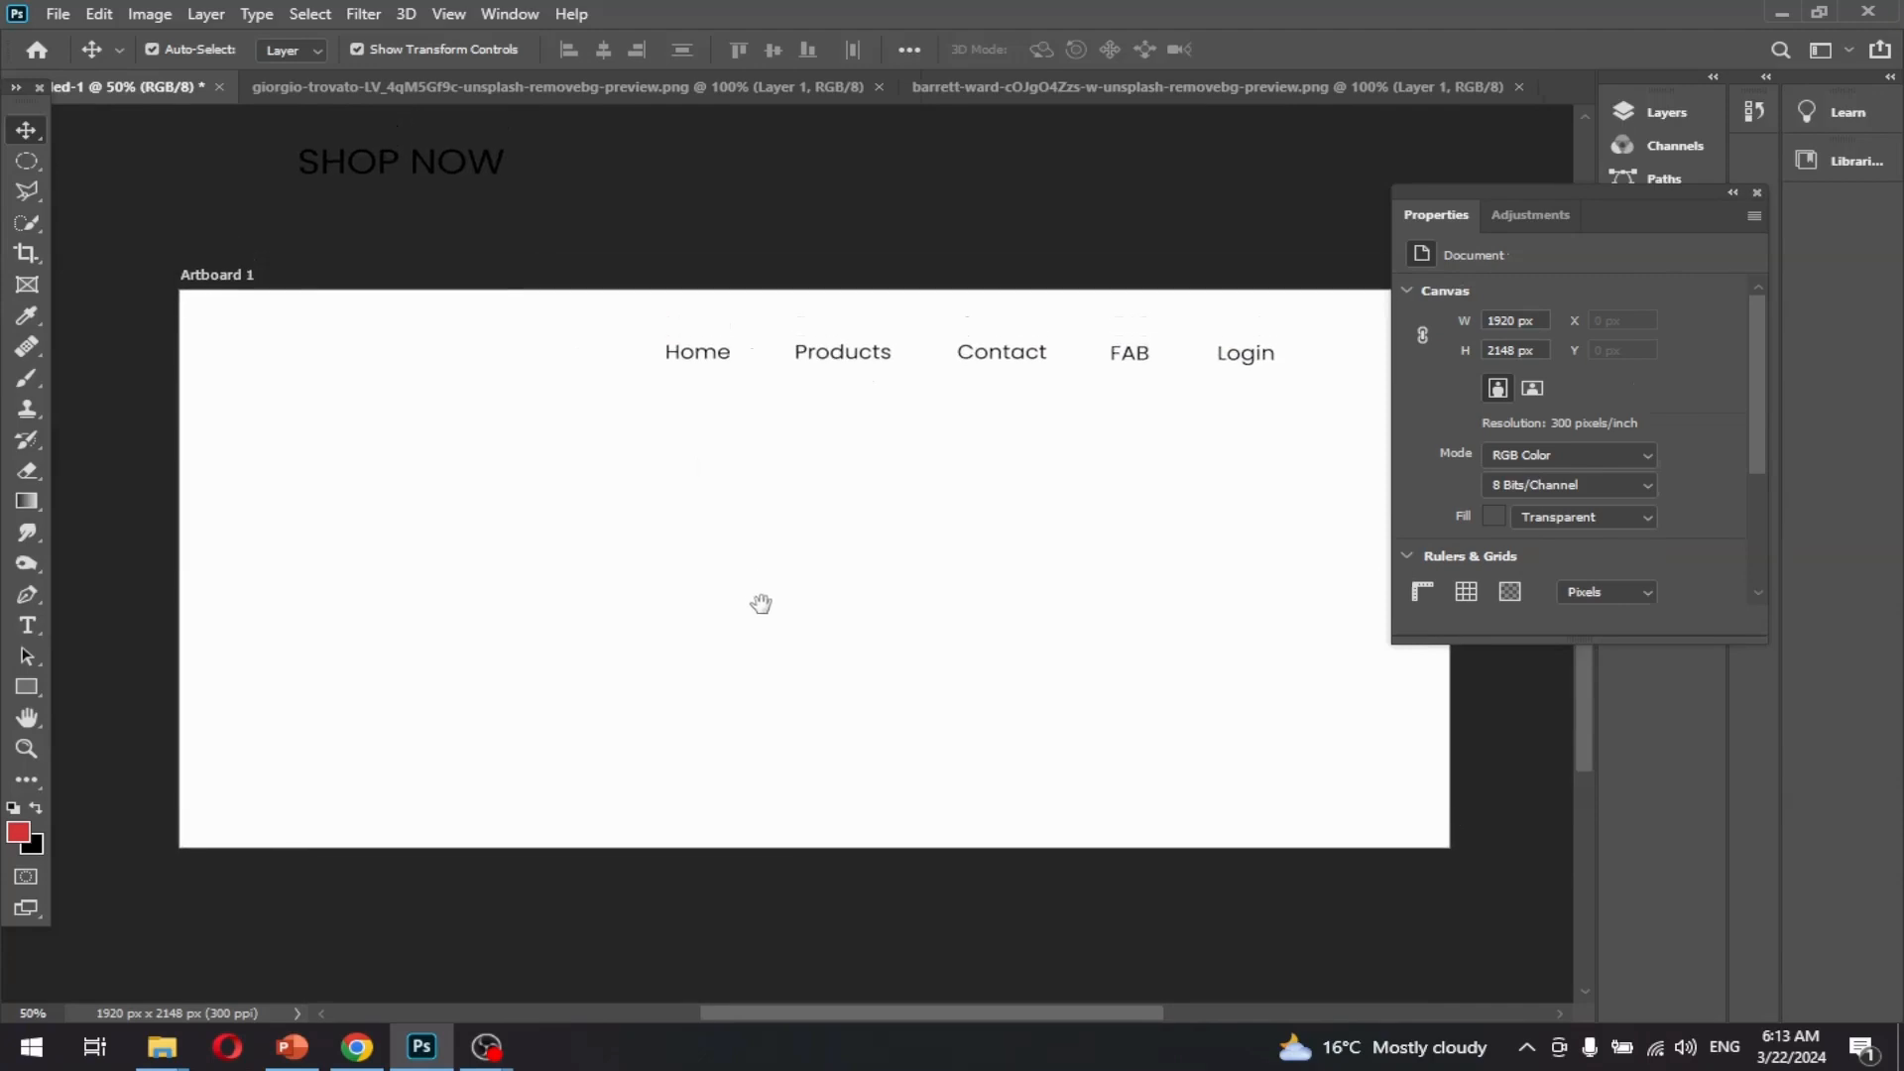
{"action": "left_click", "coordinate": [700, 89]}
{"action": "left_click", "coordinate": [1069, 88]}
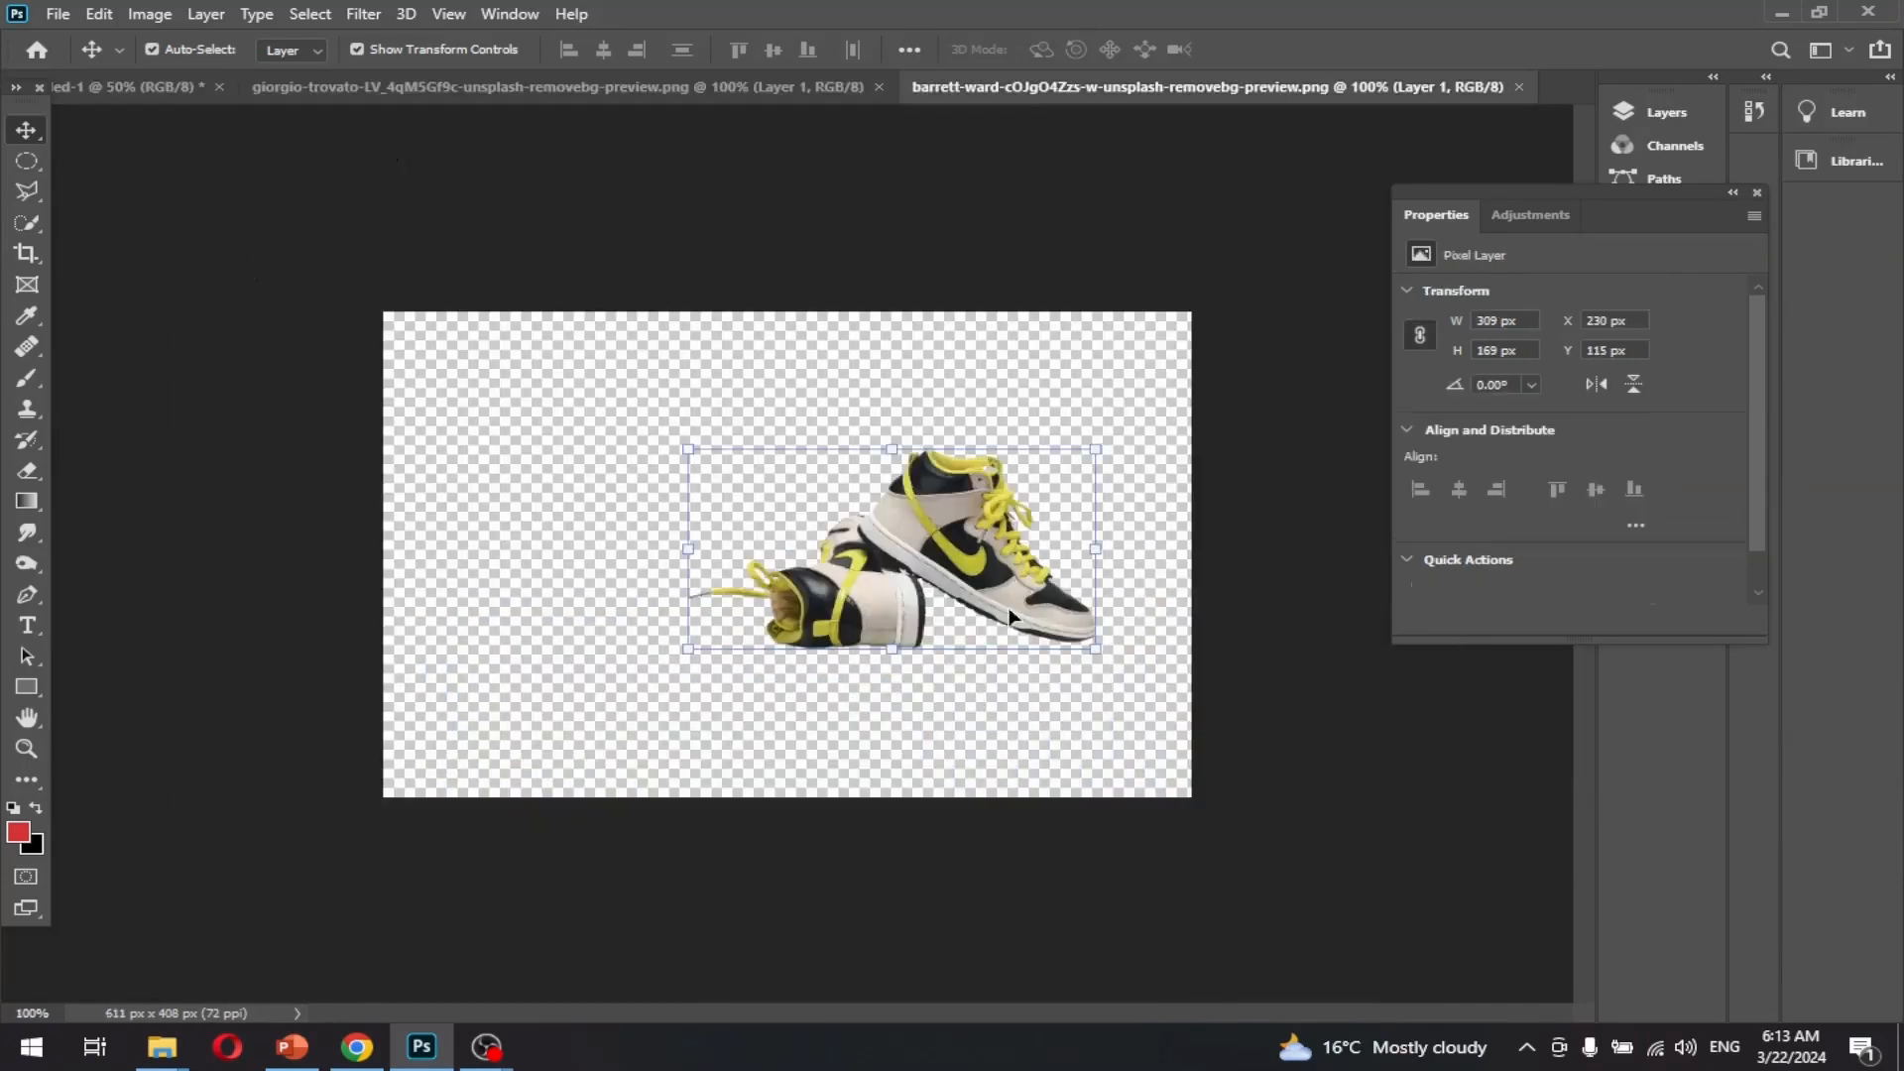
{"action": "left_click_drag", "start_coordinate": [981, 536], "coordinate": [966, 654]}
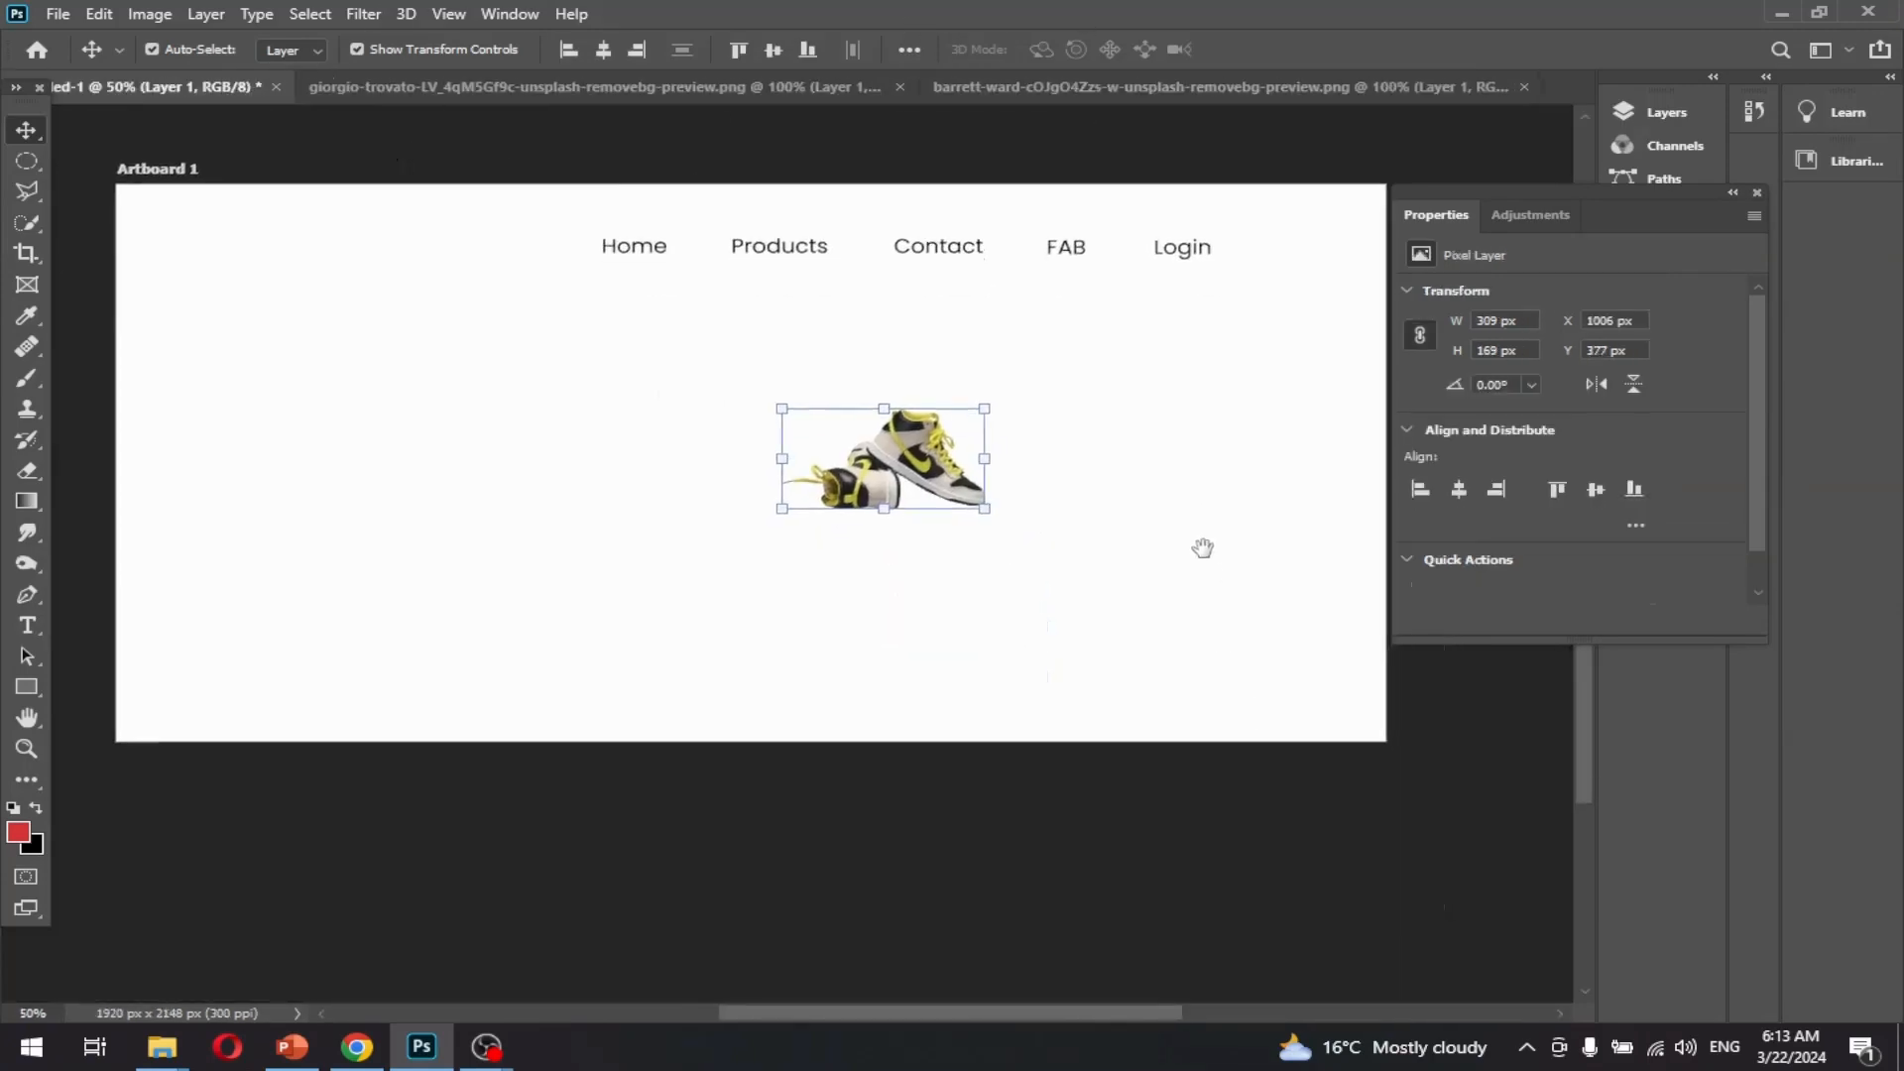
- Enlarge the yellow-and-black shoe cutout to about 265% and place it on the artboard's right half below the navigation labels
{"action": "left_click_drag", "start_coordinate": [994, 533], "coordinate": [1222, 684]}
{"action": "key", "text": "ctrl+z"}
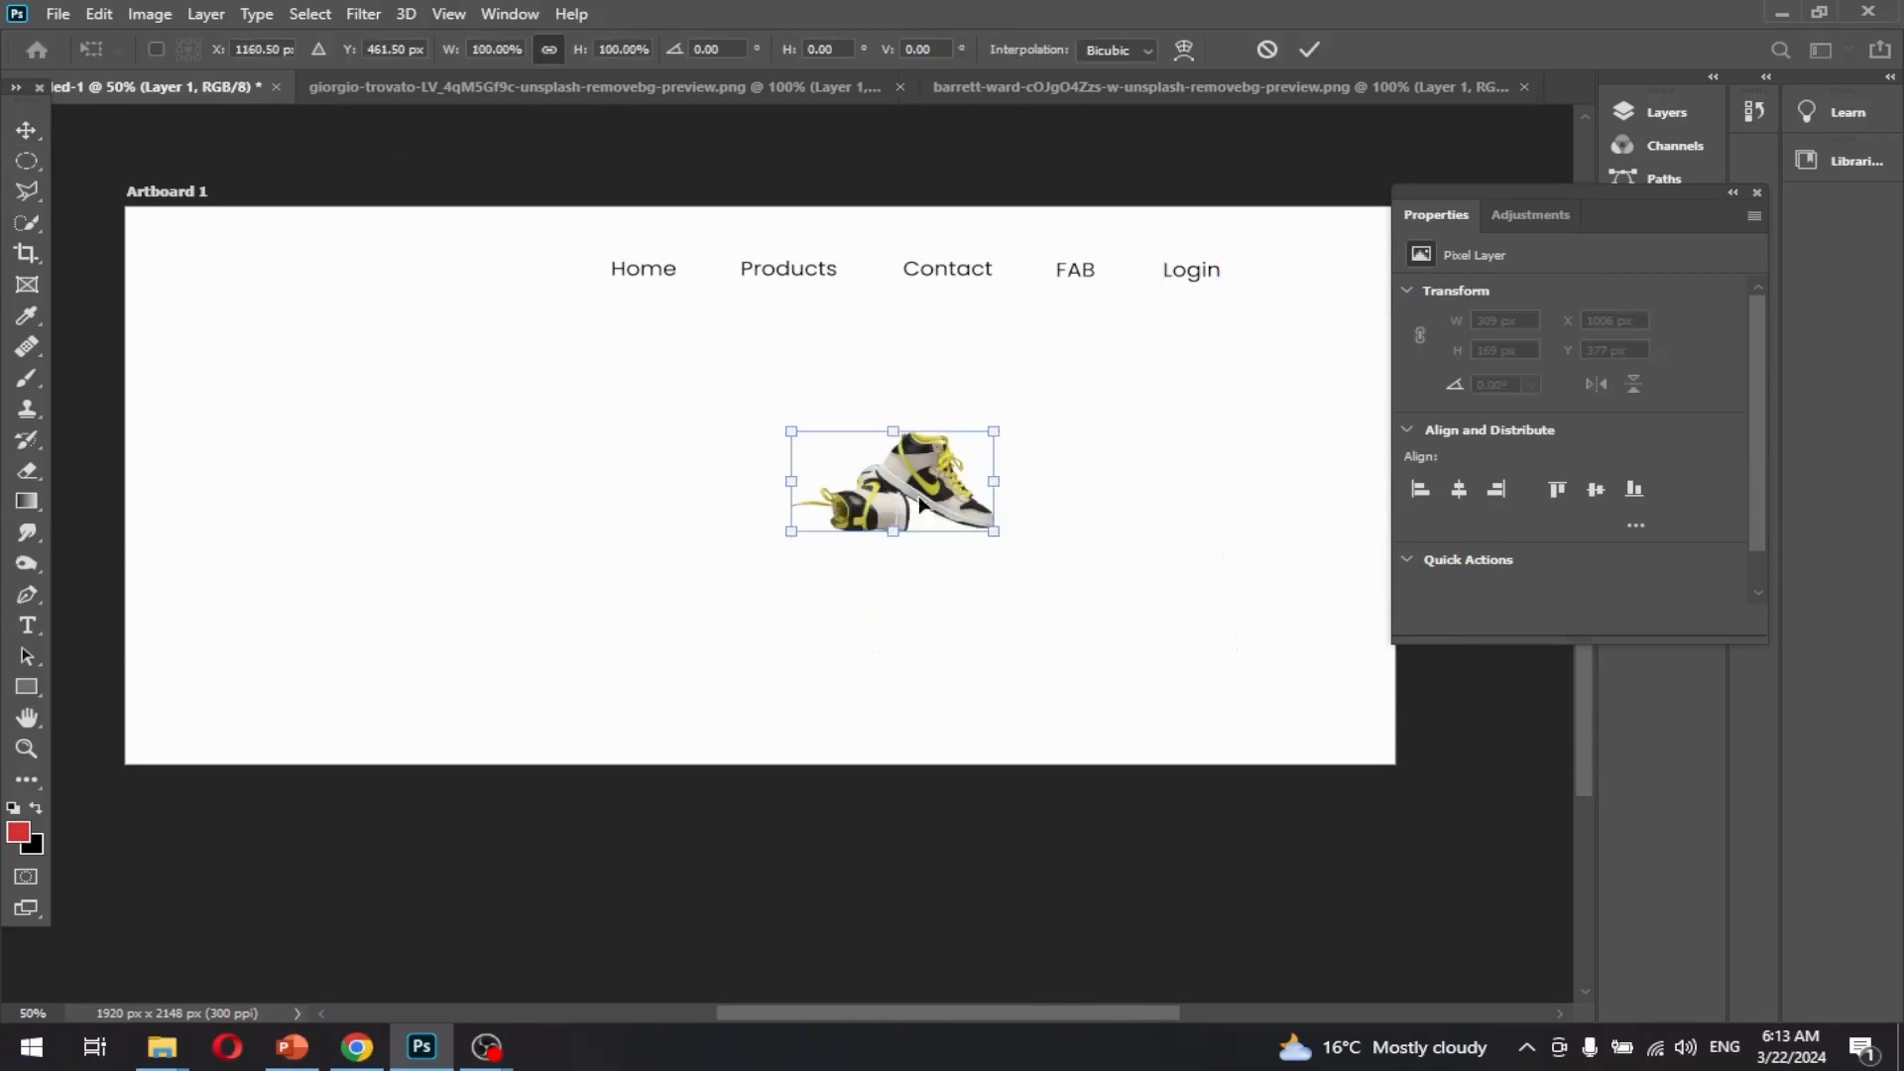
{"action": "left_click_drag", "start_coordinate": [994, 530], "coordinate": [1292, 757]}
{"action": "left_click_drag", "start_coordinate": [1243, 657], "coordinate": [1217, 618]}
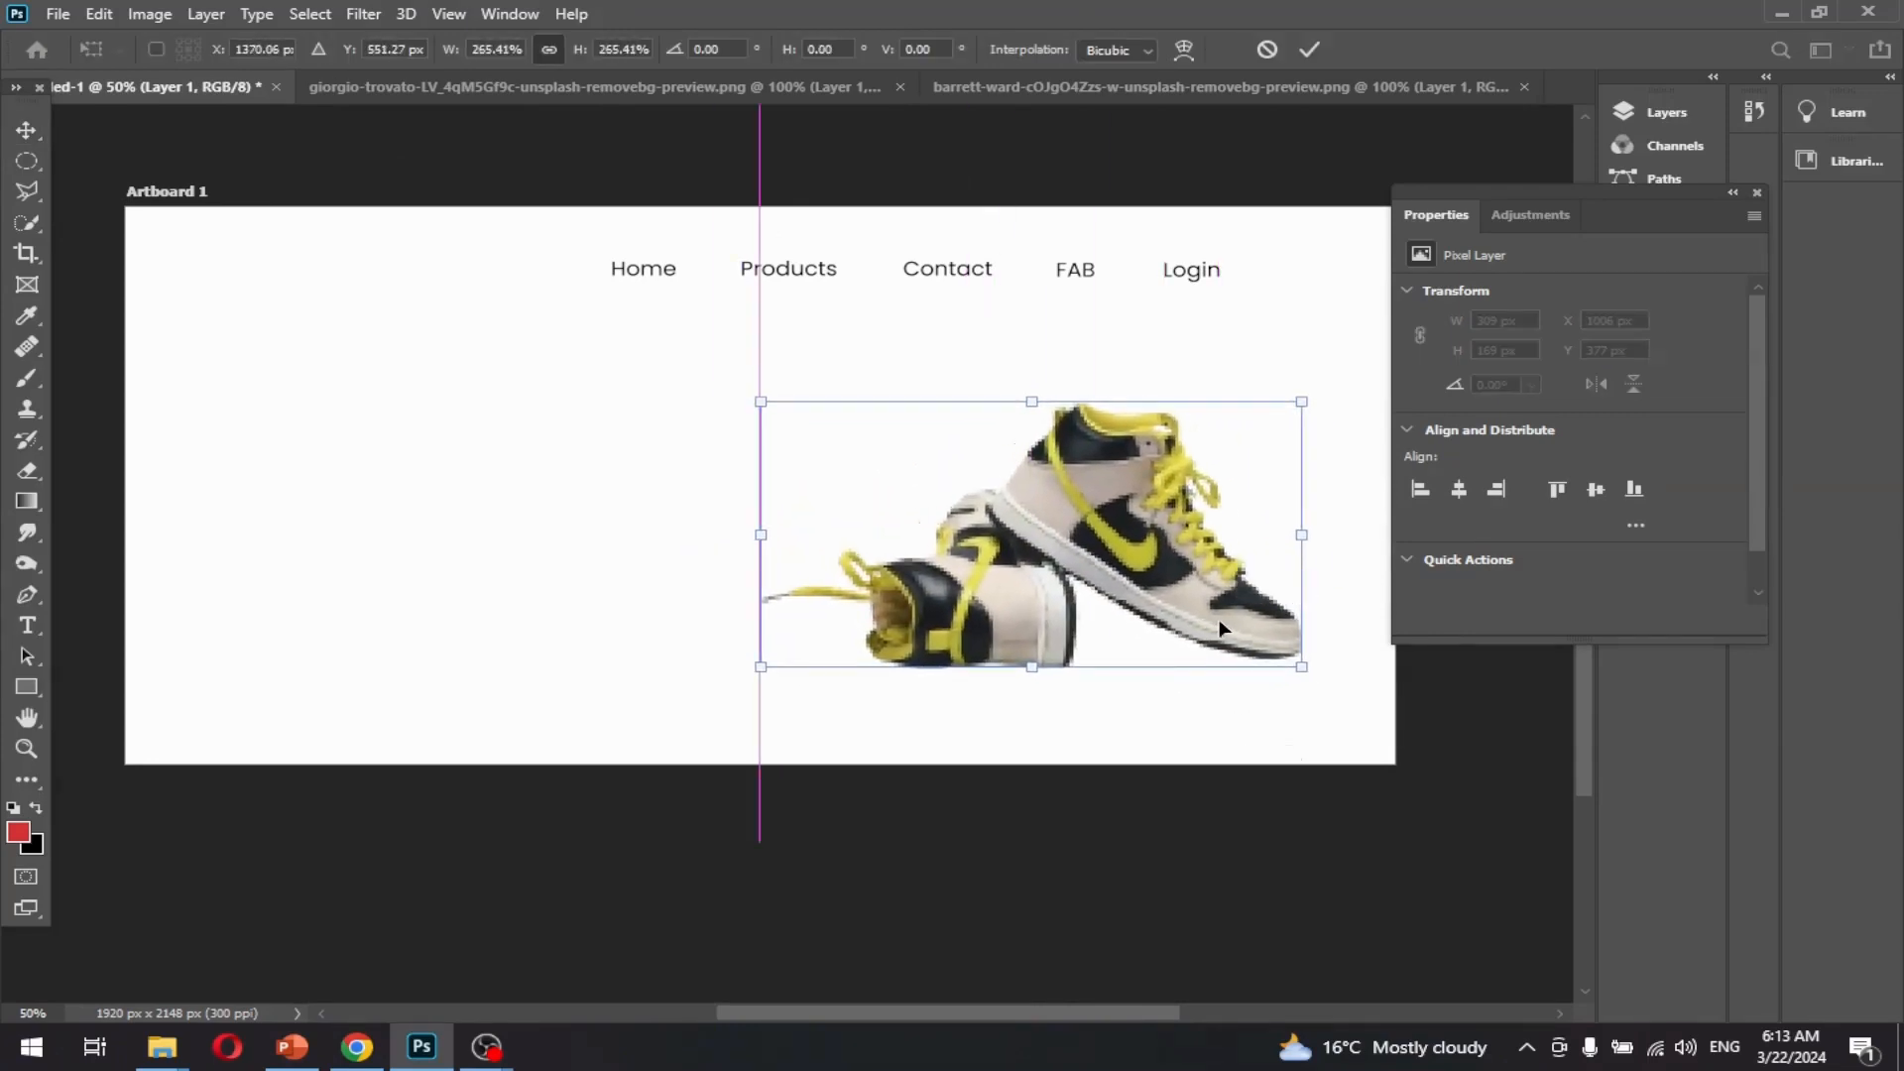
{"action": "left_click", "coordinate": [1313, 51]}
{"action": "left_click", "coordinate": [1300, 863]}
- Sketch a thin horizontal bar about 63 by 8 px on the empty area beside the shoe and fill it with black
{"action": "left_click_drag", "start_coordinate": [710, 631], "coordinate": [664, 680]}
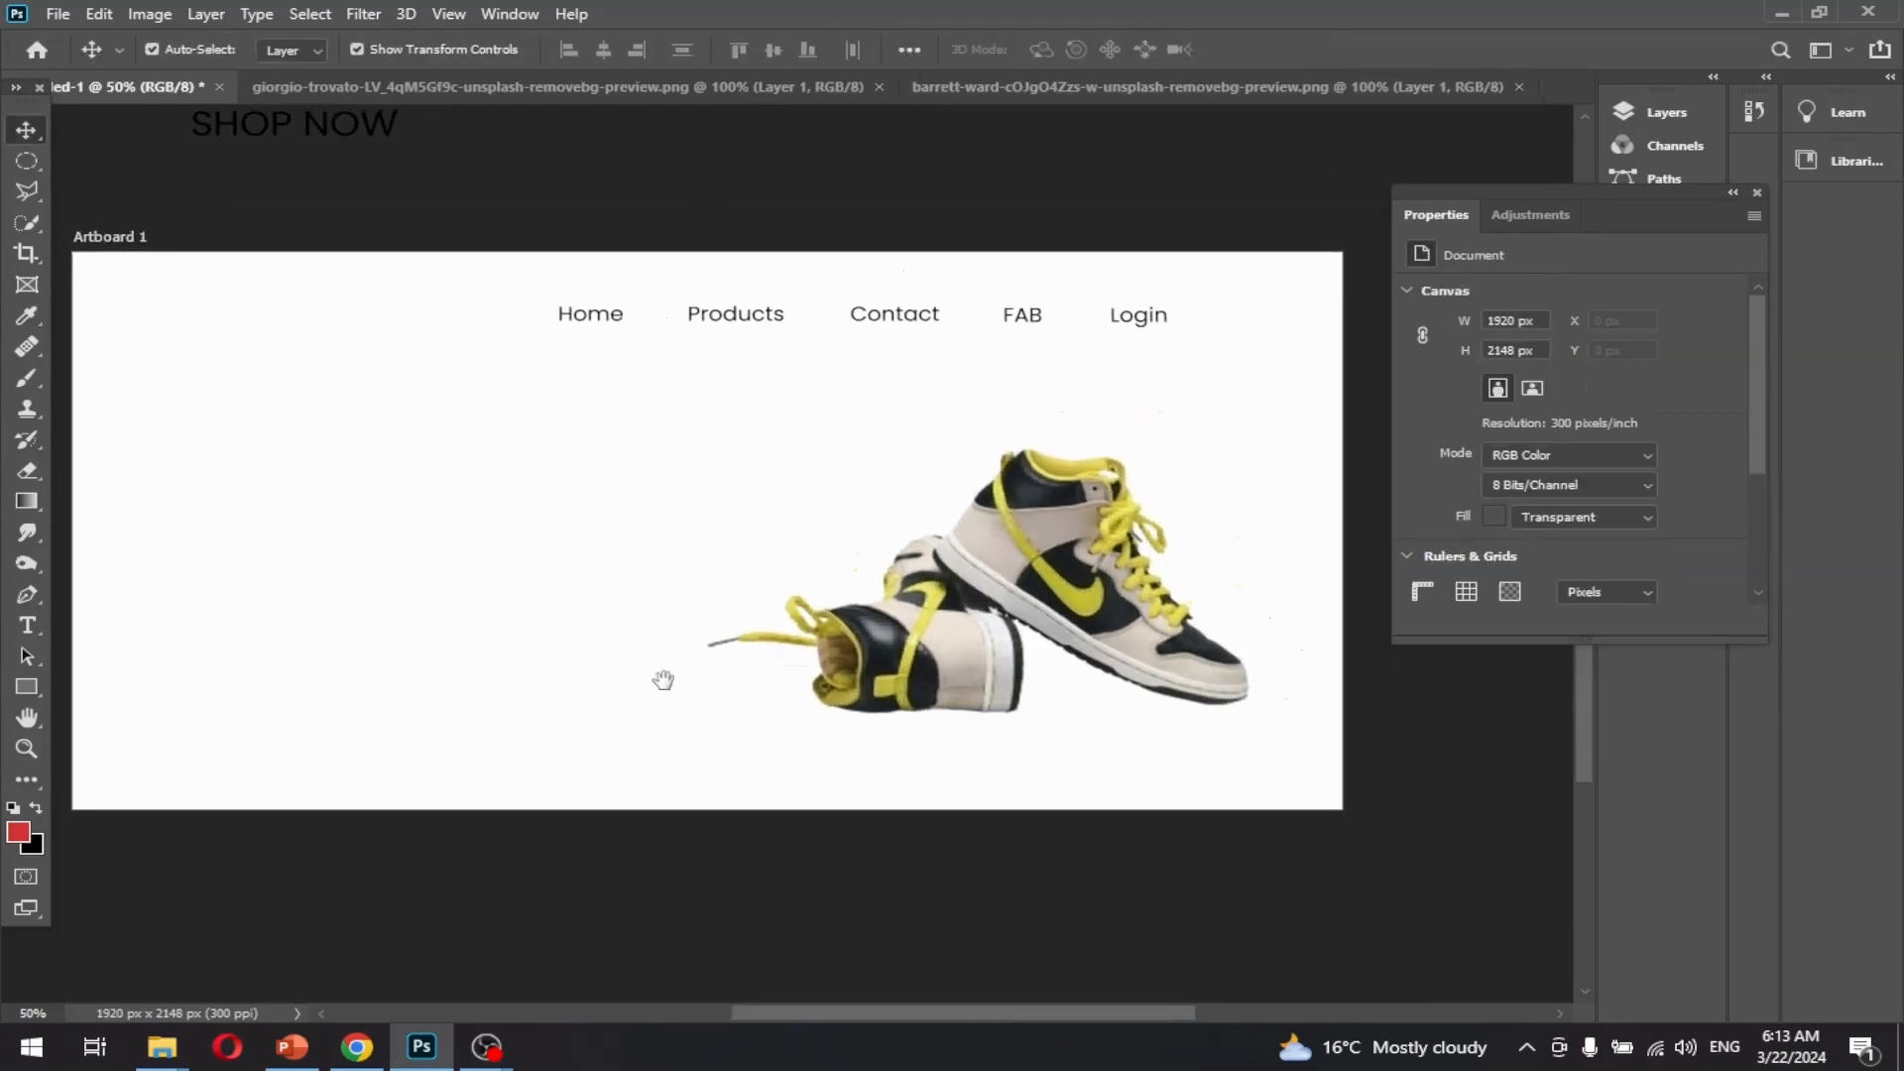
{"action": "key", "text": "u"}
{"action": "left_click_drag", "start_coordinate": [455, 480], "coordinate": [501, 488]}
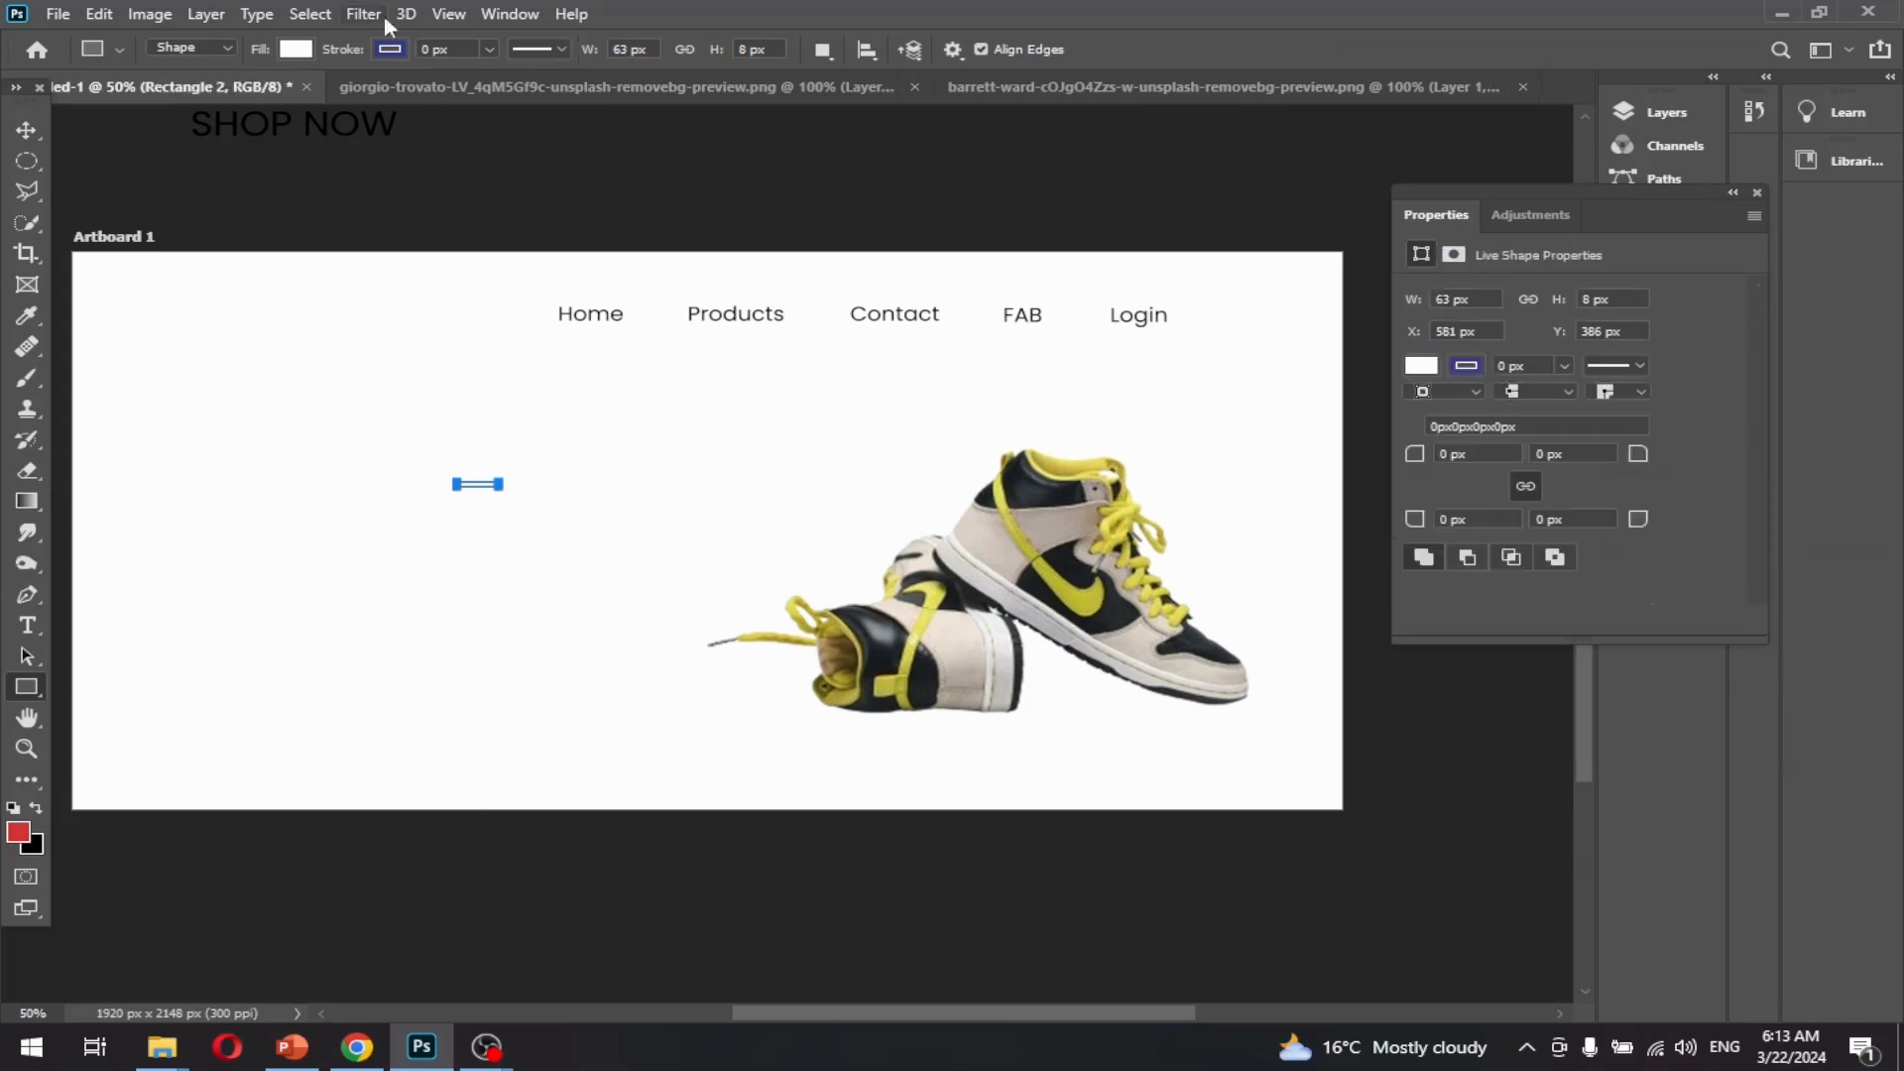
{"action": "left_click", "coordinate": [390, 48]}
{"action": "left_click", "coordinate": [29, 684]}
{"action": "left_click", "coordinate": [295, 49]}
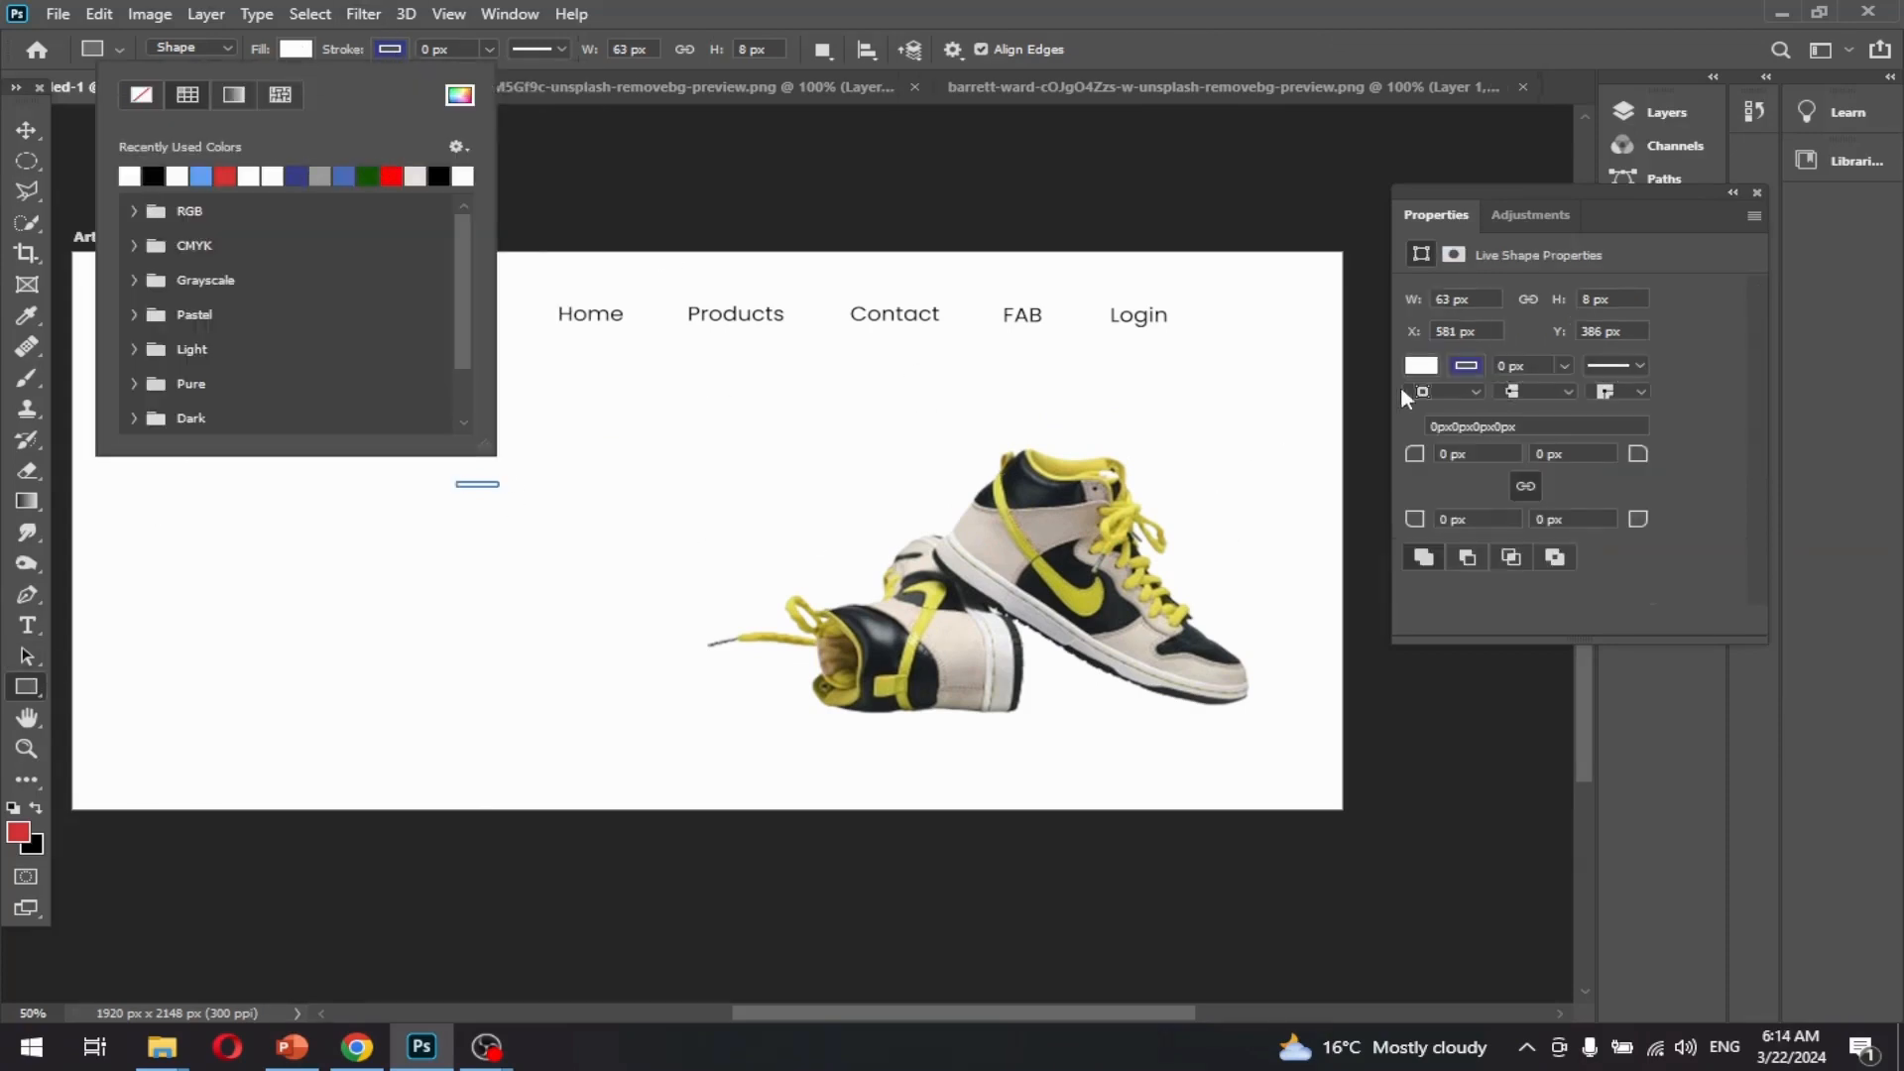
{"action": "left_click", "coordinate": [1420, 365]}
{"action": "left_click", "coordinate": [1420, 365]}
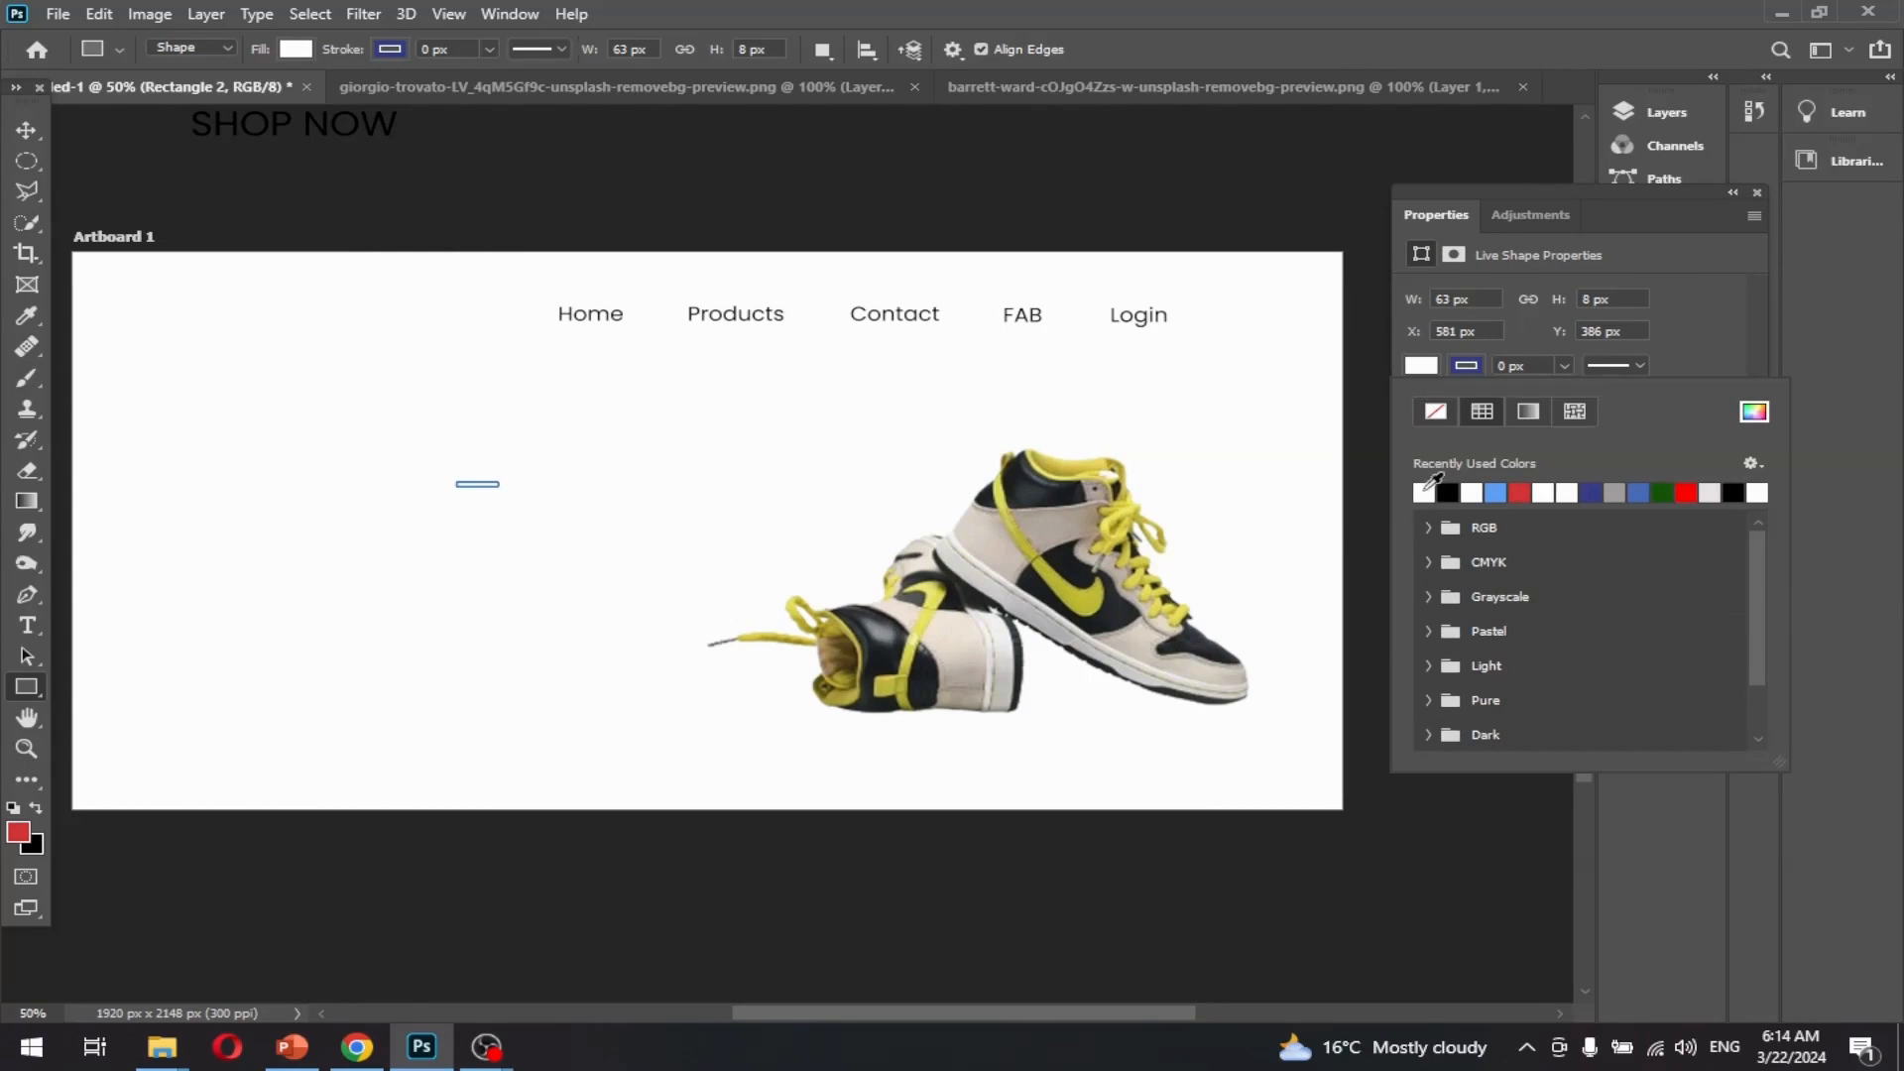
{"action": "left_click", "coordinate": [295, 49]}
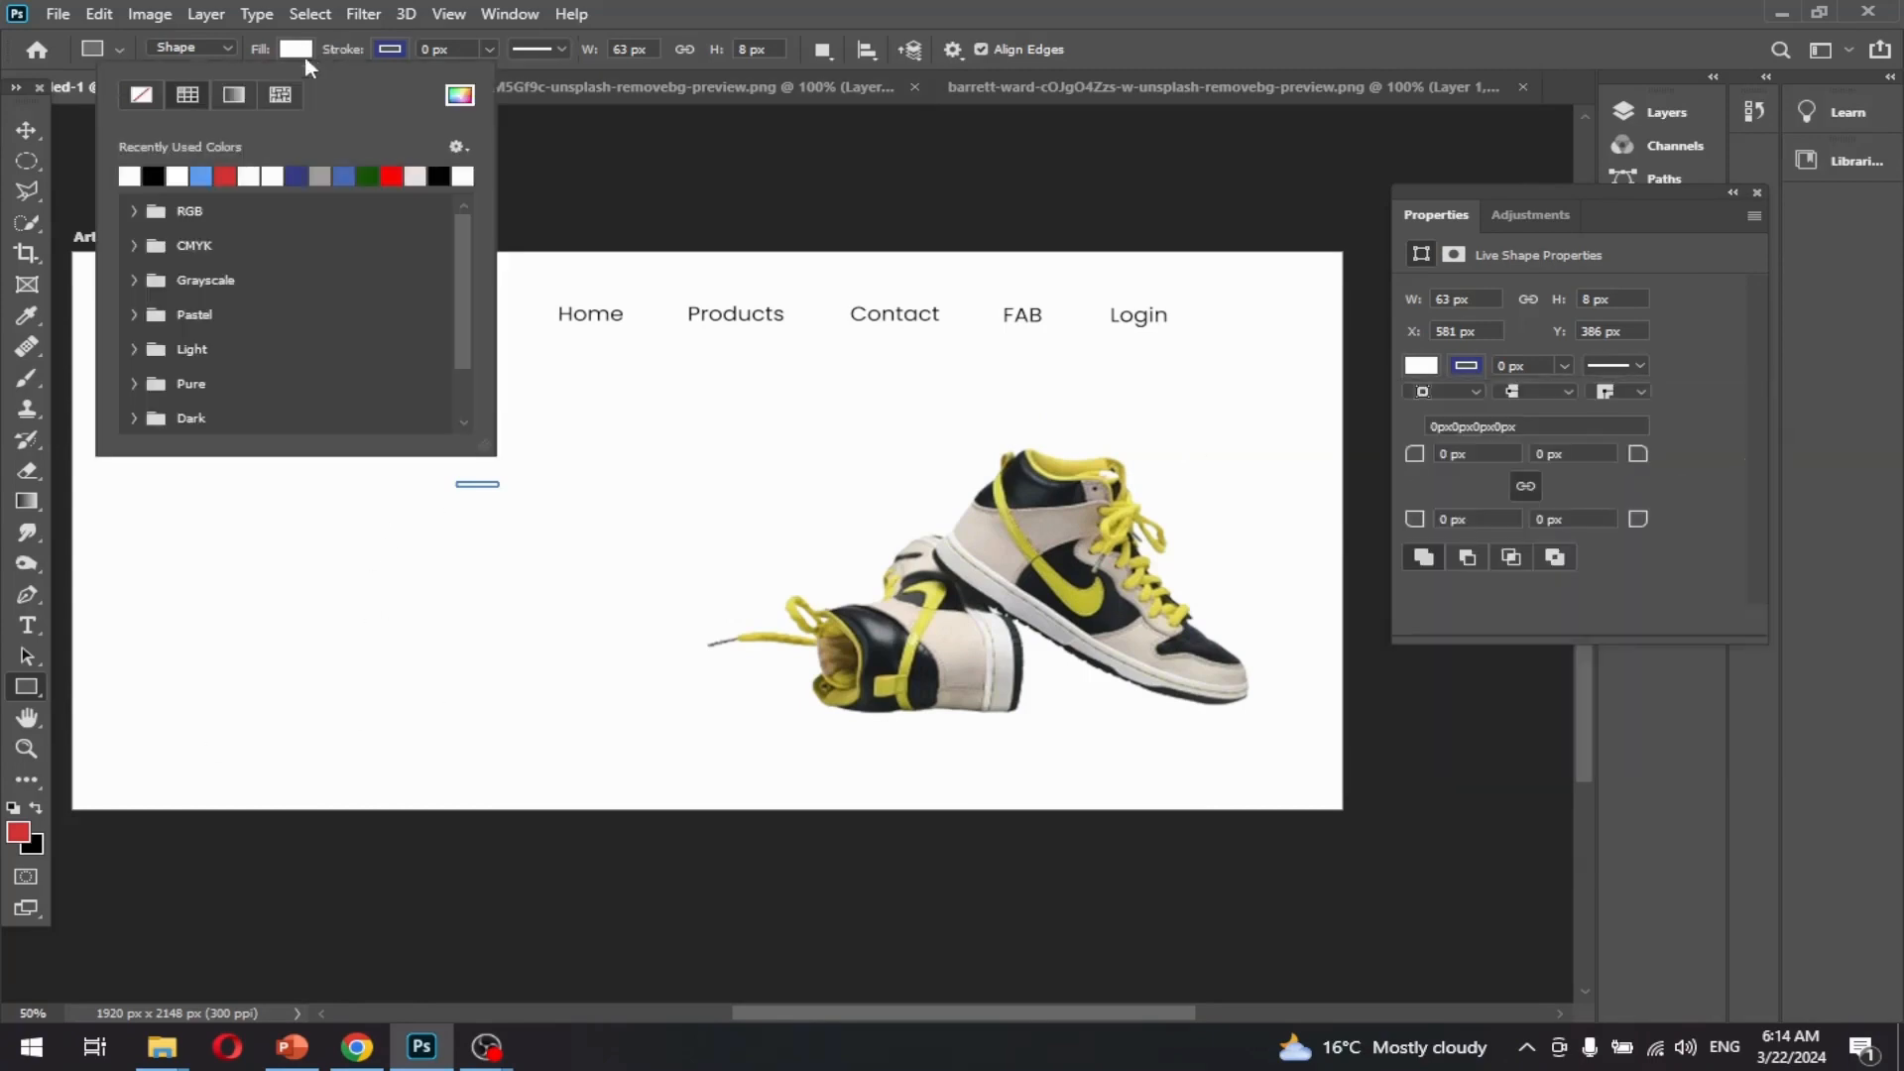
{"action": "left_click", "coordinate": [439, 176]}
{"action": "left_click", "coordinate": [37, 132]}
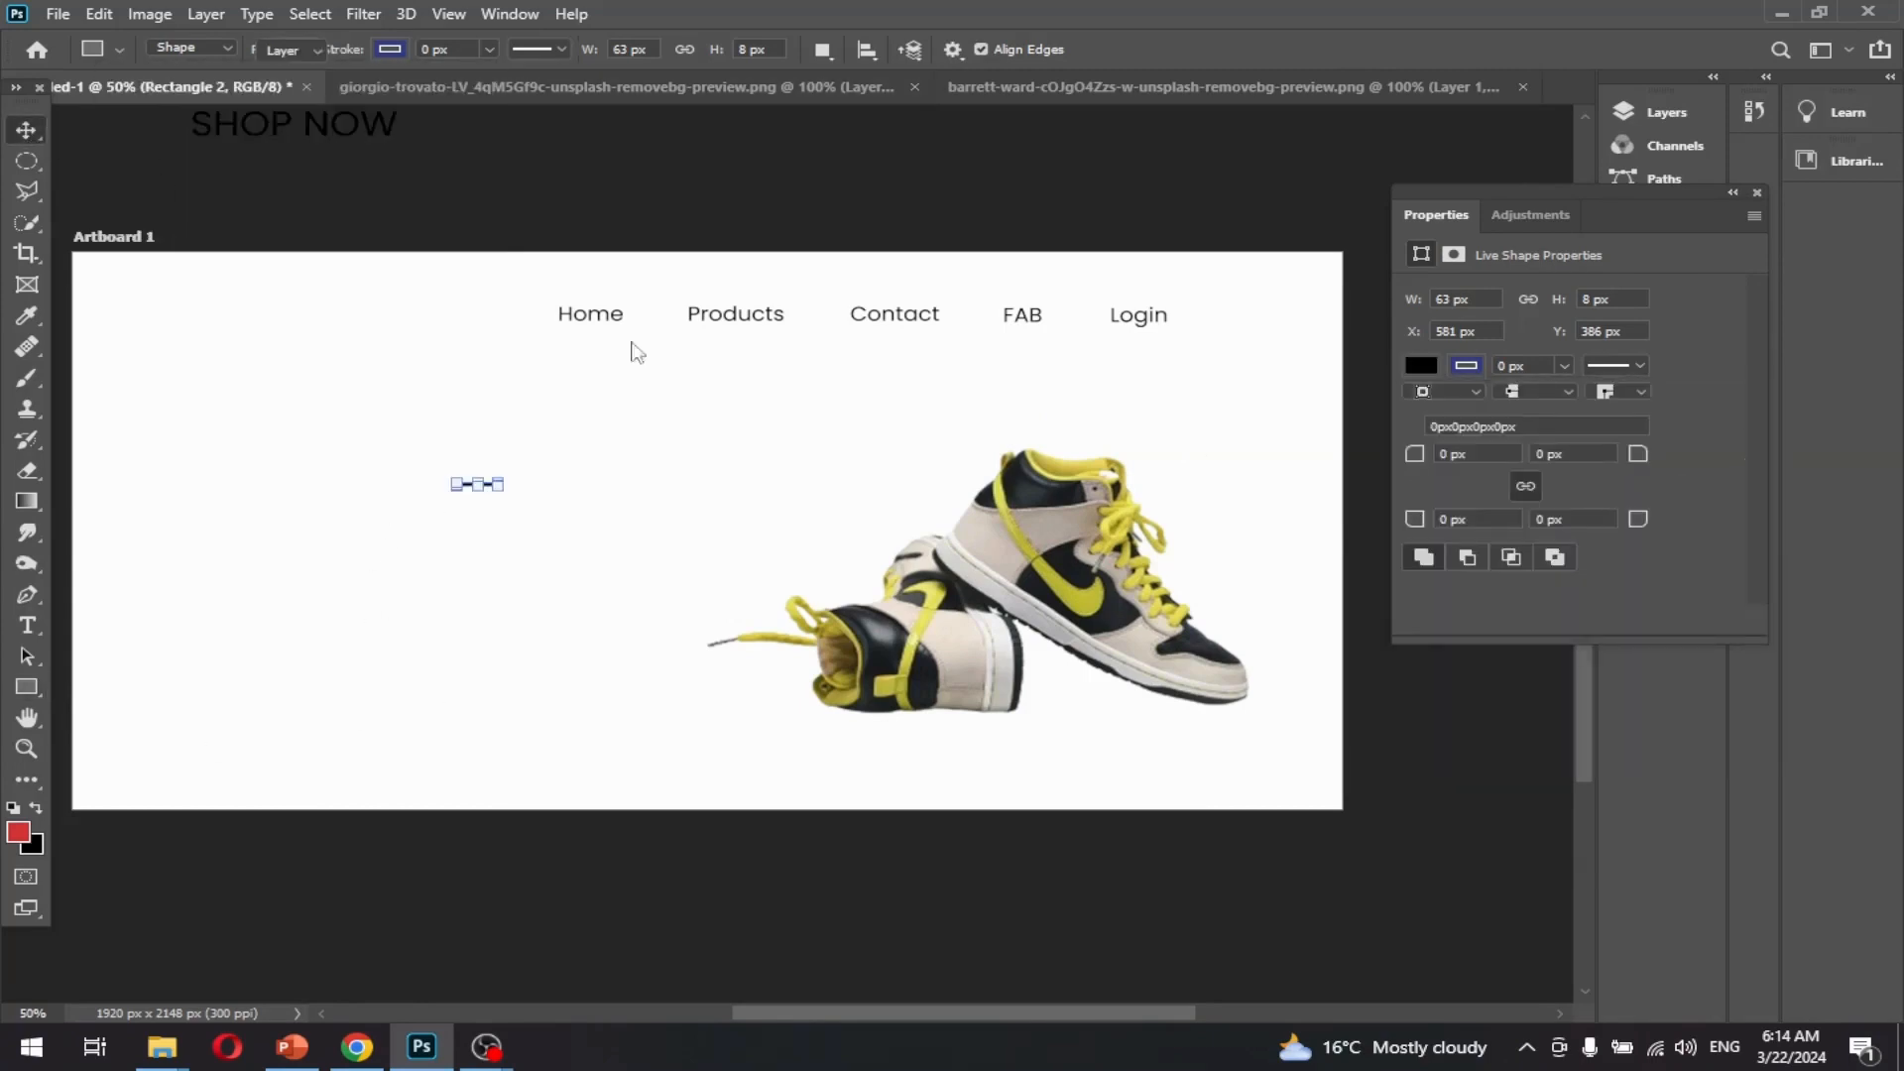
{"action": "left_click", "coordinate": [437, 429]}
- Move the black bar to the navigation row beyond the Login label and scale it down to about 76.57%
{"action": "key", "text": "ctrl+1"}
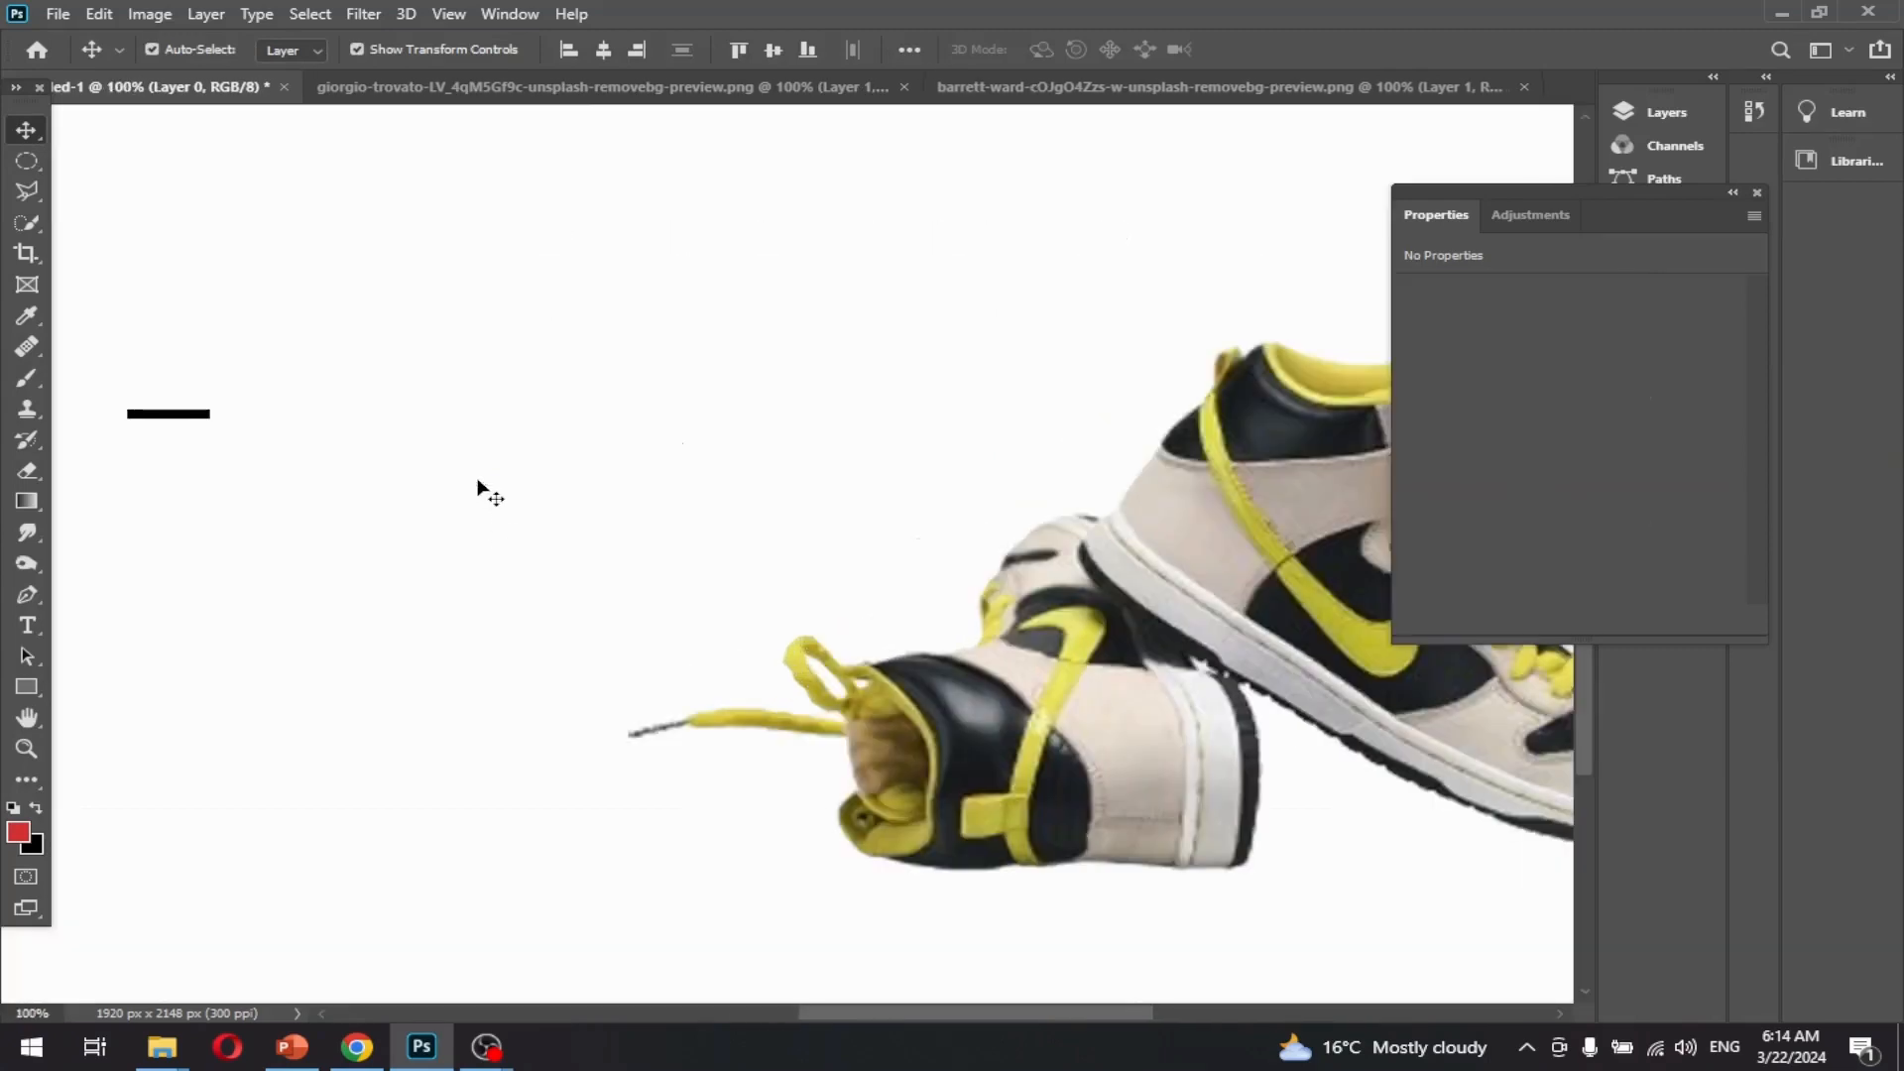
{"action": "scroll", "coordinate": [416, 778], "scroll_direction": "up", "scroll_amount": 5}
{"action": "left_click_drag", "start_coordinate": [85, 711], "coordinate": [1045, 490]}
{"action": "left_click_drag", "start_coordinate": [1161, 541], "coordinate": [456, 666]}
{"action": "left_click_drag", "start_coordinate": [372, 617], "coordinate": [480, 553]}
{"action": "key", "text": "ctrl+plus"}
{"action": "key", "text": "ctrl+plus"}
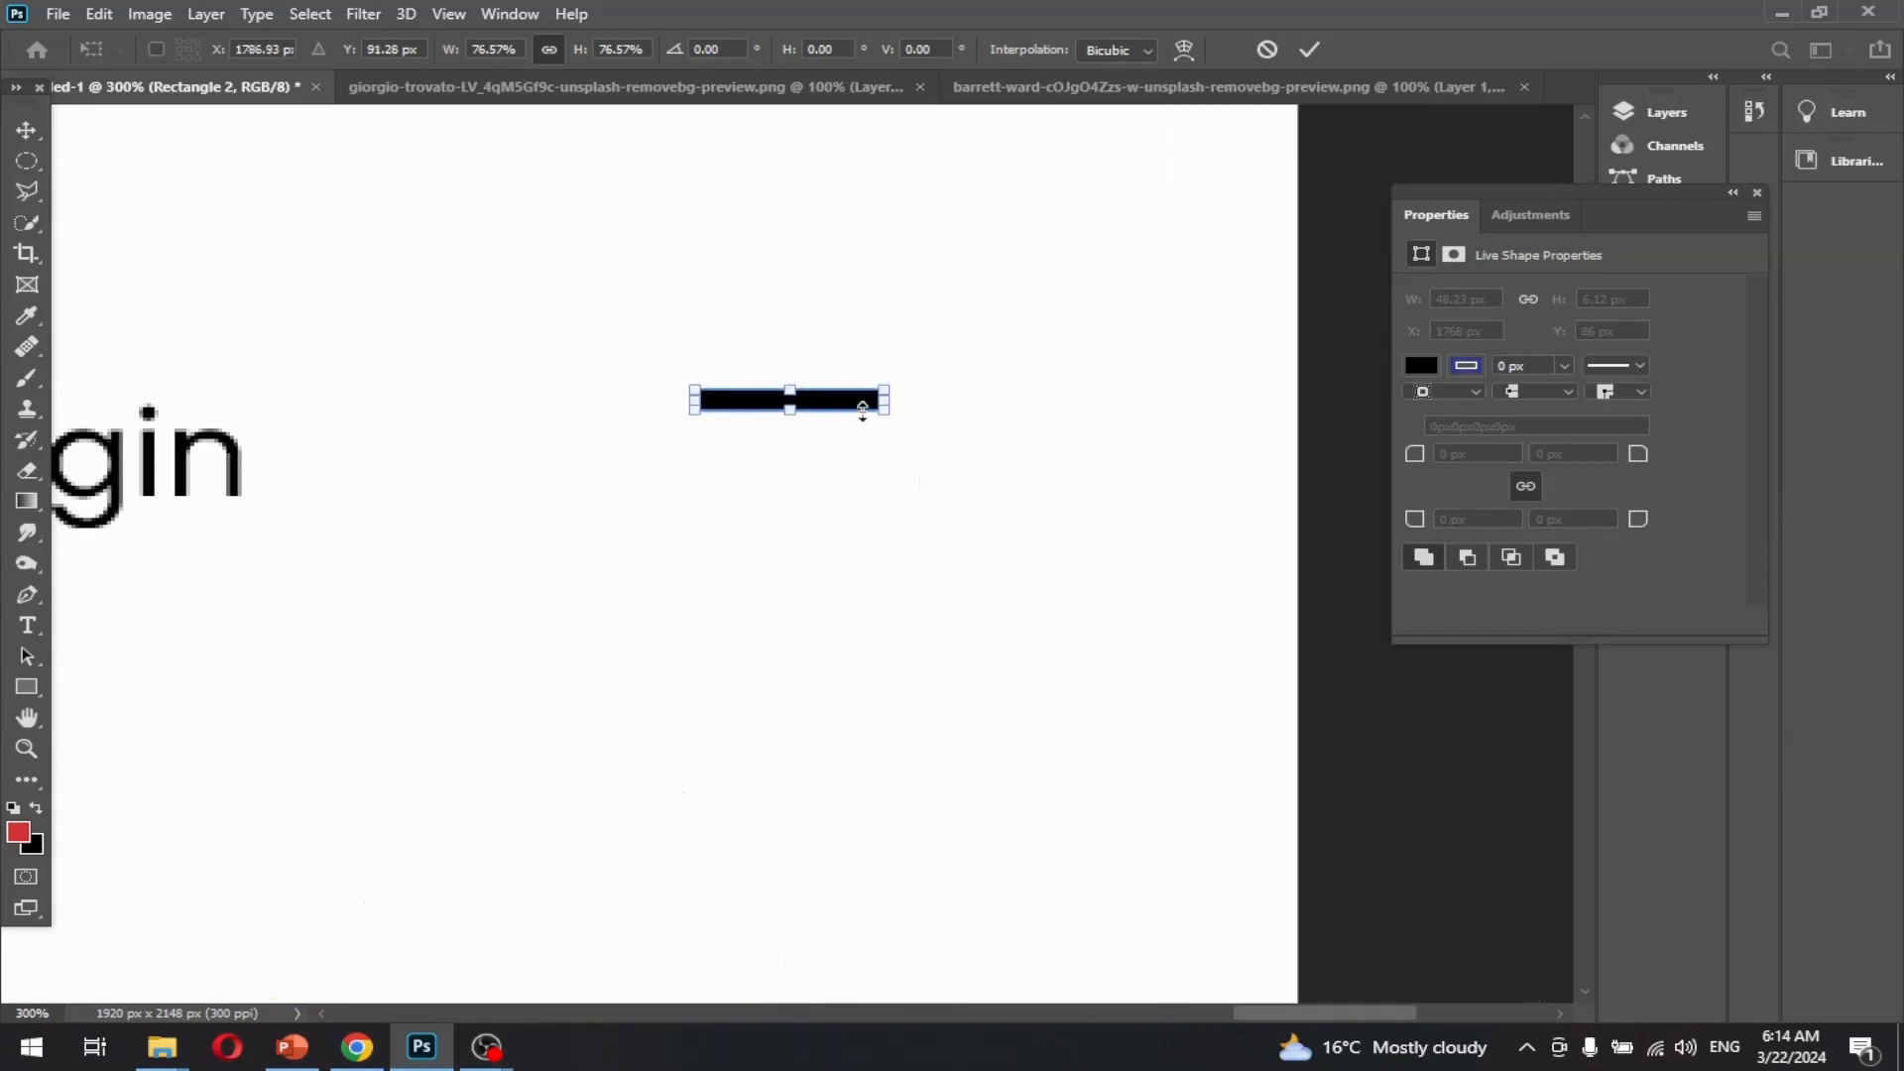
{"action": "left_click", "coordinate": [1311, 49]}
- Duplicate the black bar twice with even vertical spacing to form a three-line menu icon beside Login
{"action": "left_click_drag", "start_coordinate": [837, 413], "coordinate": [853, 451]}
{"action": "left_click", "coordinate": [865, 400], "text": "shift"}
{"action": "left_click", "coordinate": [852, 437], "text": "shift"}
{"action": "key", "text": "ctrl+minus"}
{"action": "key", "text": "ctrl+minus"}
{"action": "key", "text": "ctrl+minus"}
{"action": "key", "text": "ctrl+minus"}
{"action": "key", "text": "ctrl+minus"}
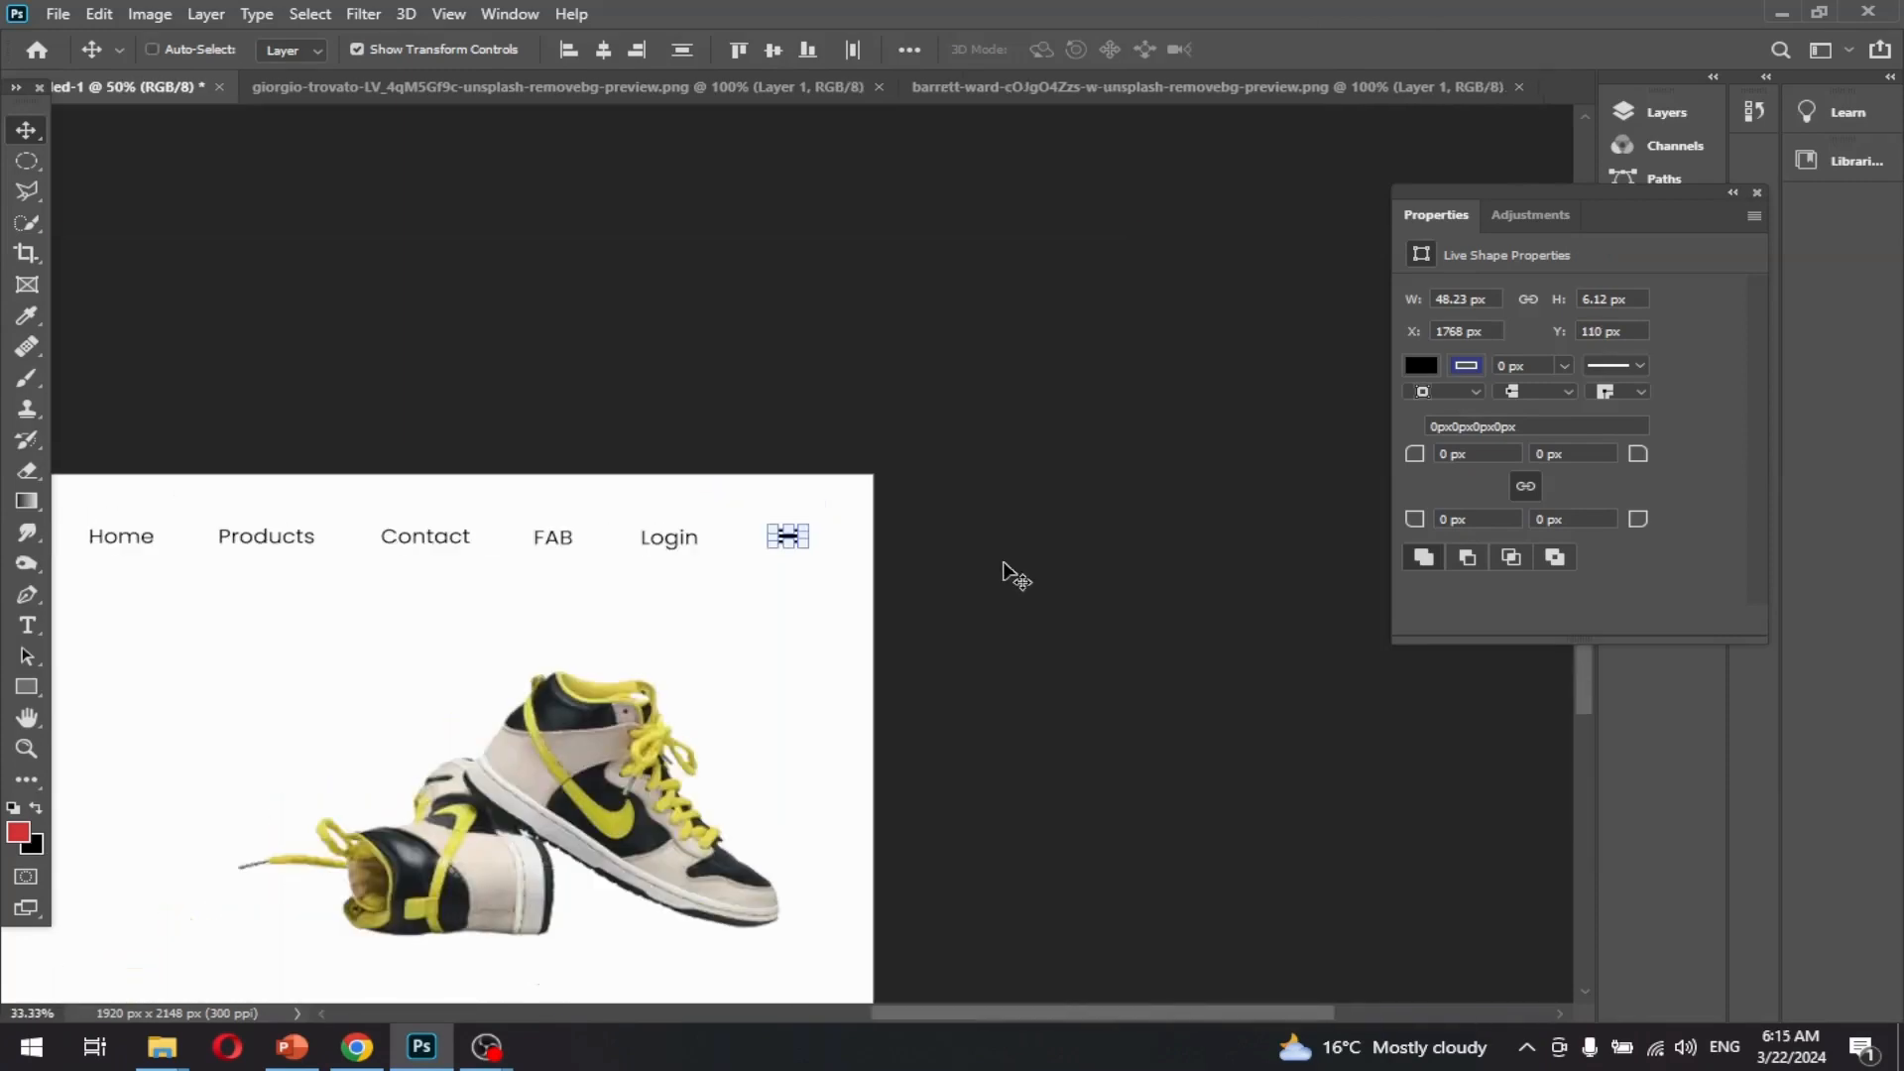
{"action": "left_click_drag", "start_coordinate": [799, 658], "coordinate": [1192, 547]}
{"action": "left_click", "coordinate": [723, 586]}
- Move the Nike Shoes text onto the artboard's left half and set its font style to SemiBold
{"action": "scroll", "coordinate": [651, 385], "scroll_direction": "up", "scroll_amount": 1}
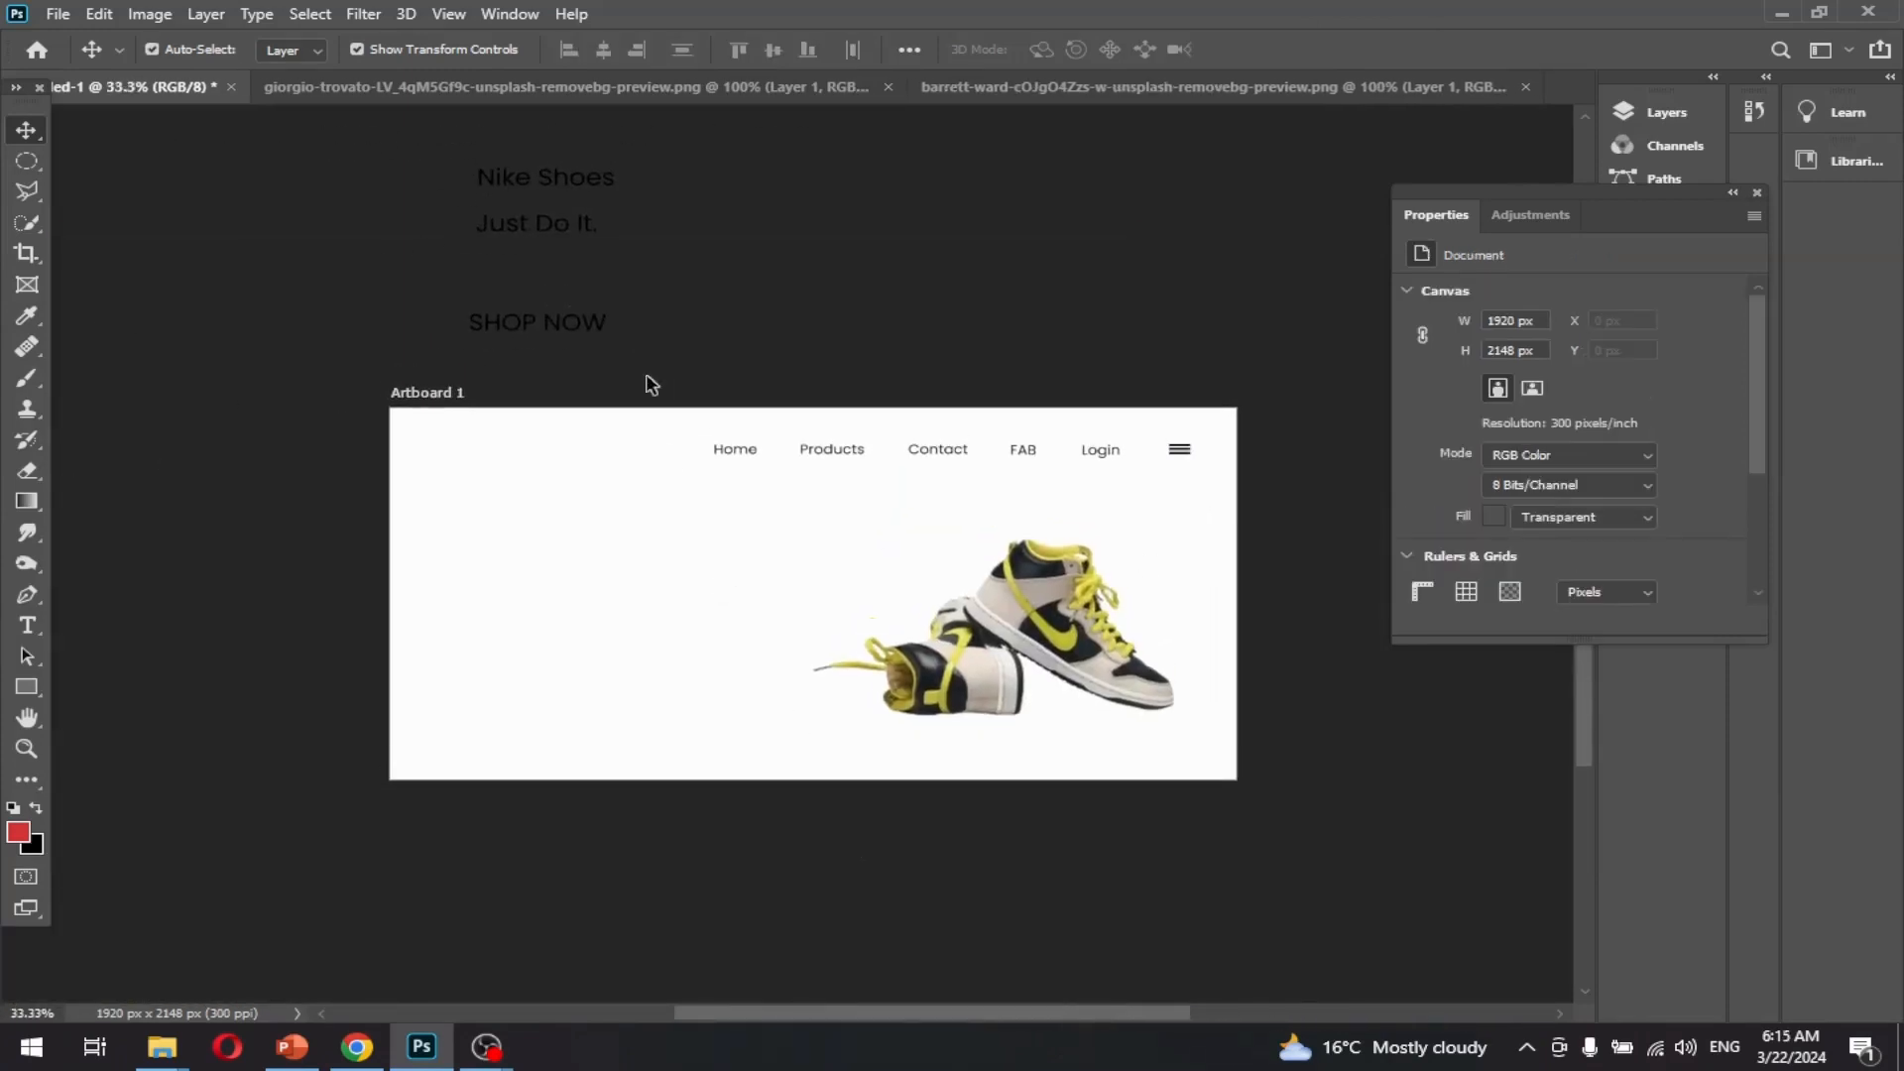
{"action": "left_click_drag", "start_coordinate": [564, 188], "coordinate": [559, 570]}
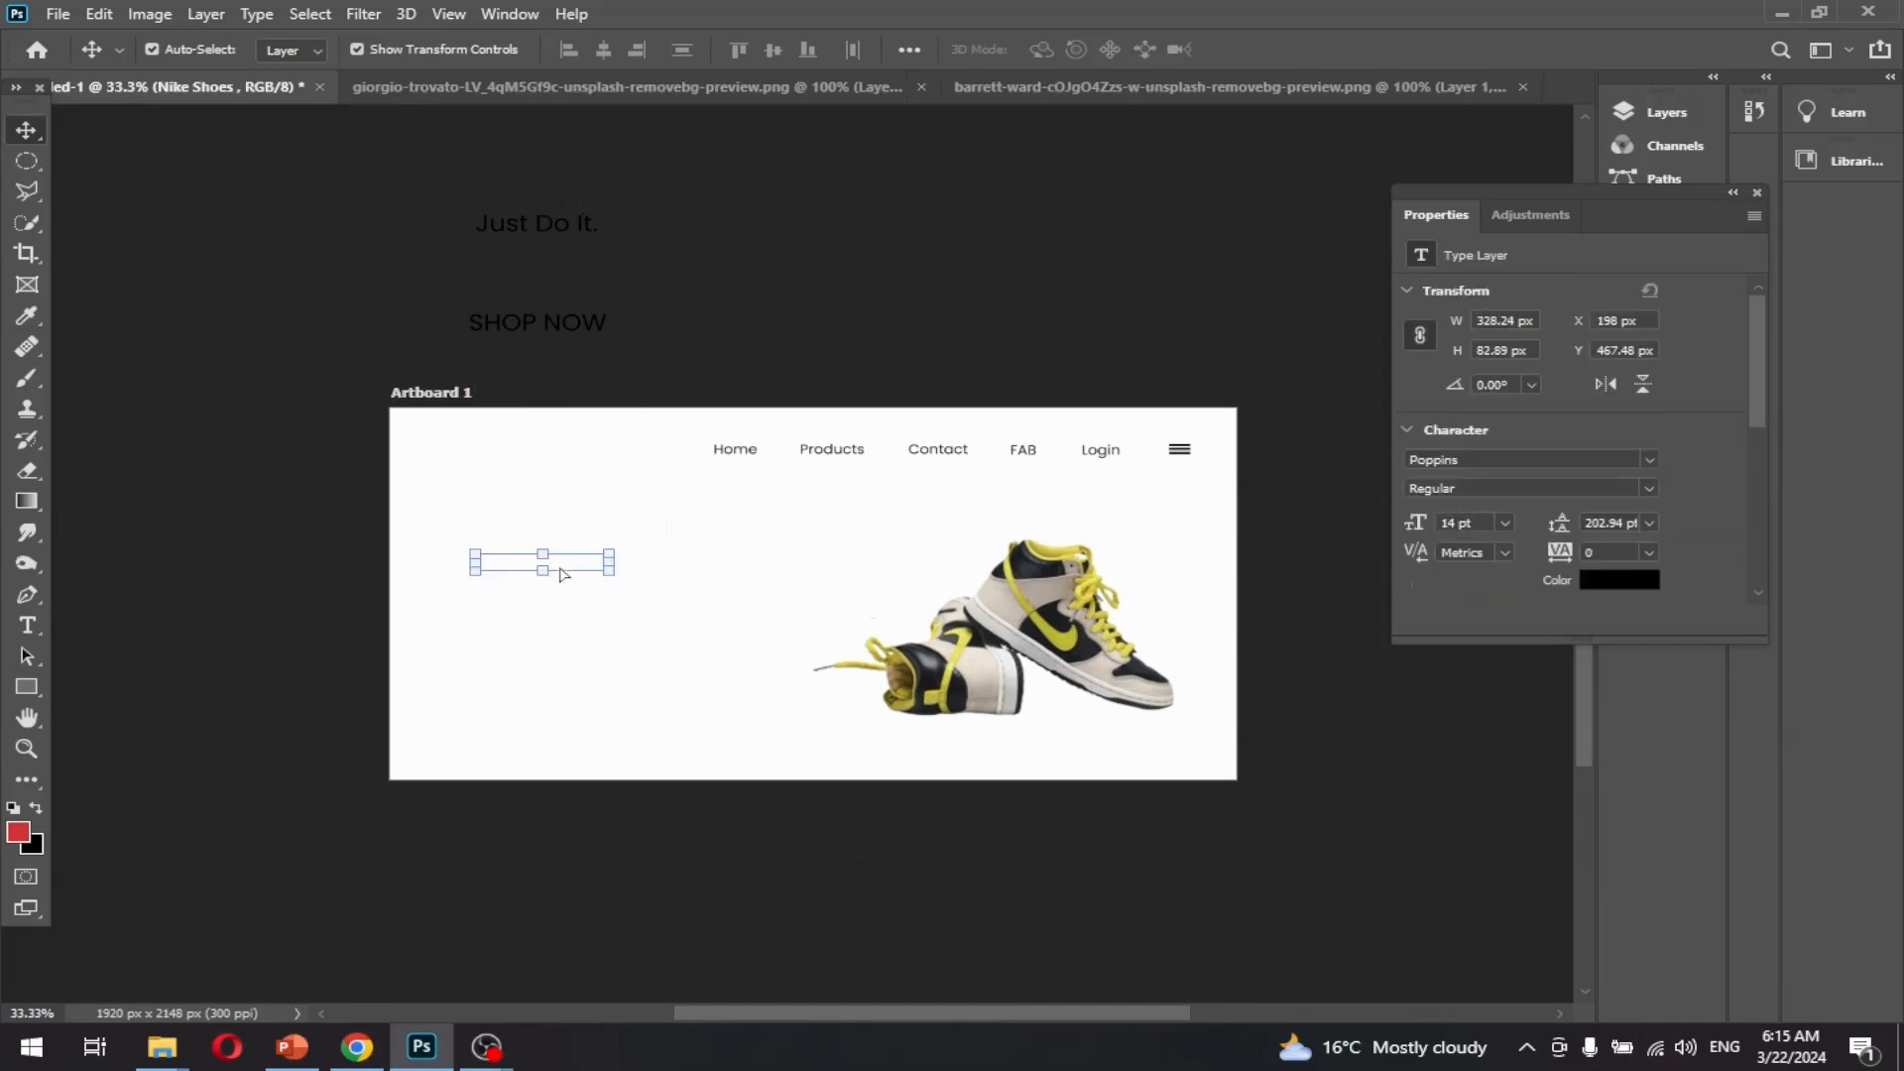
{"action": "left_click", "coordinate": [1648, 487]}
{"action": "left_click", "coordinate": [1520, 696]}
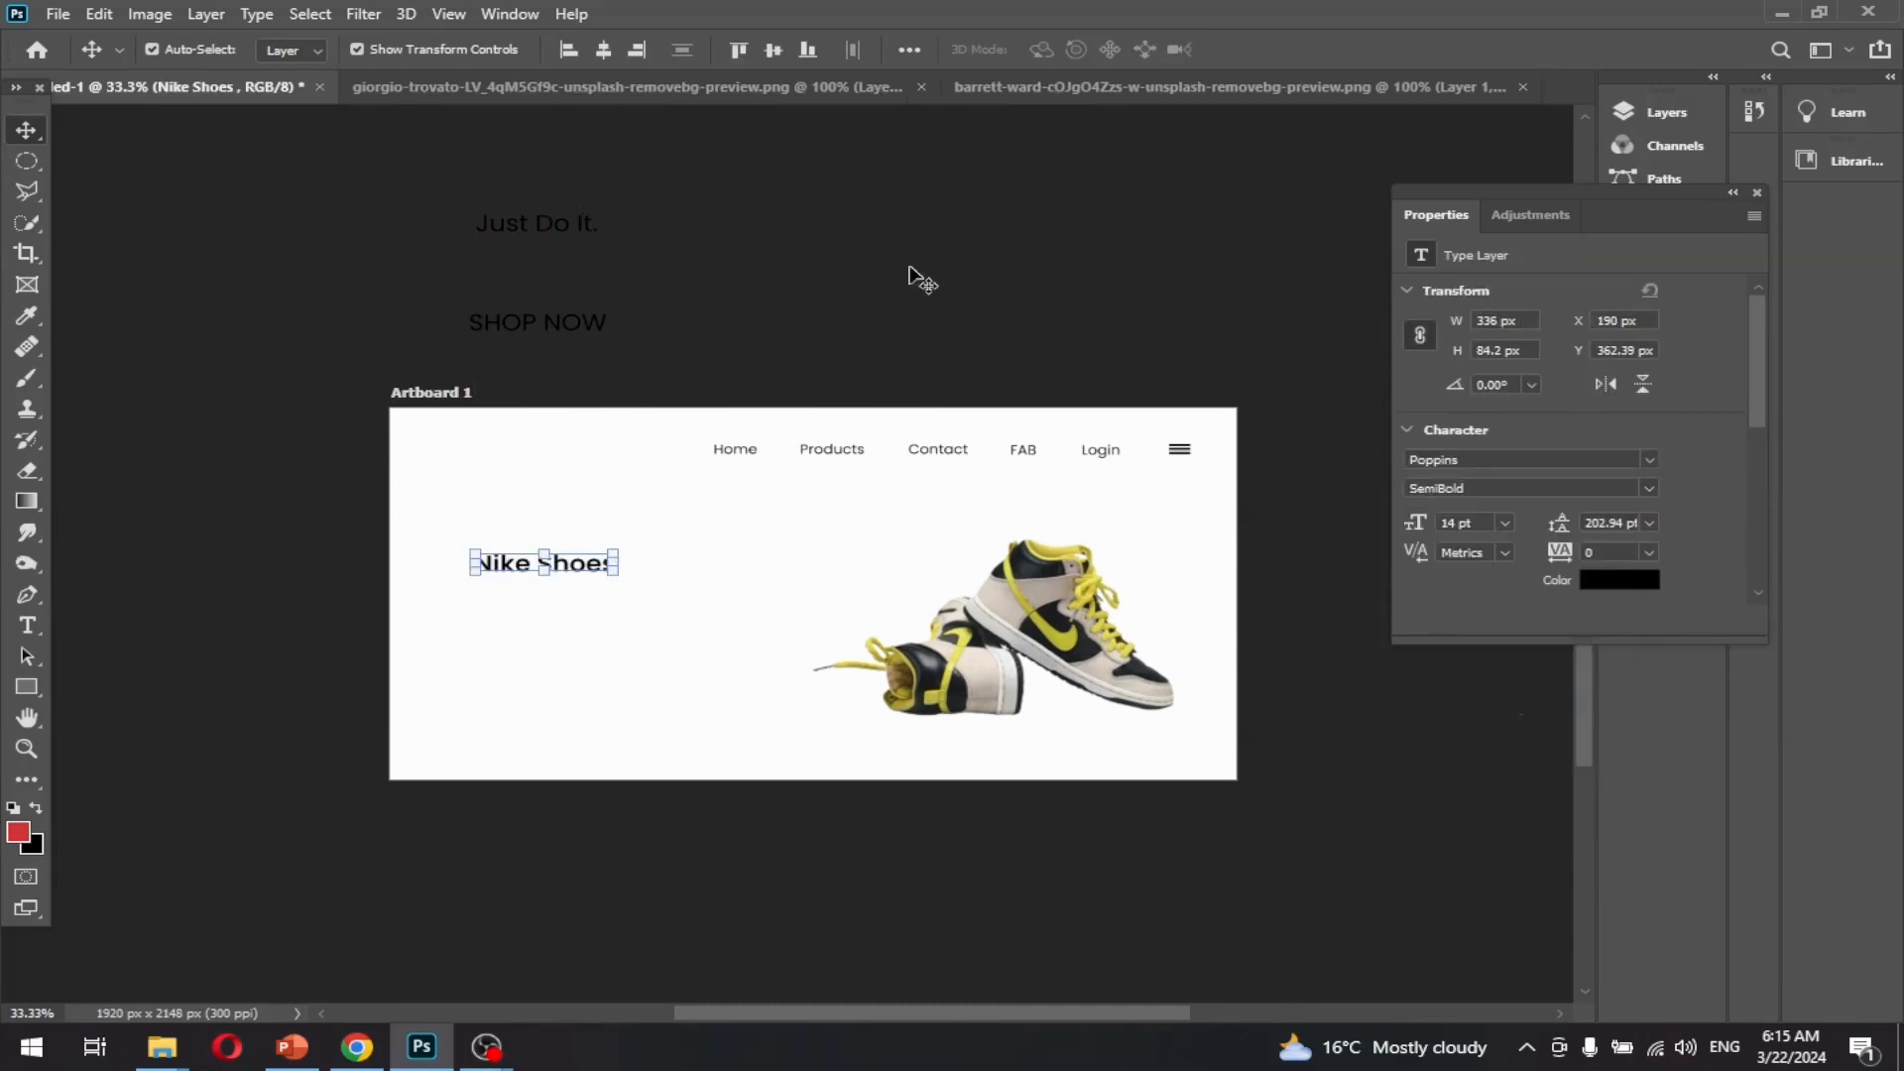
- Set the Nike Shoes heading's font size to 41 pt and shift it closer to the artboard's left edge
{"action": "left_click", "coordinate": [1441, 524]}
{"action": "type", "text": "51"}
{"action": "key", "text": "Return"}
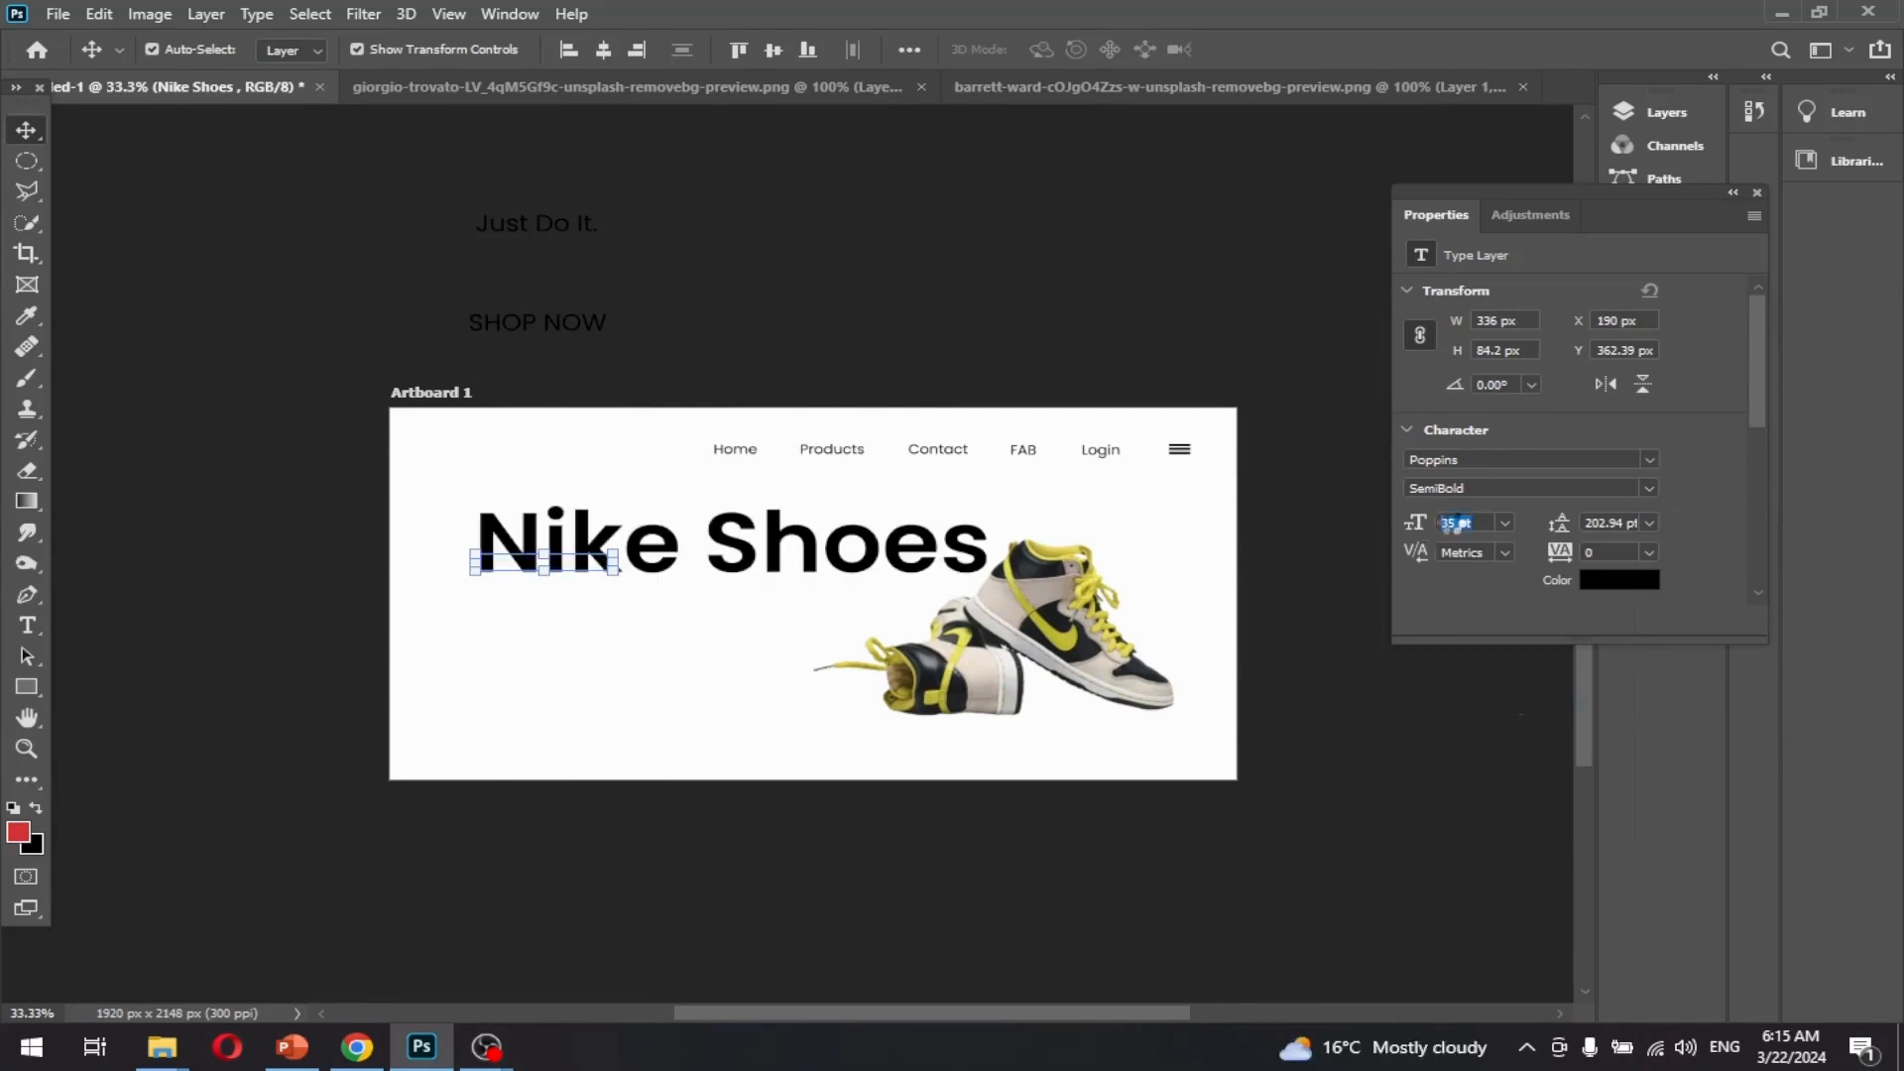
{"action": "type", "text": "41"}
{"action": "key", "text": "Return"}
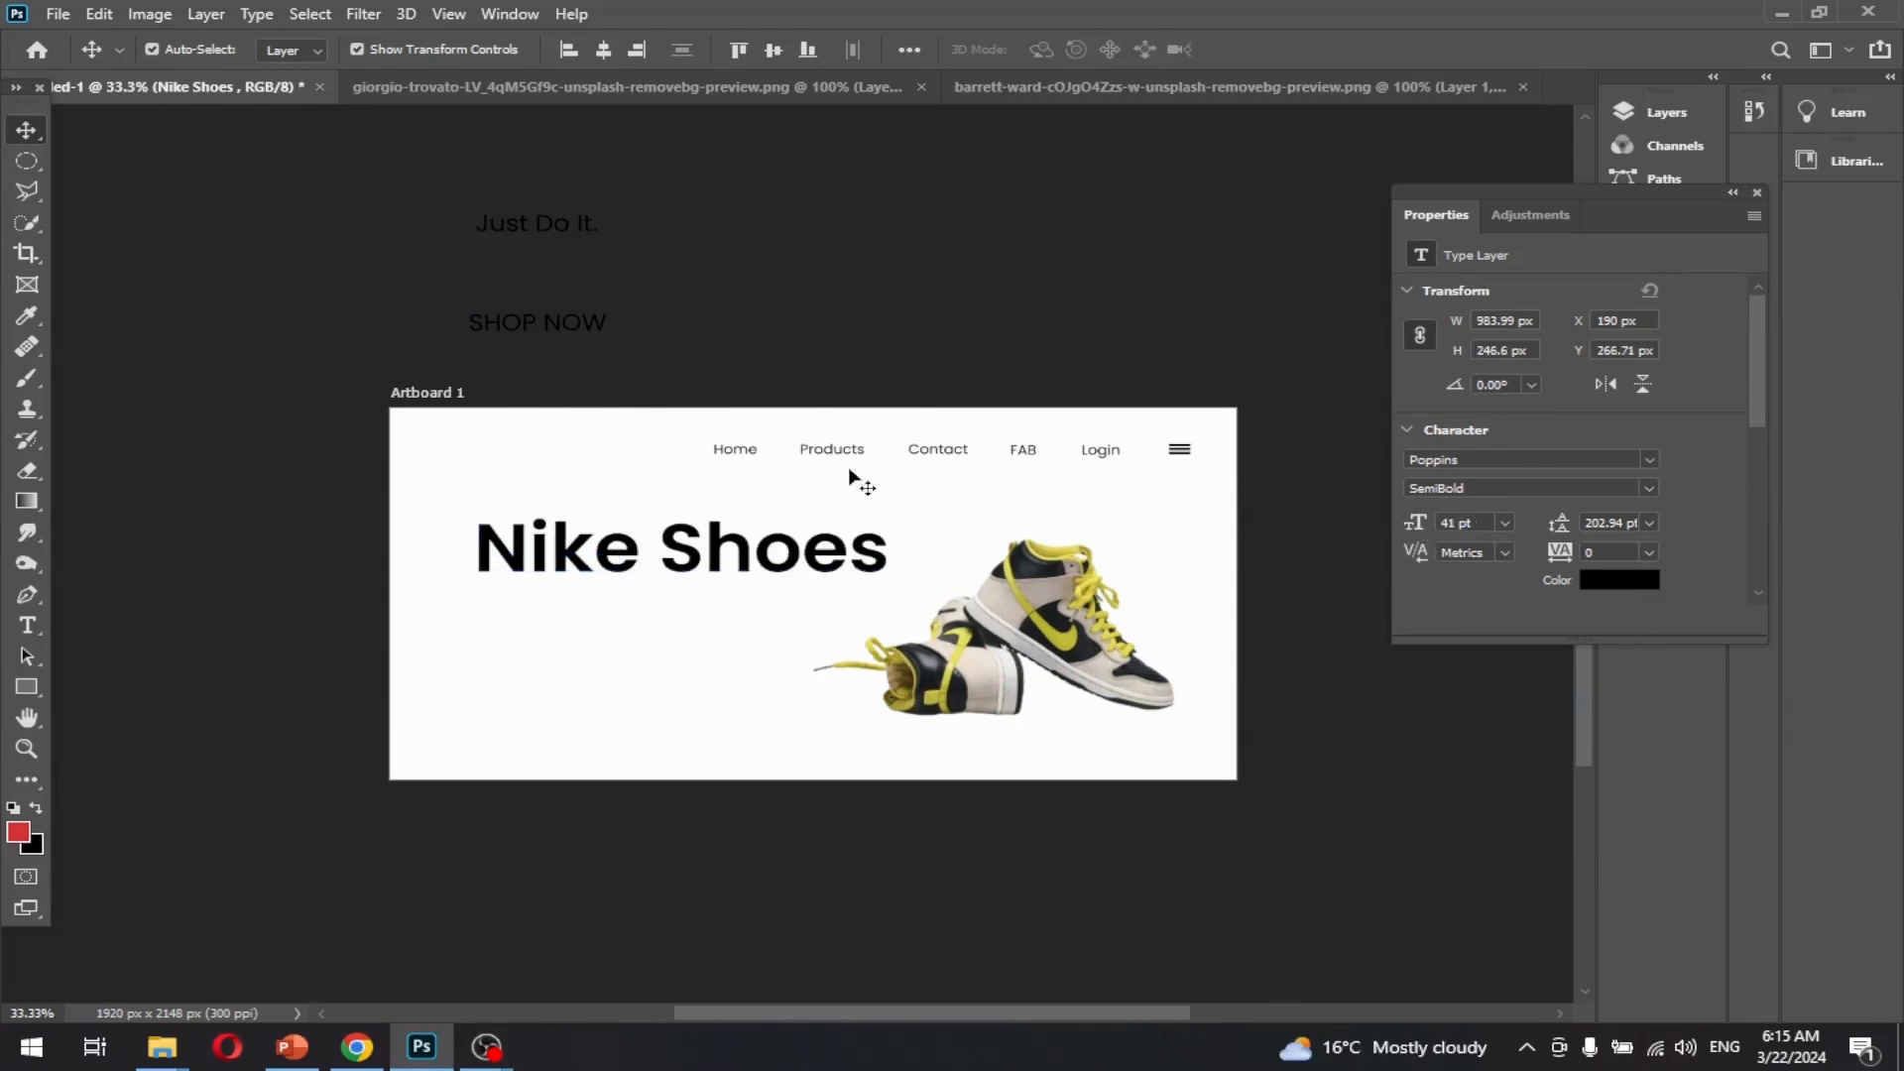
{"action": "left_click_drag", "start_coordinate": [836, 557], "coordinate": [781, 570]}
- Move the Just Do It. text directly below the Nike Shoes heading, set it to 26 pt and align their left edges
{"action": "left_click", "coordinate": [547, 230]}
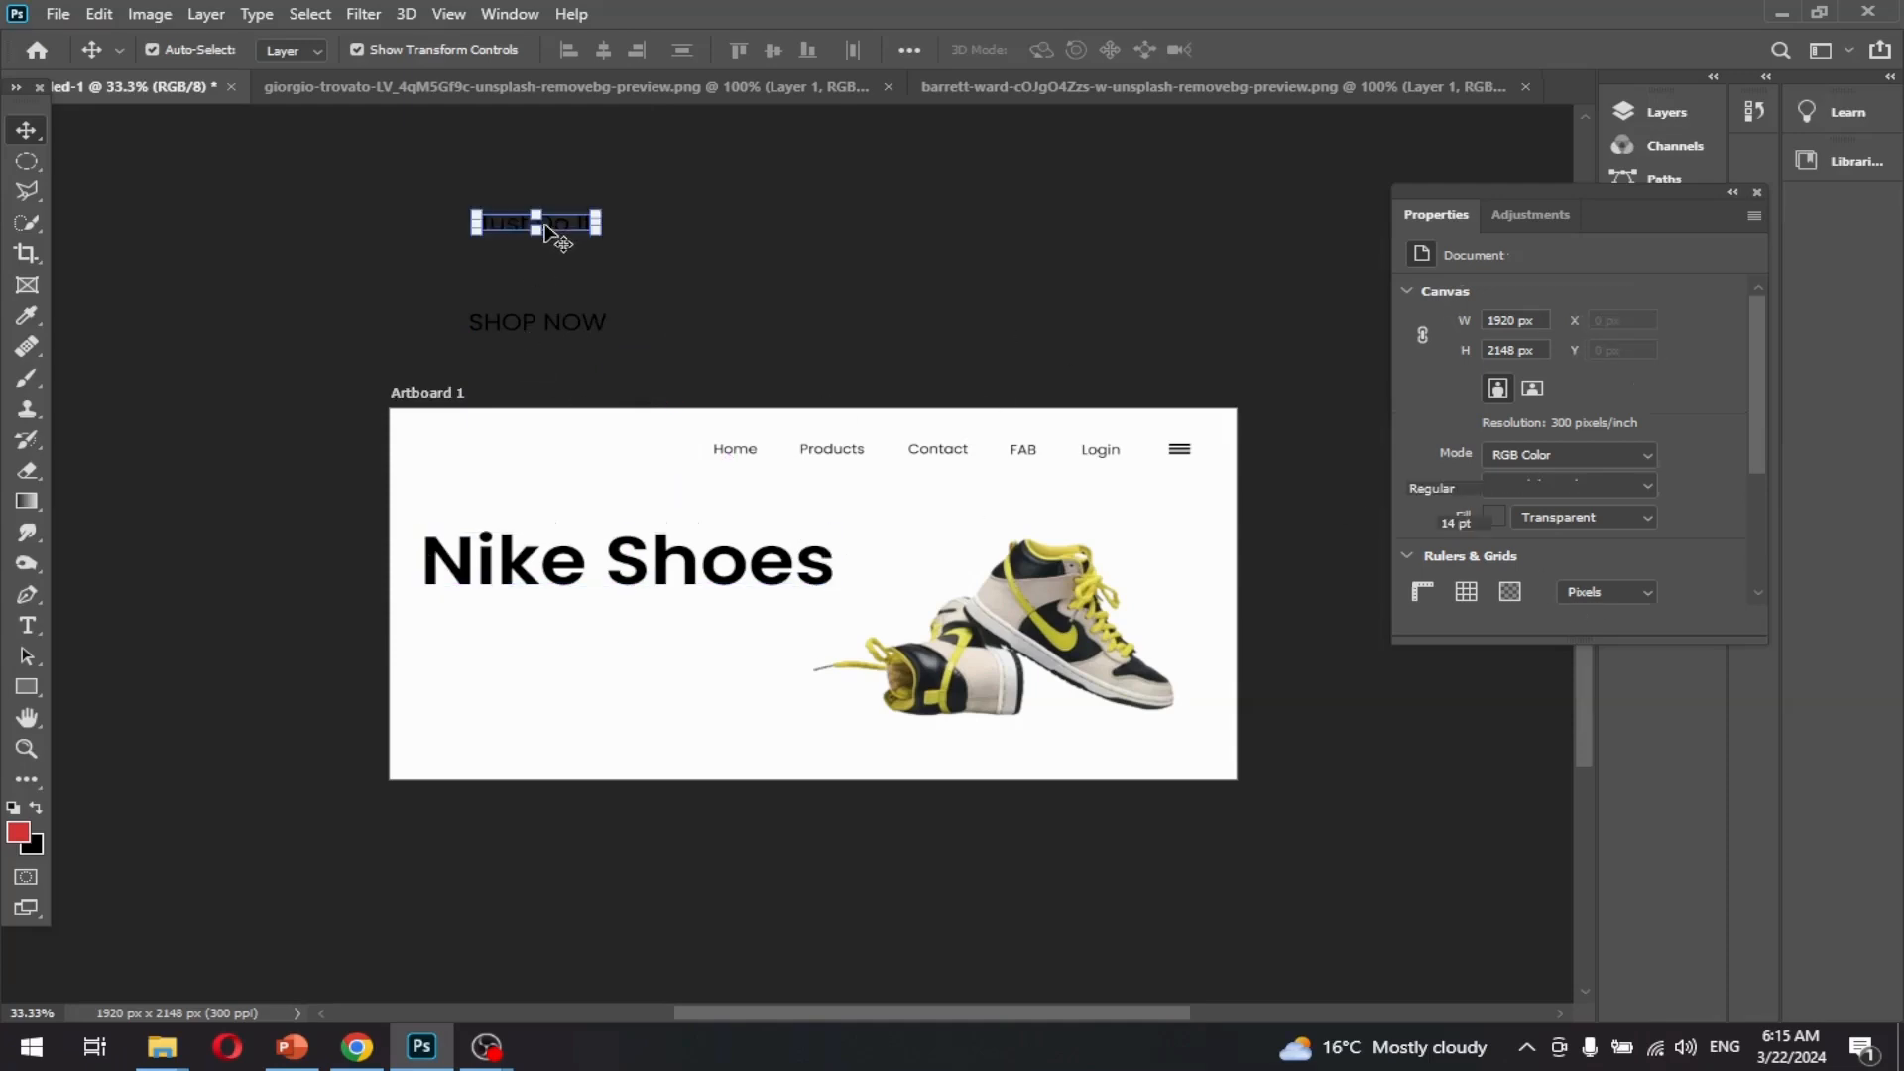
{"action": "left_click_drag", "start_coordinate": [551, 232], "coordinate": [508, 632]}
{"action": "right_click", "coordinate": [509, 631]}
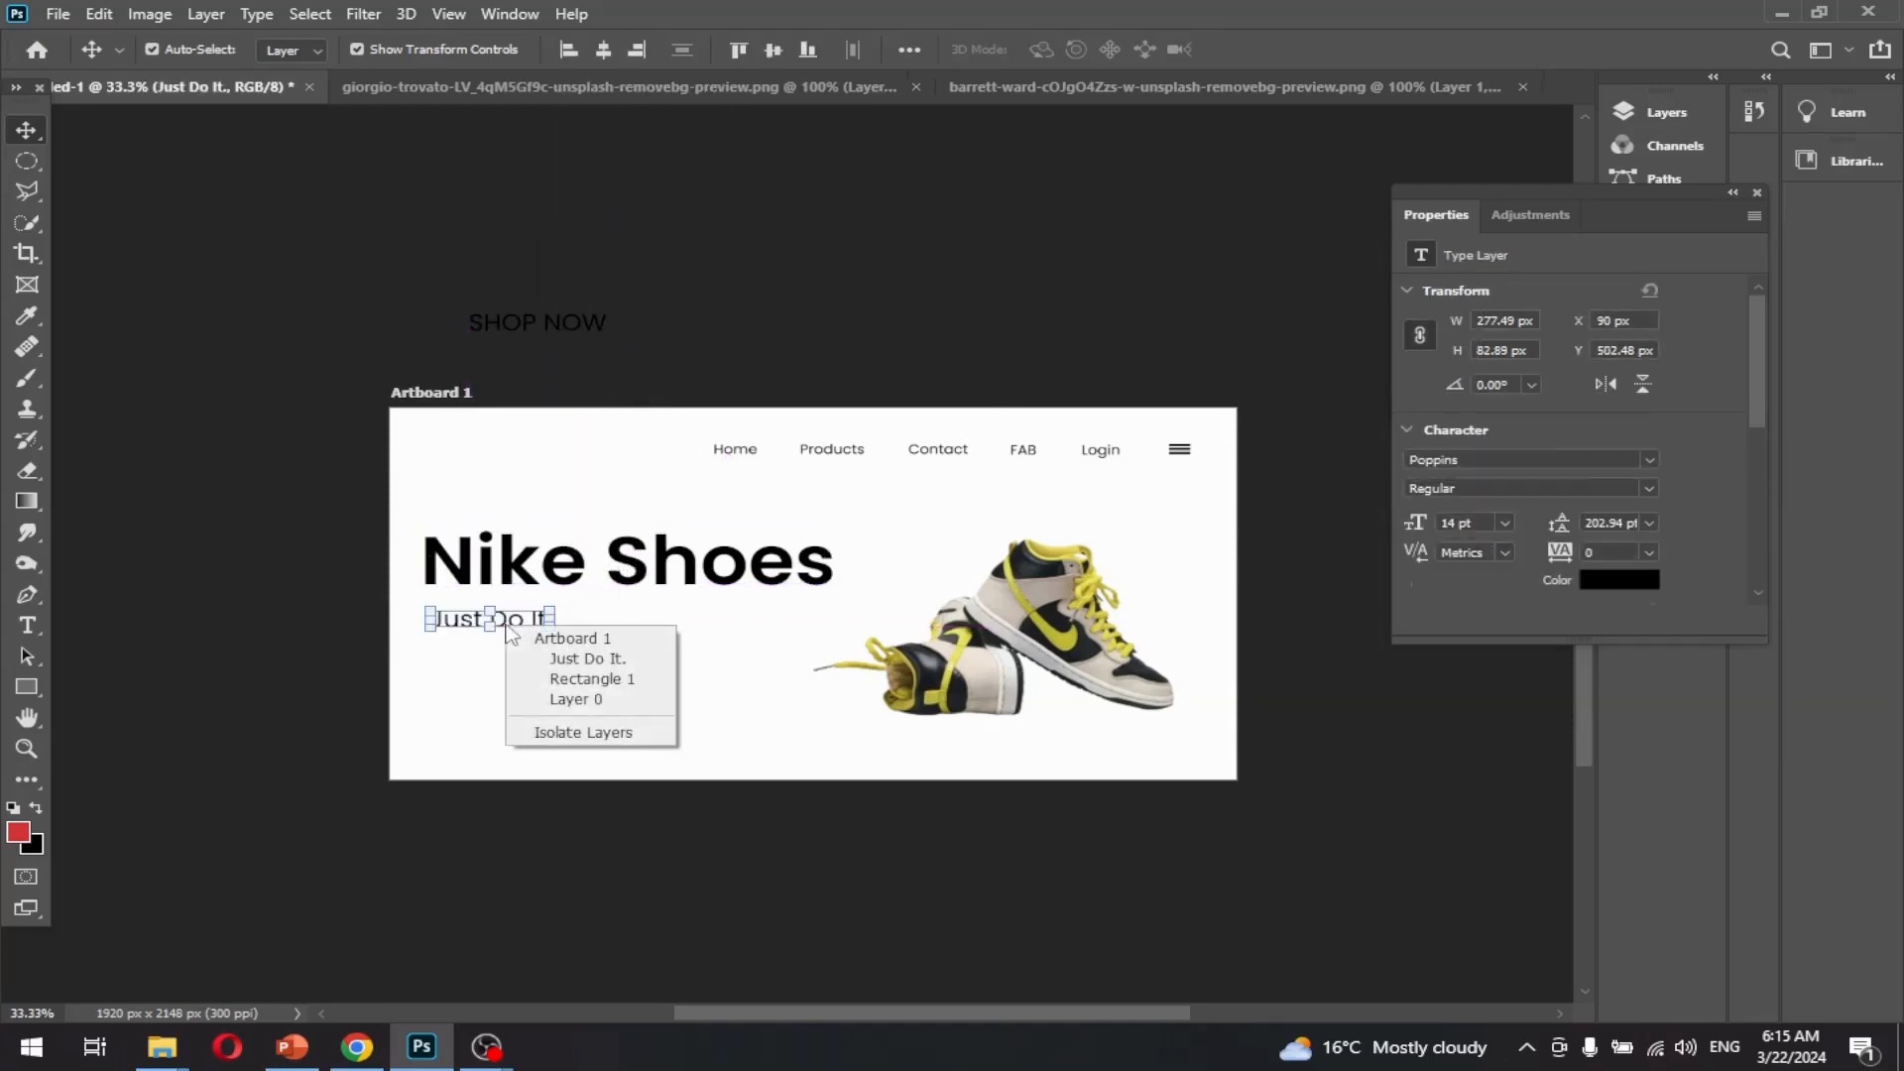
{"action": "left_click", "coordinate": [1443, 525]}
{"action": "left_click_drag", "start_coordinate": [1427, 531], "coordinate": [1439, 526]}
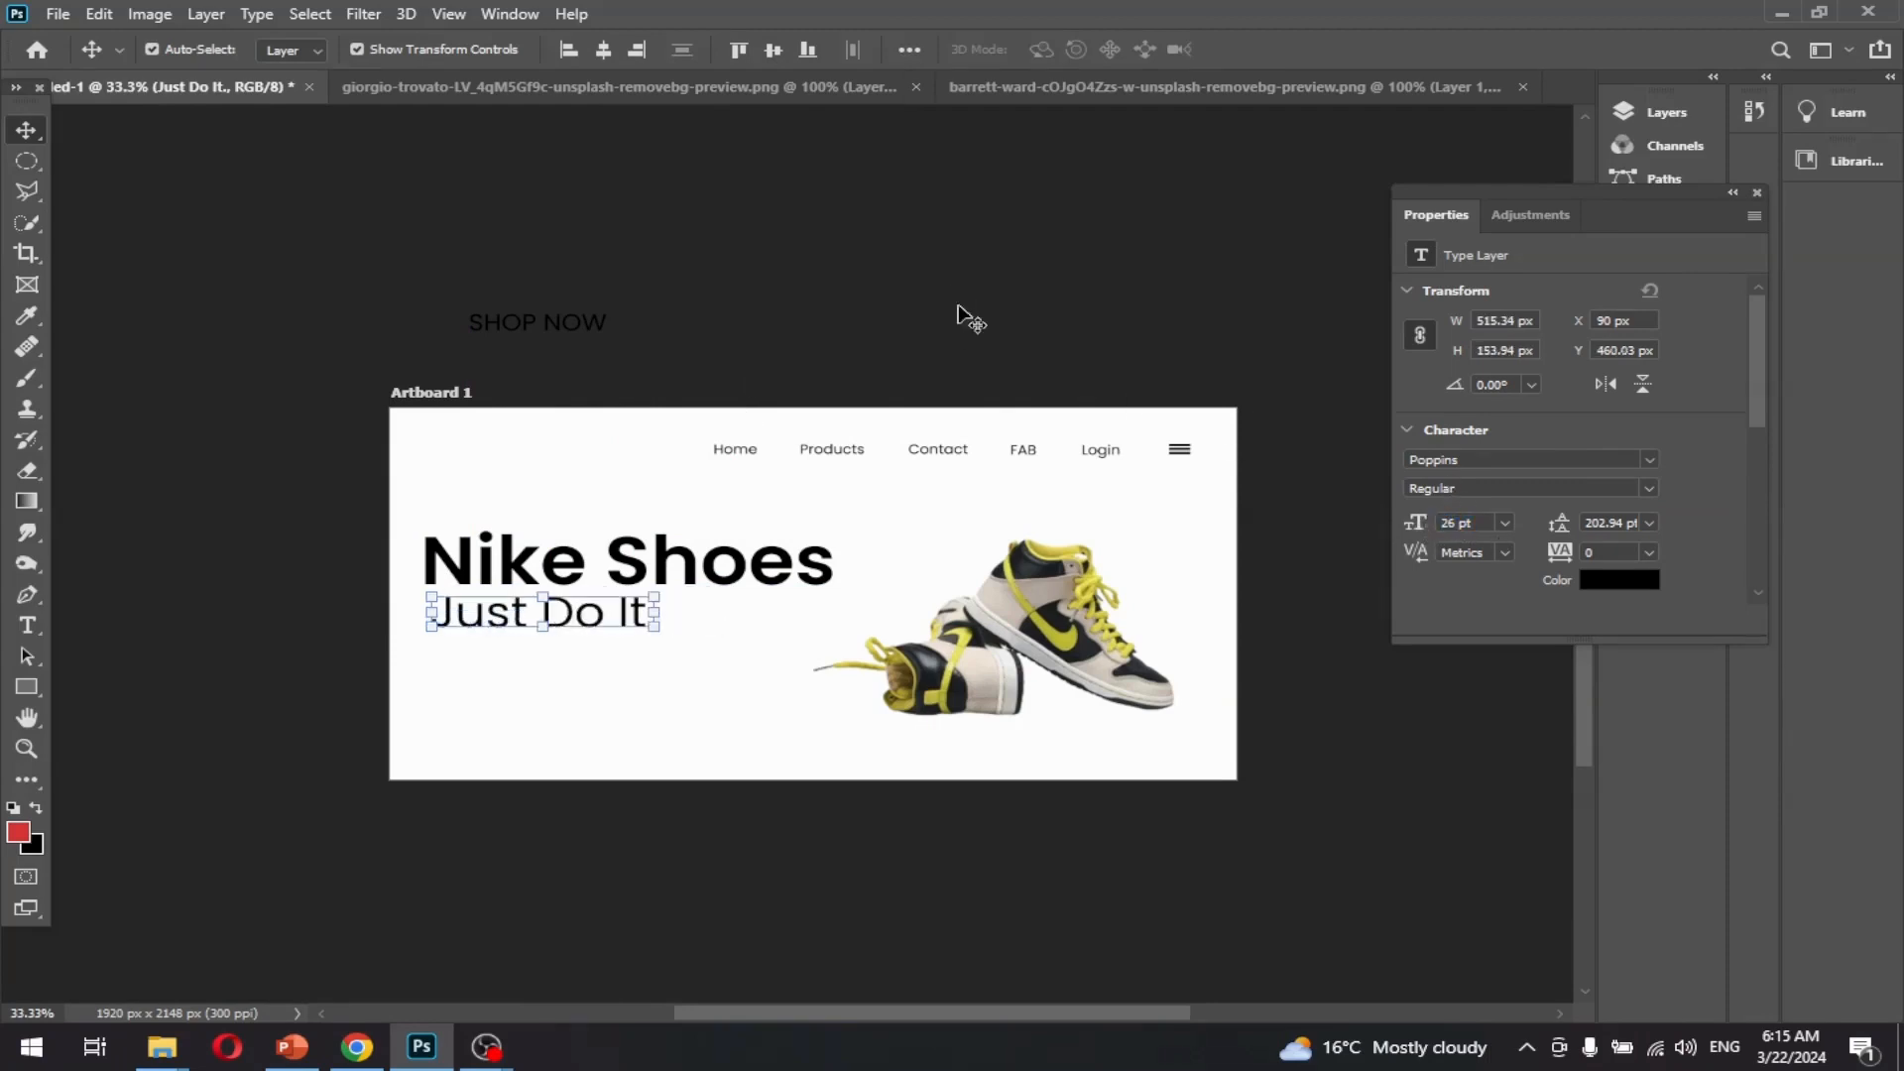
{"action": "left_click_drag", "start_coordinate": [582, 624], "coordinate": [568, 631]}
{"action": "left_click", "coordinate": [760, 315]}
- Draw a button rectangle about 494 by 68 px below the Just Do It. text and fill it with black
{"action": "left_click", "coordinate": [27, 686]}
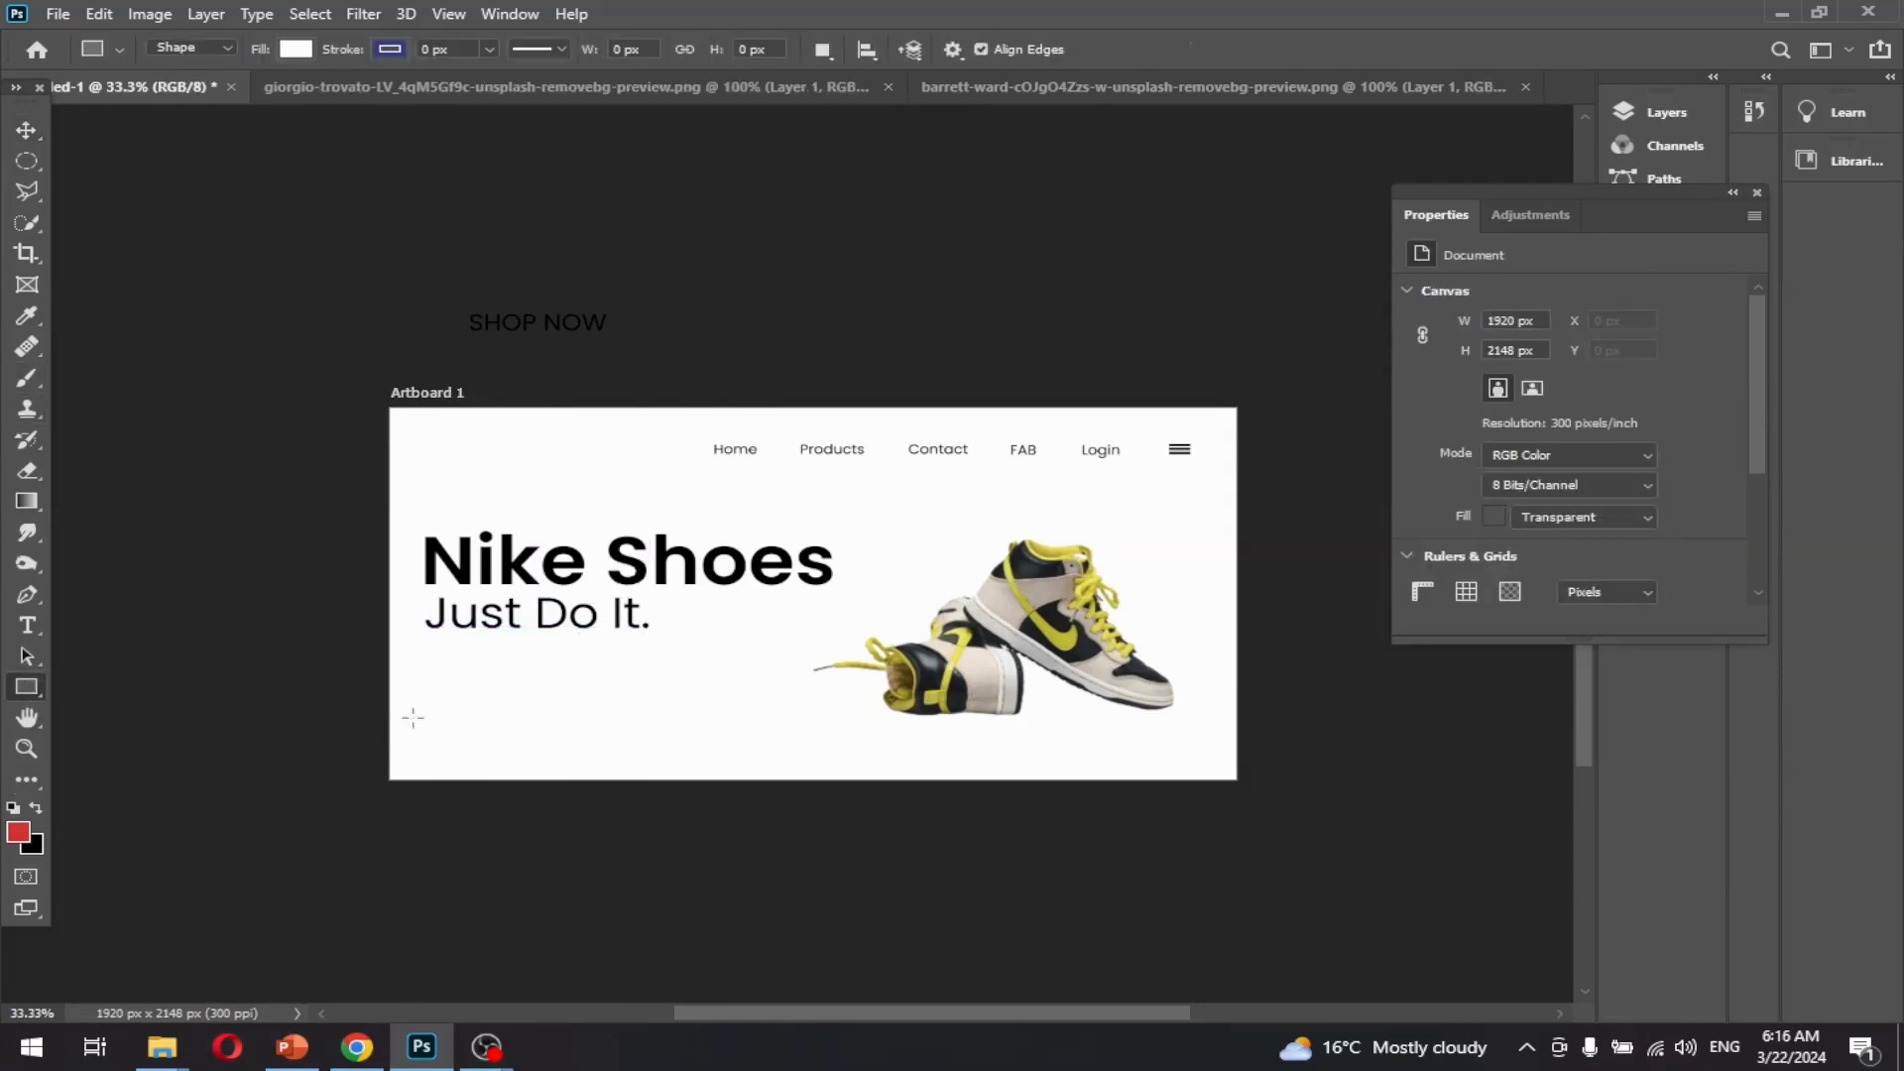
{"action": "left_click_drag", "start_coordinate": [431, 709], "coordinate": [650, 735]}
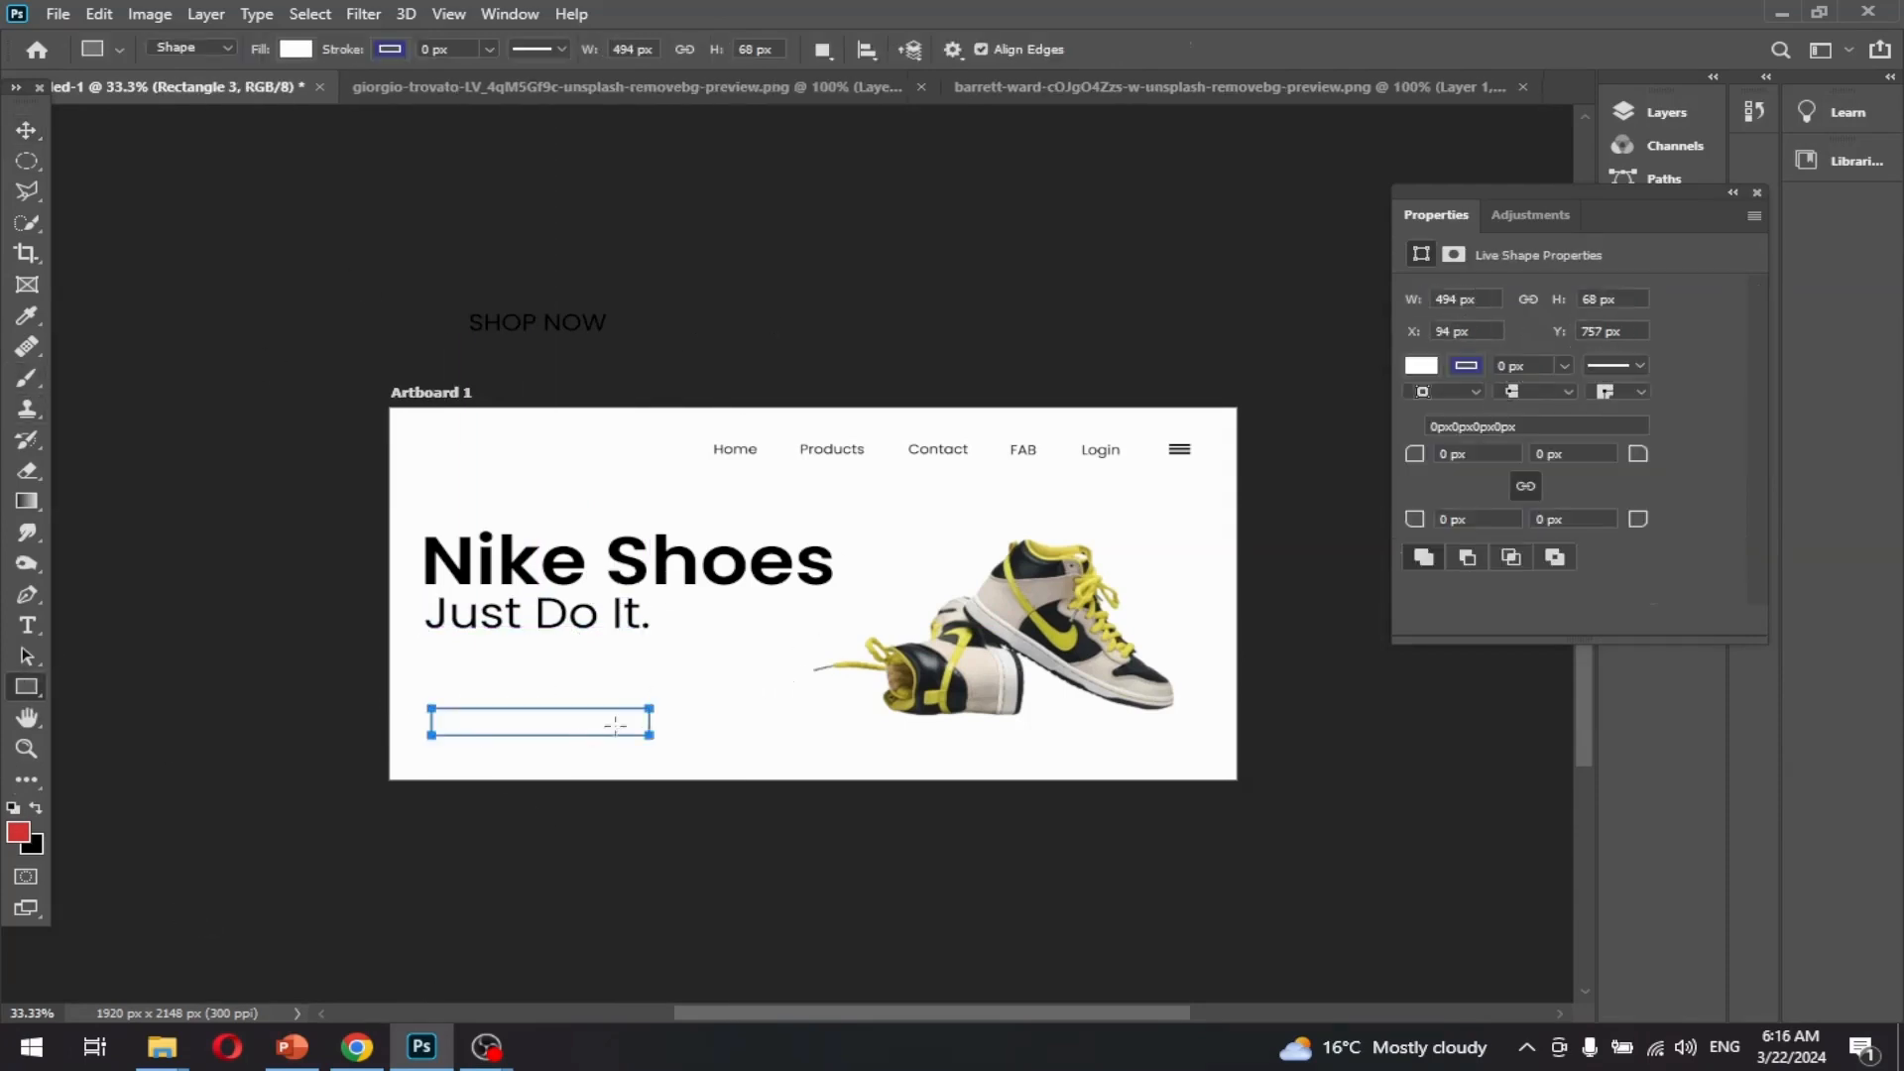
{"action": "left_click", "coordinate": [1421, 365]}
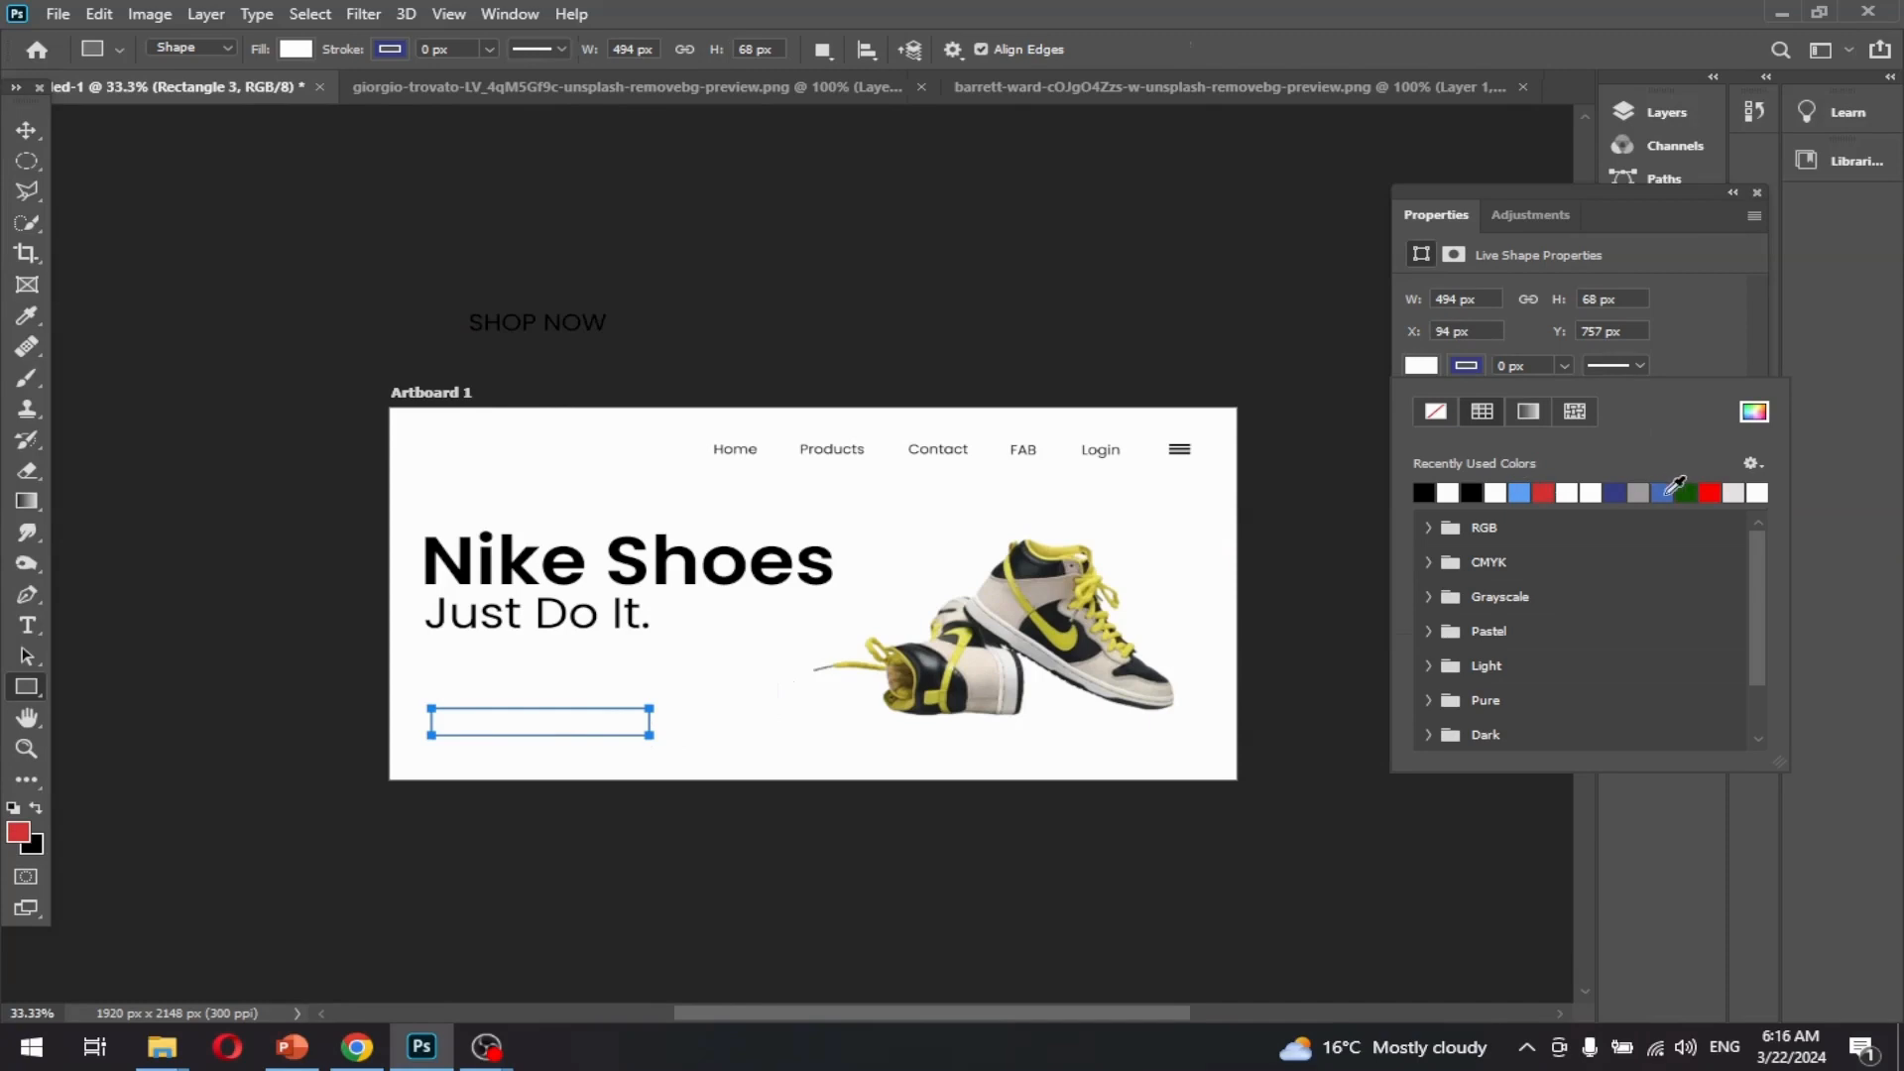
{"action": "left_click", "coordinate": [1472, 492]}
{"action": "left_click", "coordinate": [21, 129]}
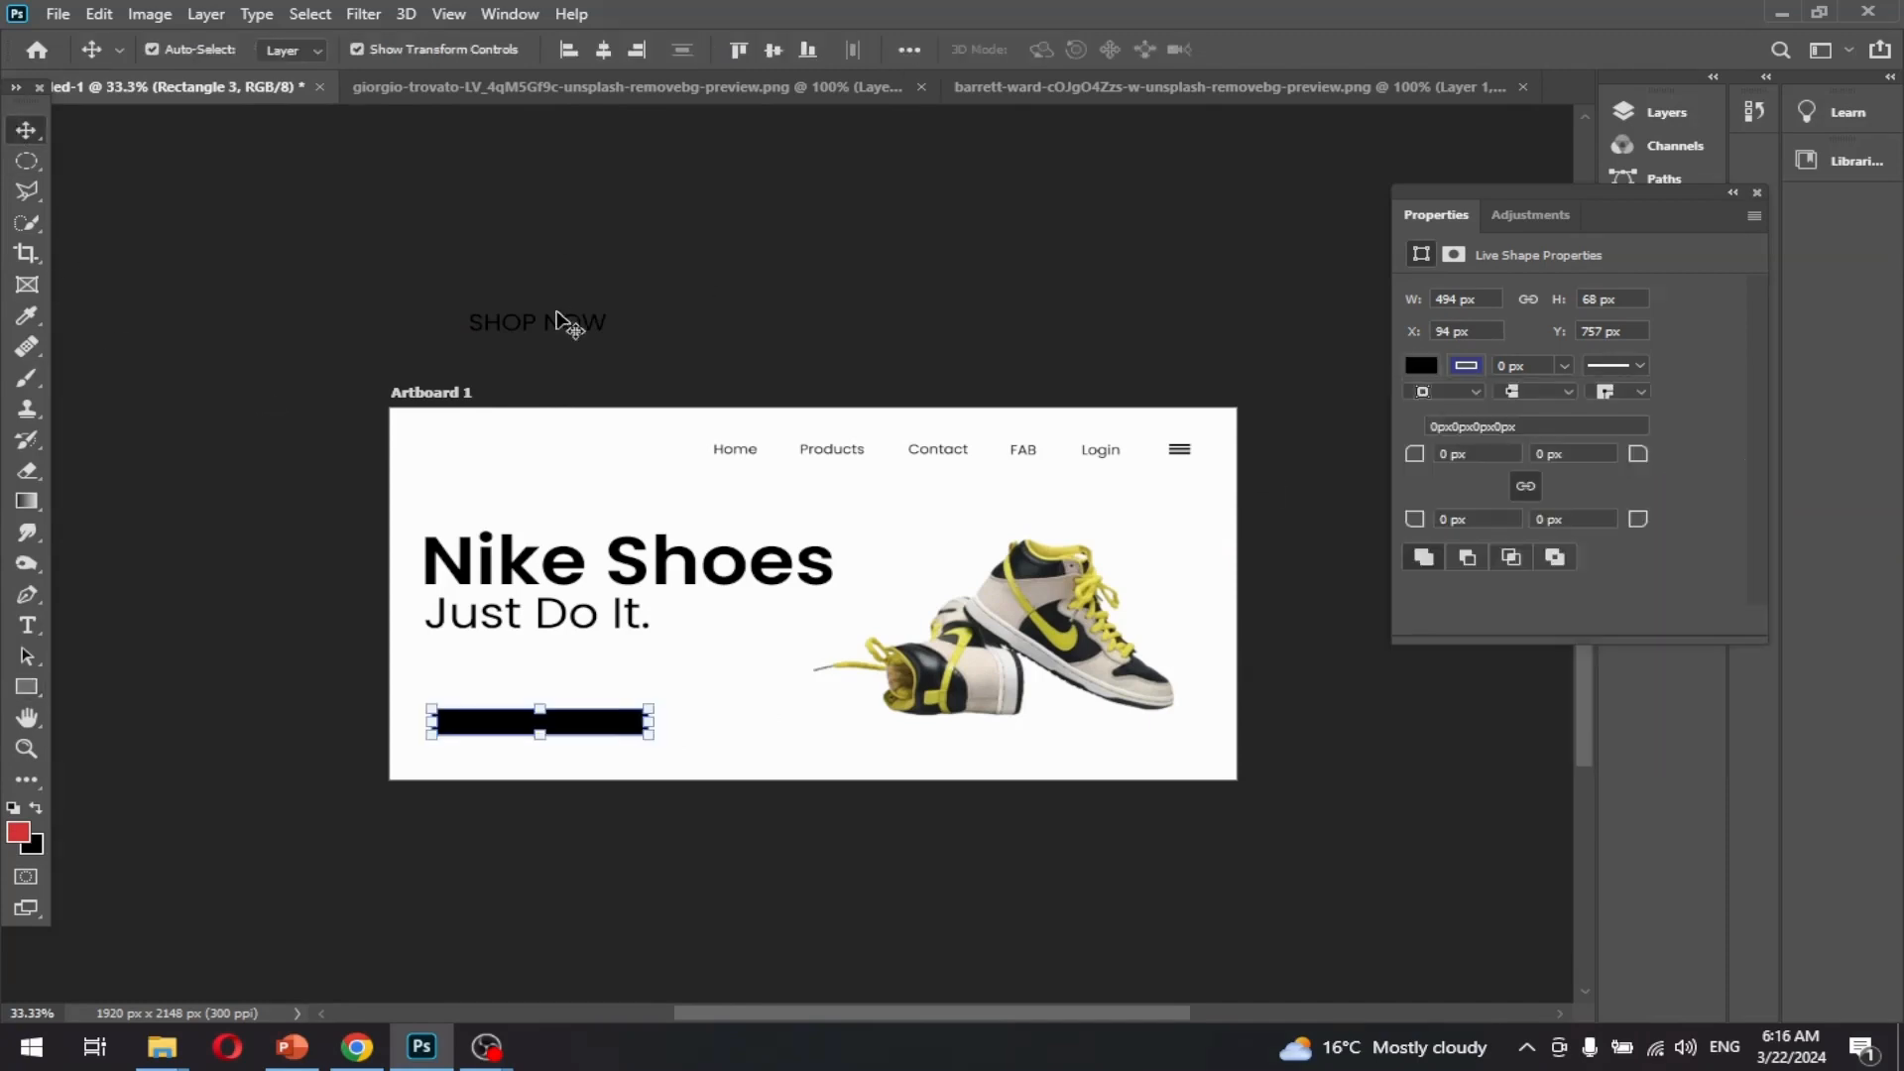
- Move the SHOP NOW text from above the artboard onto the black button rectangle
{"action": "left_click_drag", "start_coordinate": [574, 335], "coordinate": [573, 714]}
{"action": "left_click", "coordinate": [622, 723]}
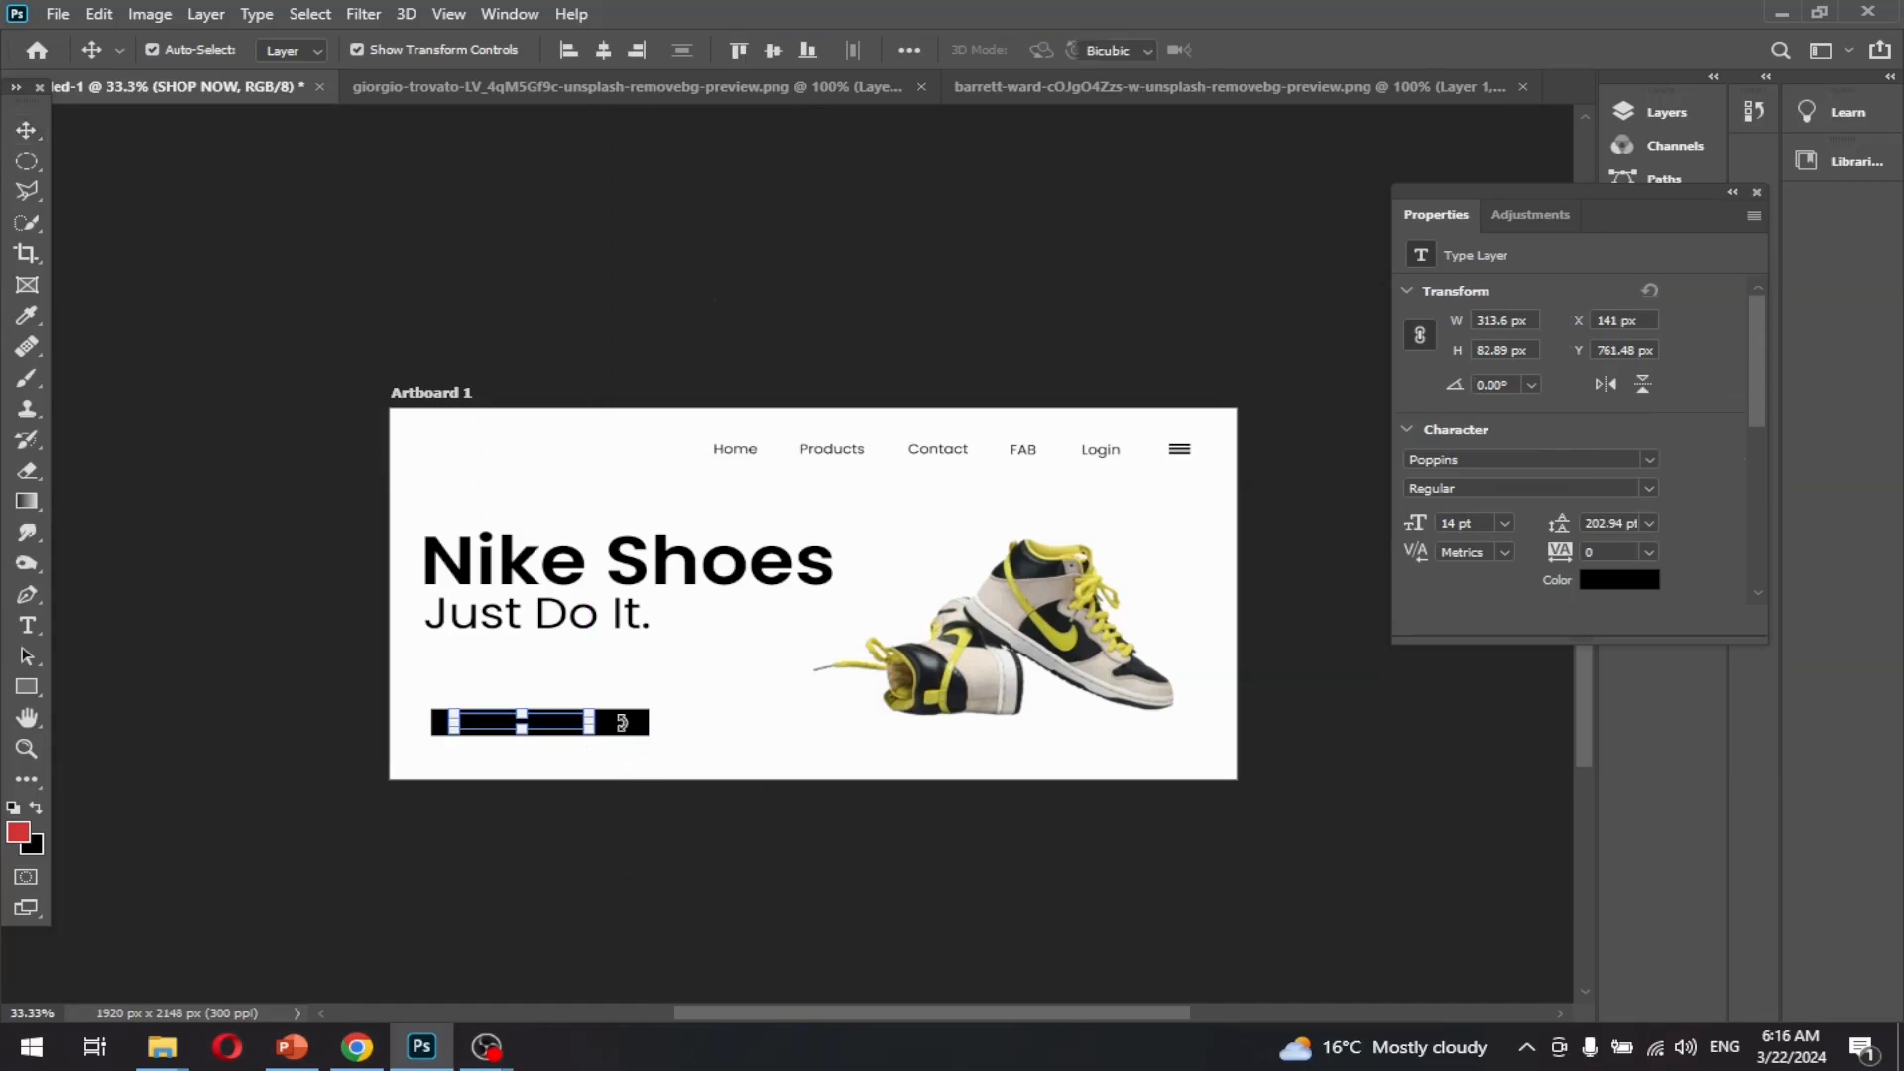
{"action": "right_click", "coordinate": [571, 726]}
{"action": "left_click", "coordinate": [1240, 94]}
{"action": "left_click", "coordinate": [1307, 54]}
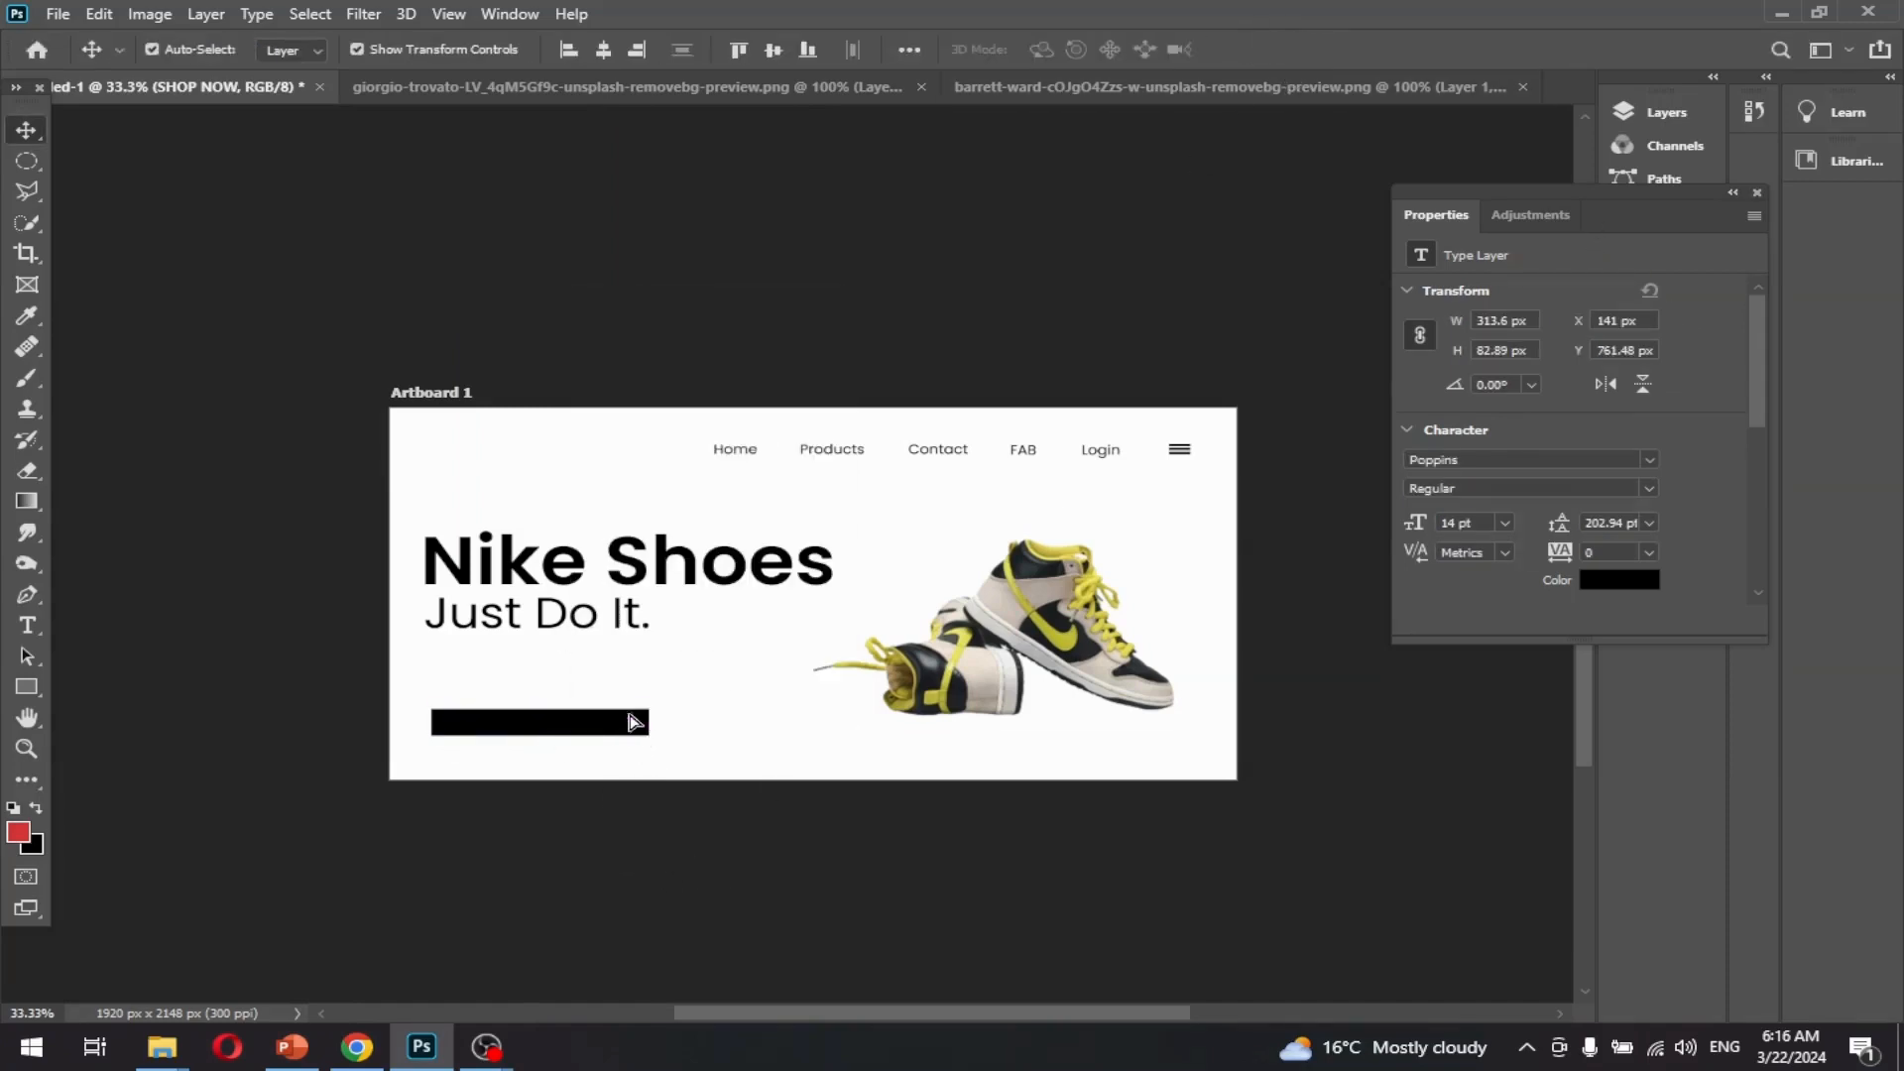
- Move the black button rectangle up so the SHOP NOW text is uncovered
{"action": "left_click_drag", "start_coordinate": [633, 722], "coordinate": [635, 700]}
{"action": "left_click", "coordinate": [580, 727]}
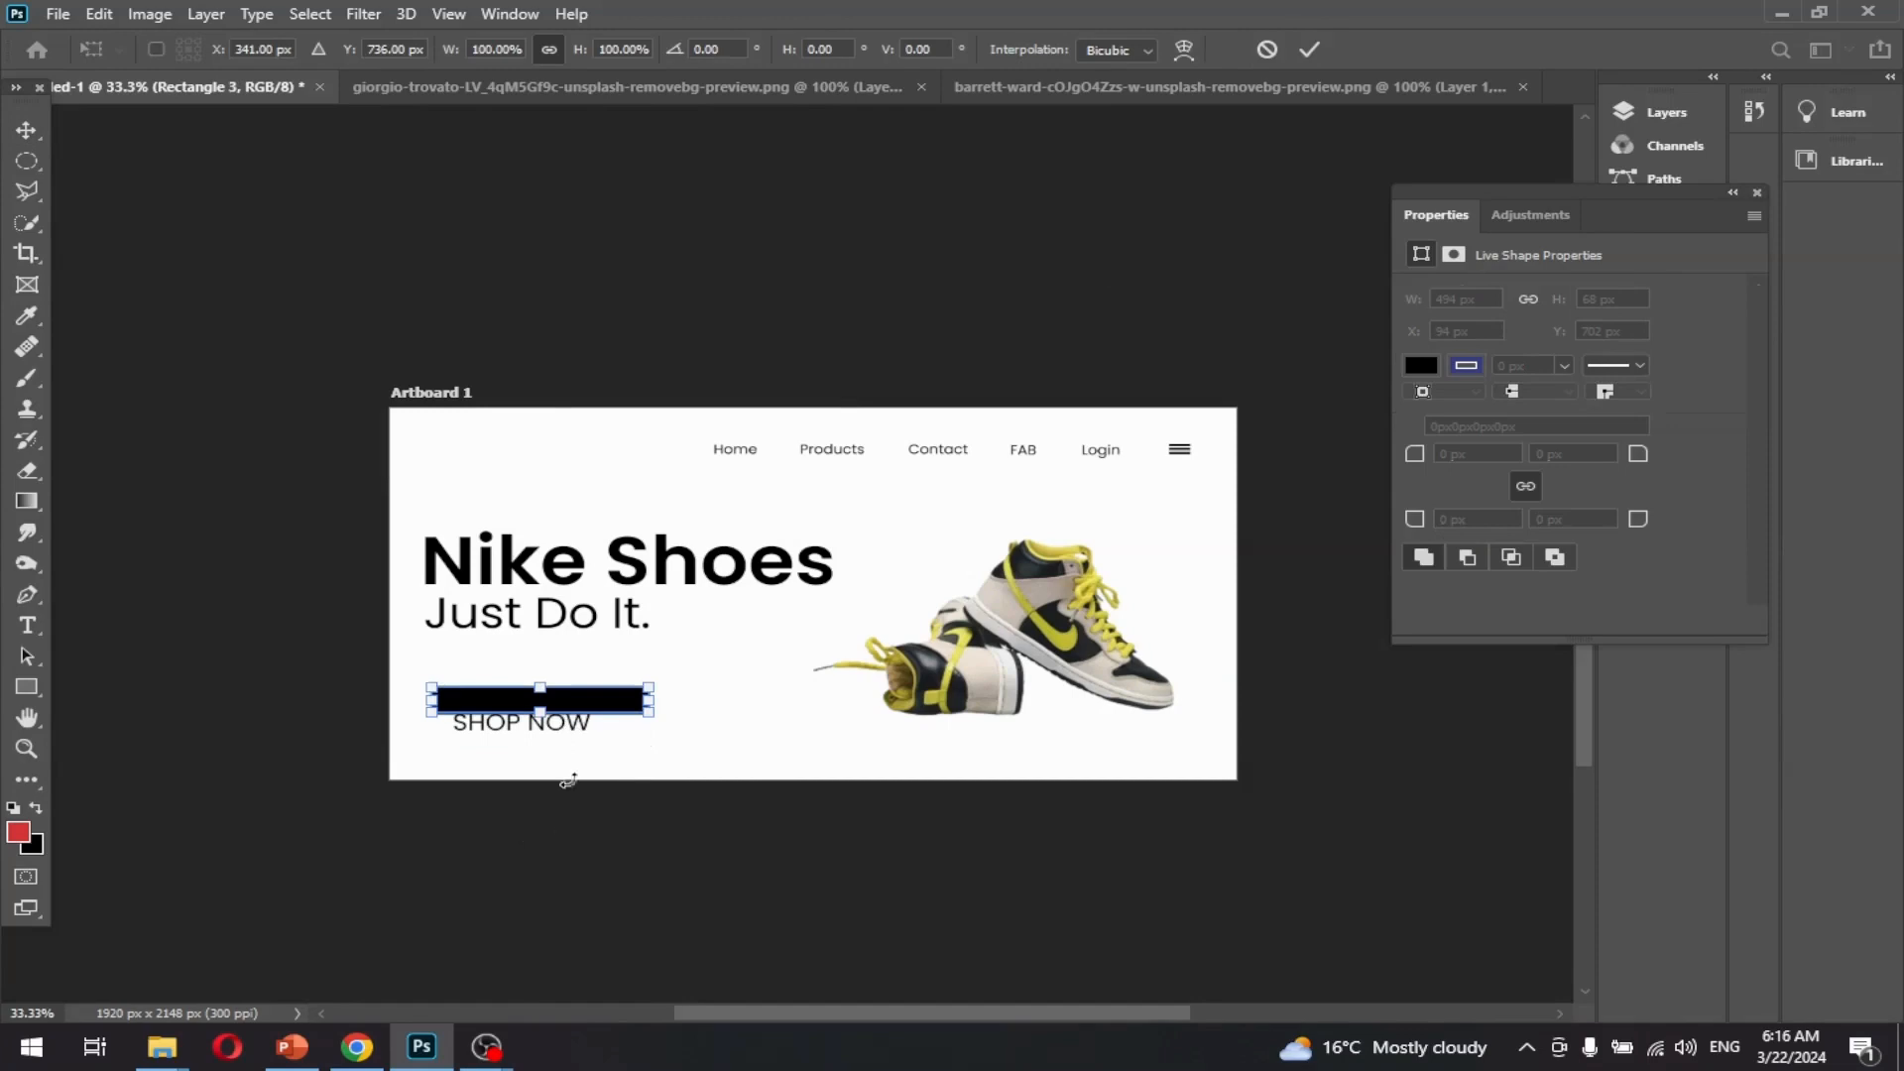
{"action": "key", "text": "ctrl+plus"}
{"action": "left_click_drag", "start_coordinate": [729, 794], "coordinate": [710, 691]}
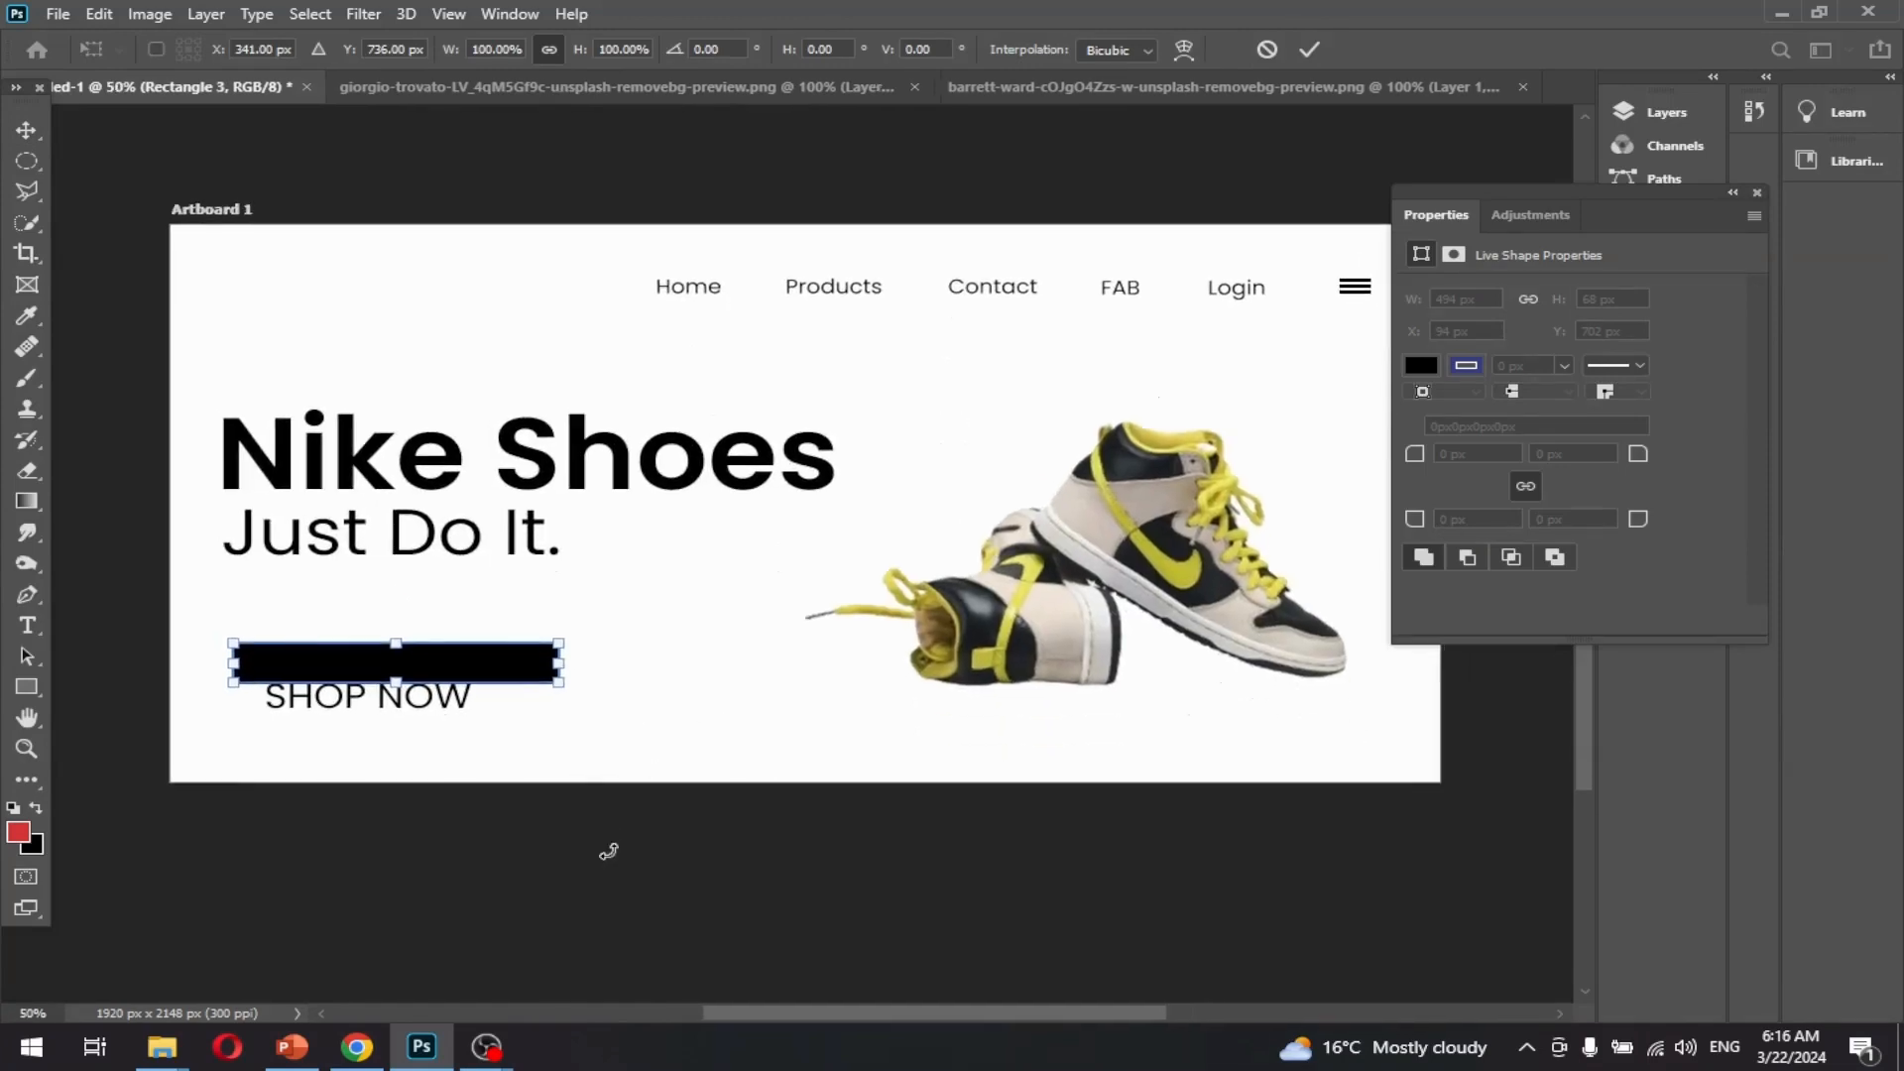
{"action": "left_click_drag", "start_coordinate": [607, 849], "coordinate": [611, 846]}
{"action": "key", "text": "Escape"}
- Change the SHOP NOW text color to the near-white fbf8f8
{"action": "left_click", "coordinate": [407, 706]}
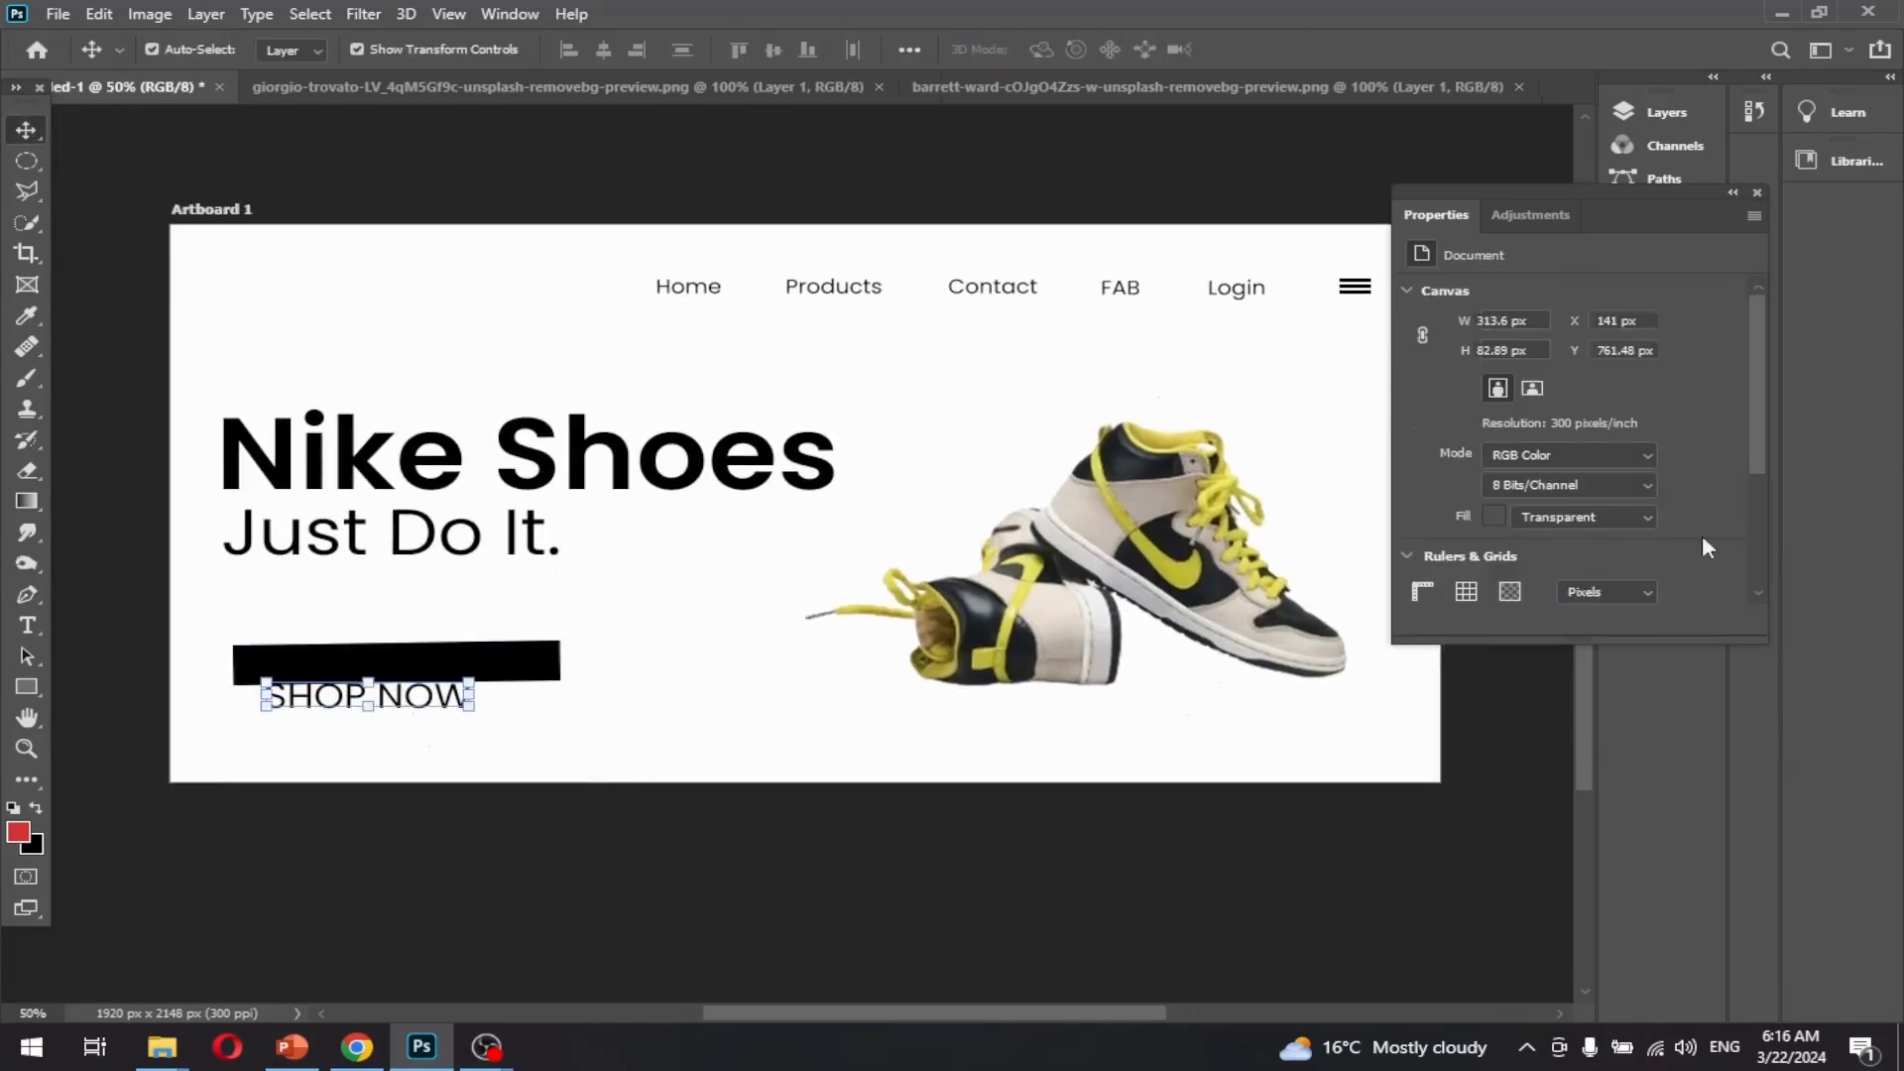
{"action": "left_click", "coordinate": [1599, 579]}
{"action": "left_click", "coordinate": [1198, 558]}
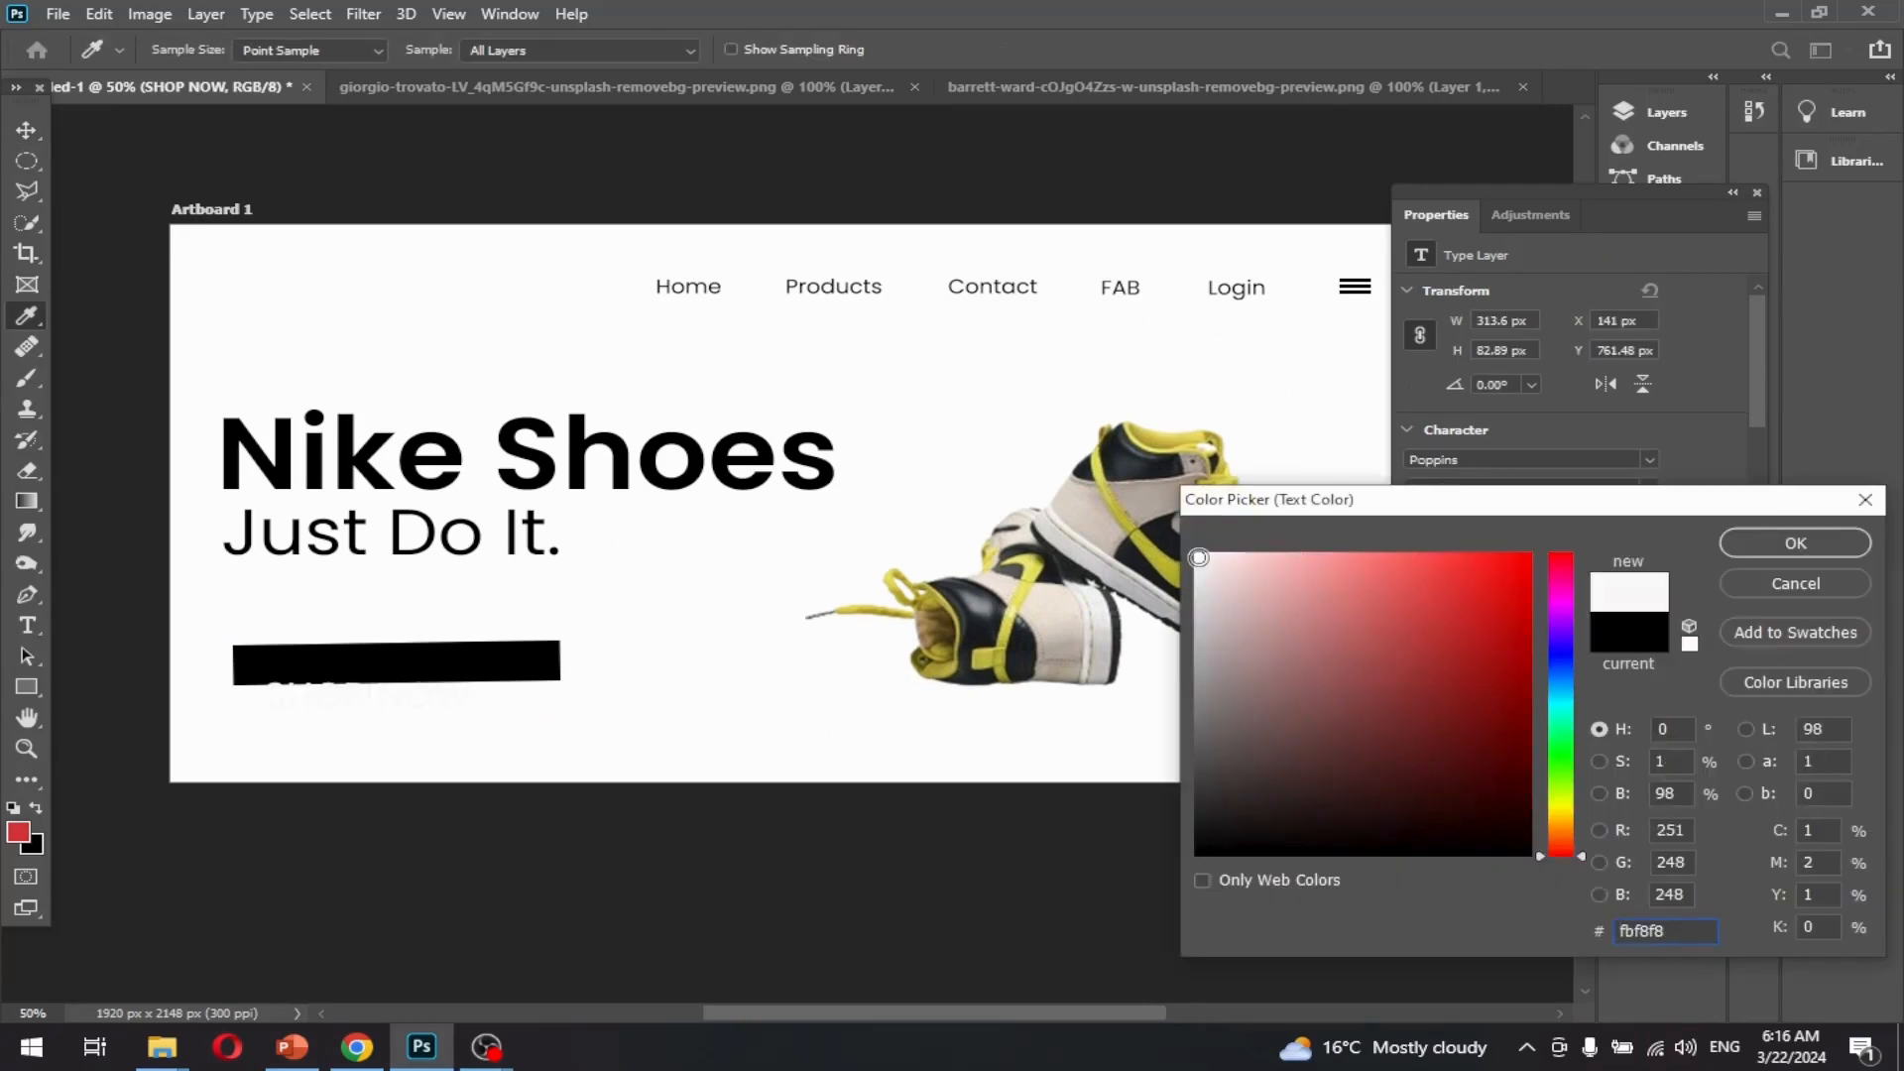
{"action": "left_click", "coordinate": [1764, 545]}
- Move the black rectangle back behind the SHOP NOW text and try to straighten it with a 2.04° rotation
{"action": "left_click_drag", "start_coordinate": [470, 670], "coordinate": [572, 685]}
{"action": "left_click", "coordinate": [519, 690]}
{"action": "left_click", "coordinate": [571, 674]}
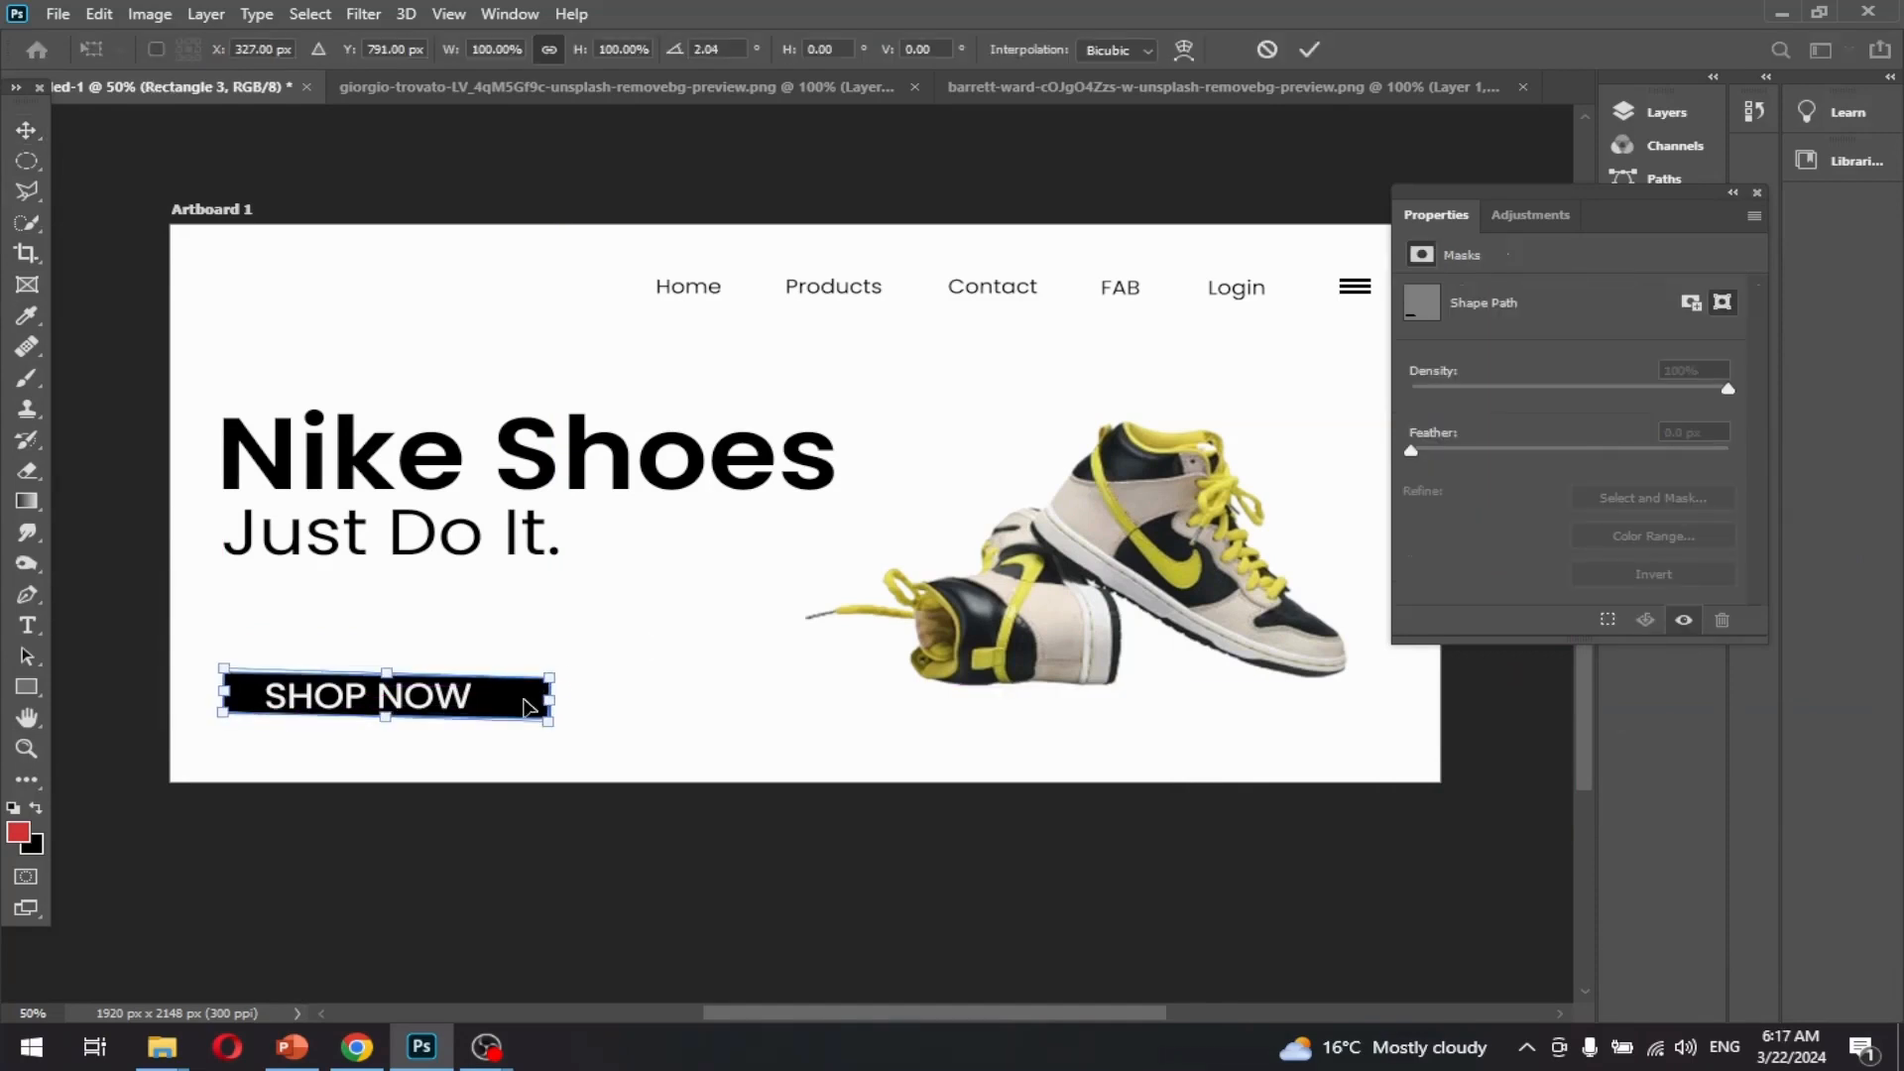
{"action": "left_click", "coordinate": [1309, 50]}
{"action": "left_click", "coordinate": [571, 192]}
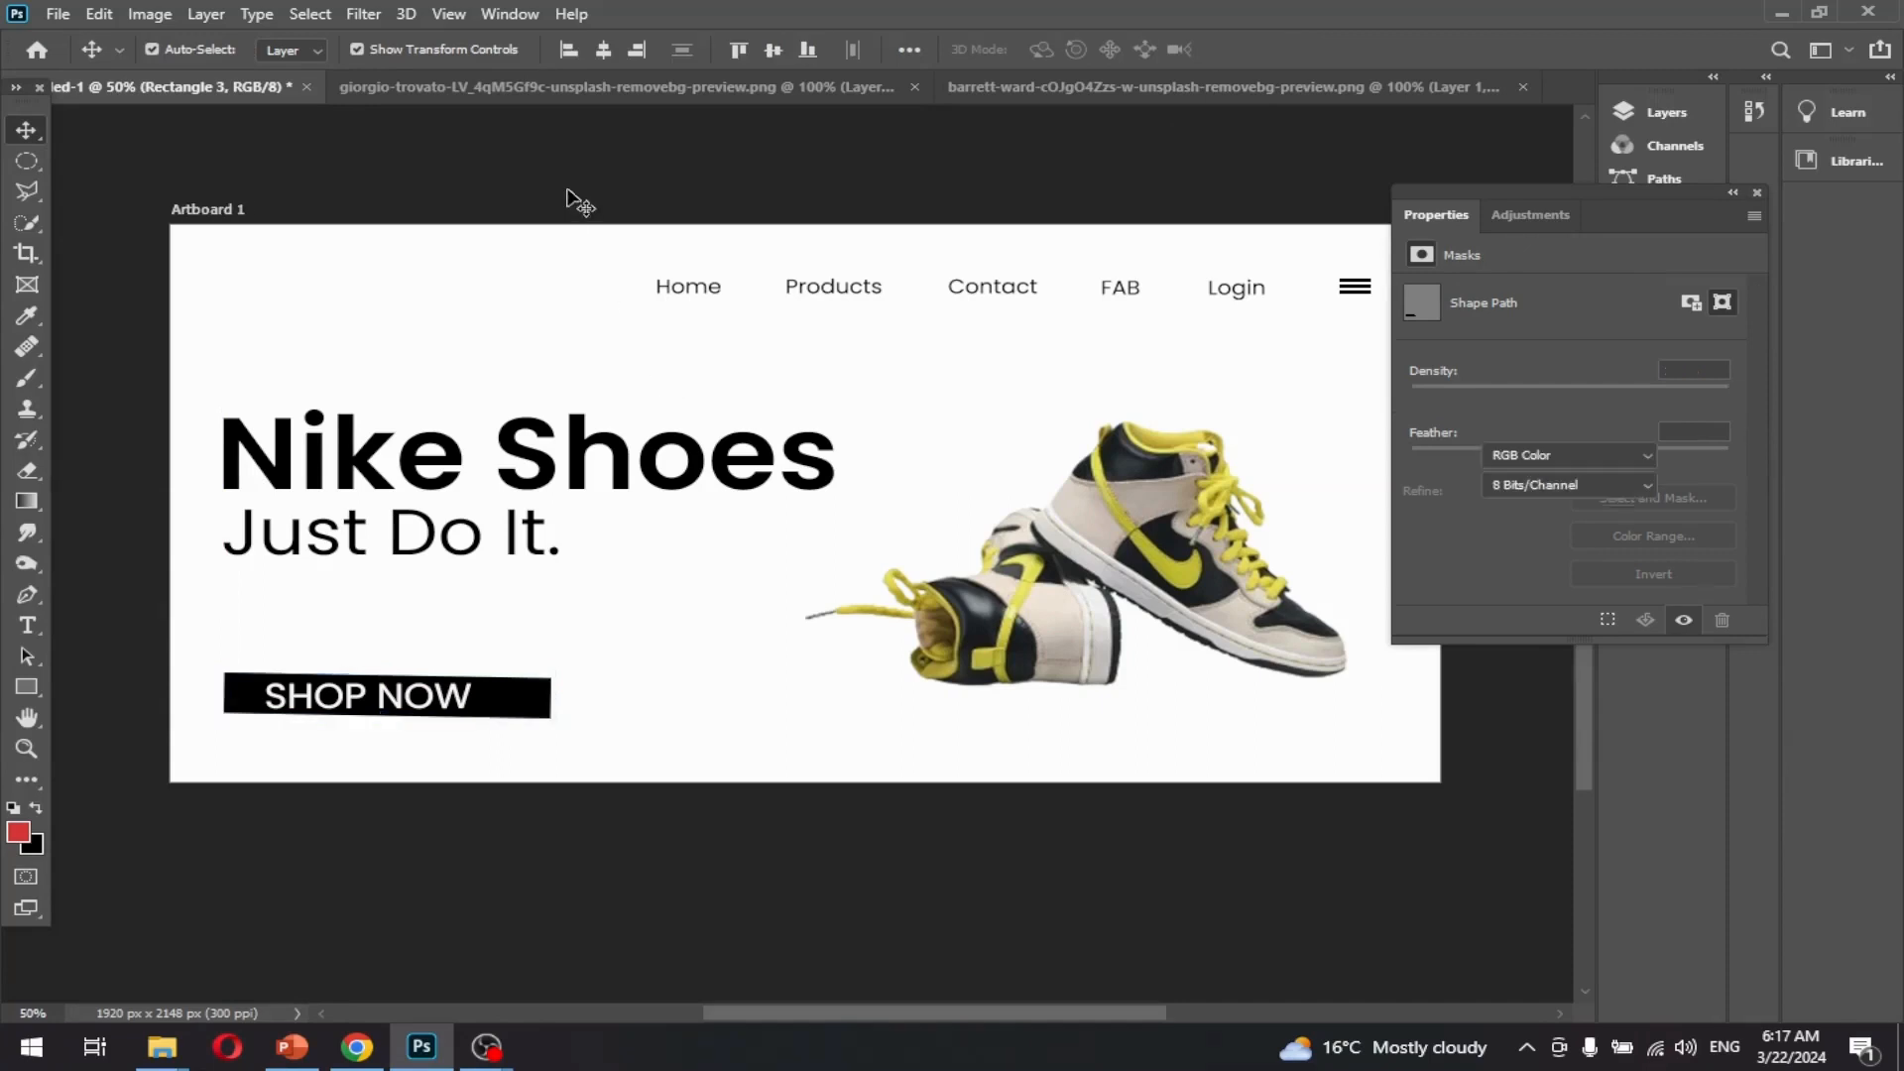
- Replace the tilted button rectangle with a new black-filled one about 289 by 71 px, below the Just Do It. text
{"action": "left_click", "coordinate": [520, 707]}
{"action": "key", "text": "Delete"}
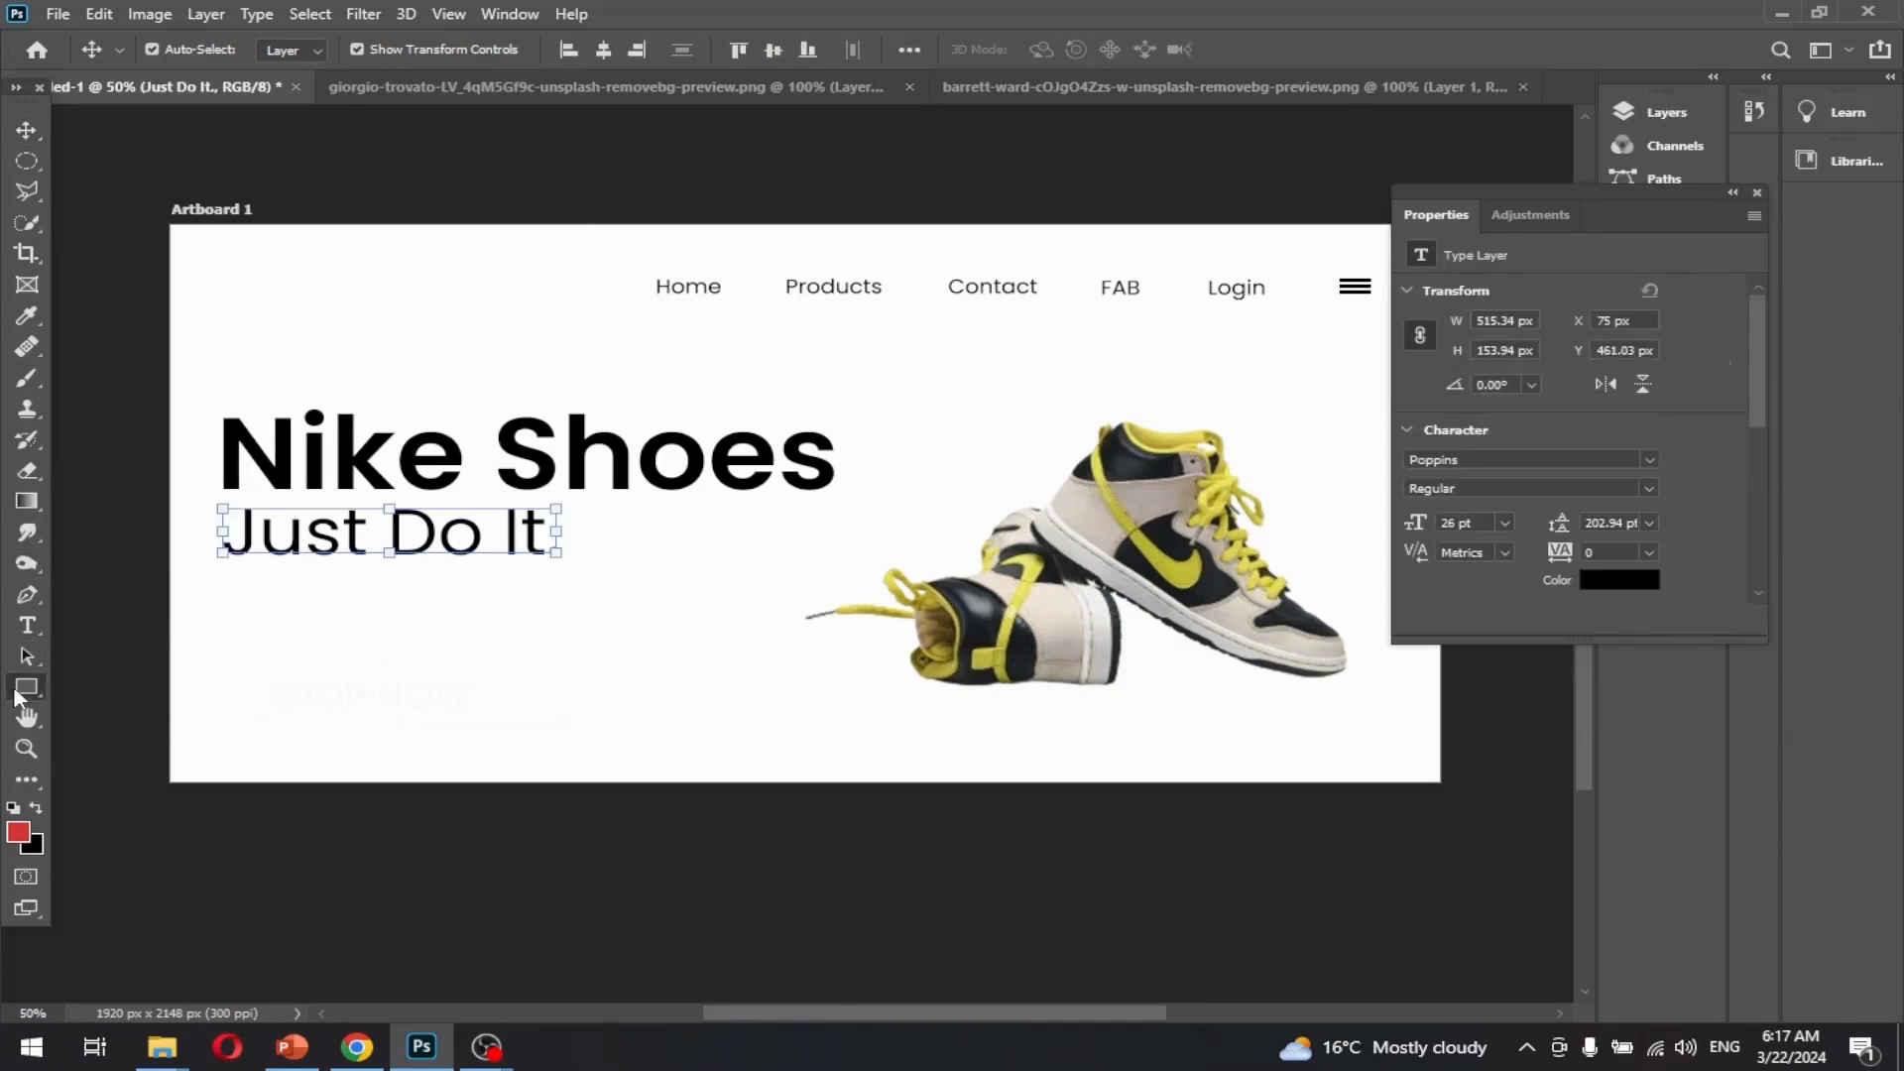
{"action": "left_click", "coordinate": [18, 692]}
{"action": "left_click_drag", "start_coordinate": [253, 635], "coordinate": [444, 678]}
{"action": "left_click", "coordinate": [1420, 366]}
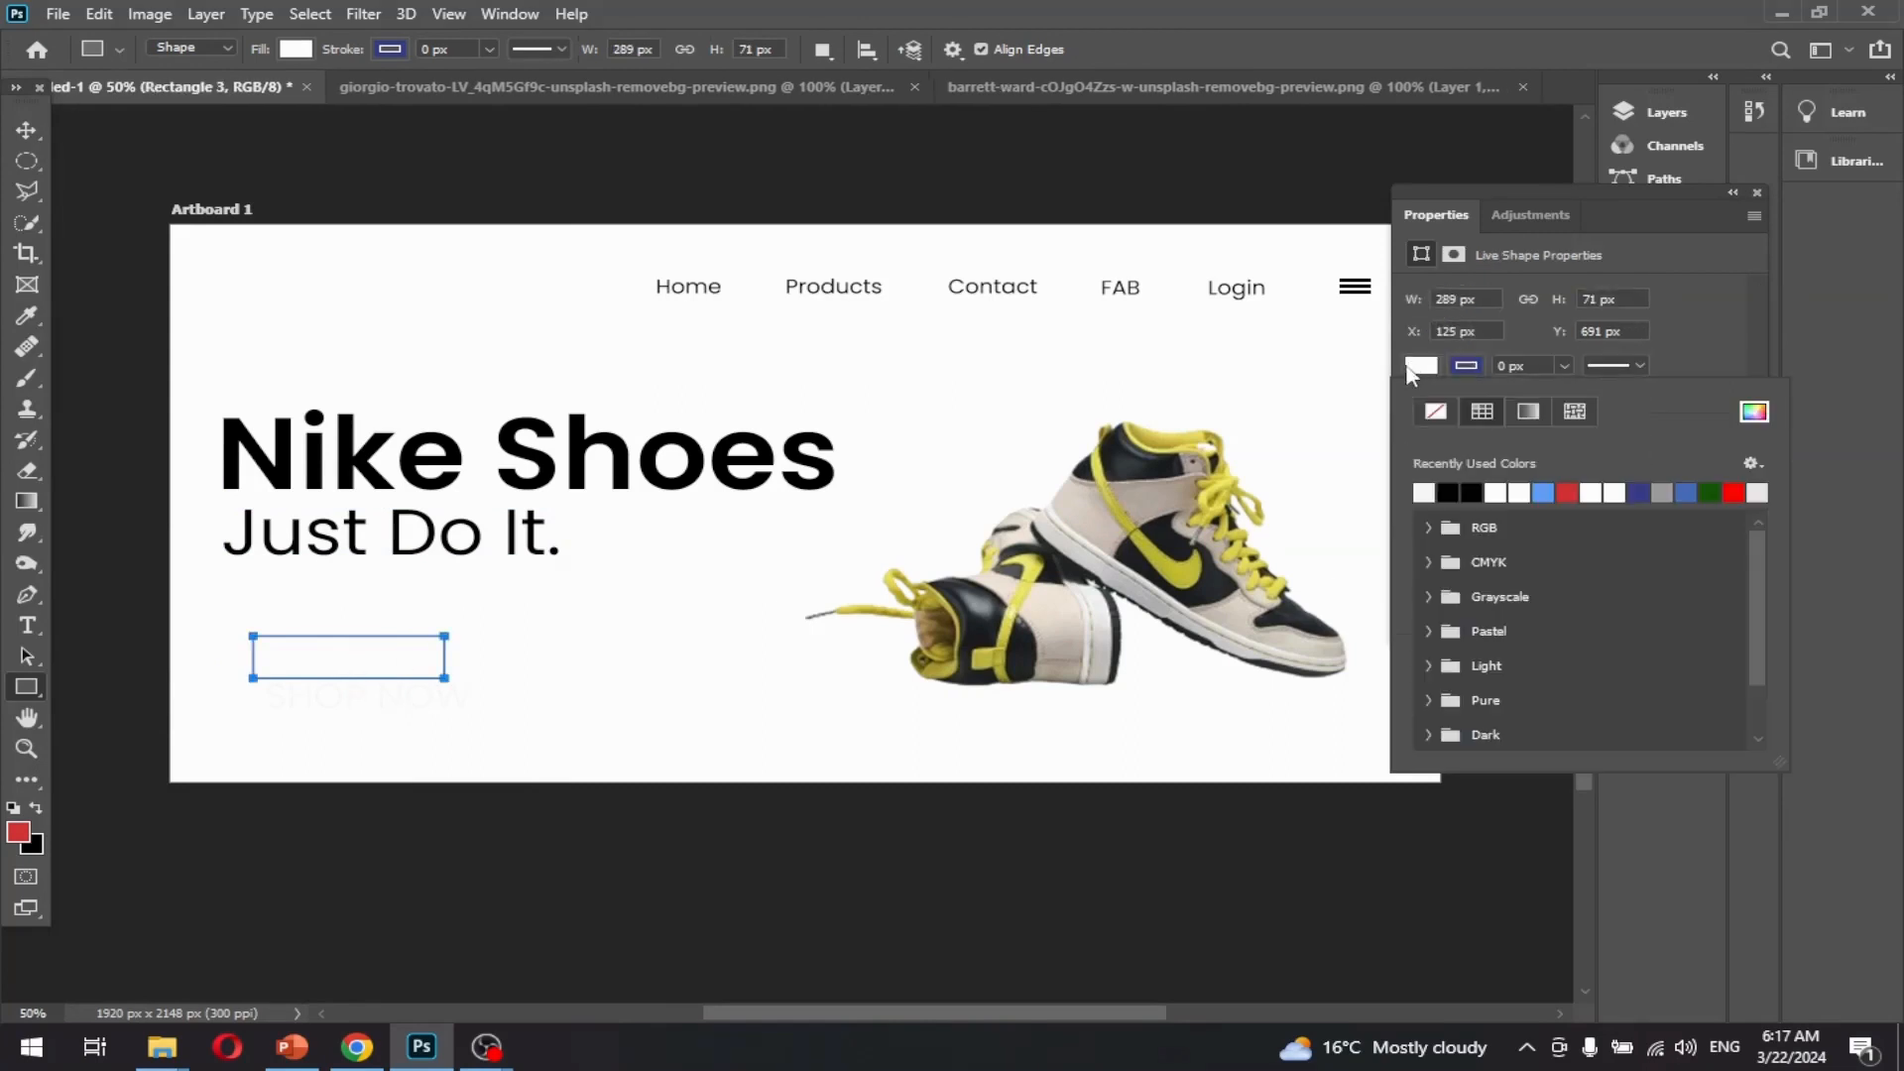
{"action": "left_click", "coordinate": [1456, 491]}
{"action": "left_click", "coordinate": [27, 131]}
{"action": "left_click", "coordinate": [96, 137]}
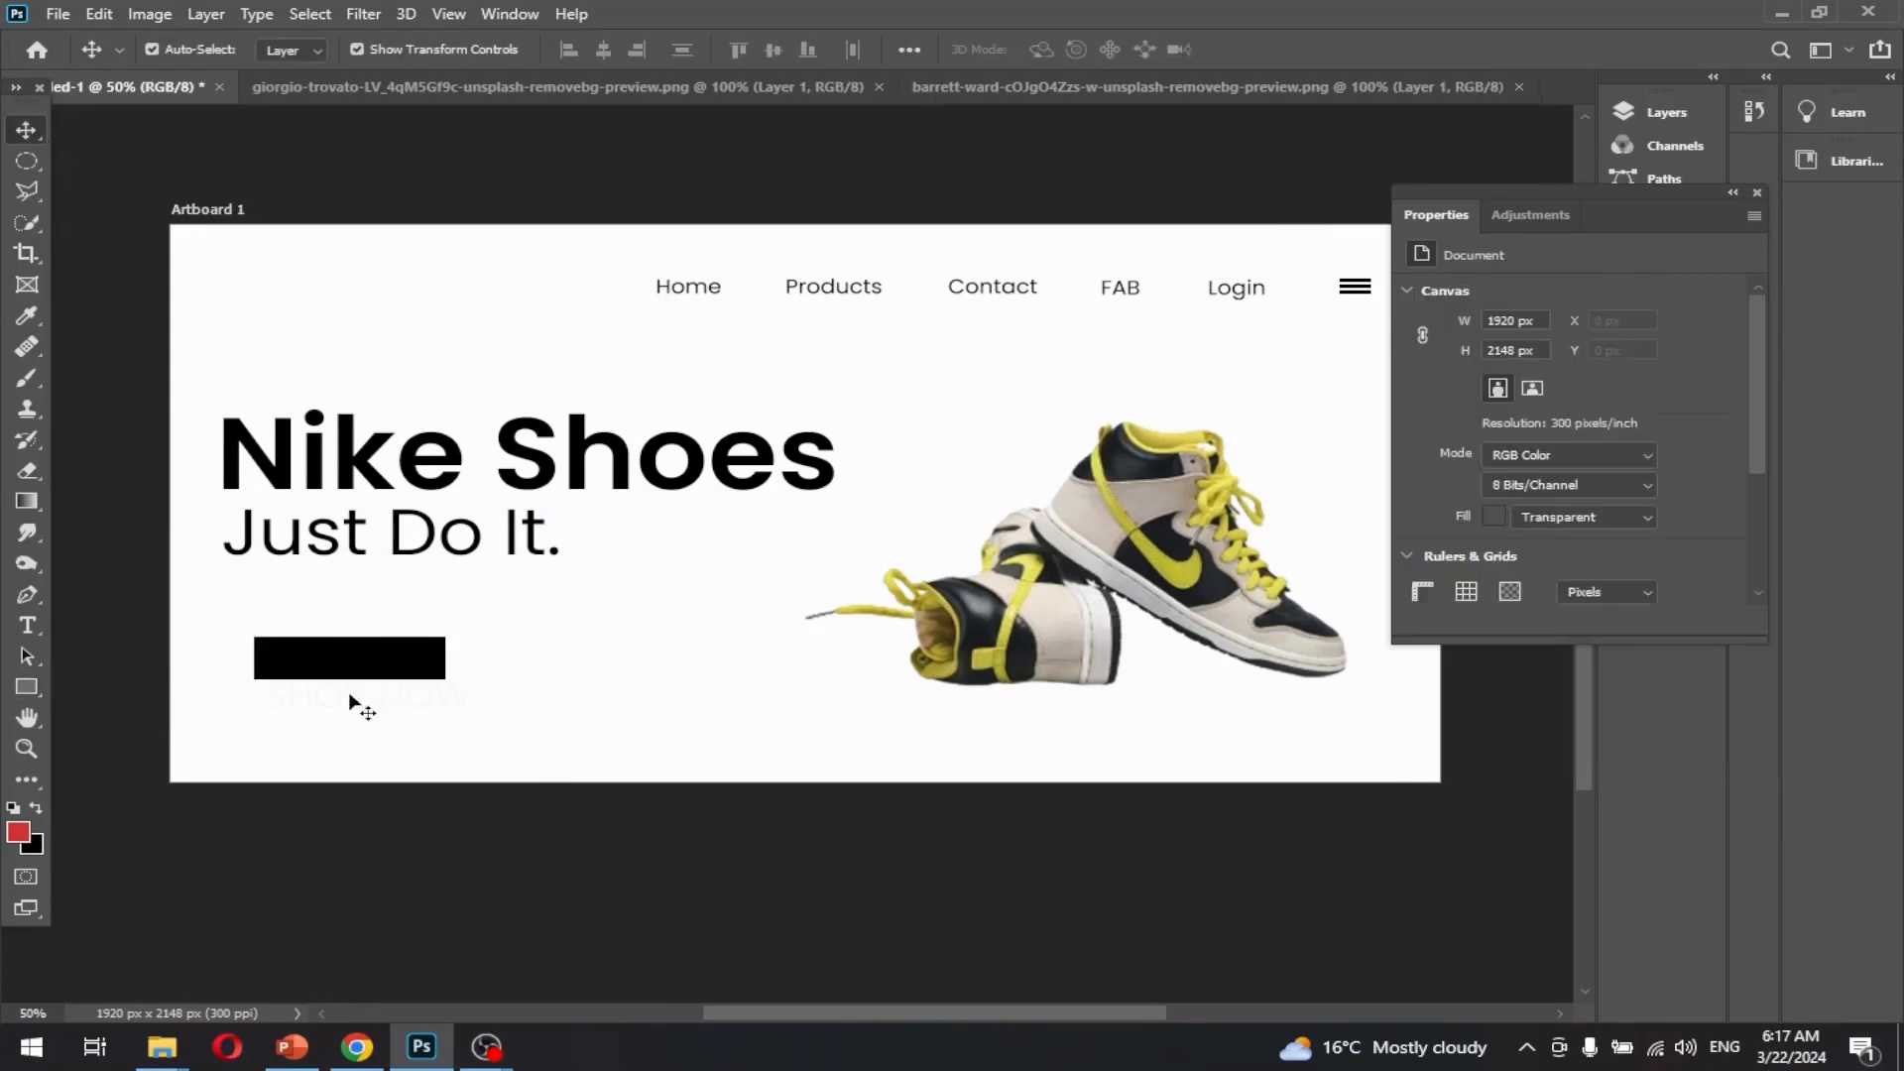
- Scale the black button rectangle to about 116% and place it behind the SHOP NOW text, aligned with the tagline
{"action": "left_click_drag", "start_coordinate": [348, 698], "coordinate": [415, 711]}
{"action": "left_click", "coordinate": [451, 707]}
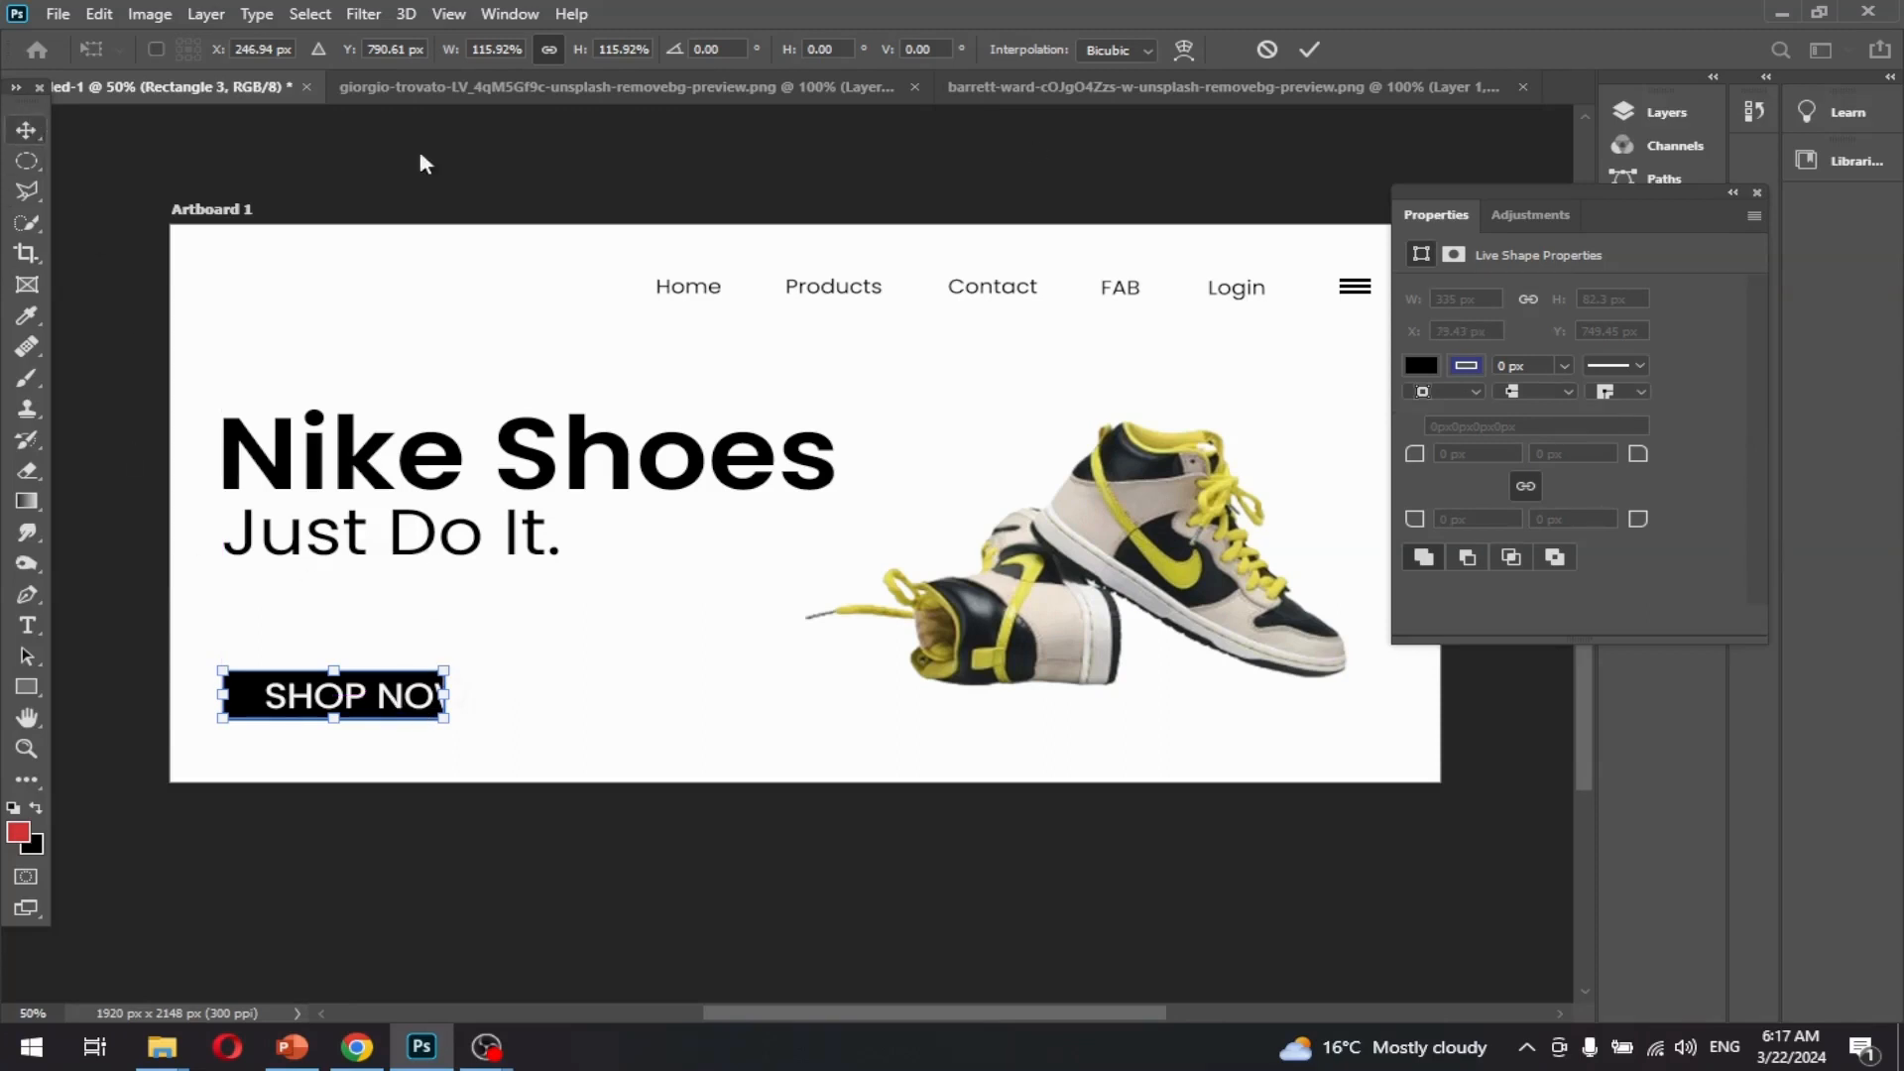
{"action": "left_click", "coordinate": [1308, 50]}
- Reduce the SHOP NOW text's font size and center the text inside the black button rectangle
{"action": "left_click", "coordinate": [382, 733]}
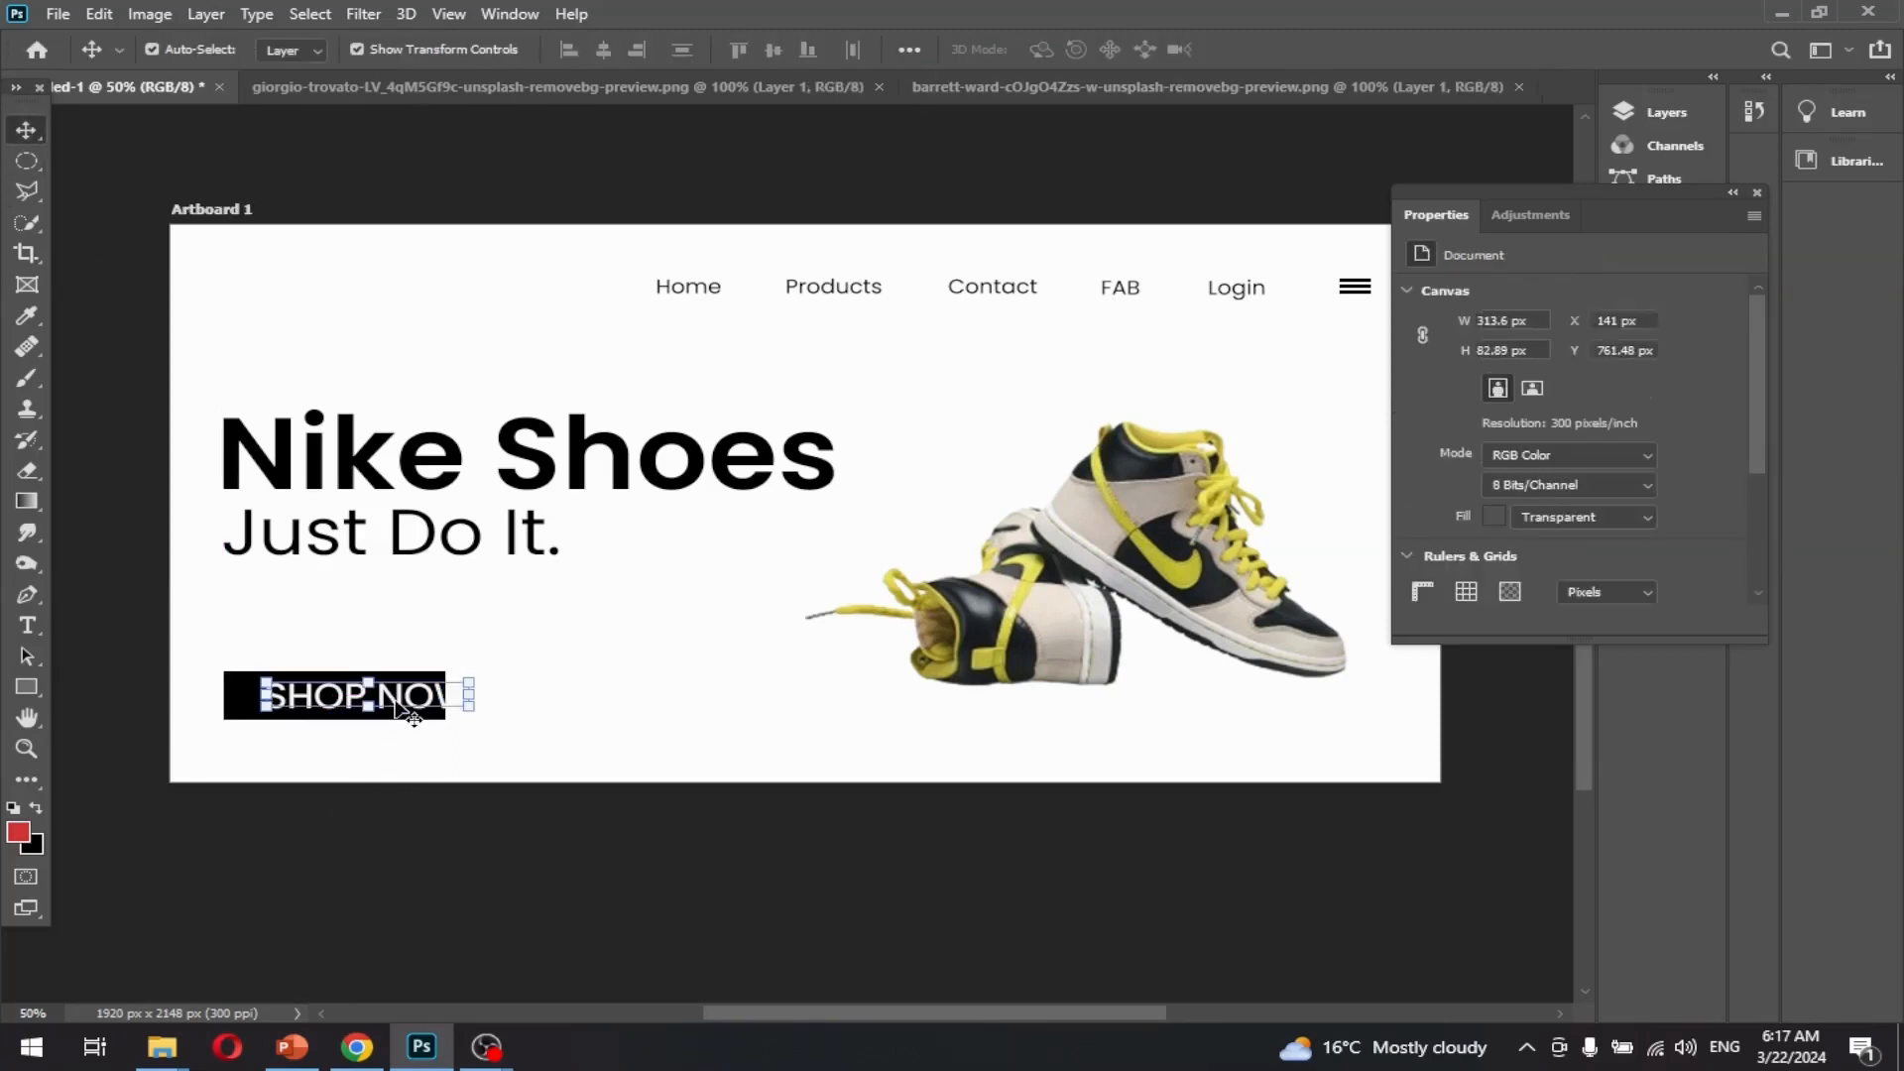
{"action": "left_click_drag", "start_coordinate": [397, 706], "coordinate": [363, 706]}
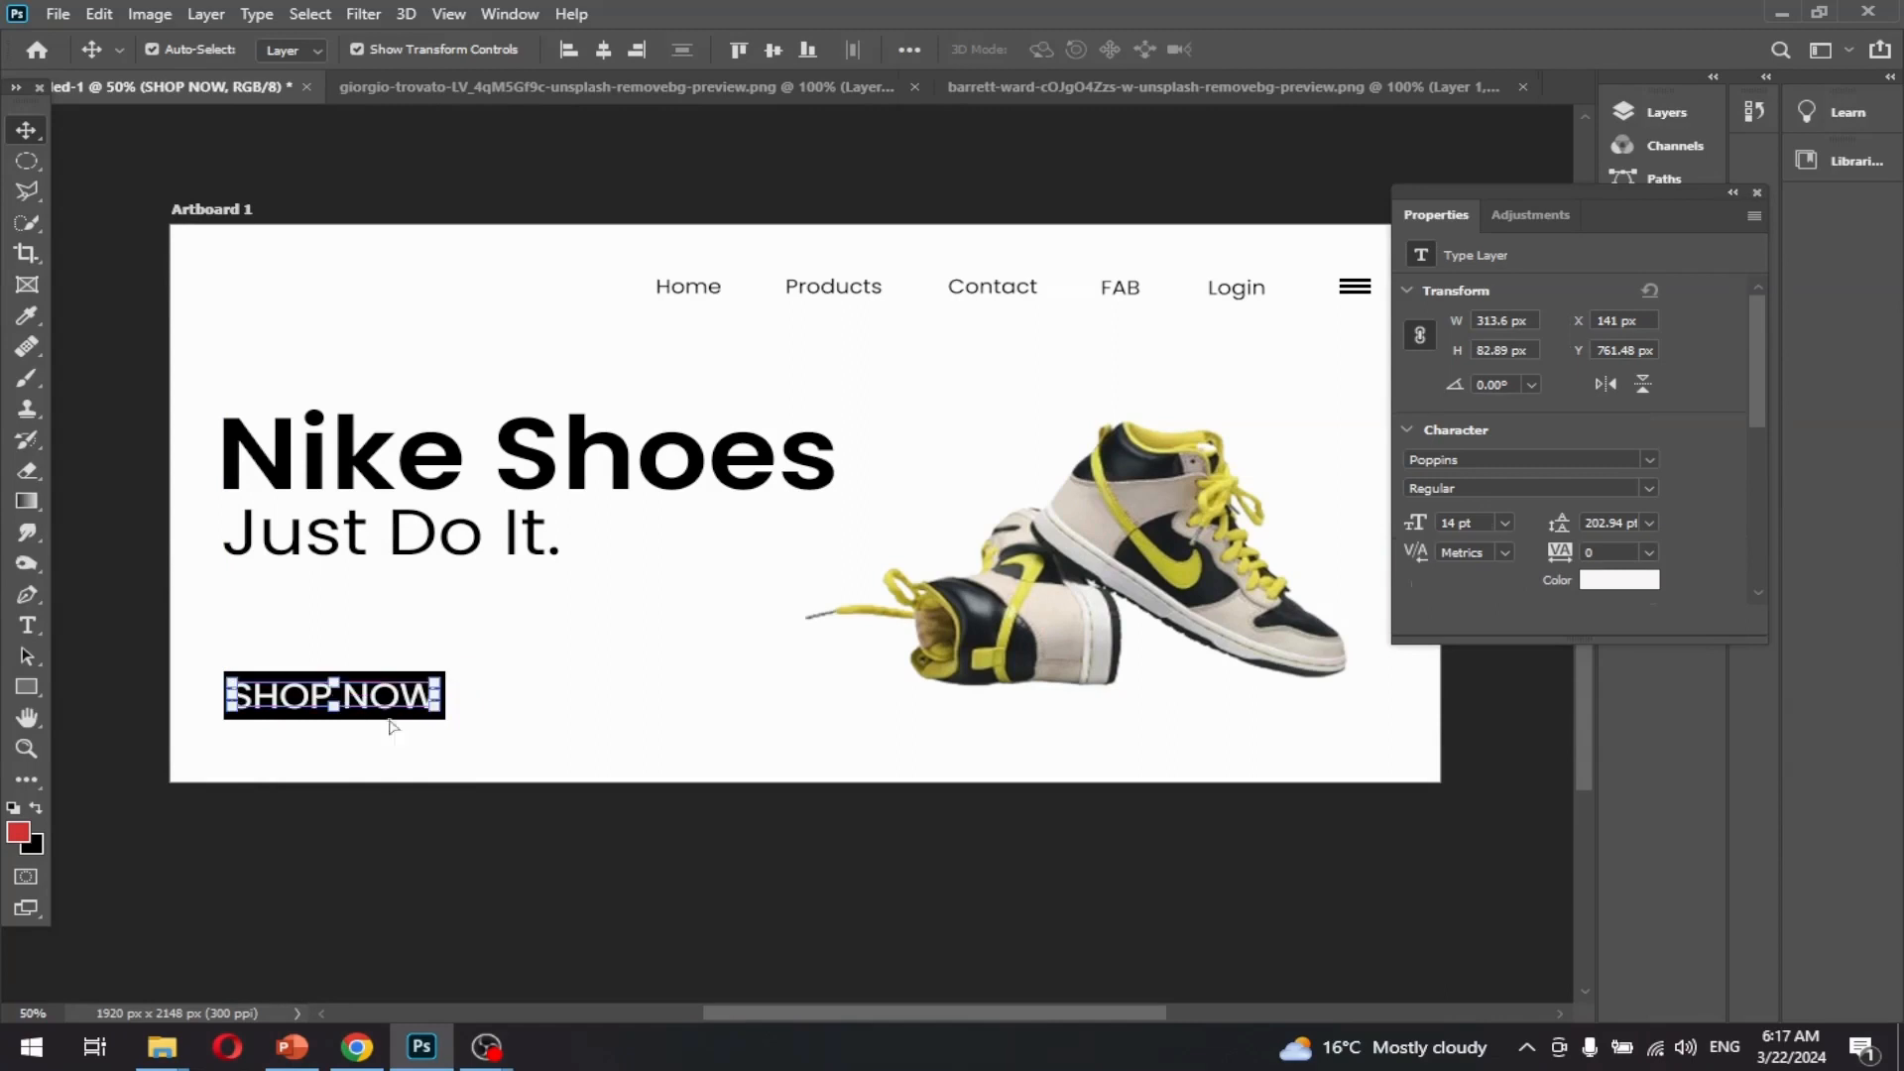
{"action": "left_click", "coordinate": [396, 849]}
{"action": "left_click", "coordinate": [424, 704]}
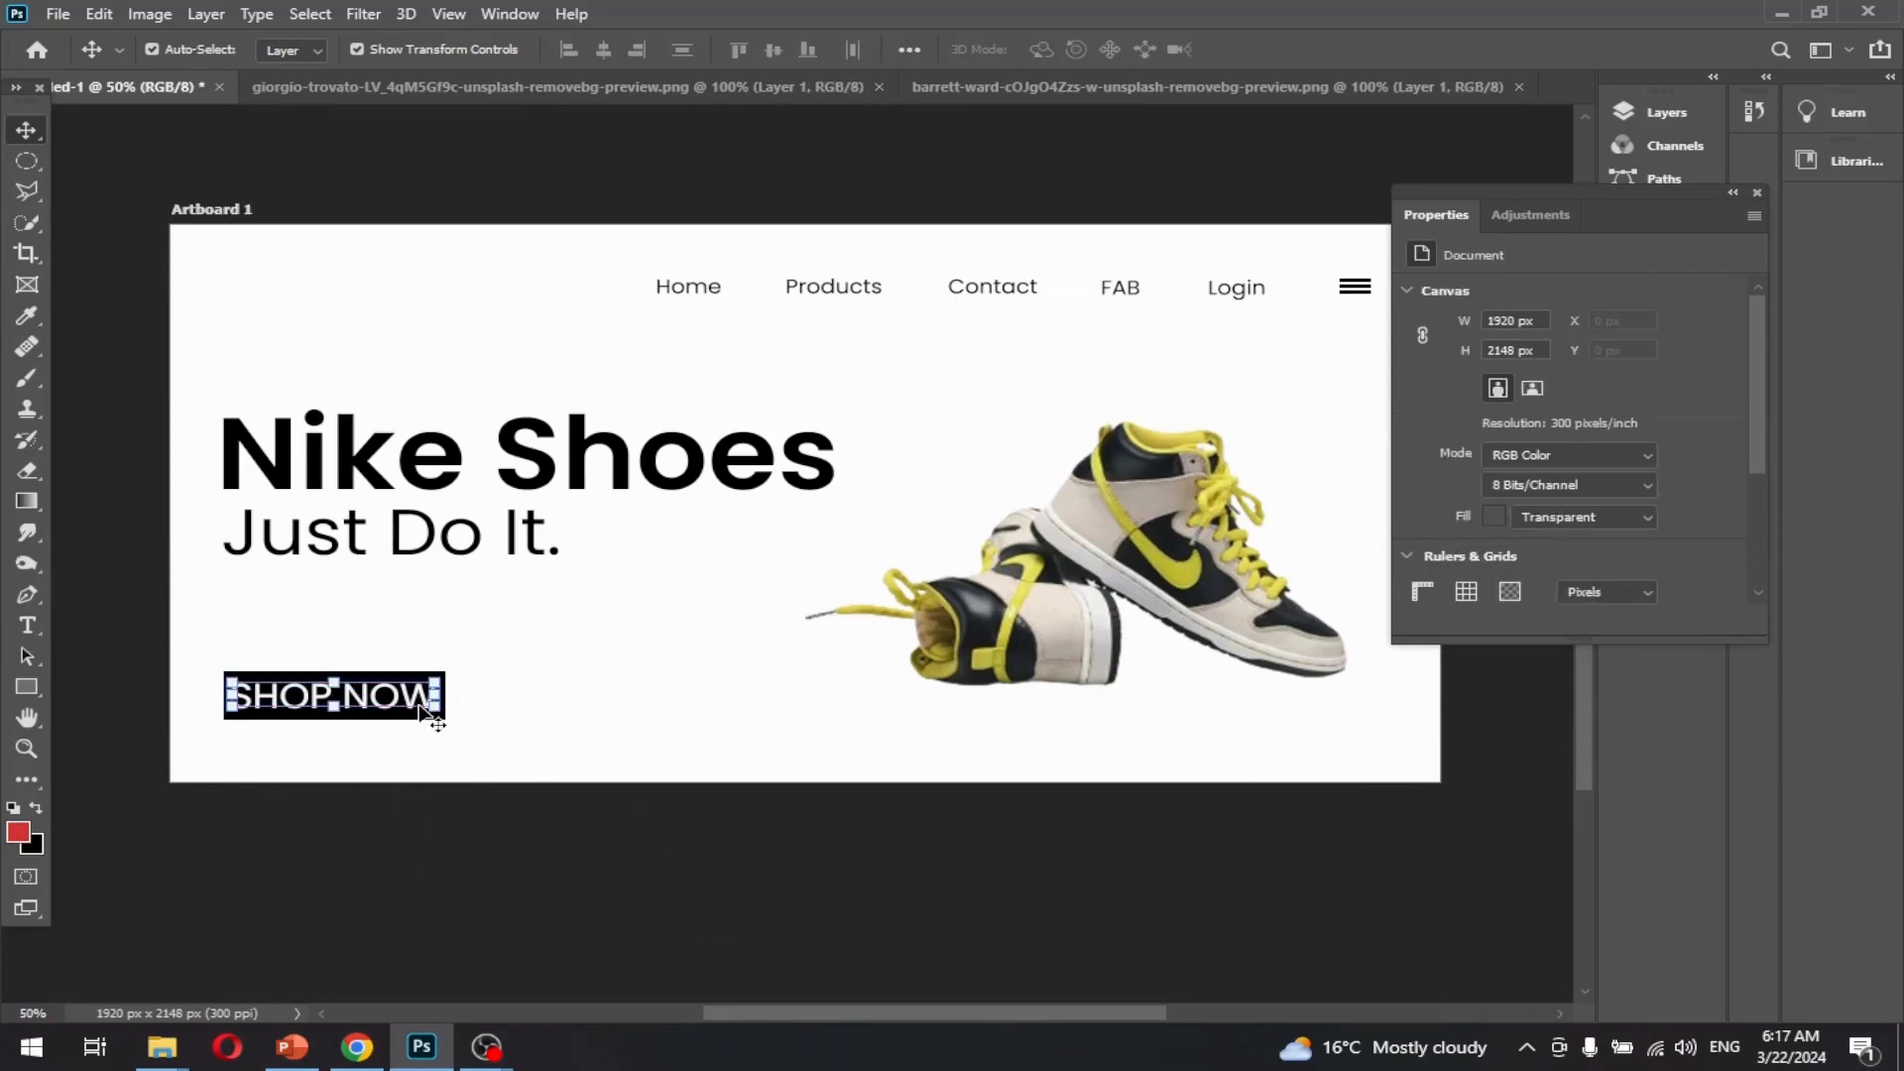
{"action": "key", "text": "BackSpace"}
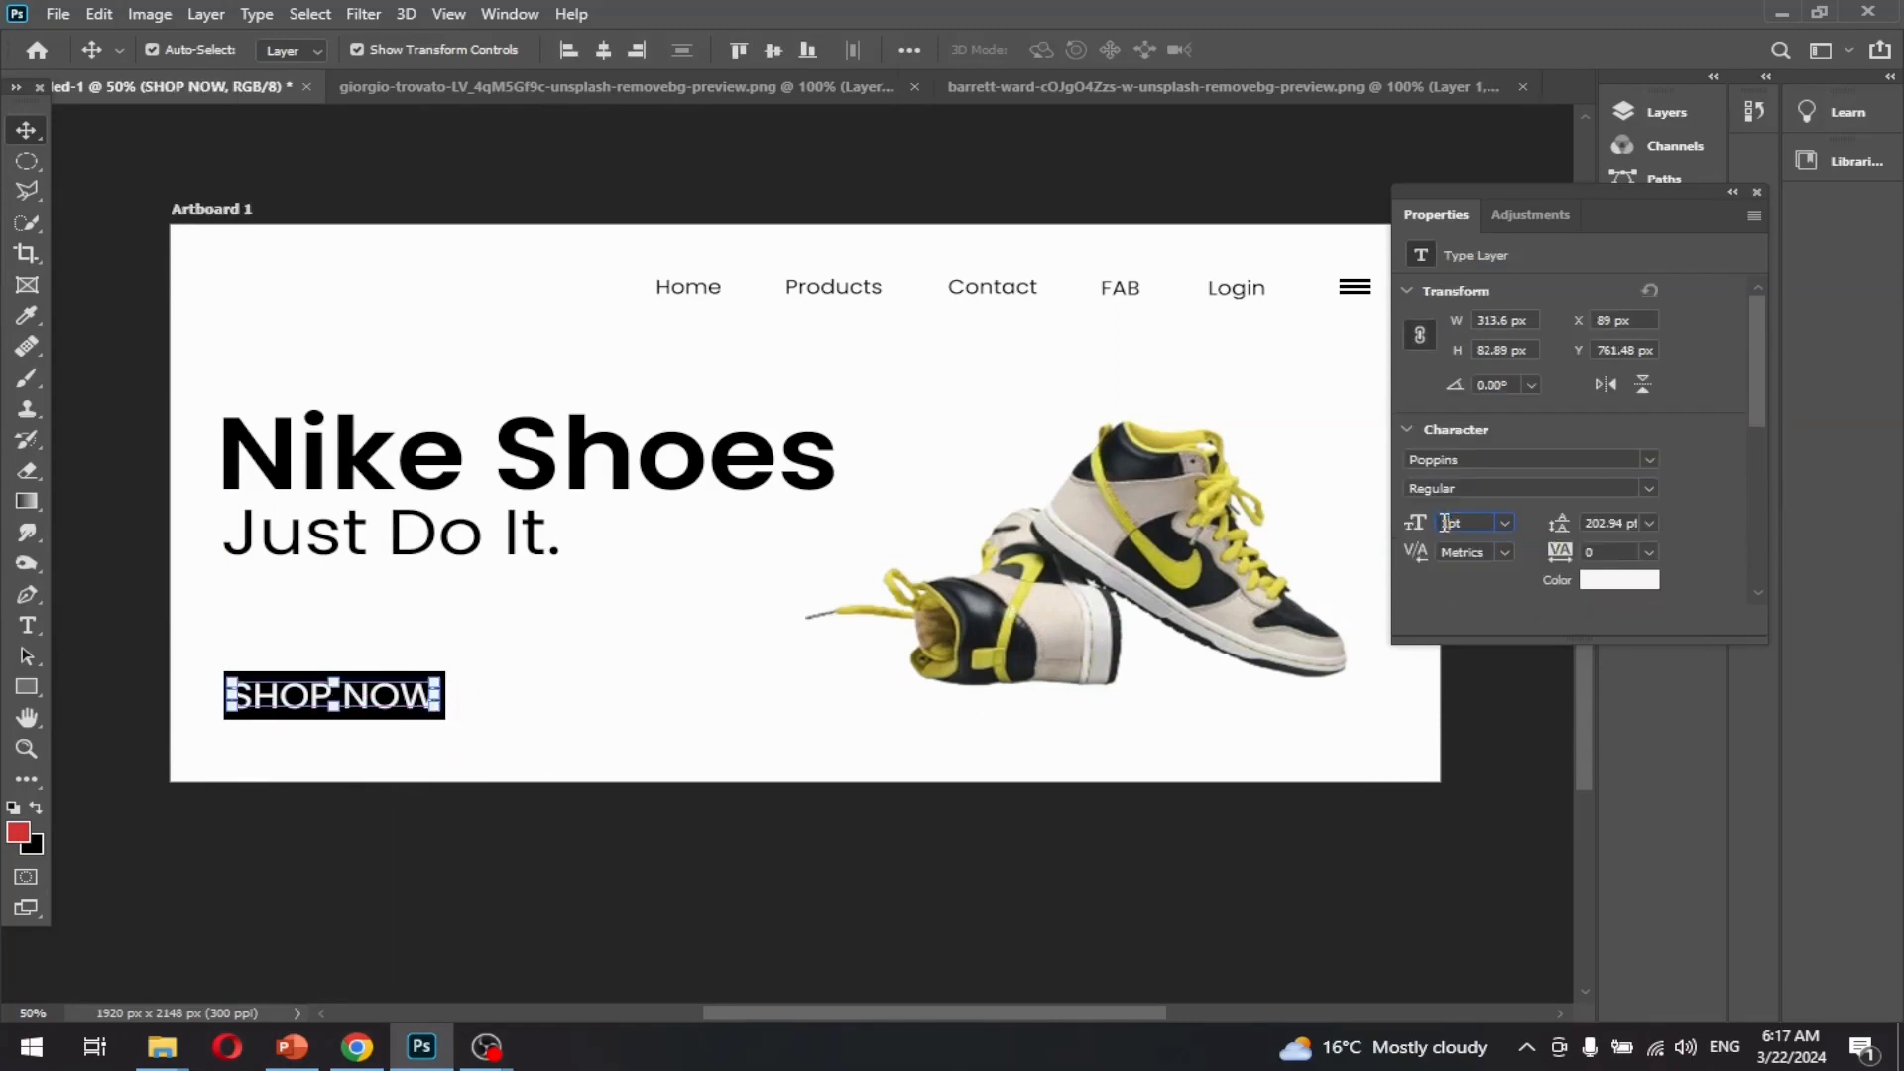
{"action": "key", "text": "Return"}
{"action": "left_click_drag", "start_coordinate": [364, 709], "coordinate": [374, 710]}
{"action": "left_click", "coordinate": [672, 927]}
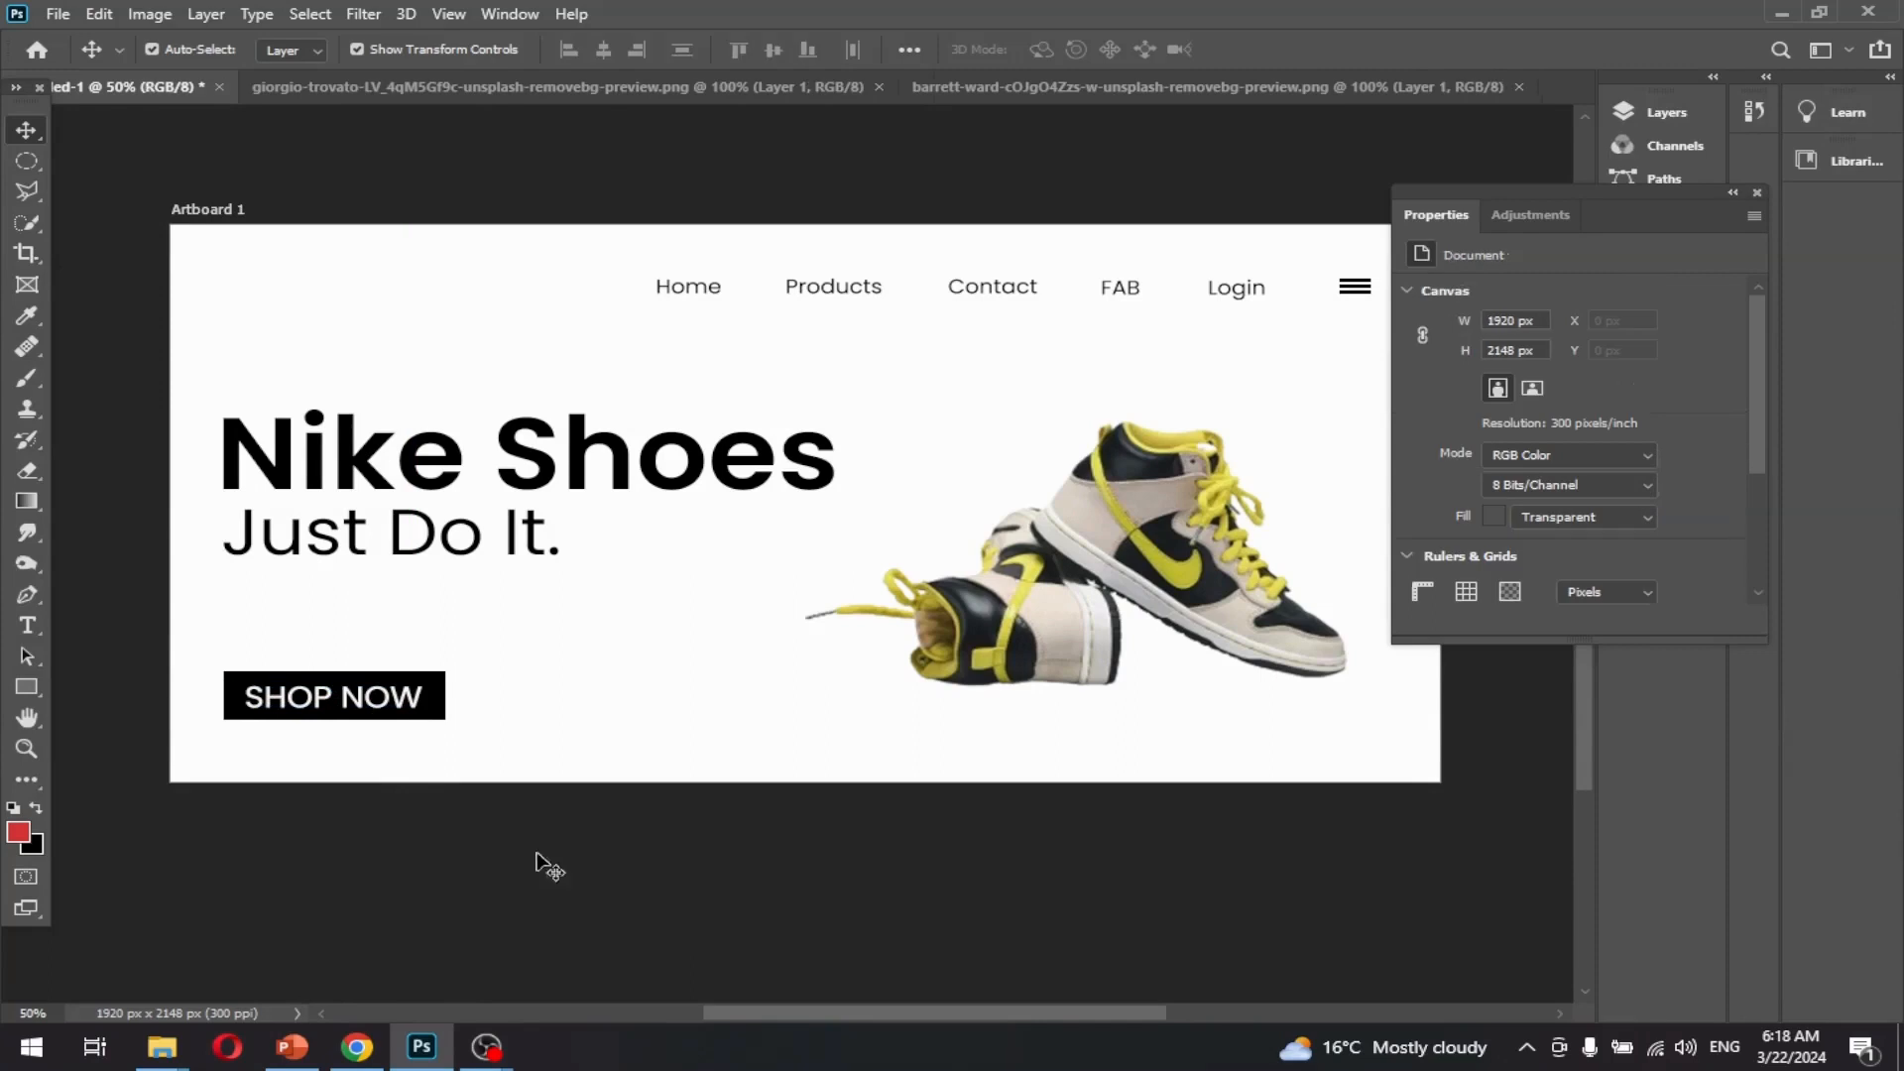
- Give the Home navigation text a heavier Poppins weight and move the shoe image slightly up
{"action": "left_click", "coordinate": [685, 289]}
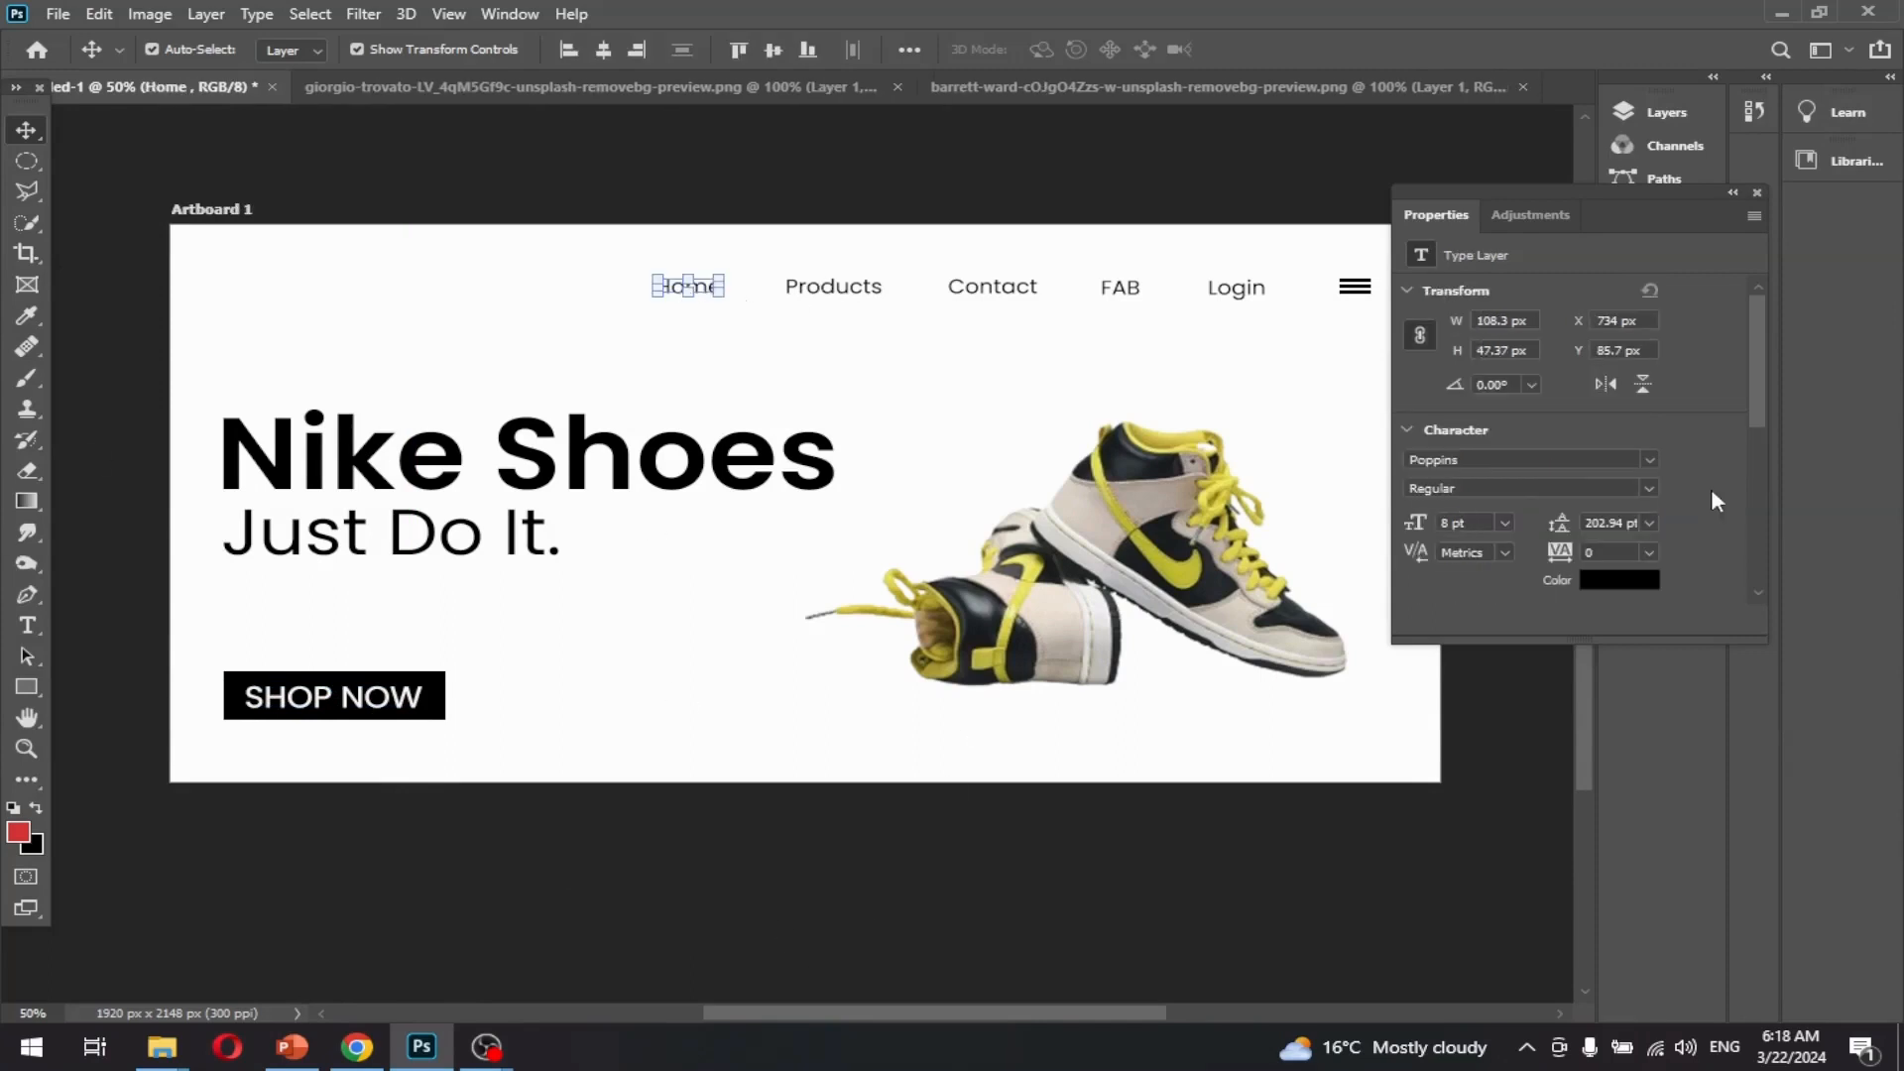
{"action": "left_click", "coordinate": [1648, 487]}
{"action": "left_click", "coordinate": [1468, 659]}
{"action": "left_click", "coordinate": [1156, 842]}
{"action": "left_click_drag", "start_coordinate": [1087, 643], "coordinate": [1080, 621]}
{"action": "left_click", "coordinate": [985, 875]}
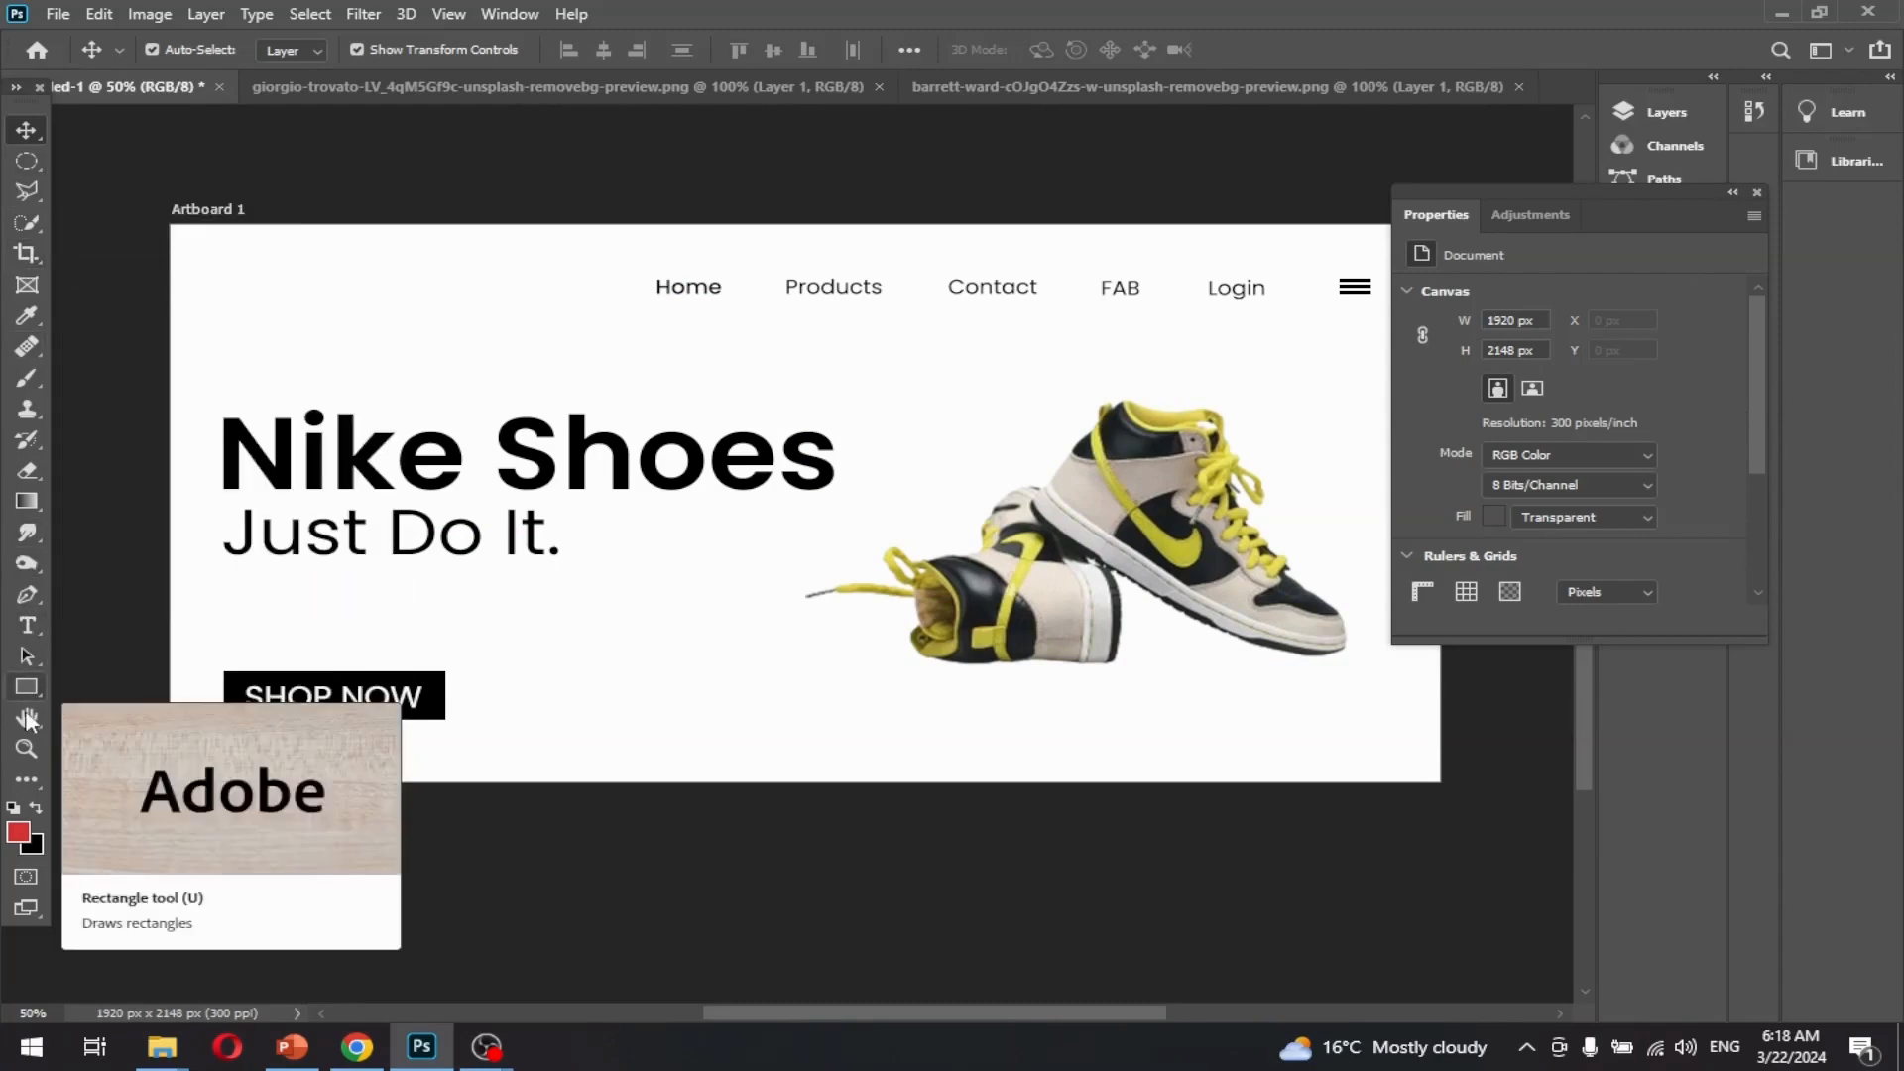
- Try a closed curved Pen path sweeping from below the artboard, across the shoes and past the artboard's right edge
{"action": "key", "text": "p"}
{"action": "left_click", "coordinate": [709, 775]}
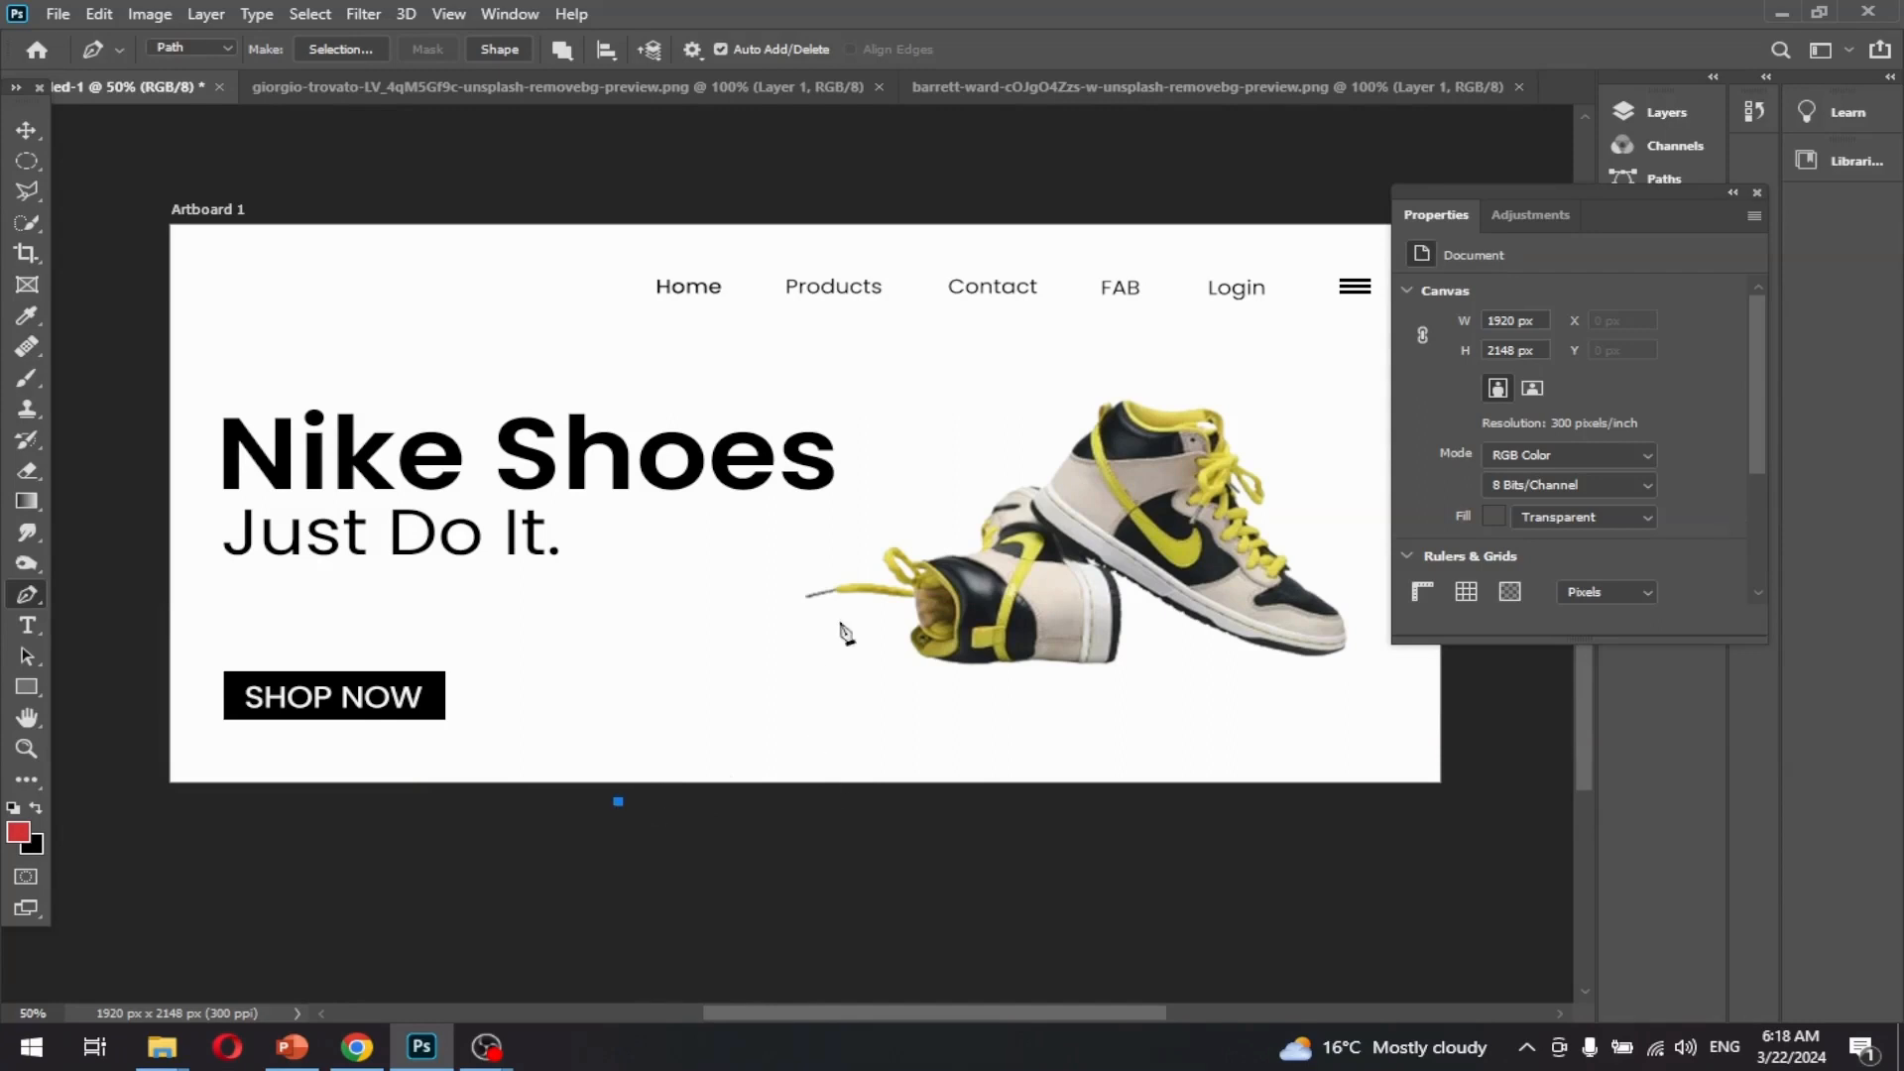
{"action": "left_click_drag", "start_coordinate": [950, 490], "coordinate": [1237, 423]}
{"action": "left_click_drag", "start_coordinate": [1376, 362], "coordinate": [1166, 482]}
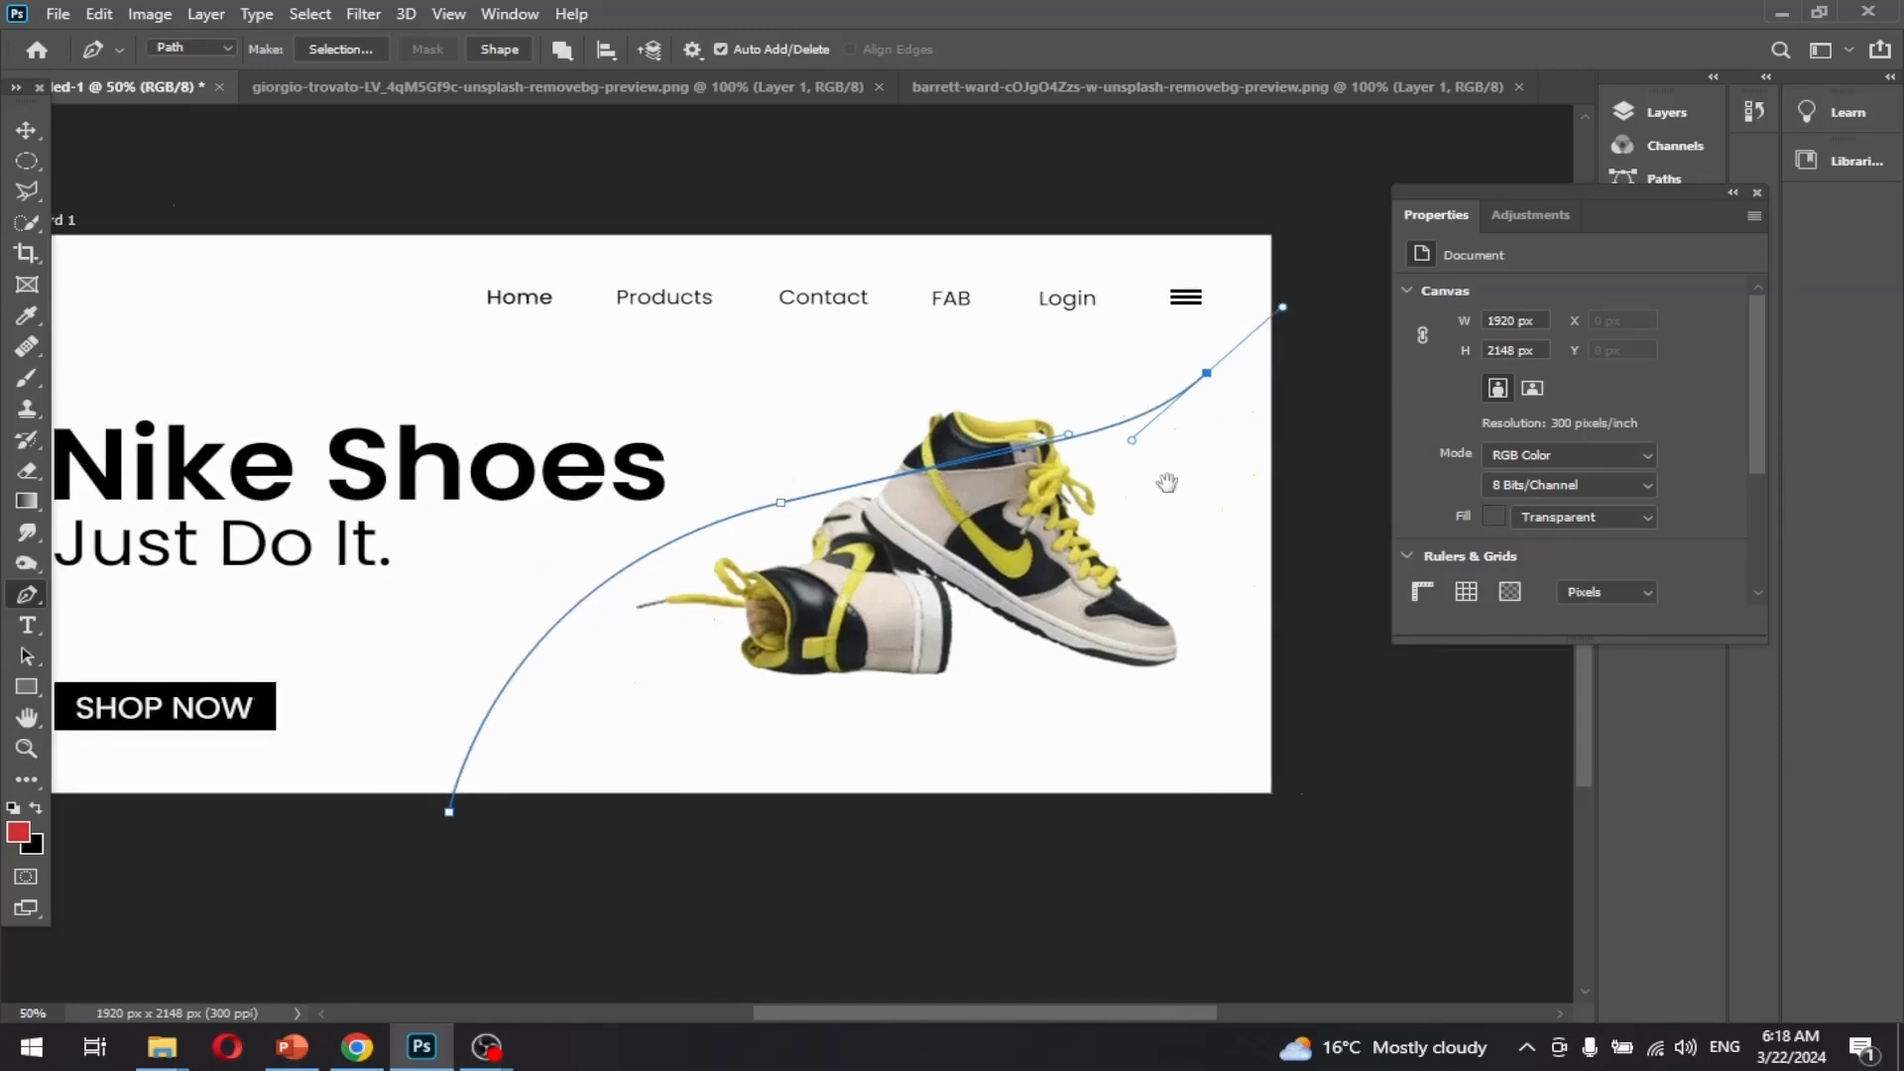
{"action": "left_click", "coordinate": [1299, 282]}
{"action": "left_click", "coordinate": [1326, 825]}
{"action": "left_click_drag", "start_coordinate": [838, 876], "coordinate": [709, 871]}
{"action": "left_click", "coordinate": [450, 813]}
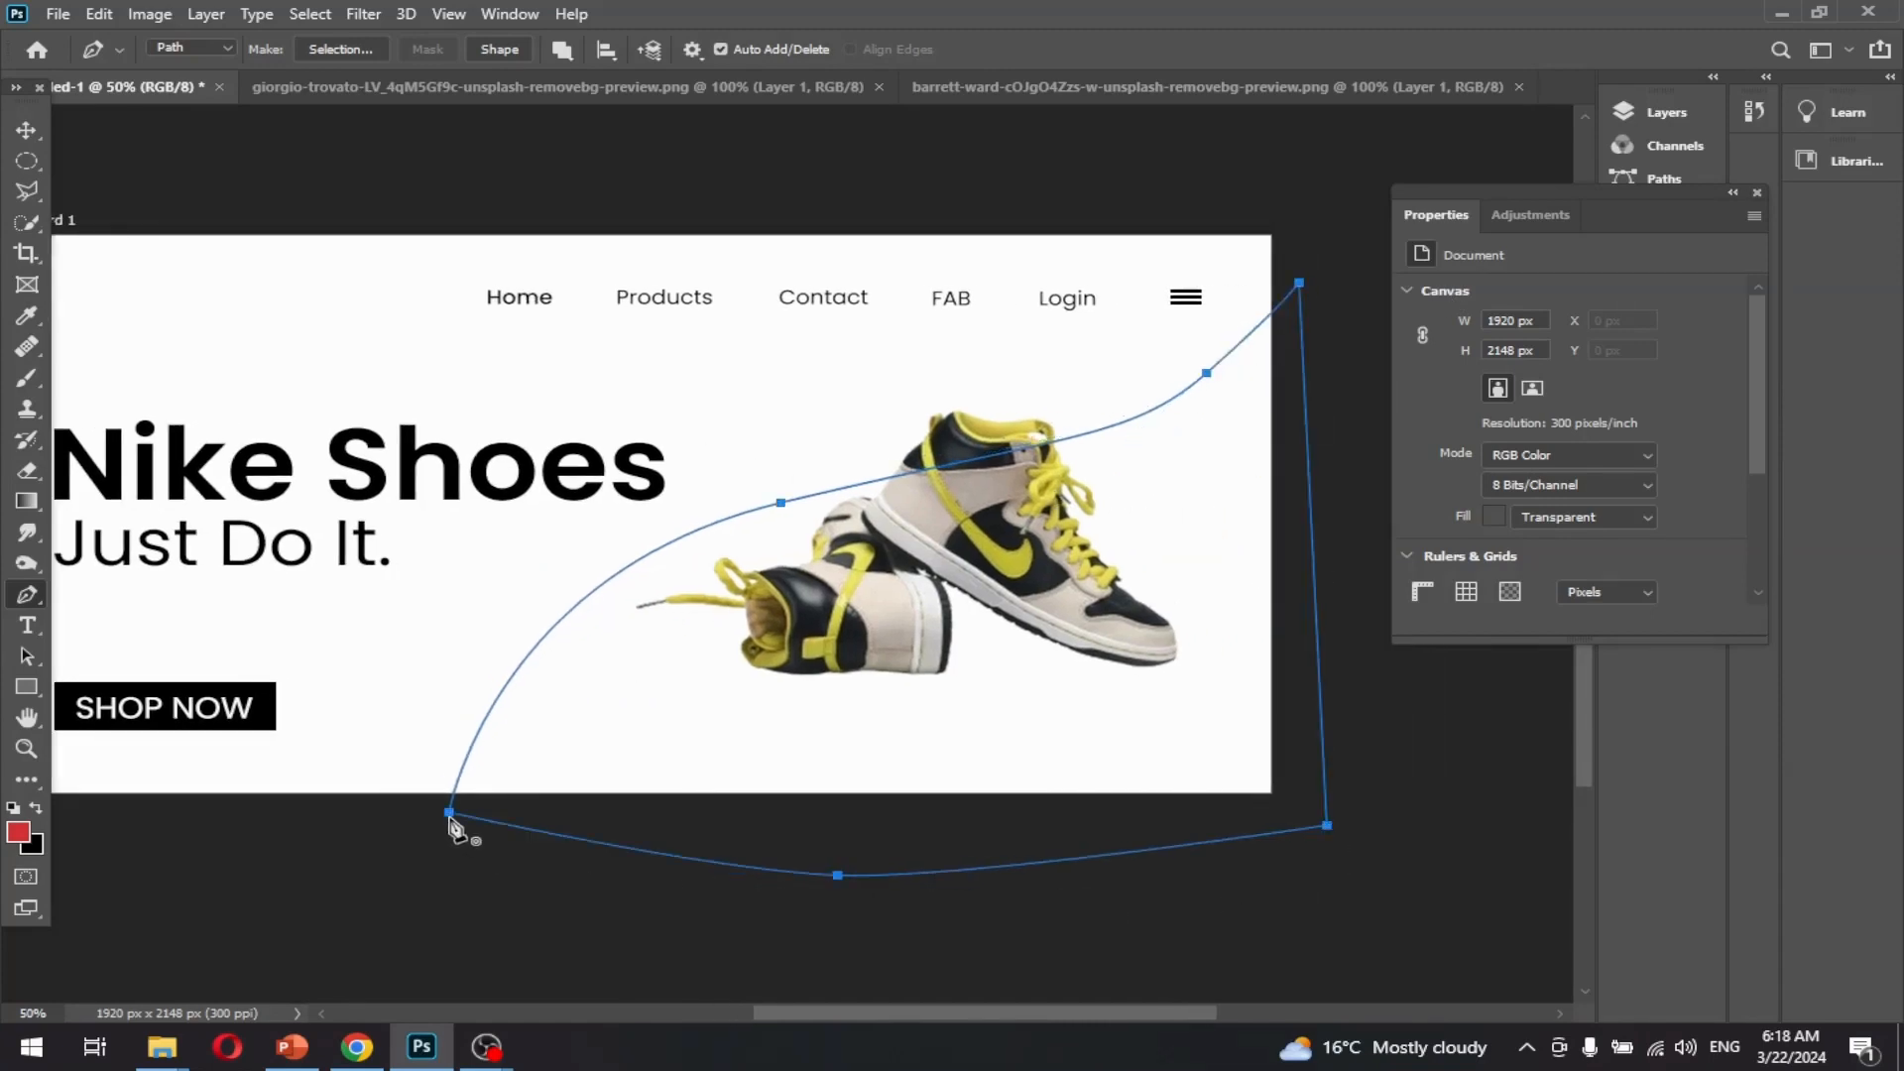
- Delete the curved Pen path drawn across the shoes
{"action": "left_click", "coordinate": [28, 686]}
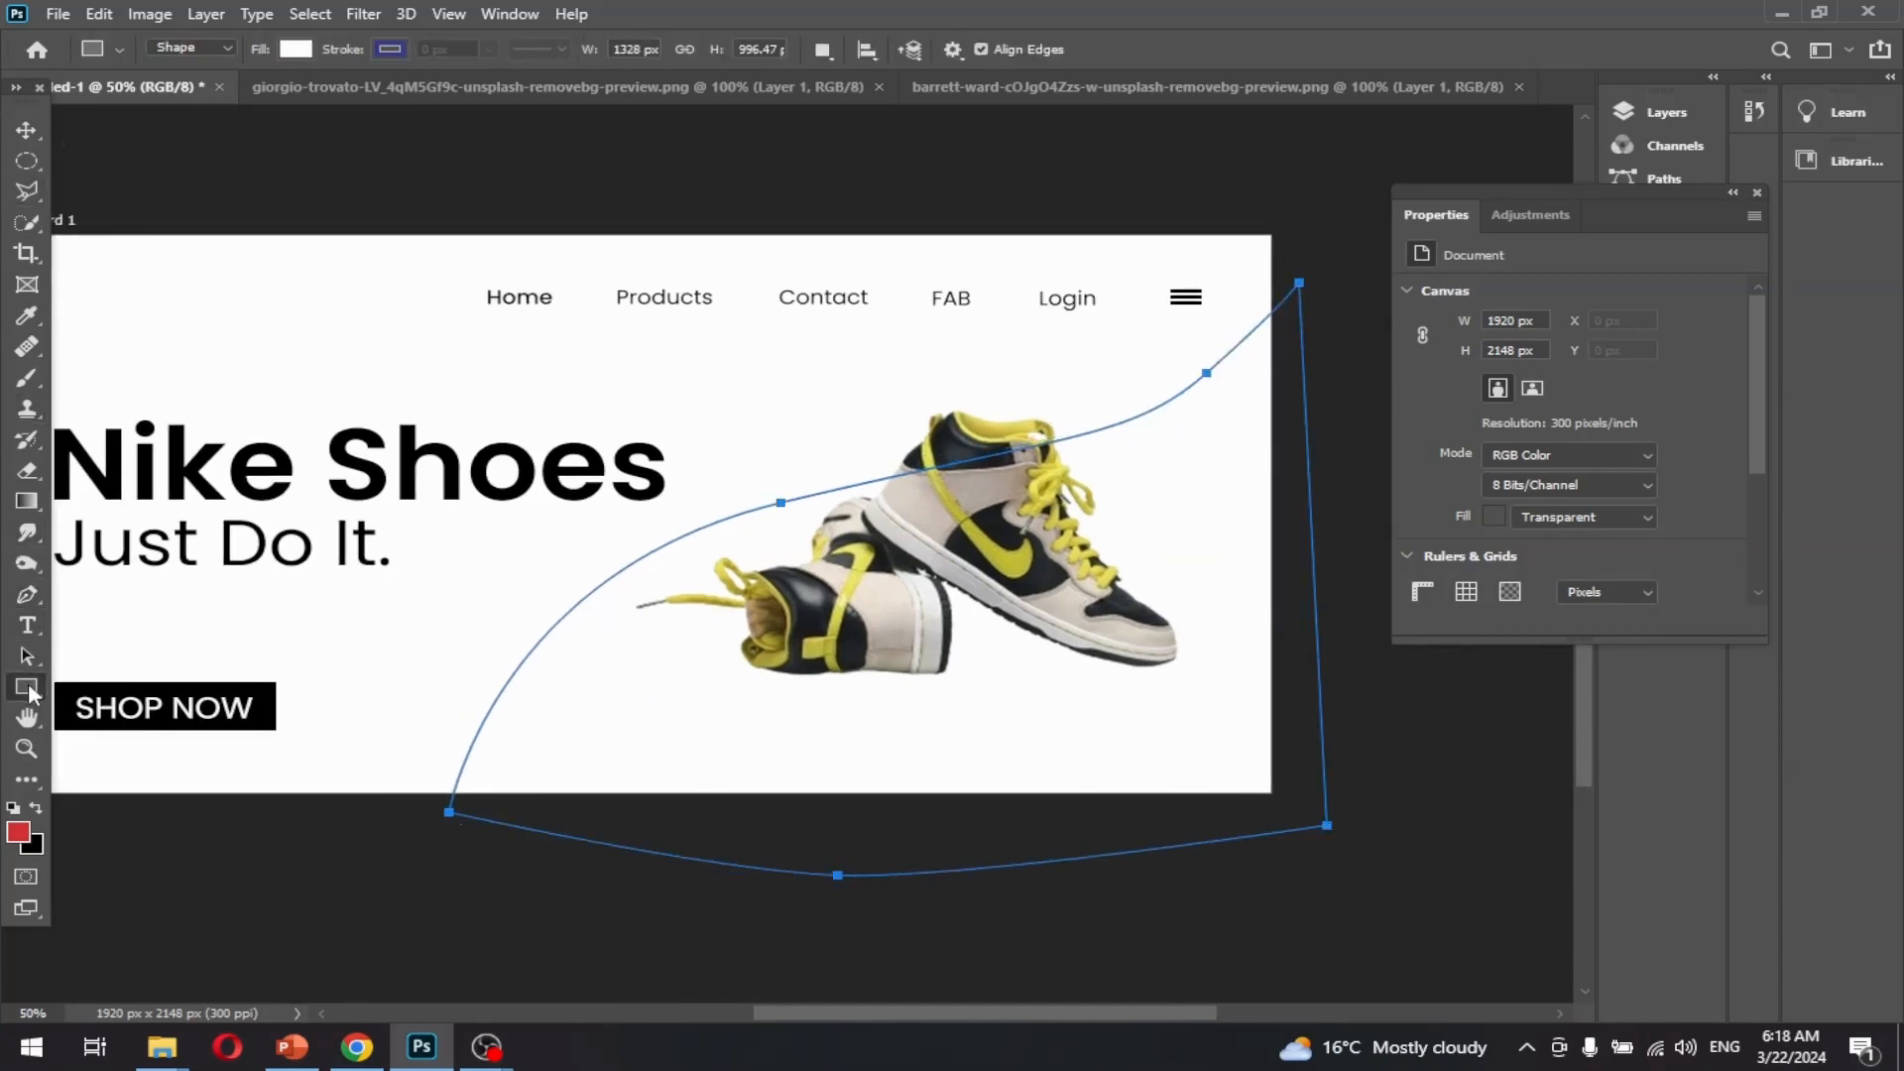
{"action": "left_click", "coordinate": [28, 131]}
{"action": "left_click_drag", "start_coordinate": [1328, 779], "coordinate": [1310, 786]}
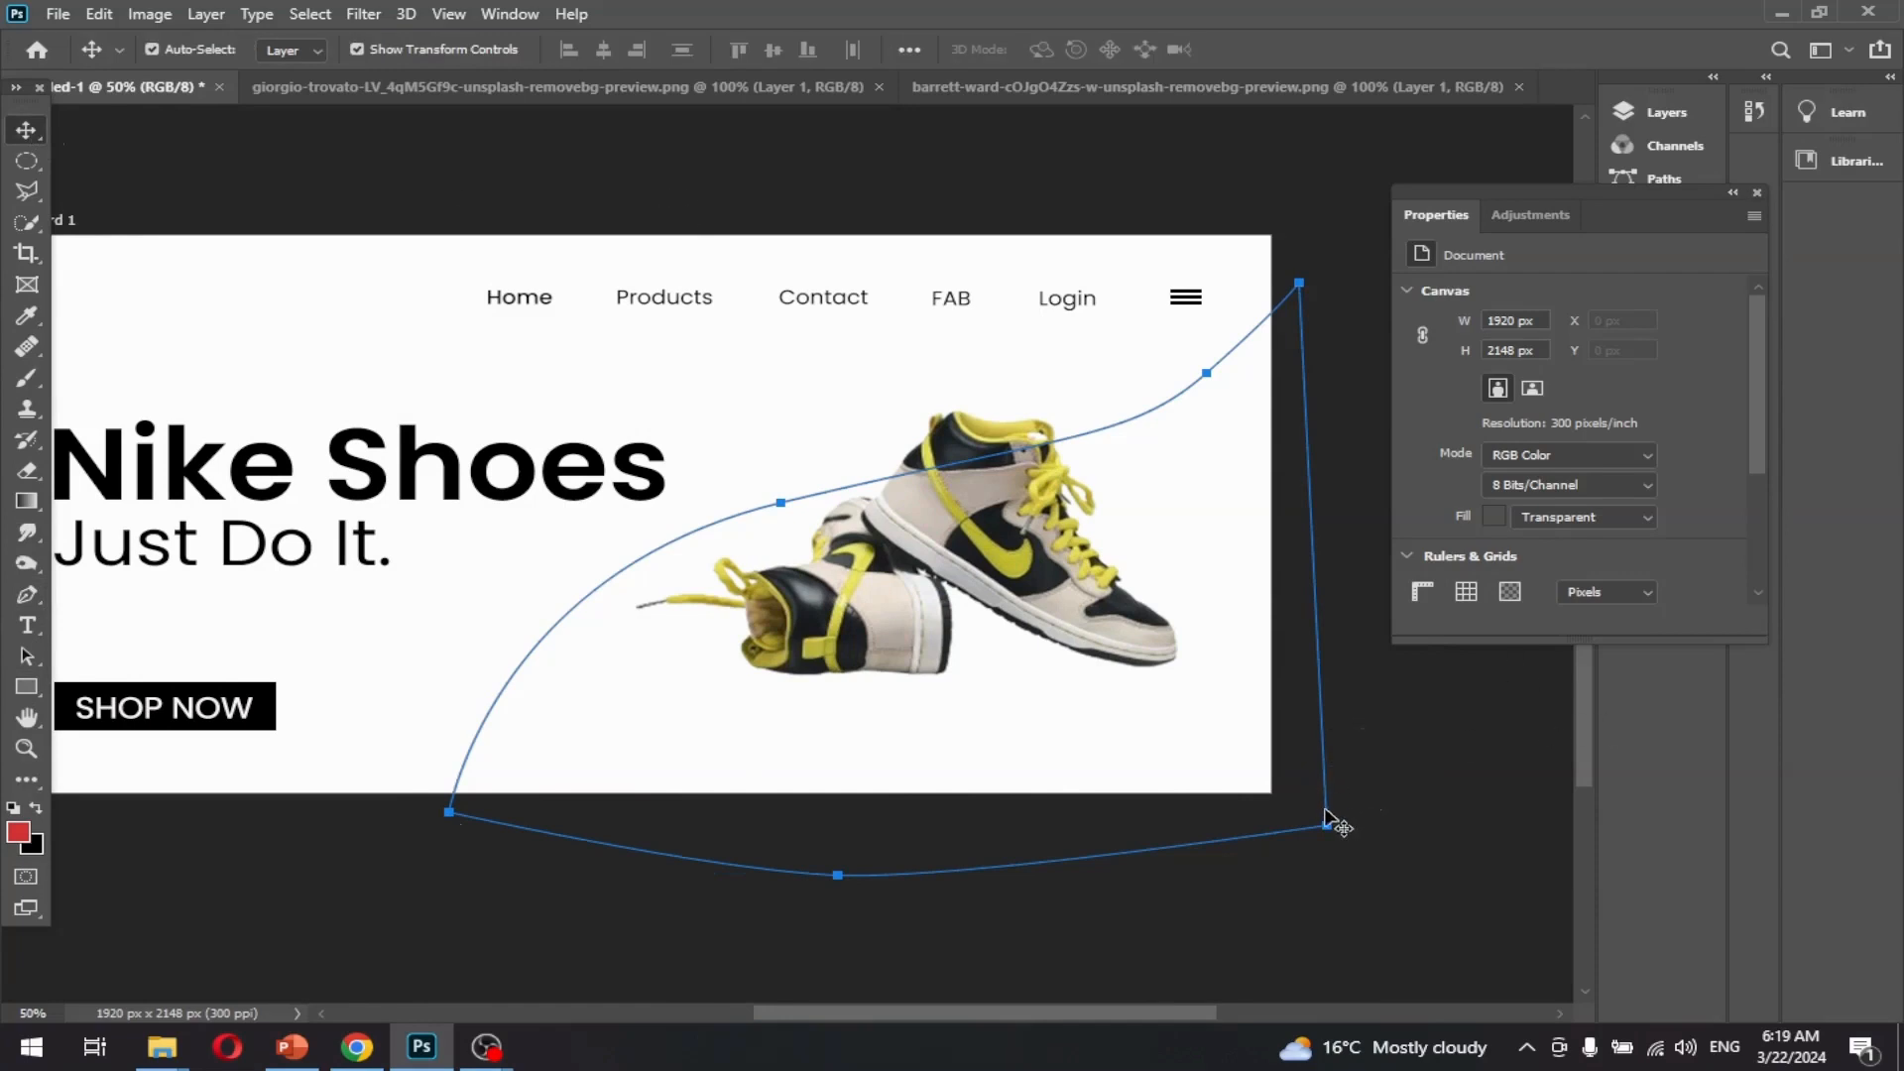
{"action": "key", "text": "Delete"}
- Draw a flat black-filled ellipse about 693 by 47 px below the shoes and move it up against the soles
{"action": "right_click", "coordinate": [21, 686]}
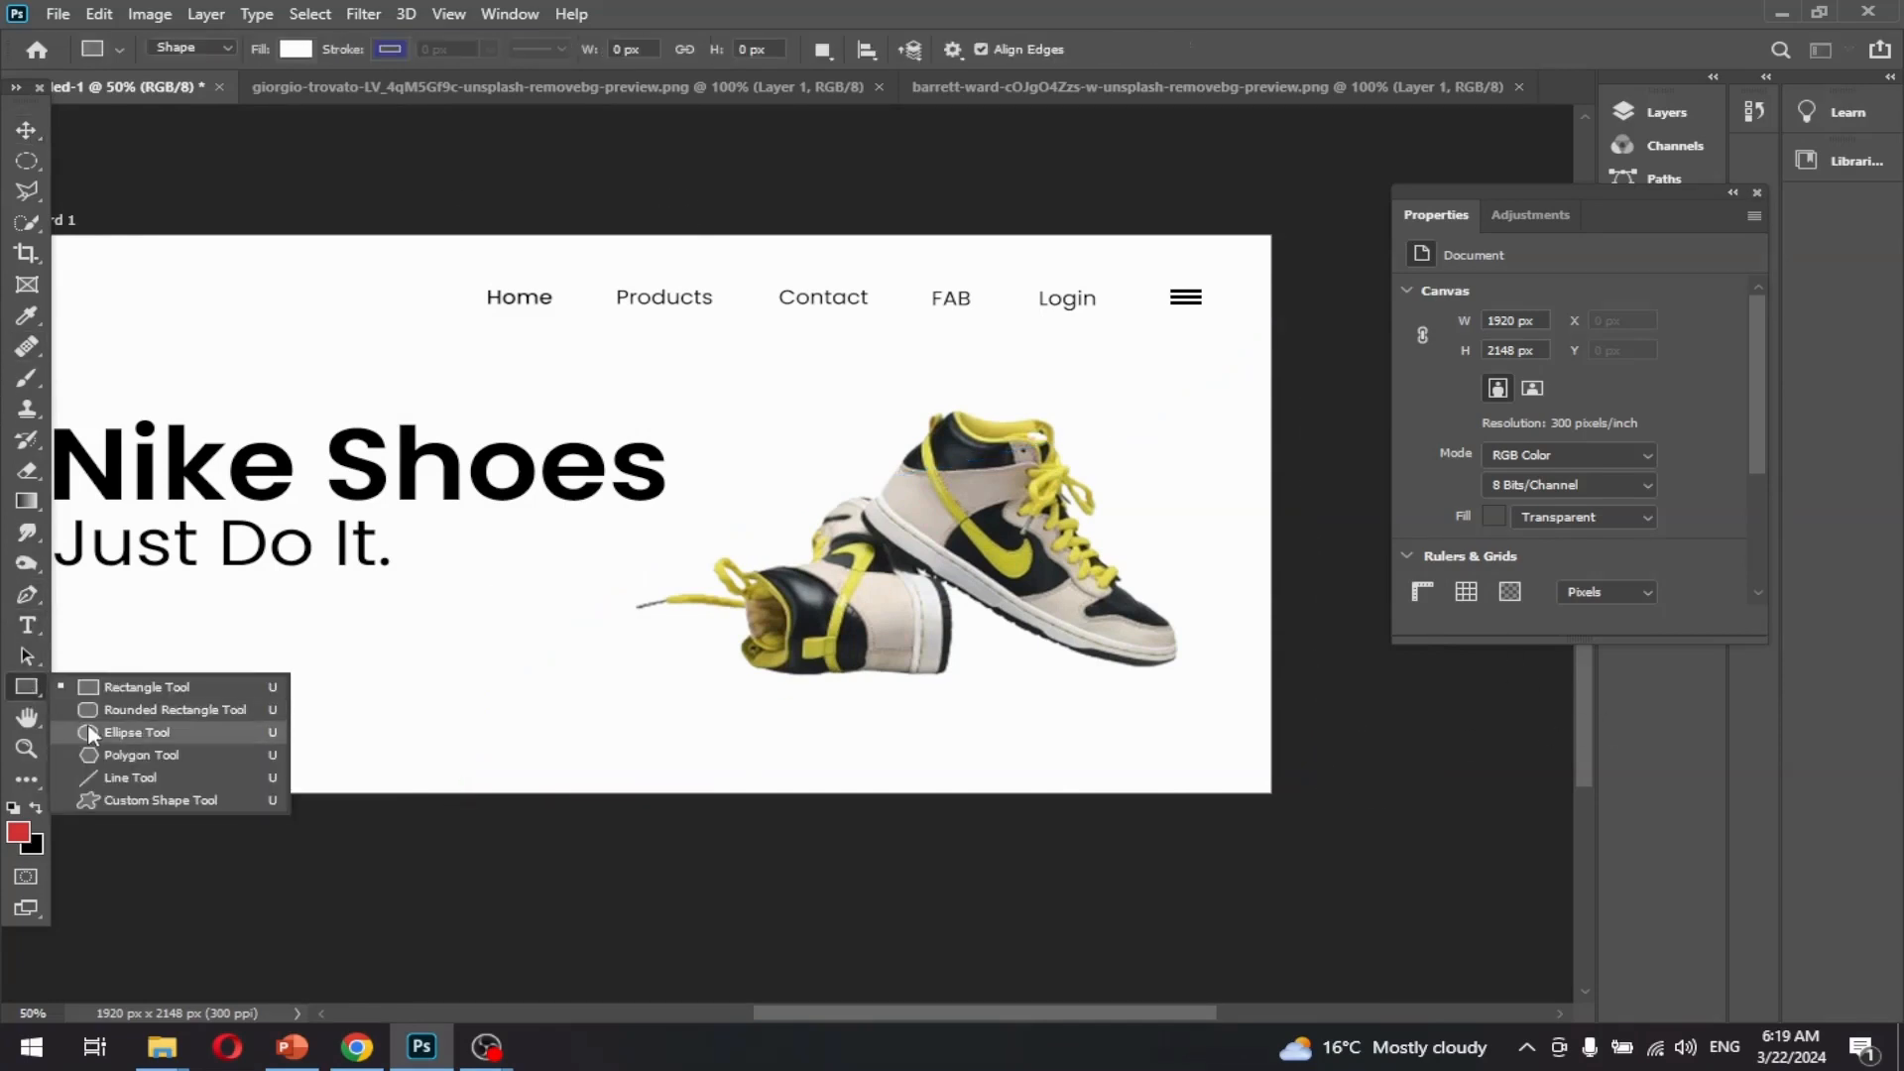
{"action": "left_click", "coordinate": [88, 731]}
{"action": "left_click_drag", "start_coordinate": [761, 686], "coordinate": [1222, 716]}
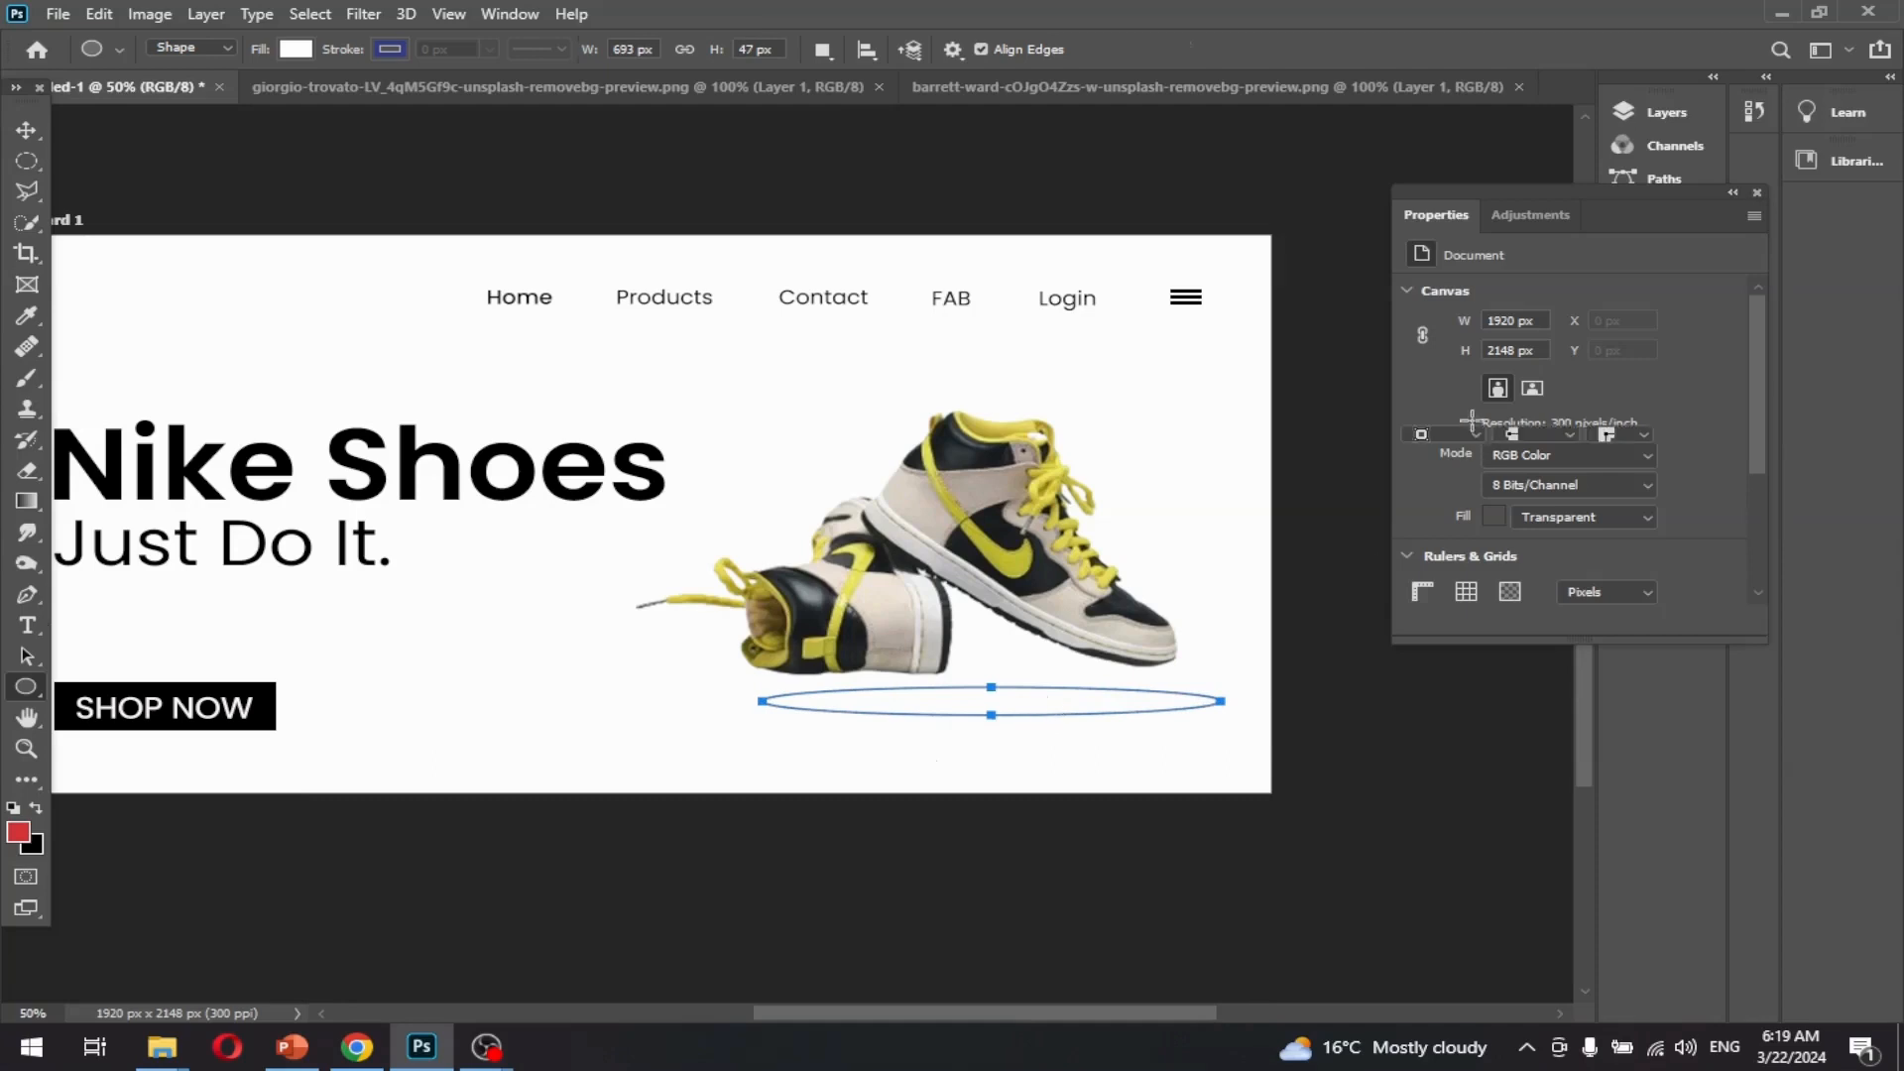
{"action": "left_click", "coordinate": [1419, 402]}
{"action": "left_click", "coordinate": [1447, 531]}
{"action": "key", "text": "v"}
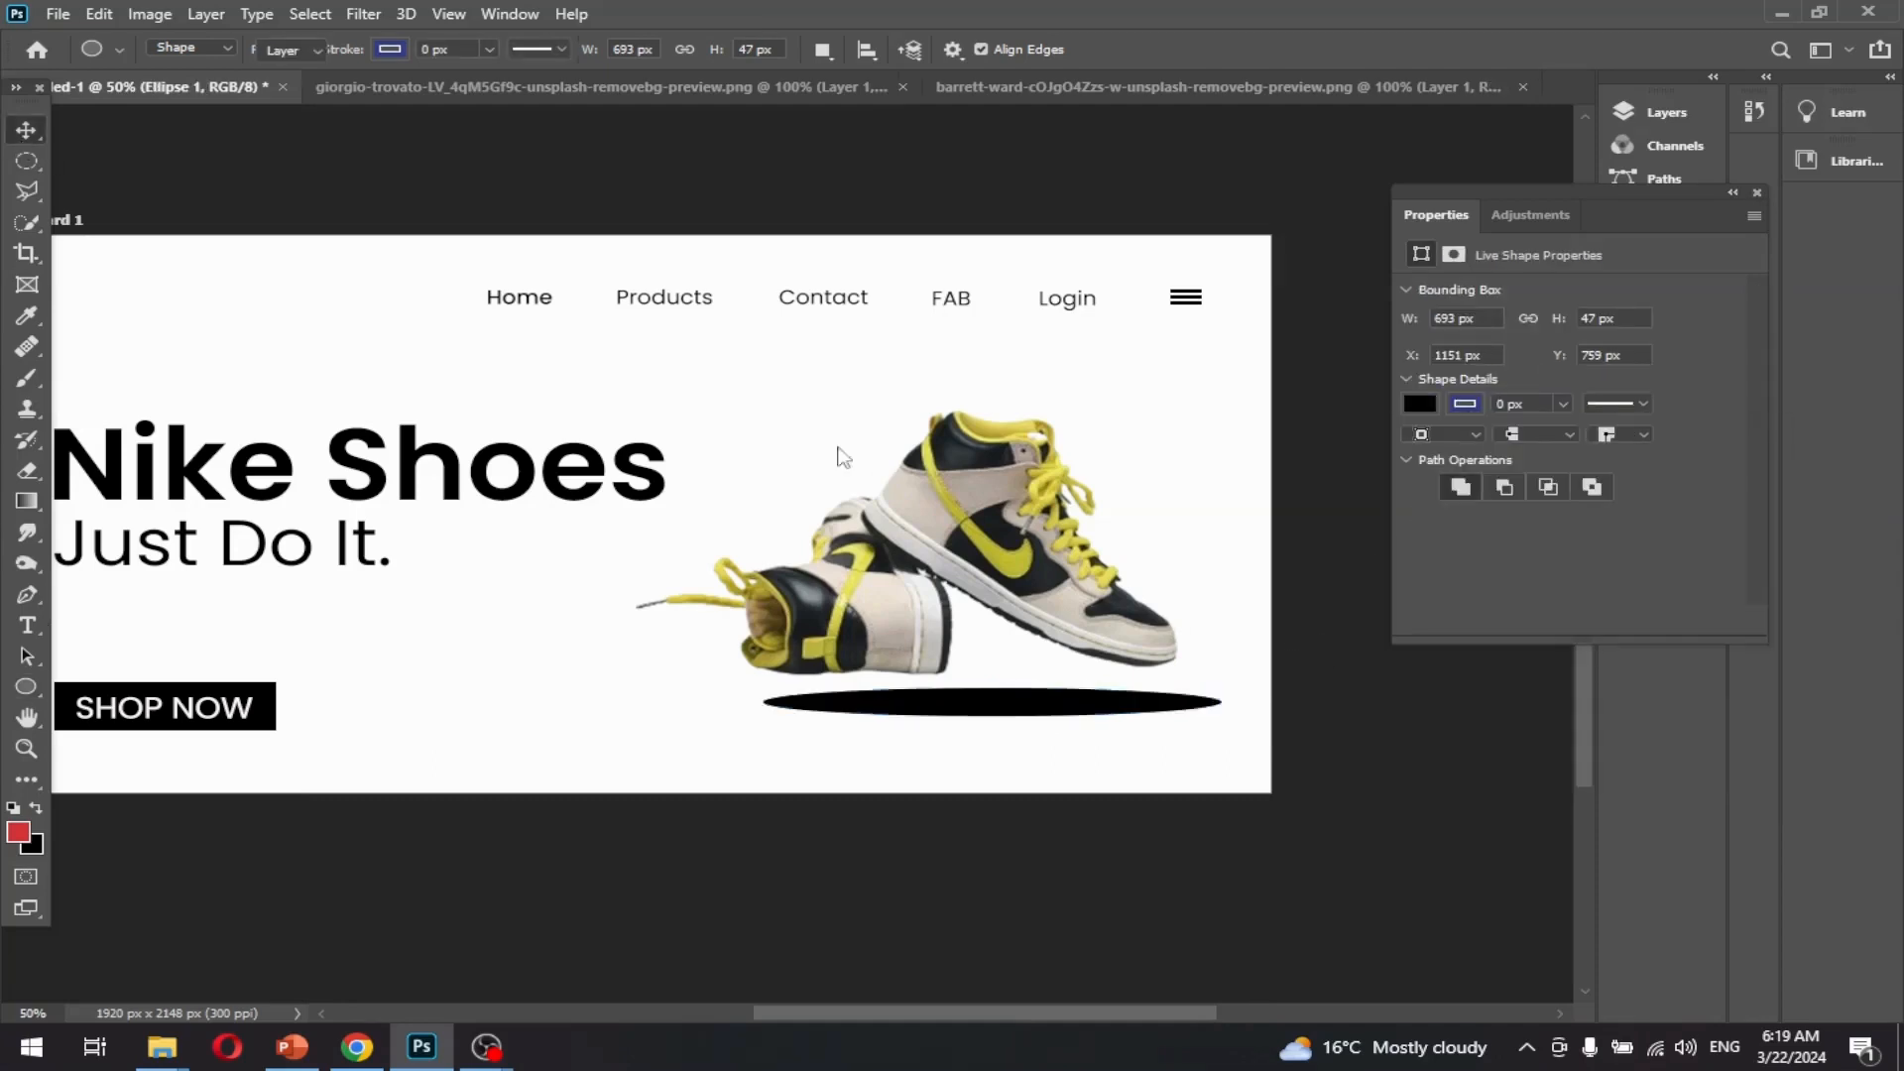
{"action": "left_click_drag", "start_coordinate": [1041, 710], "coordinate": [1026, 687]}
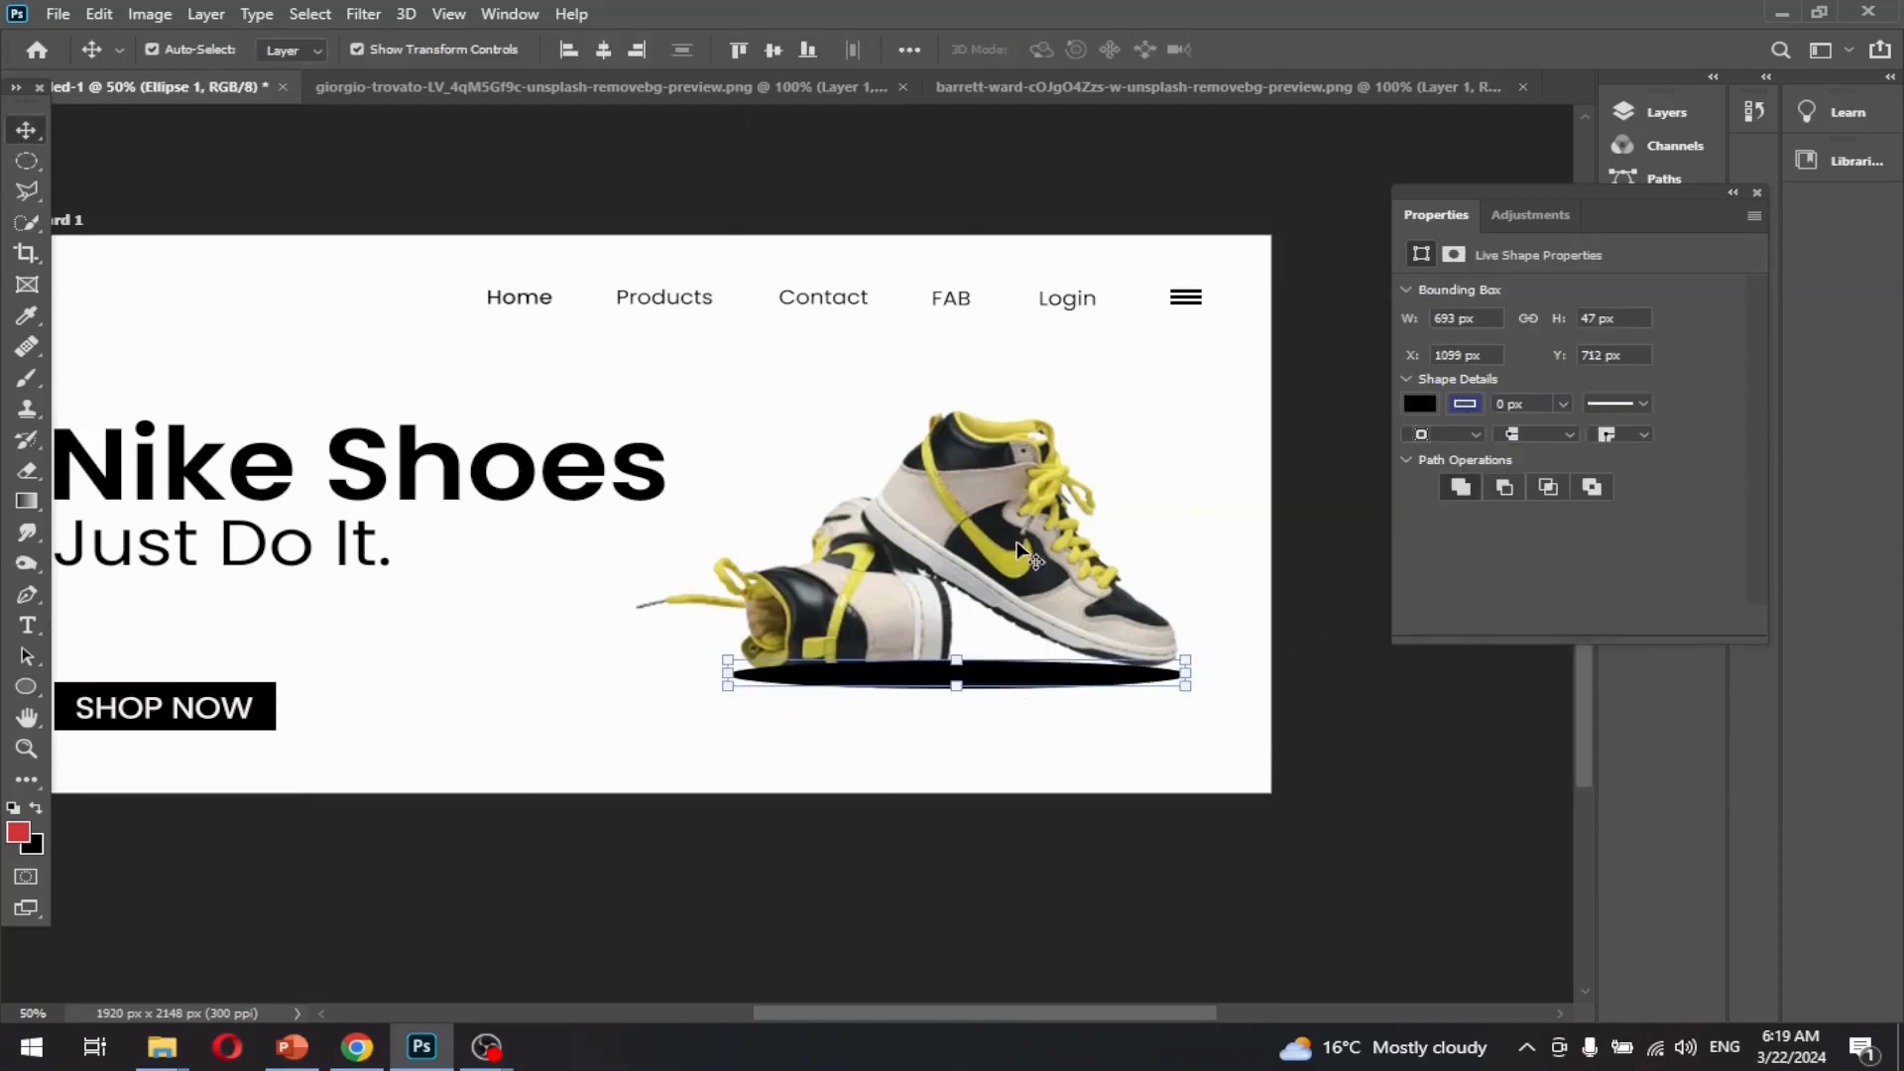
- Move the shoe image layer above the ellipse layer in the layer order
{"action": "left_click", "coordinate": [922, 654]}
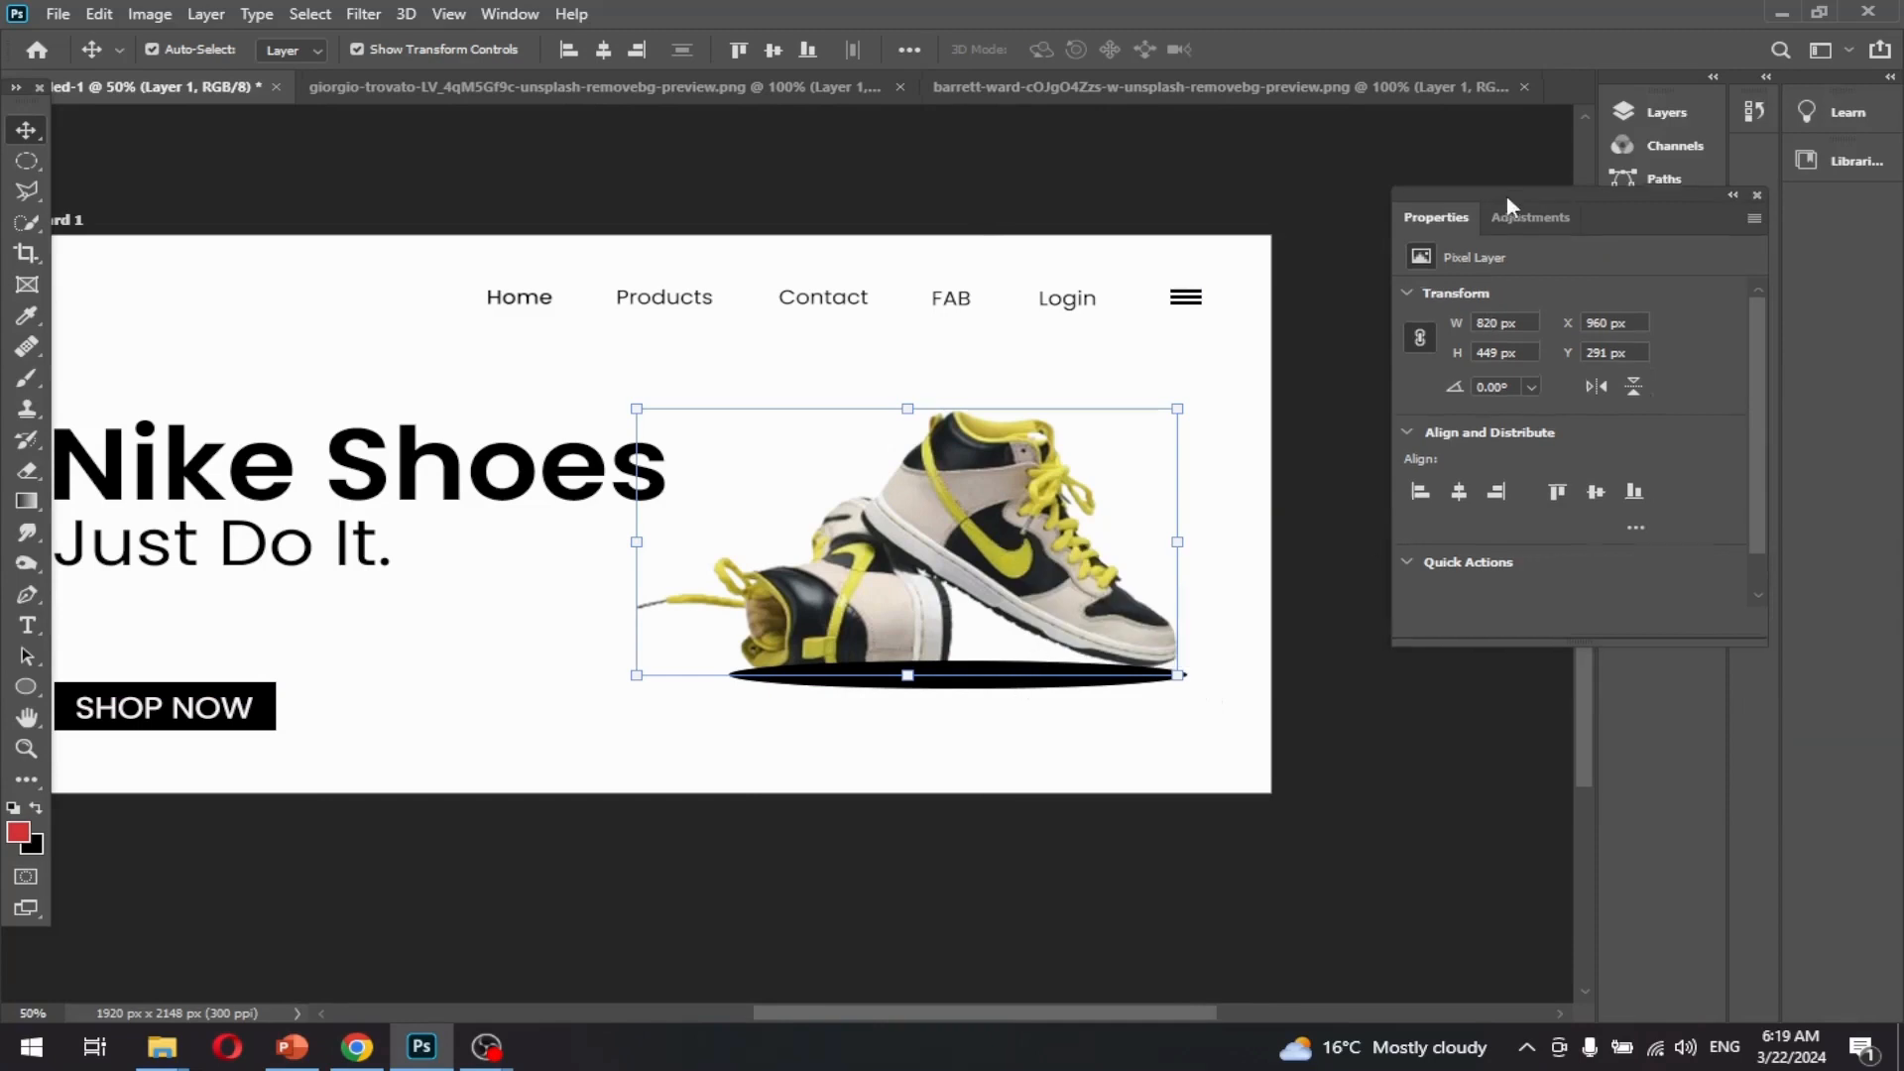
{"action": "left_click_drag", "start_coordinate": [1507, 194], "coordinate": [1482, 329]}
{"action": "left_click", "coordinate": [1656, 109]}
{"action": "left_click_drag", "start_coordinate": [1440, 523], "coordinate": [1422, 266]}
{"action": "left_click", "coordinate": [1071, 764]}
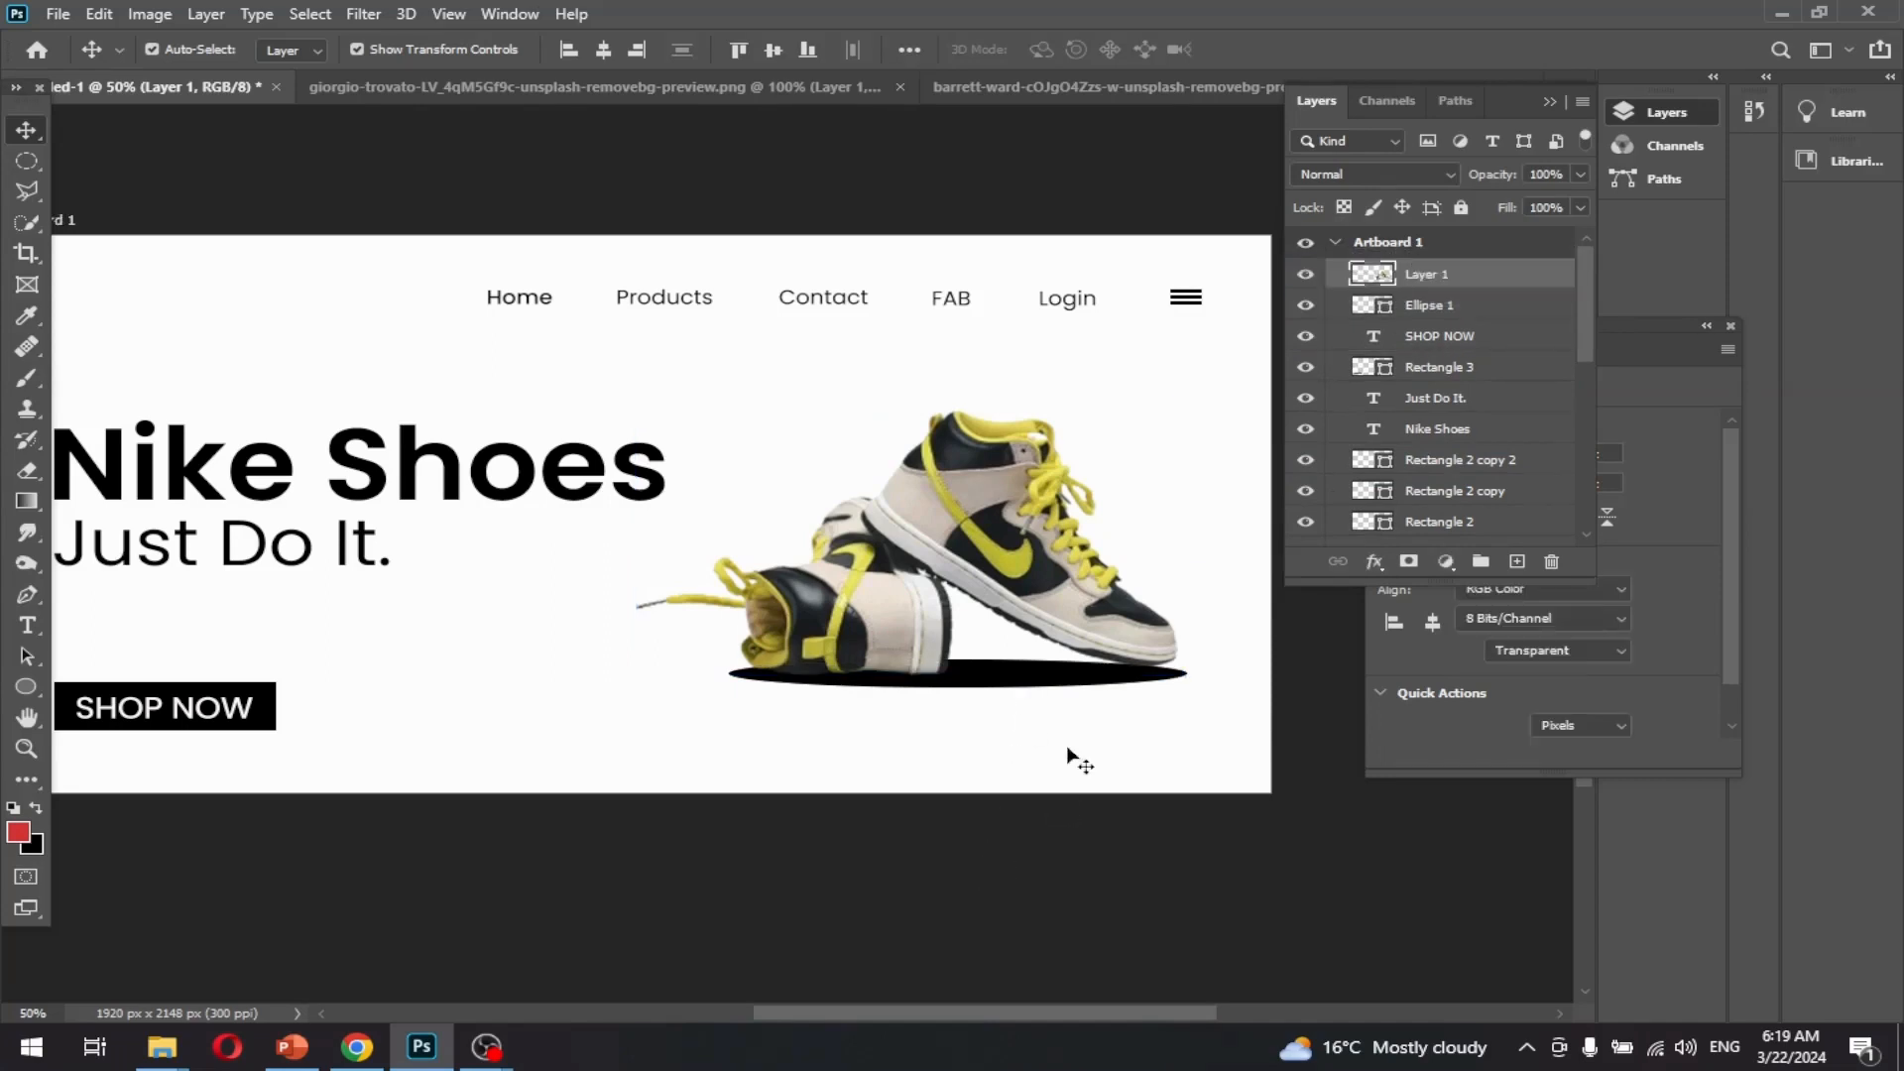
- Stretch the black ellipse to about 105% width and 589% height and place it behind the lower part of the shoes
{"action": "left_click", "coordinate": [1041, 684]}
{"action": "left_click_drag", "start_coordinate": [956, 660], "coordinate": [1000, 553]}
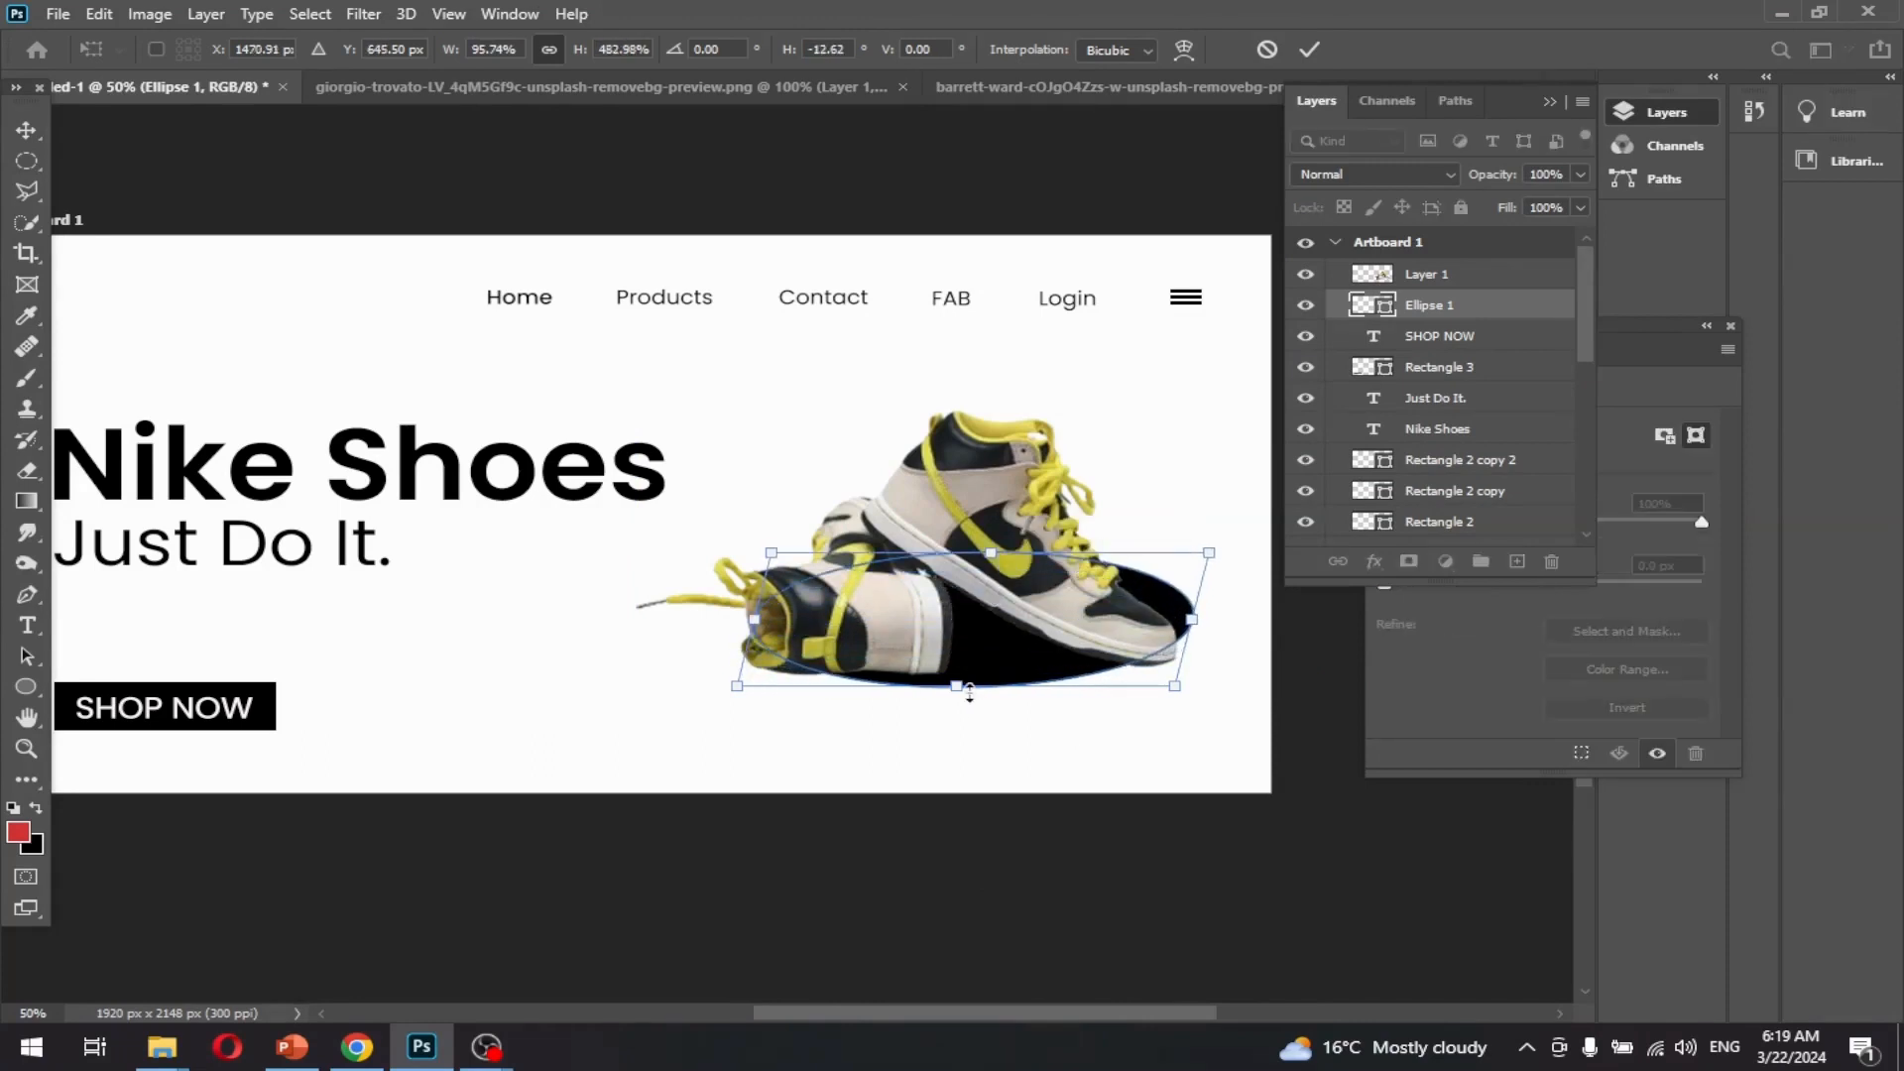
{"action": "left_click_drag", "start_coordinate": [955, 685], "coordinate": [967, 730]}
{"action": "left_click_drag", "start_coordinate": [755, 631], "coordinate": [726, 643]}
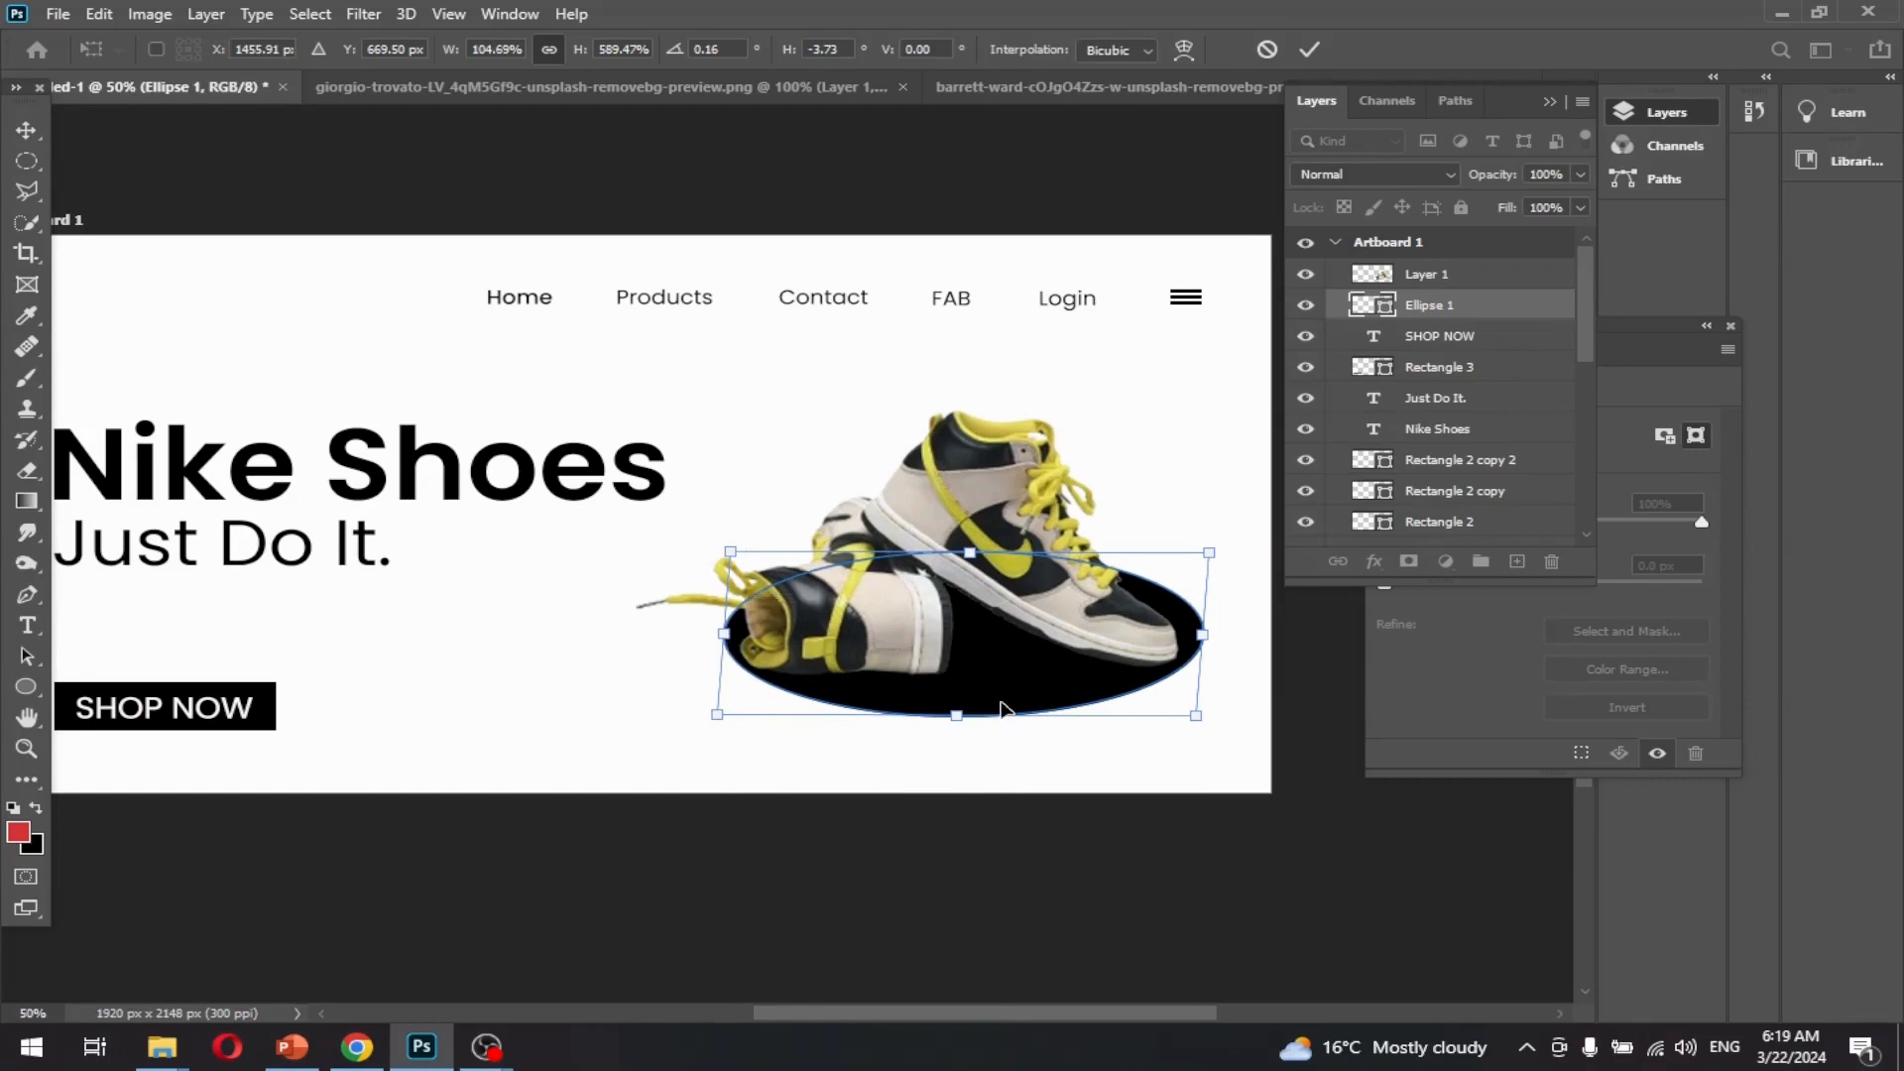
{"action": "left_click_drag", "start_coordinate": [1002, 708], "coordinate": [991, 710]}
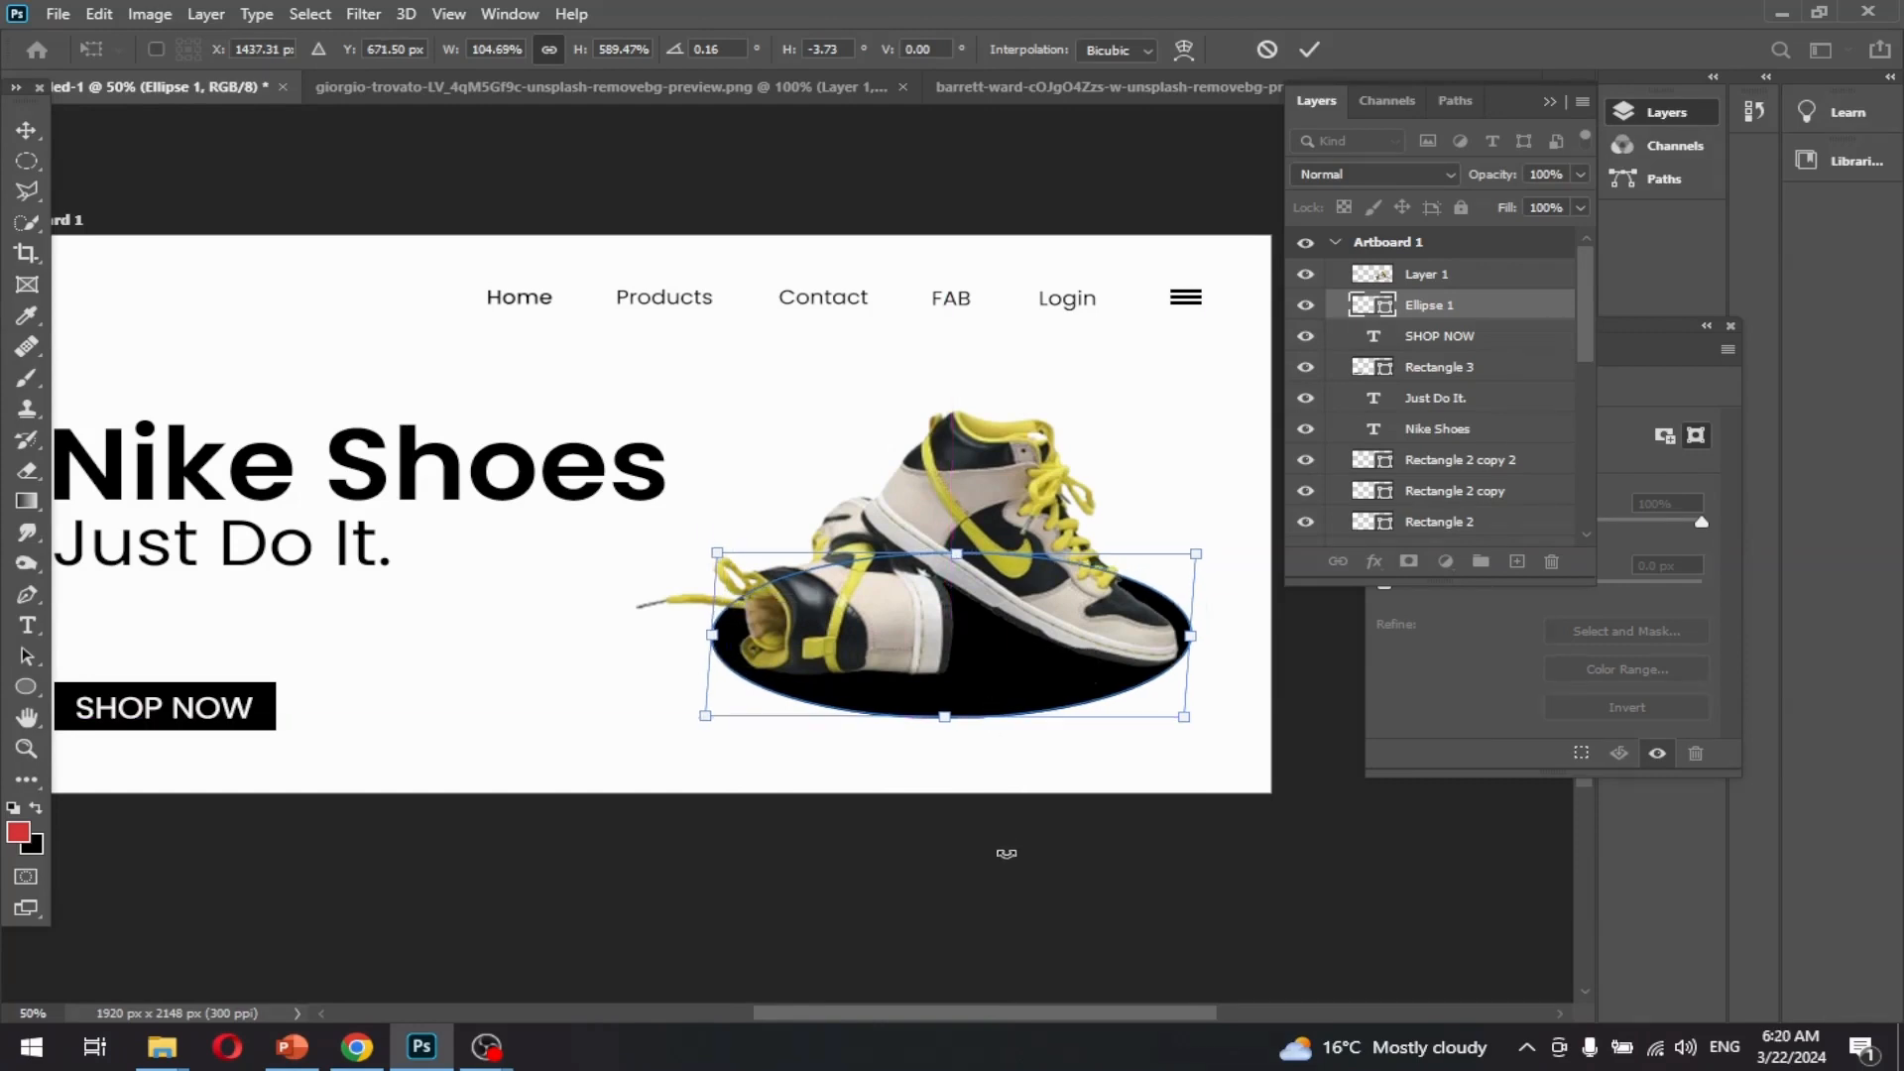
{"action": "left_click", "coordinate": [1308, 52]}
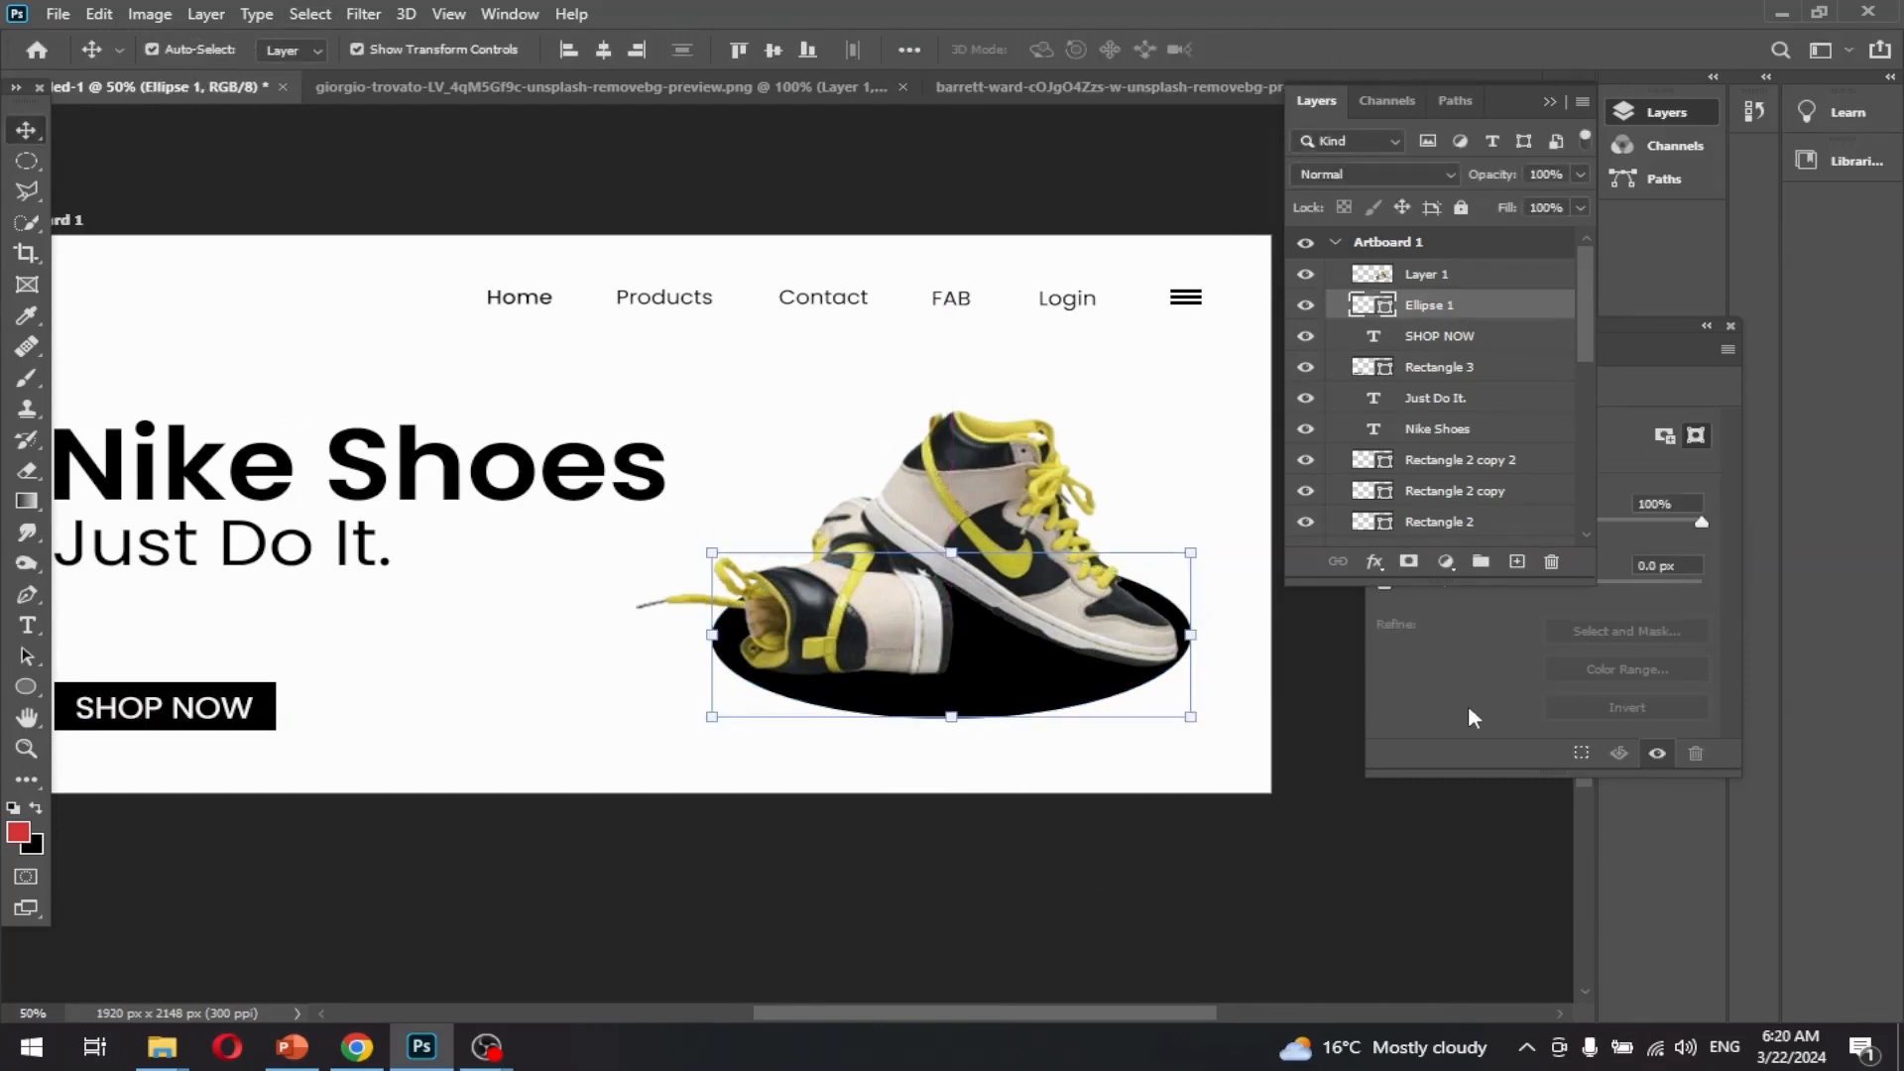
- Add a Drop Shadow effect to the ellipse in the yellow sampled from the shoe's swoosh
{"action": "left_click", "coordinate": [1388, 575]}
{"action": "left_click", "coordinate": [1418, 805]}
{"action": "left_click_drag", "start_coordinate": [1190, 317], "coordinate": [1507, 354]}
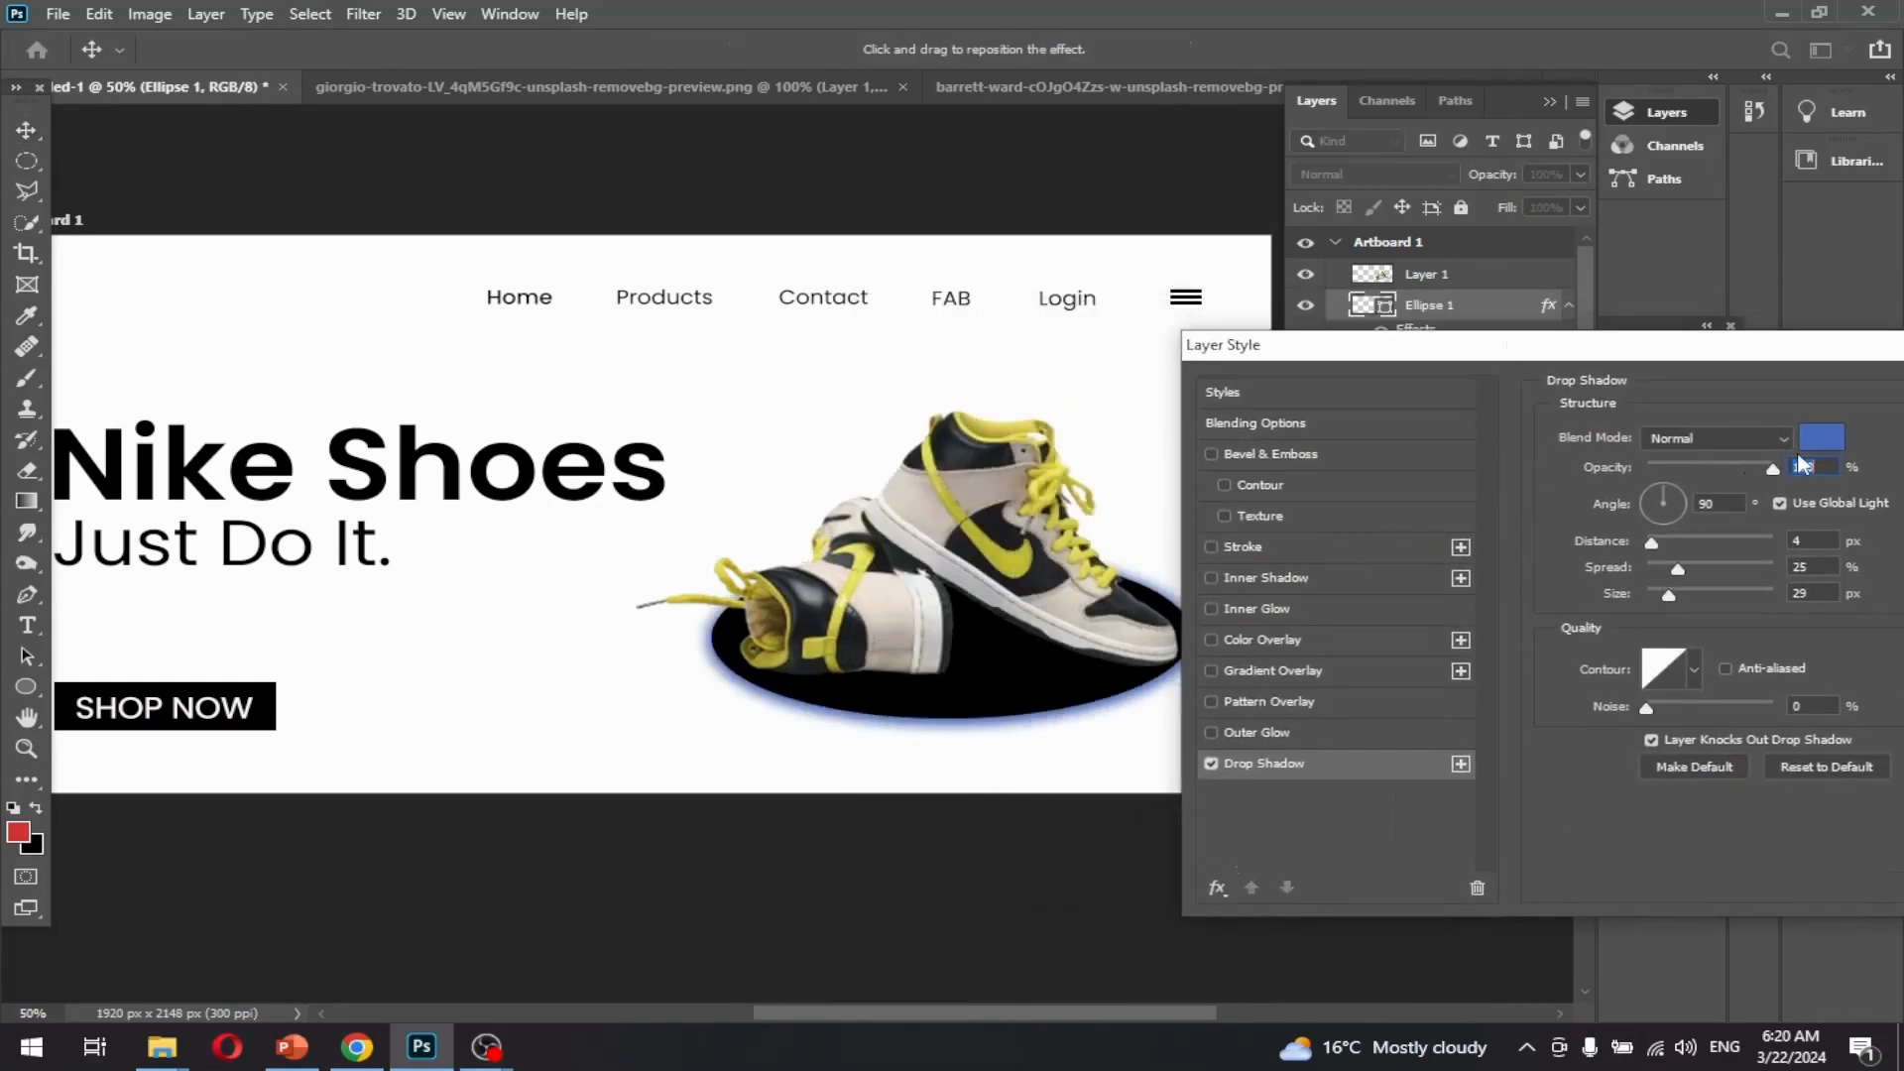
{"action": "left_click", "coordinate": [1808, 448]}
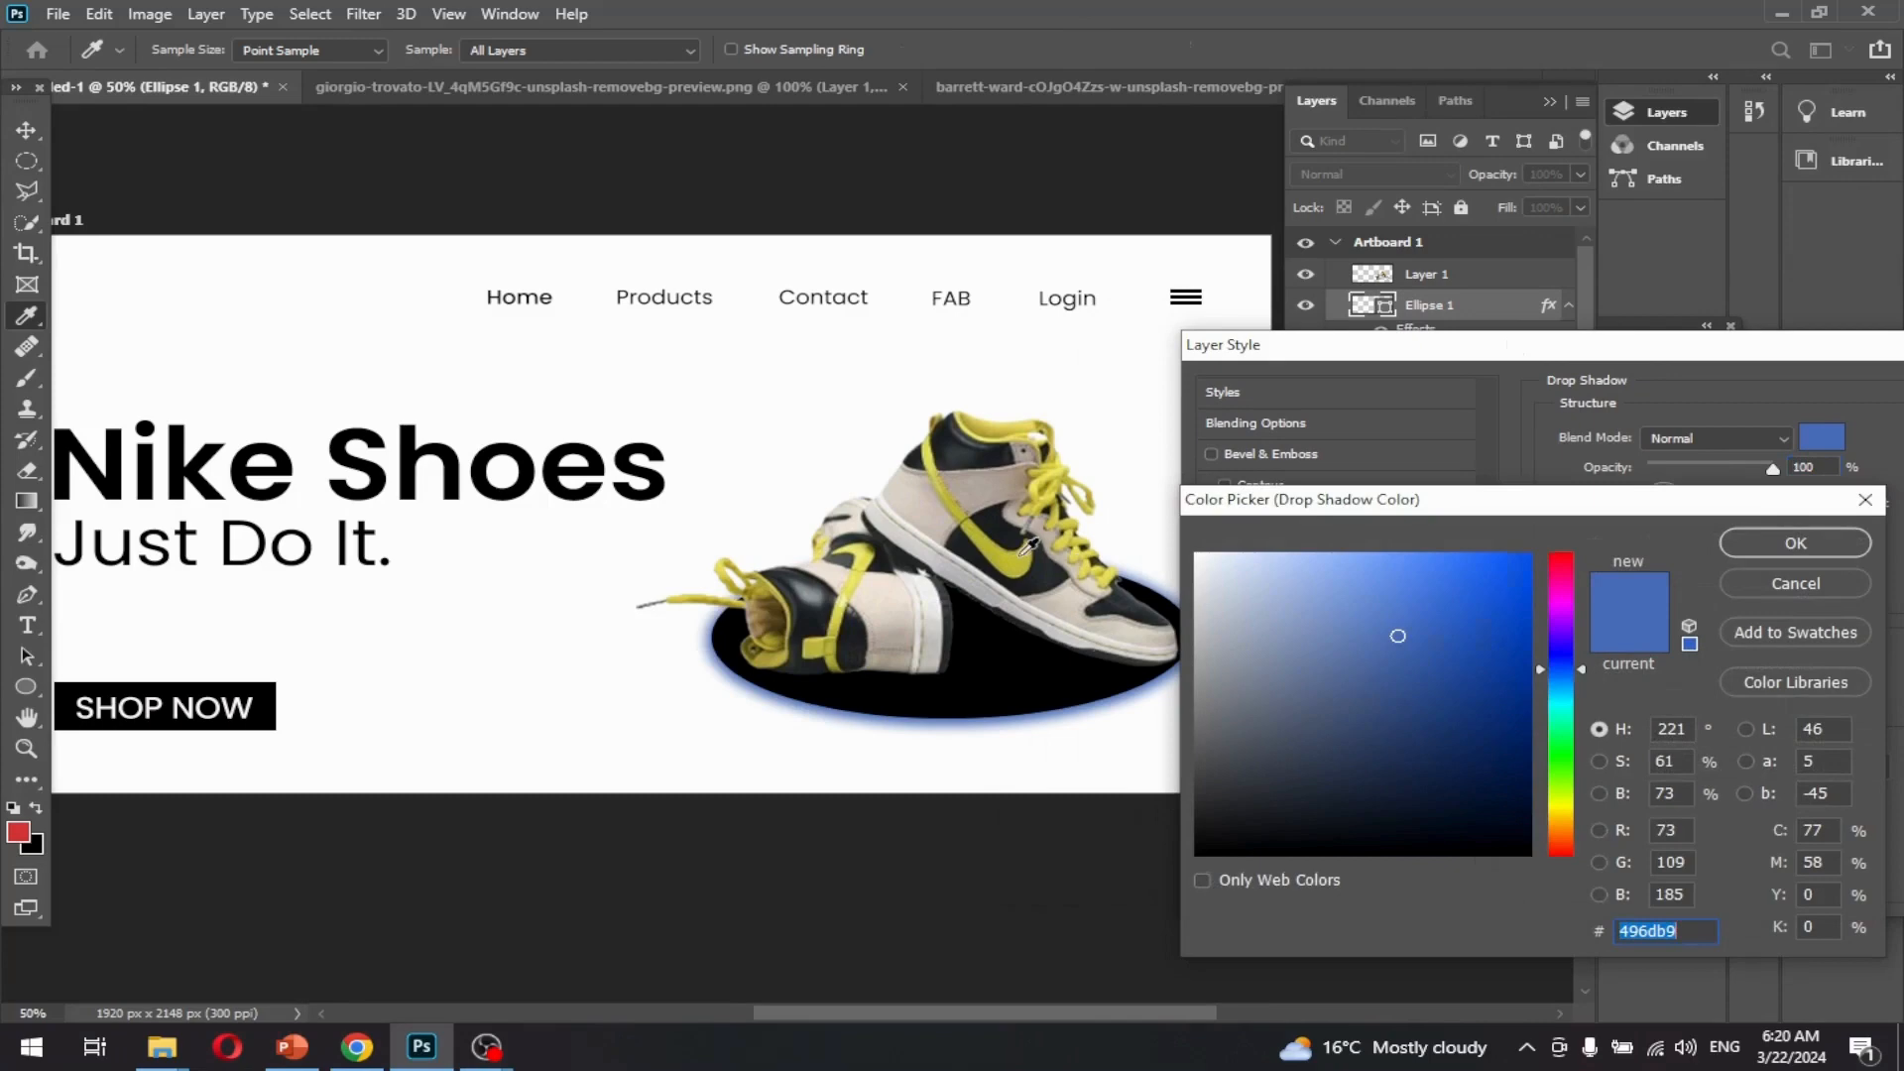
{"action": "left_click", "coordinate": [1028, 545]}
{"action": "left_click", "coordinate": [1776, 544]}
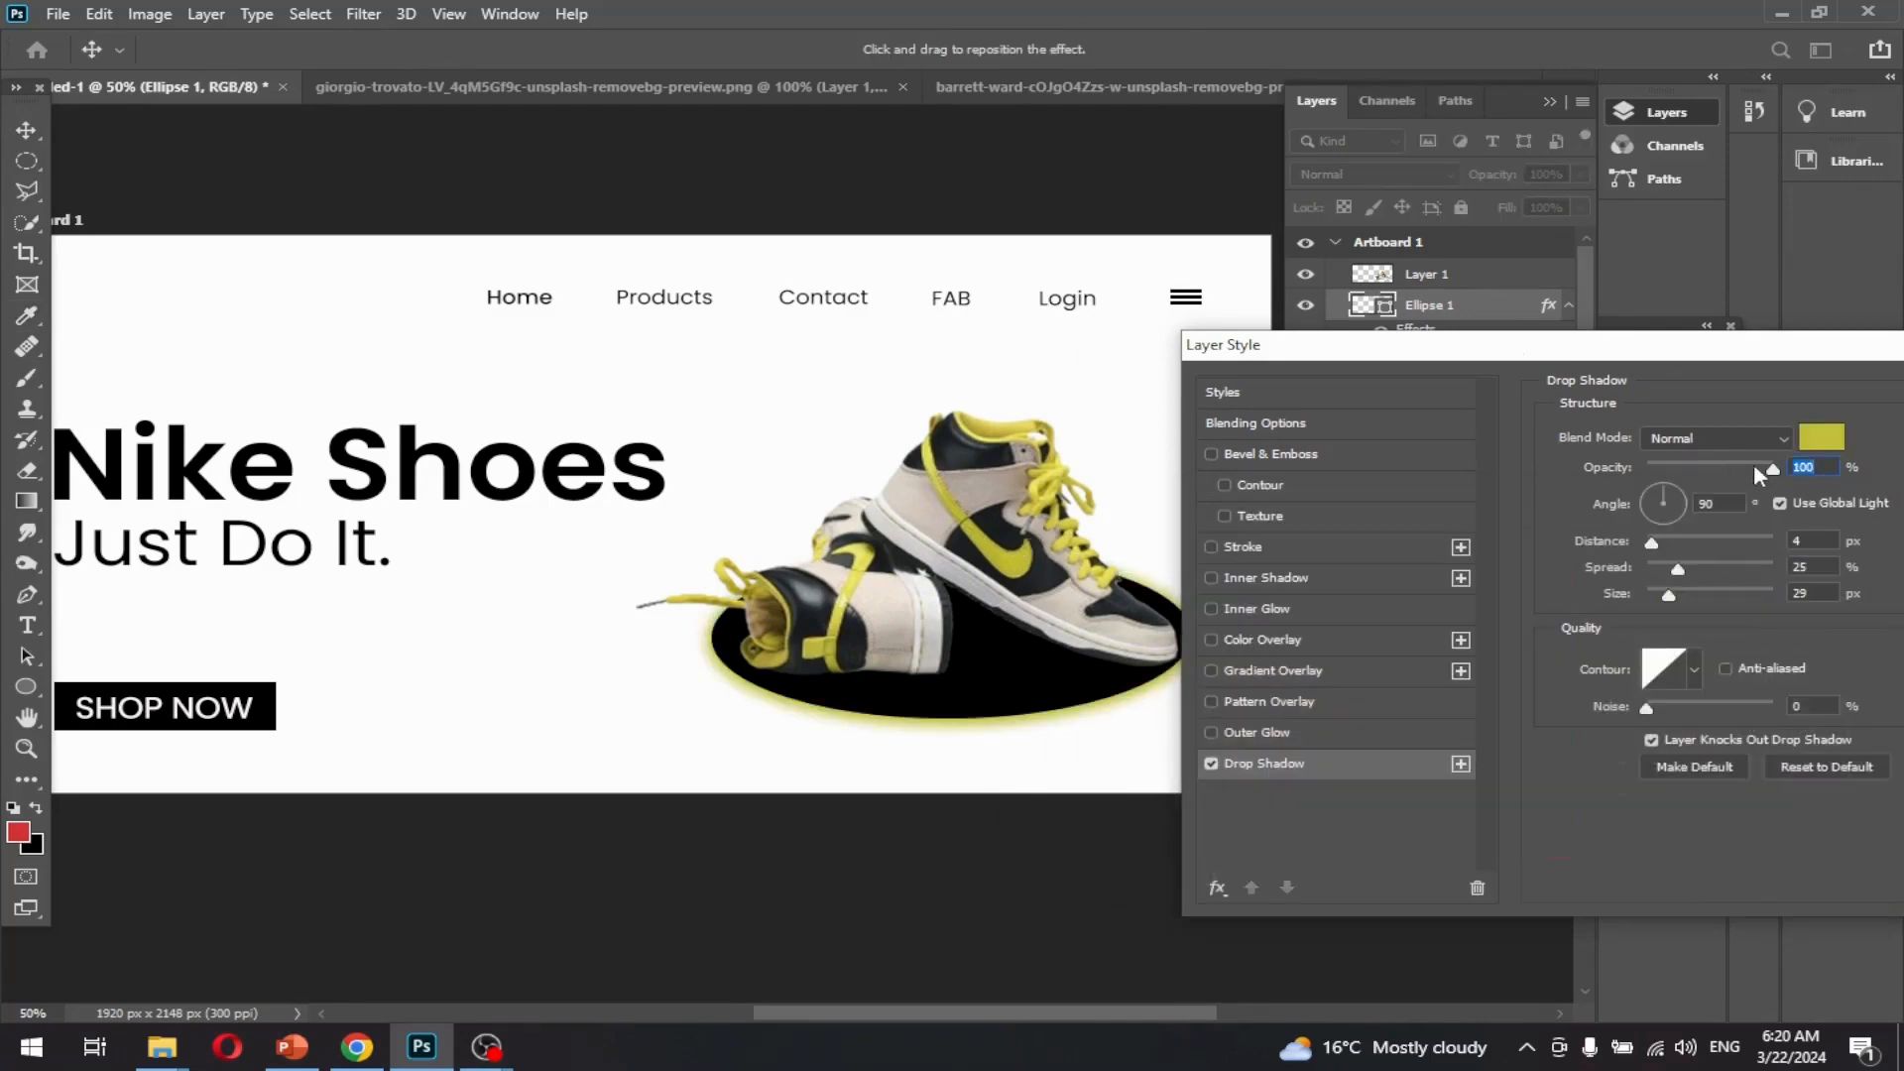
- Set the ellipse's drop shadow to a 9 px distance and 52% spread, and apply the layer style
{"action": "left_click_drag", "start_coordinate": [1652, 543], "coordinate": [1717, 577]}
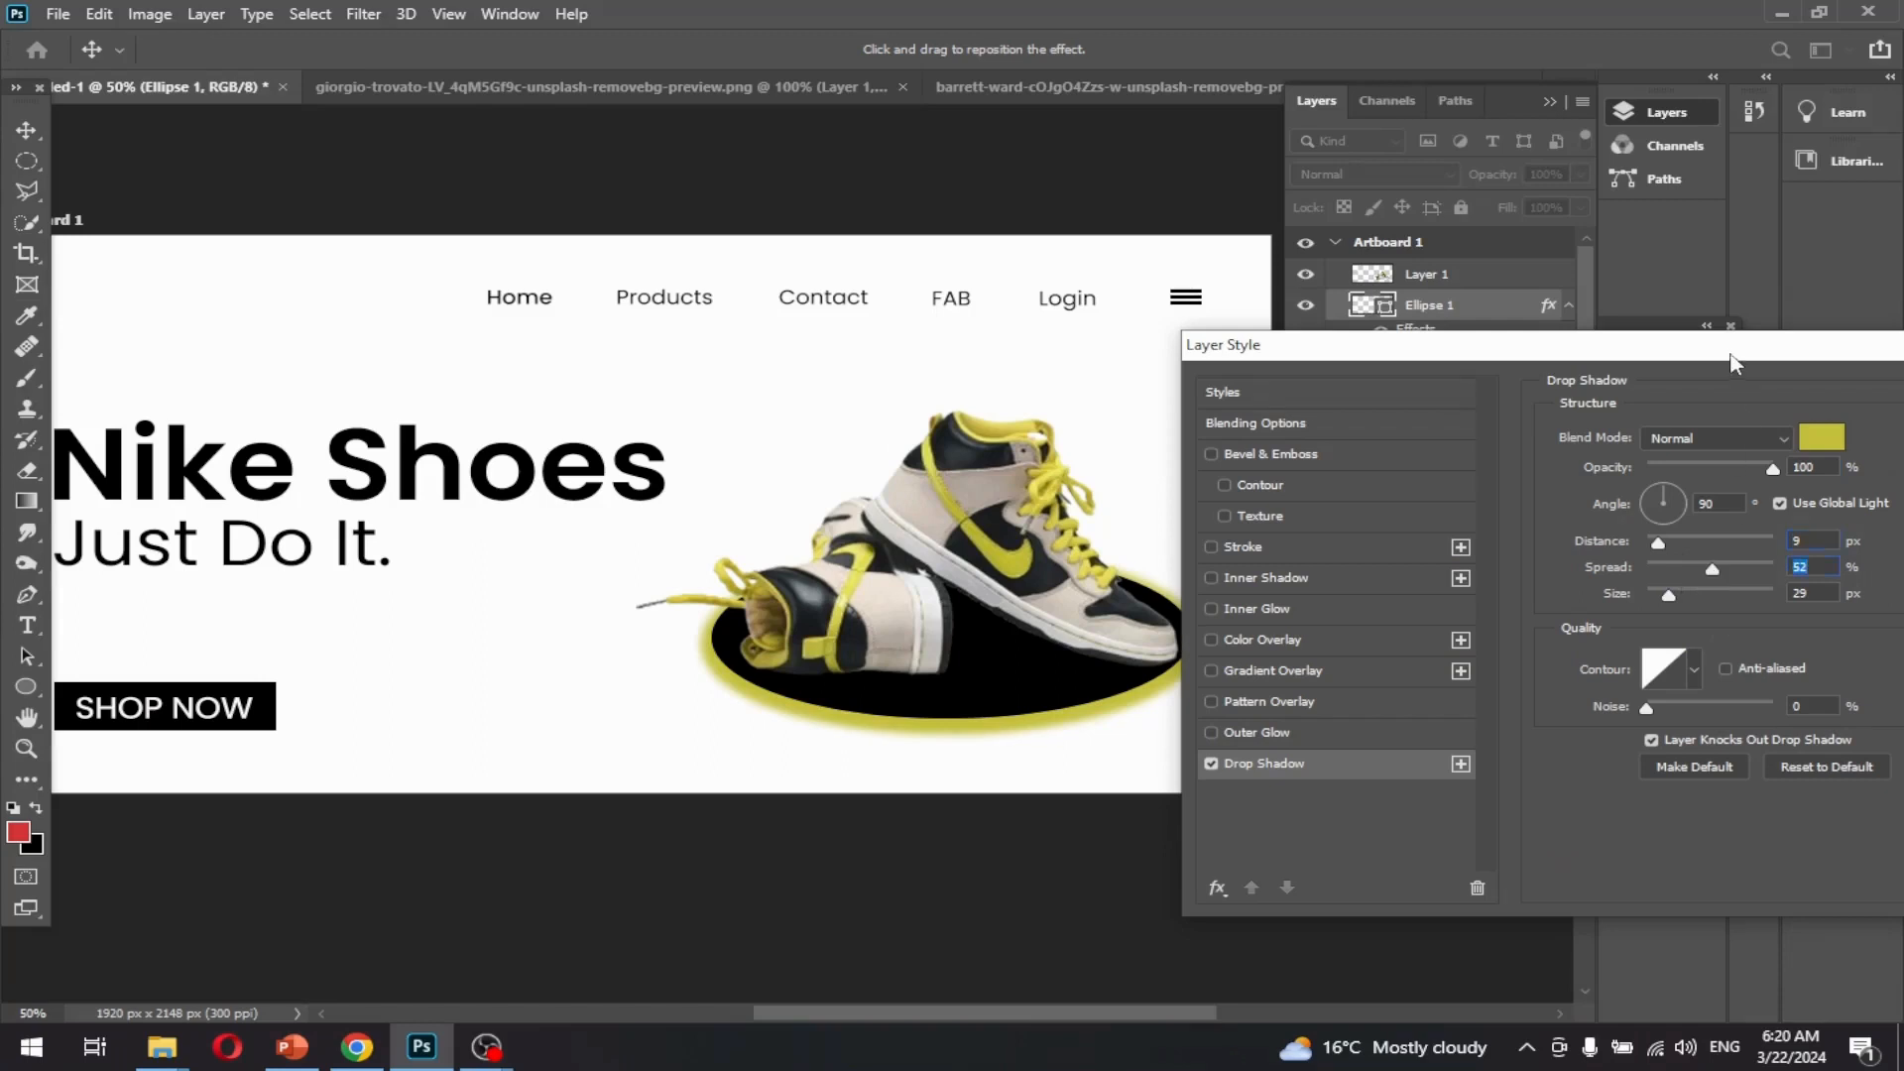
{"action": "left_click_drag", "start_coordinate": [1730, 357], "coordinate": [1596, 373]}
{"action": "left_click_drag", "start_coordinate": [1775, 361], "coordinate": [1659, 361]}
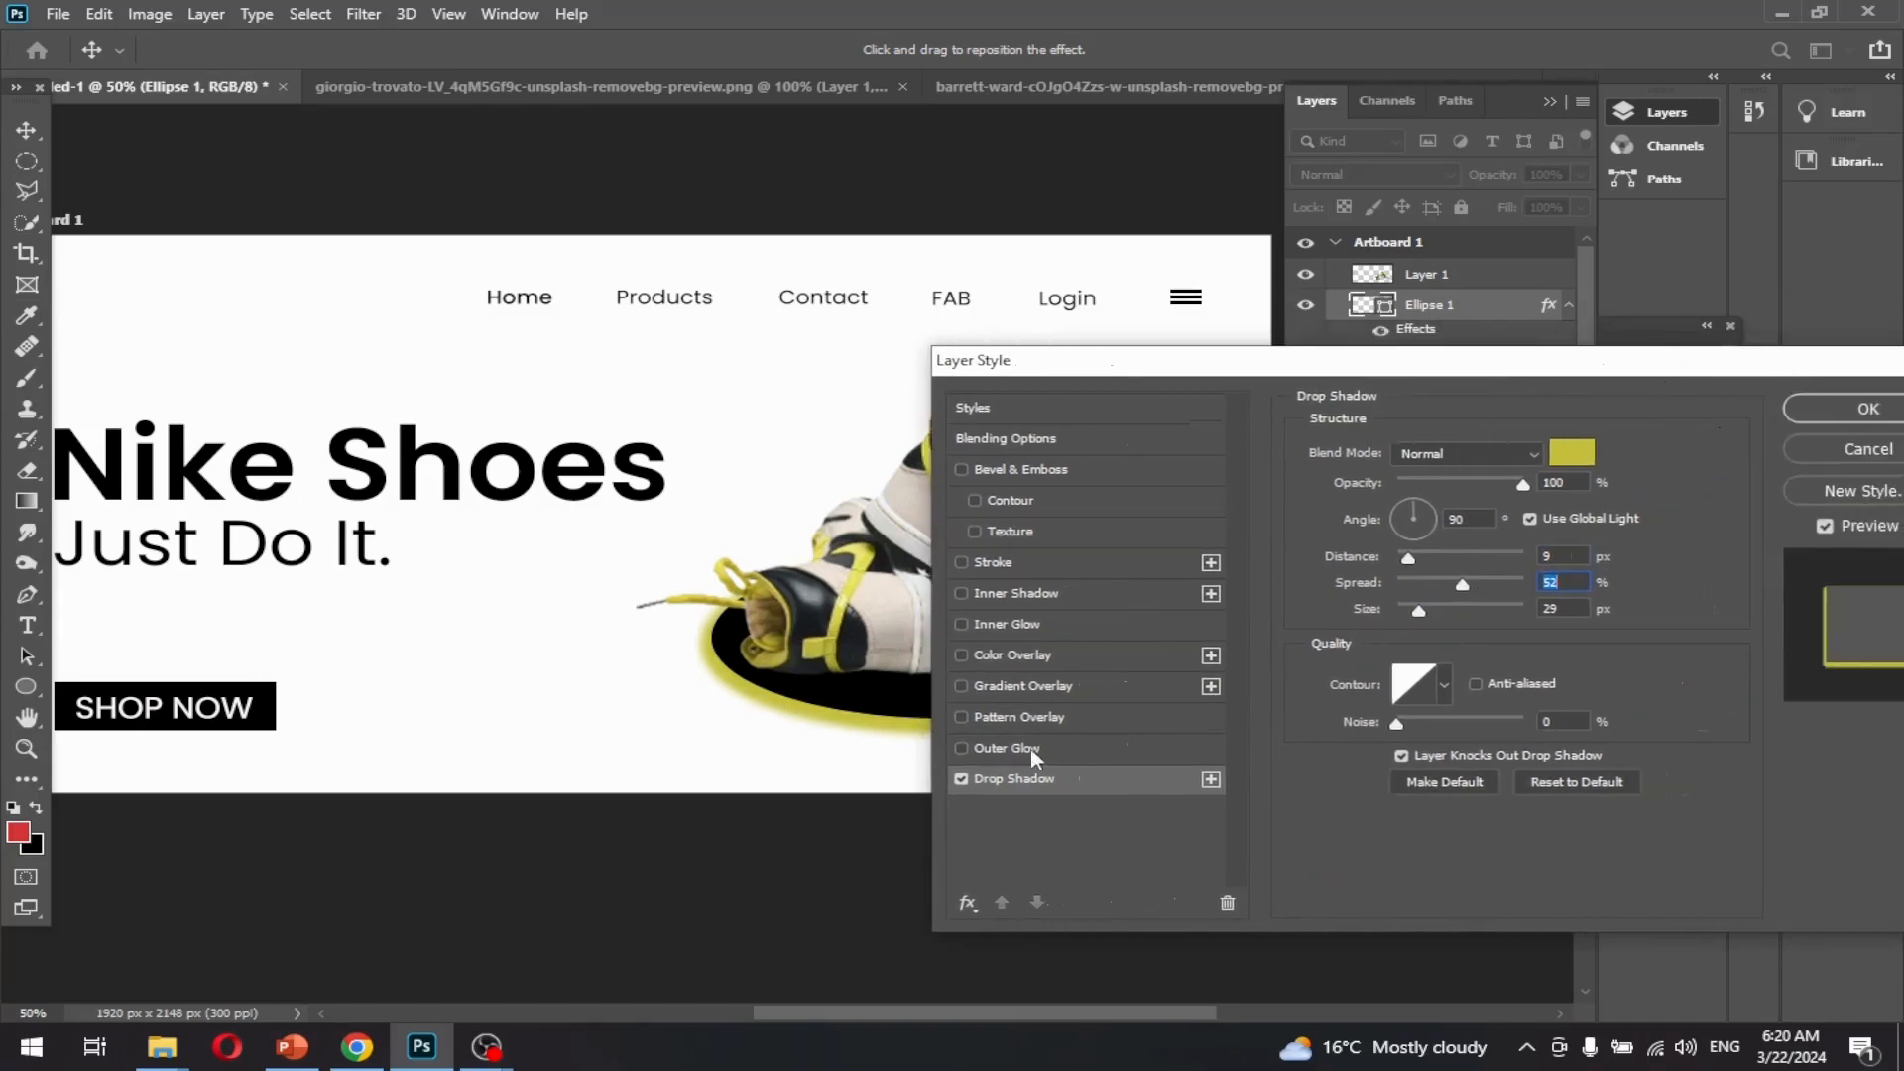
{"action": "left_click", "coordinate": [1866, 408]}
- Draw a thin rectangle about 509 by 7 px under the Just Do It. text and fill it with the recently used yellow
{"action": "left_click_drag", "start_coordinate": [1075, 820], "coordinate": [1158, 819]}
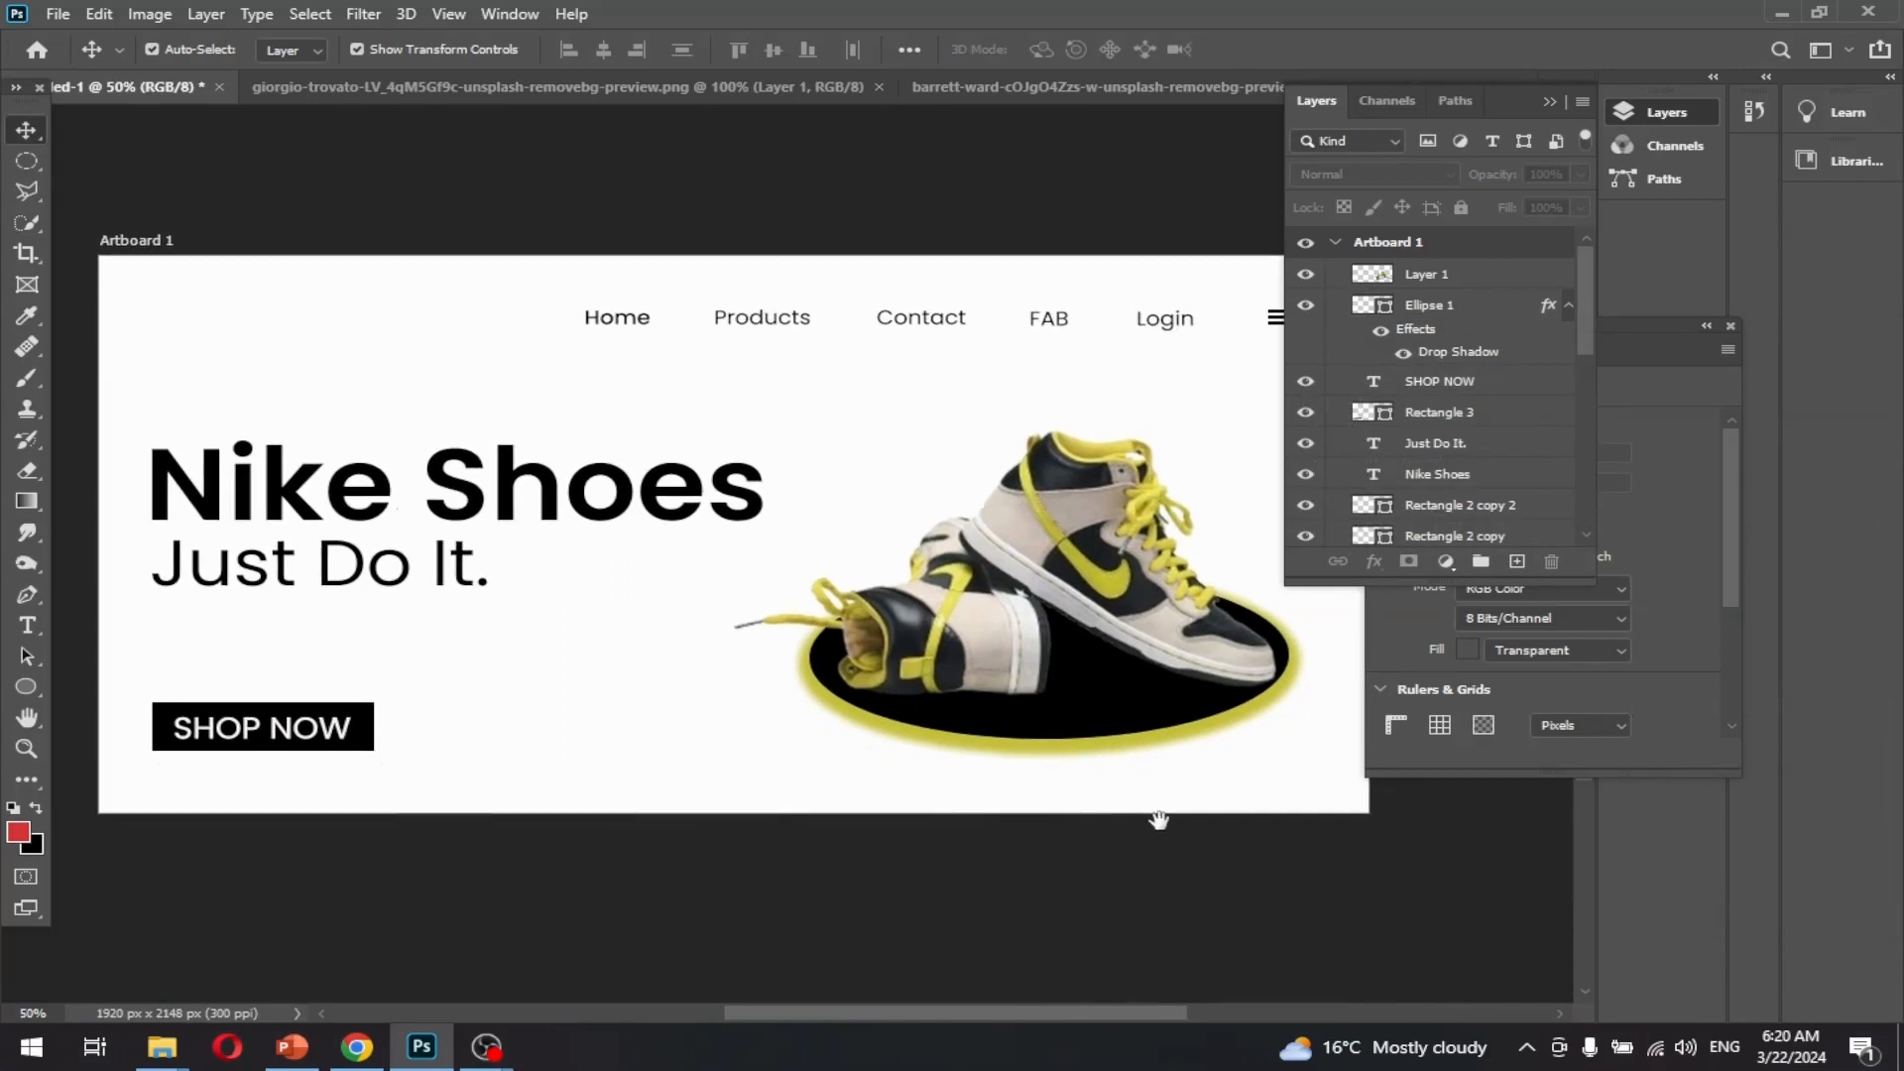
{"action": "left_click", "coordinate": [36, 692]}
{"action": "left_click_drag", "start_coordinate": [154, 593], "coordinate": [488, 592]}
{"action": "key", "text": "v"}
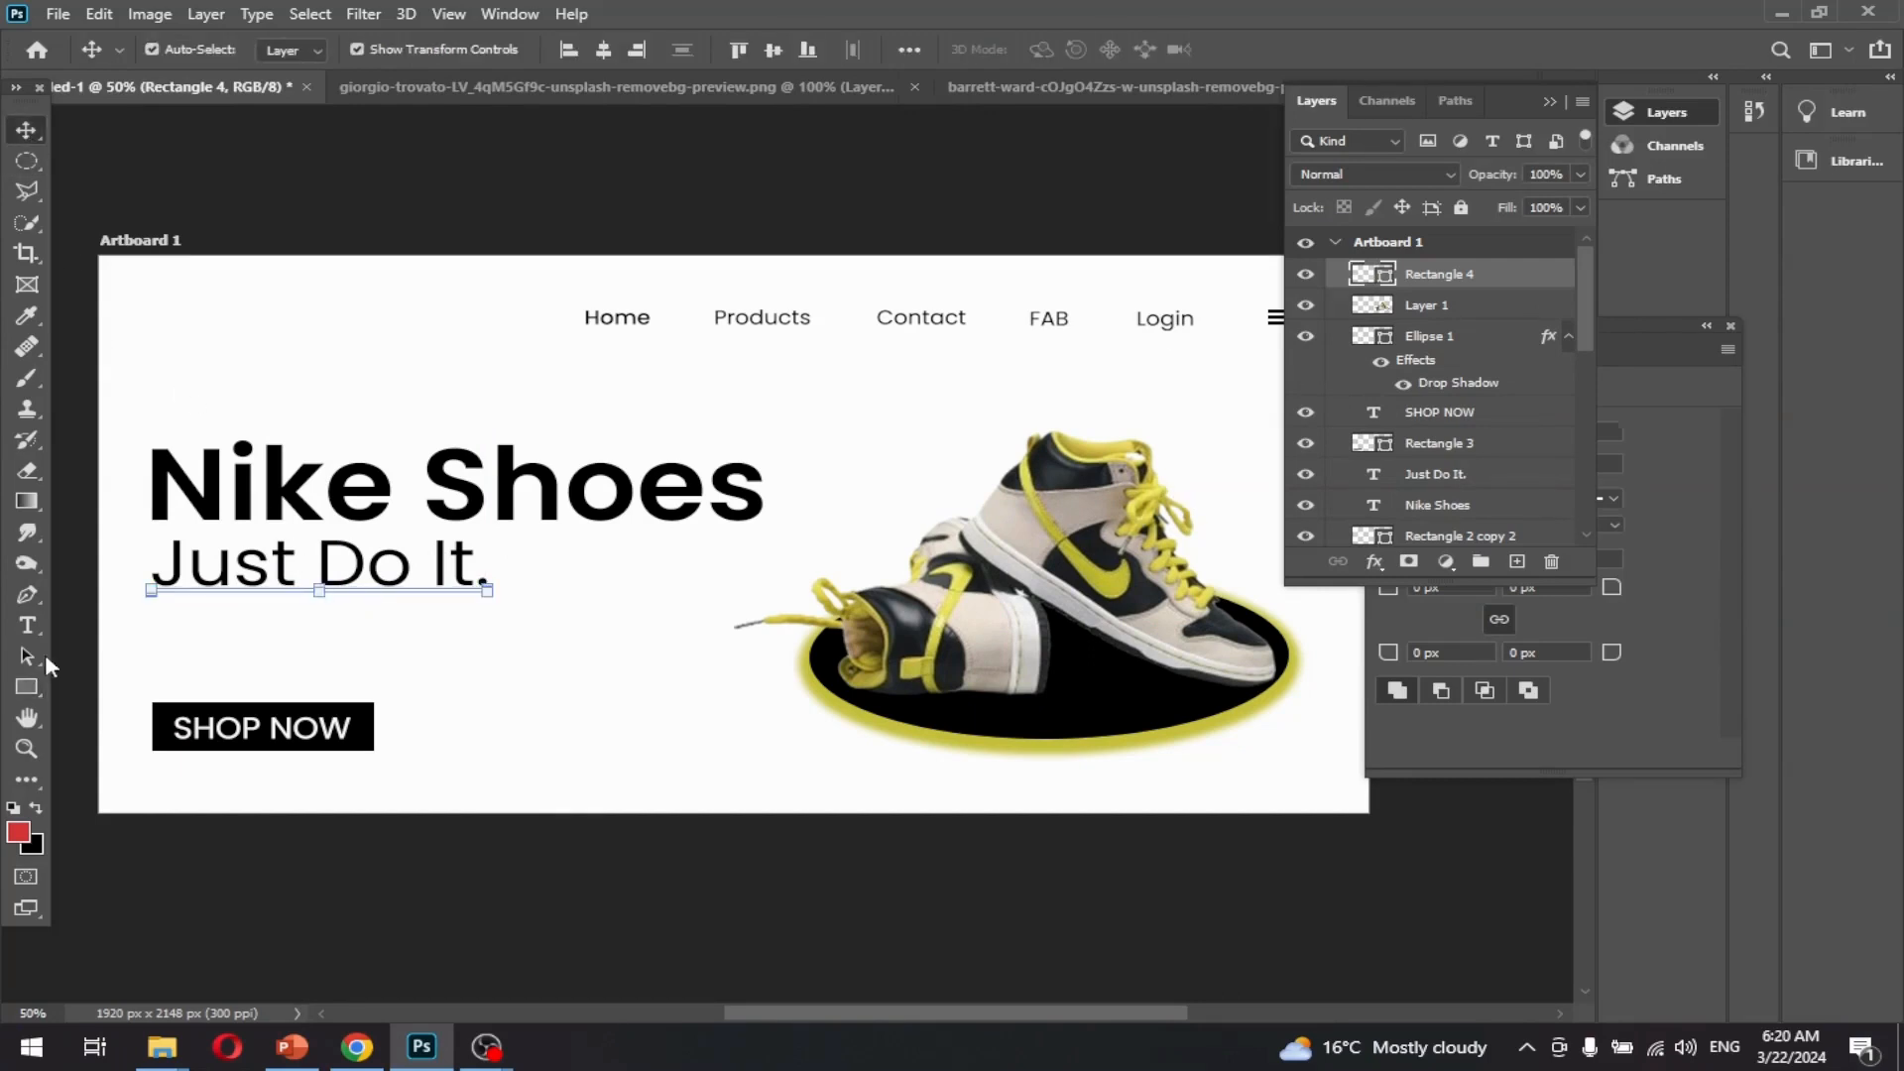
{"action": "left_click", "coordinate": [27, 686]}
{"action": "left_click", "coordinate": [305, 56]}
{"action": "left_click", "coordinate": [130, 177]}
{"action": "key", "text": "v"}
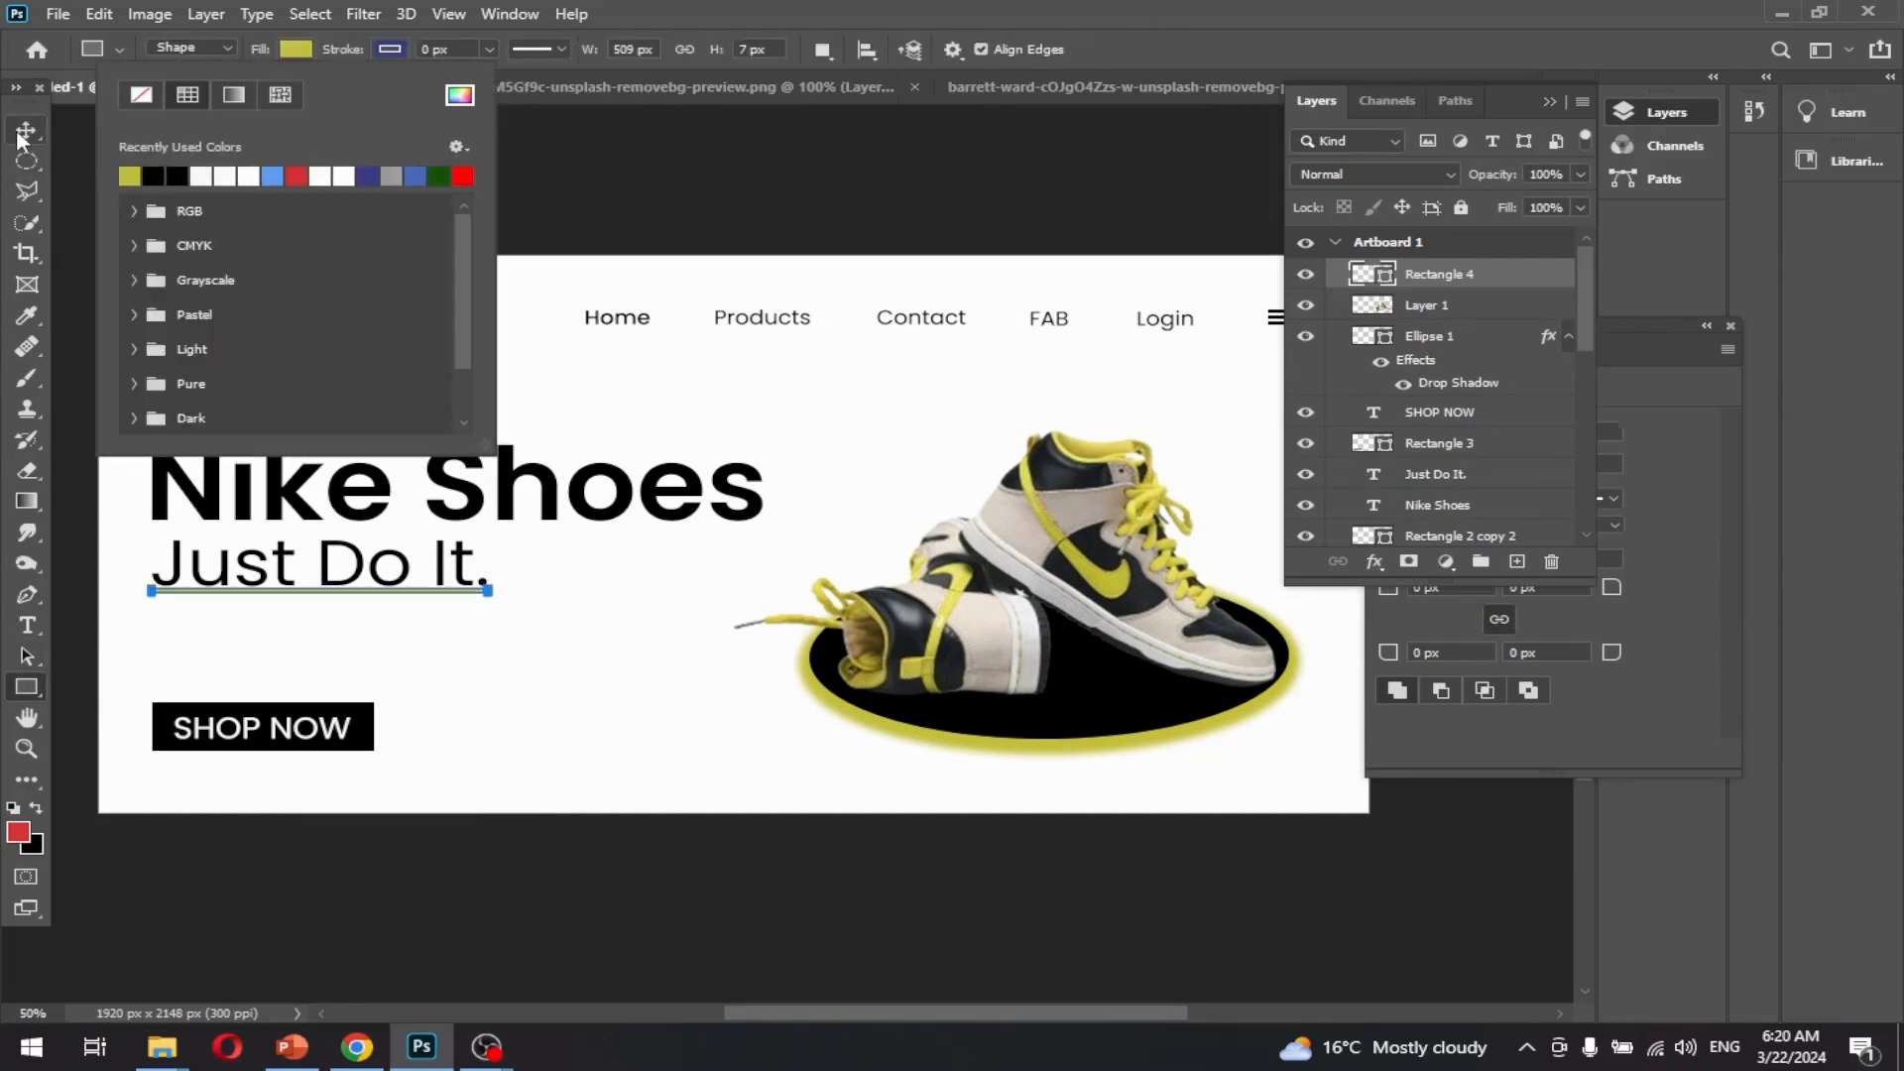
- Move the yellow underline slightly down so it sits just below the Just Do It. text
{"action": "left_click_drag", "start_coordinate": [360, 600], "coordinate": [407, 568]}
{"action": "key", "text": "ctrl+t"}
{"action": "left_click", "coordinate": [1265, 55]}
{"action": "left_click", "coordinate": [489, 221]}
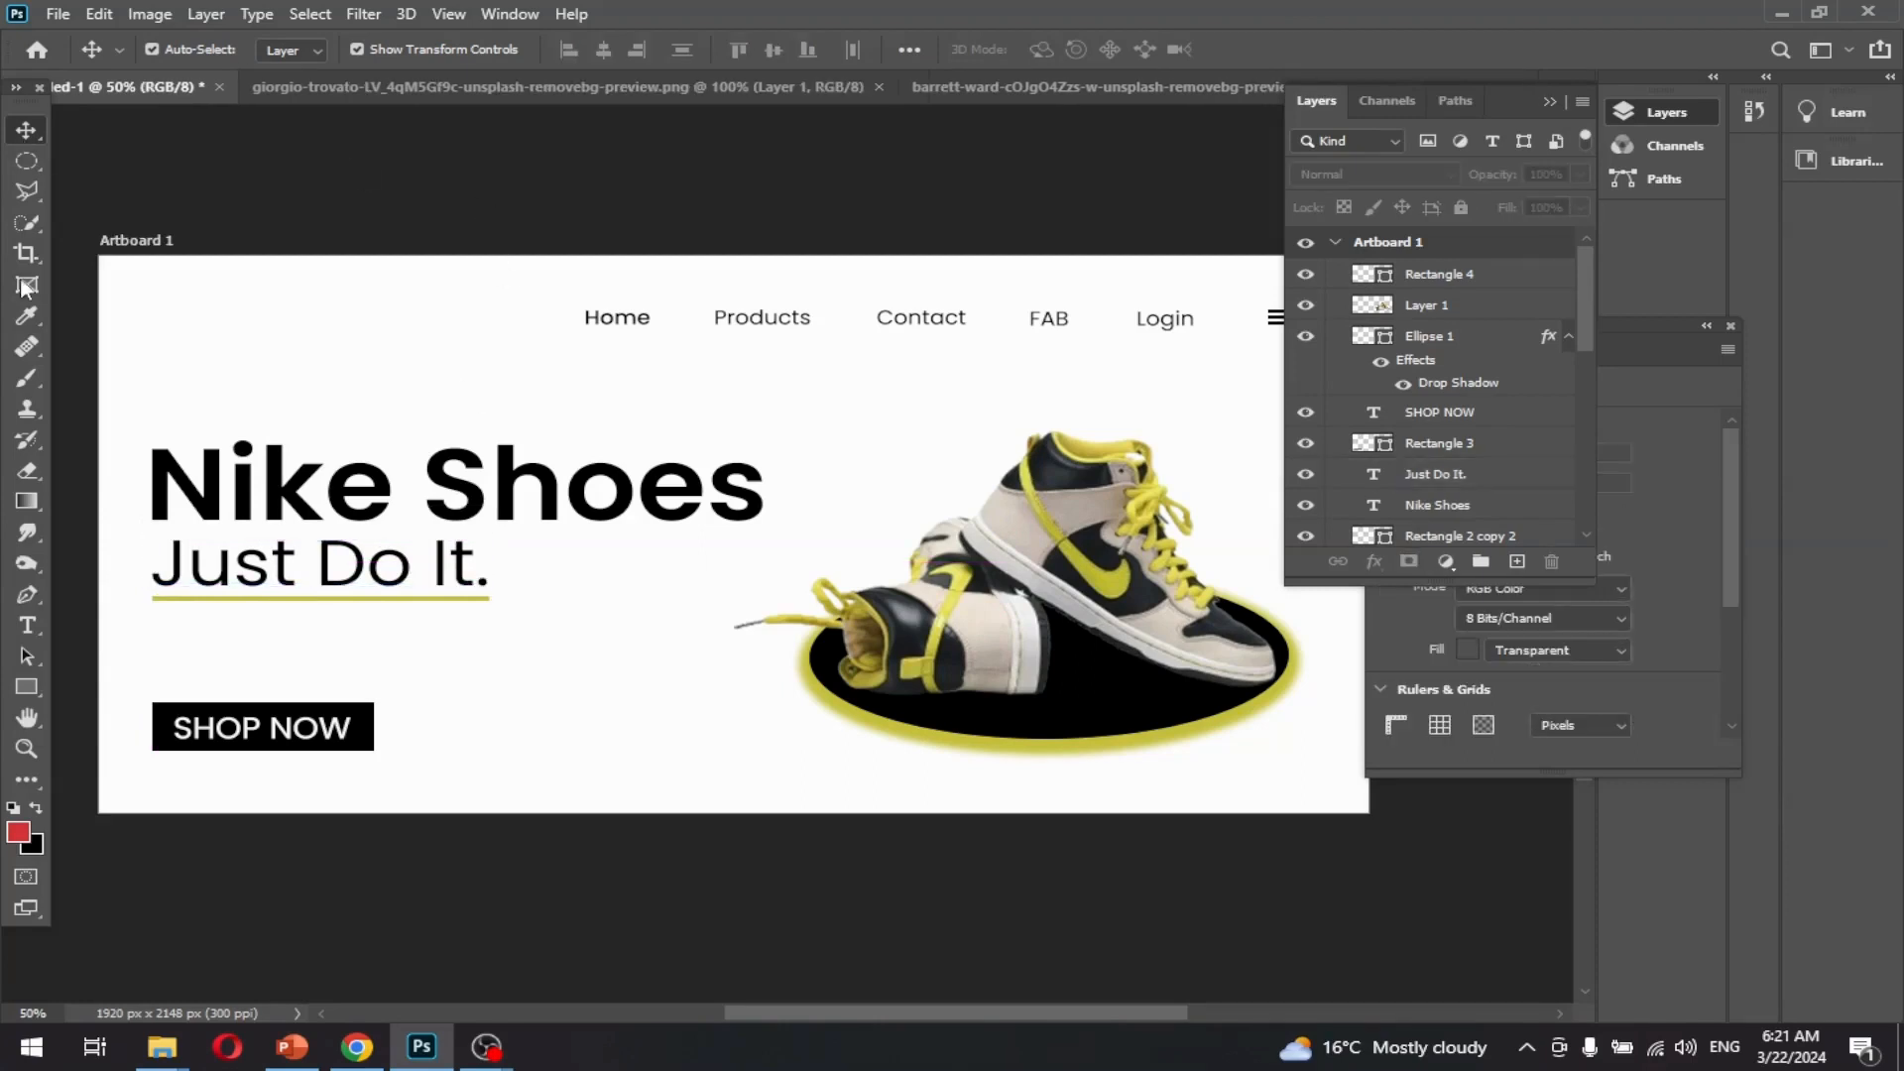
- Add the text YOUR LOGO in the area between the Just Do It. tagline and the SHOP NOW button
{"action": "left_click", "coordinate": [27, 625]}
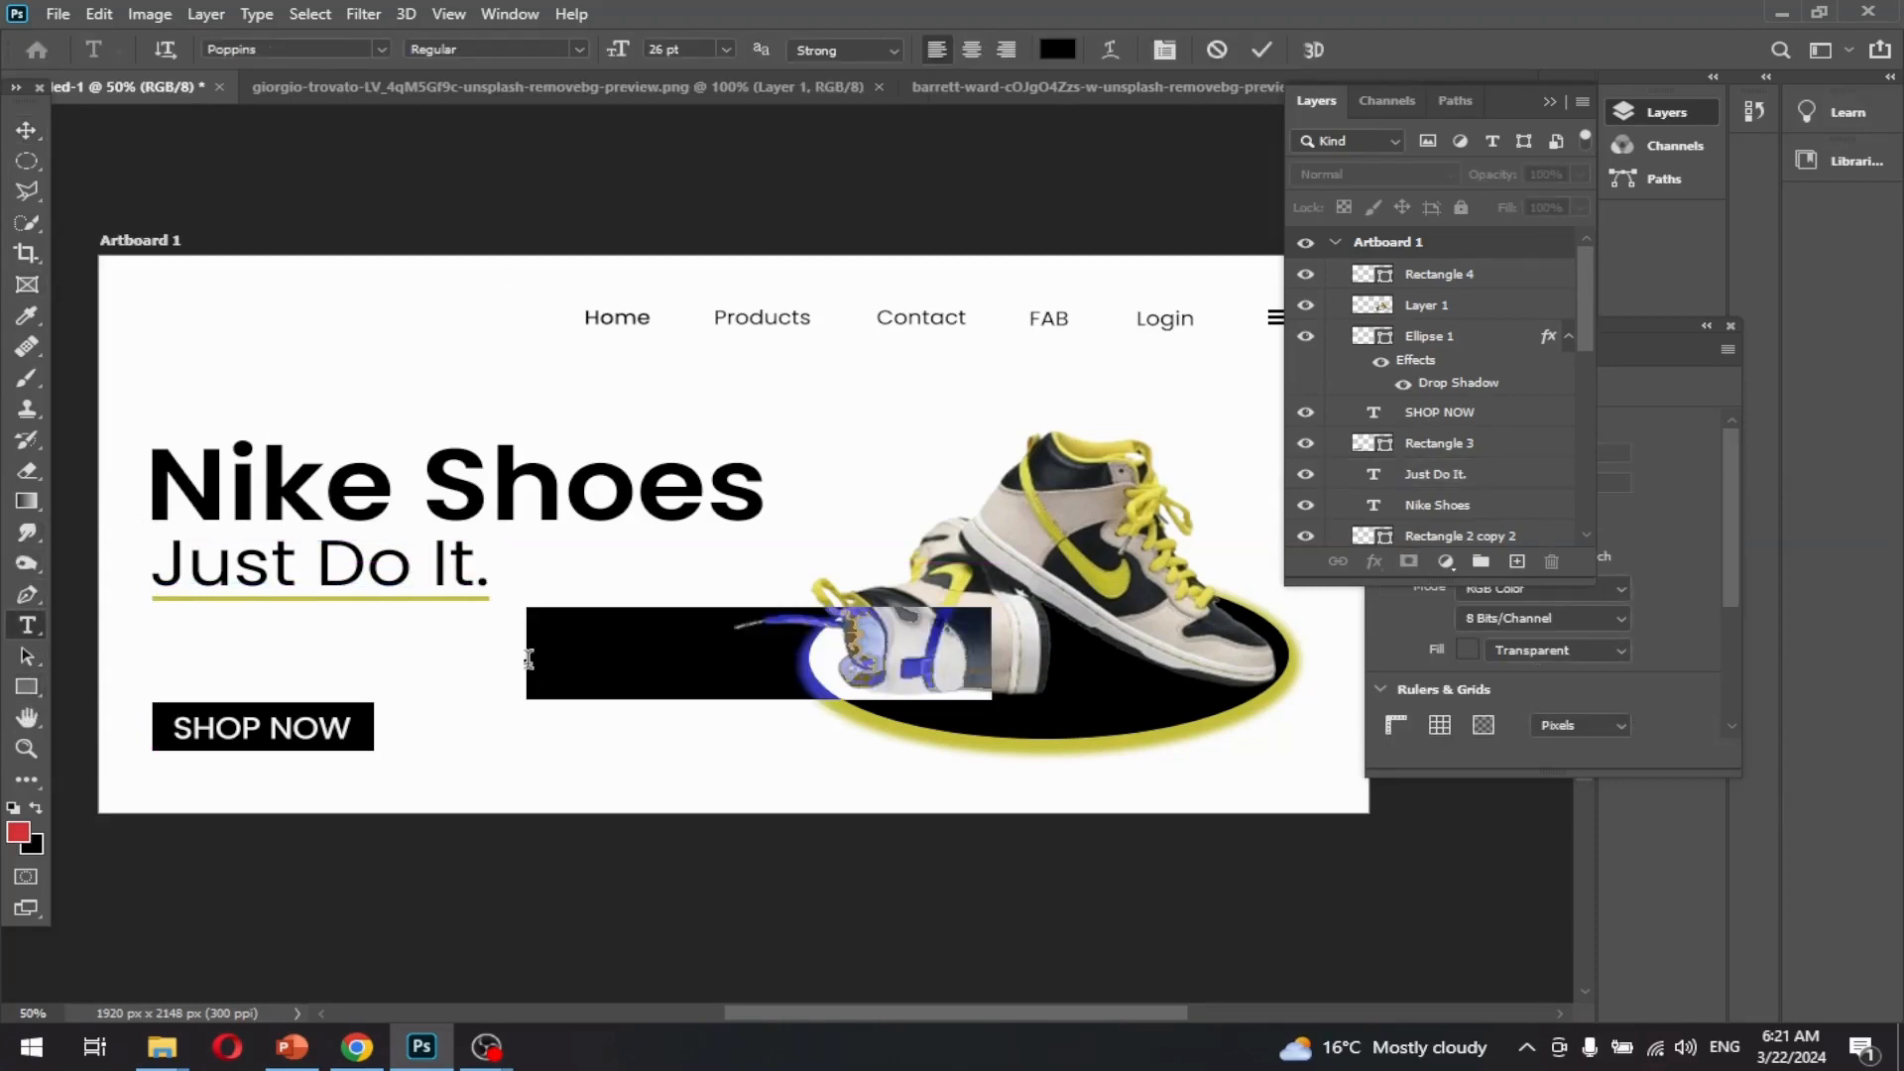
{"action": "left_click", "coordinate": [529, 657]}
{"action": "key", "text": "BackSpace"}
{"action": "type", "text": "YOUR "}
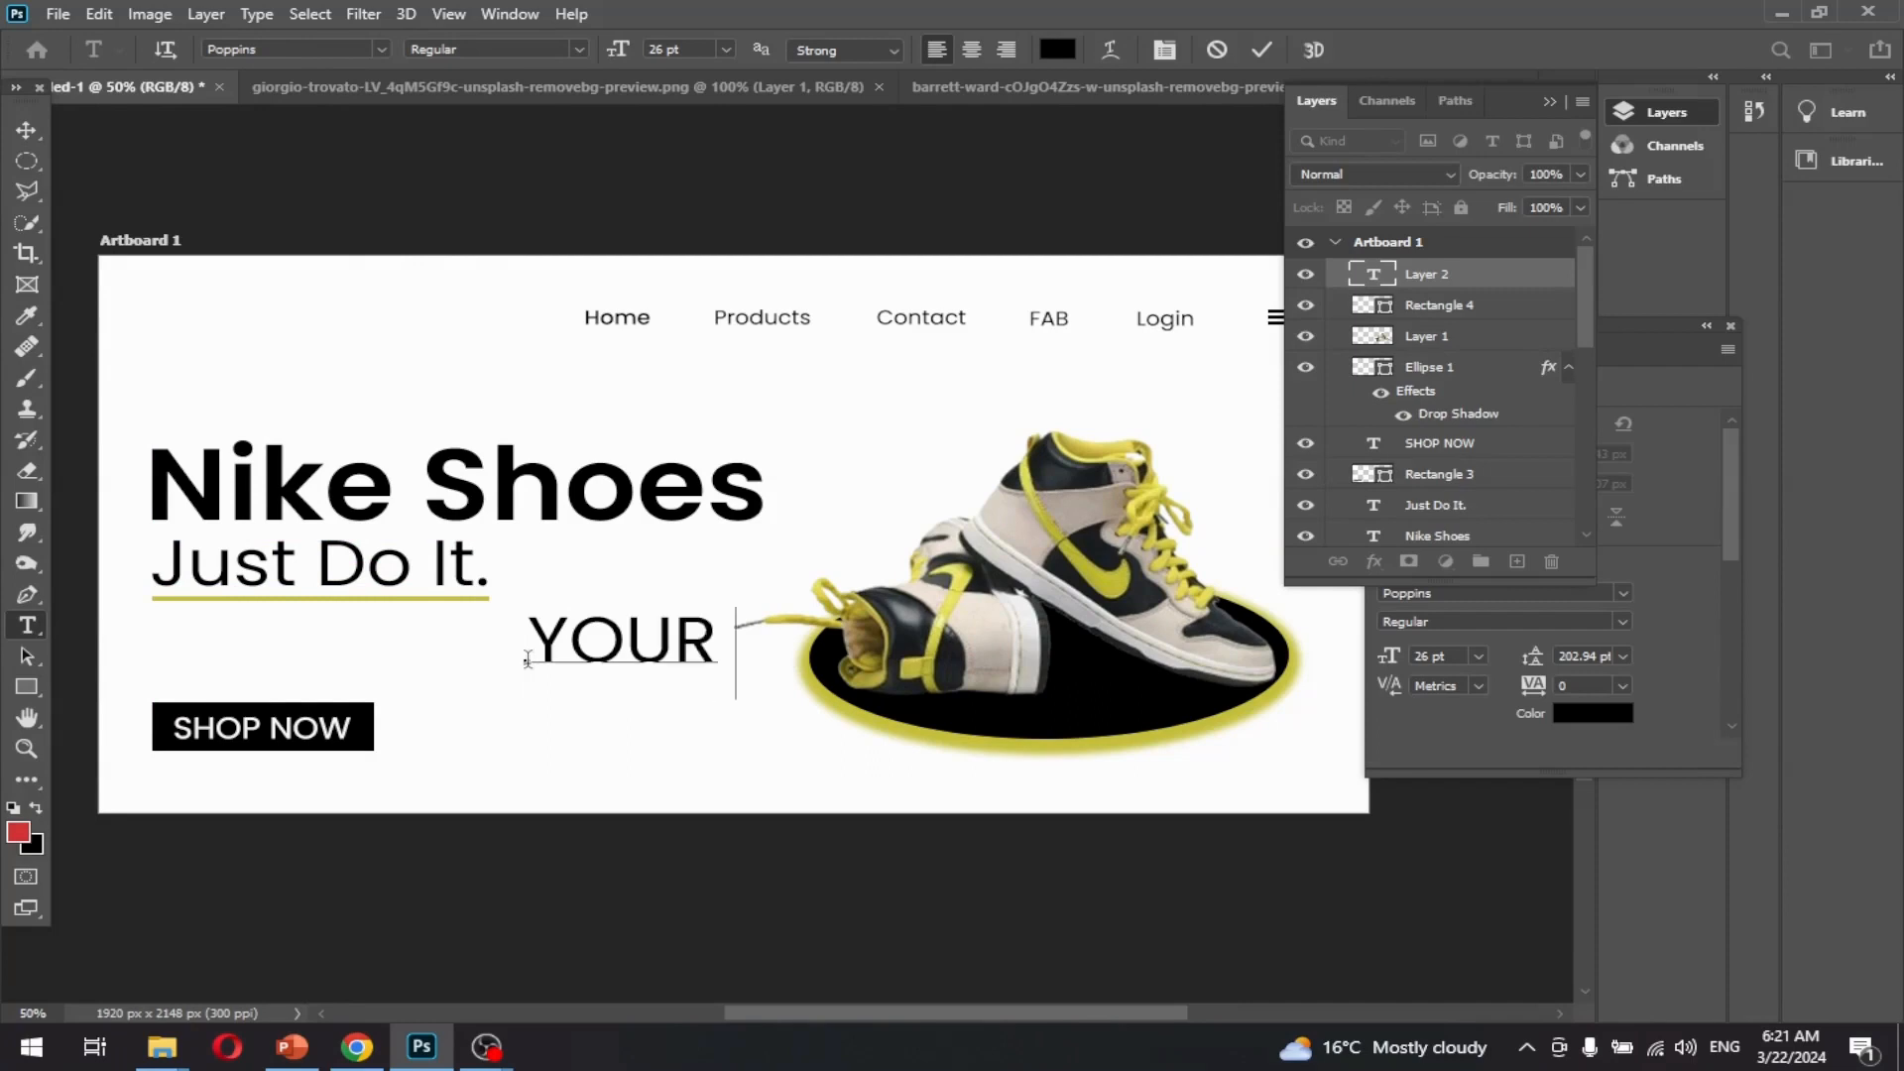
{"action": "type", "text": "LOGO"}
{"action": "left_click", "coordinate": [25, 130]}
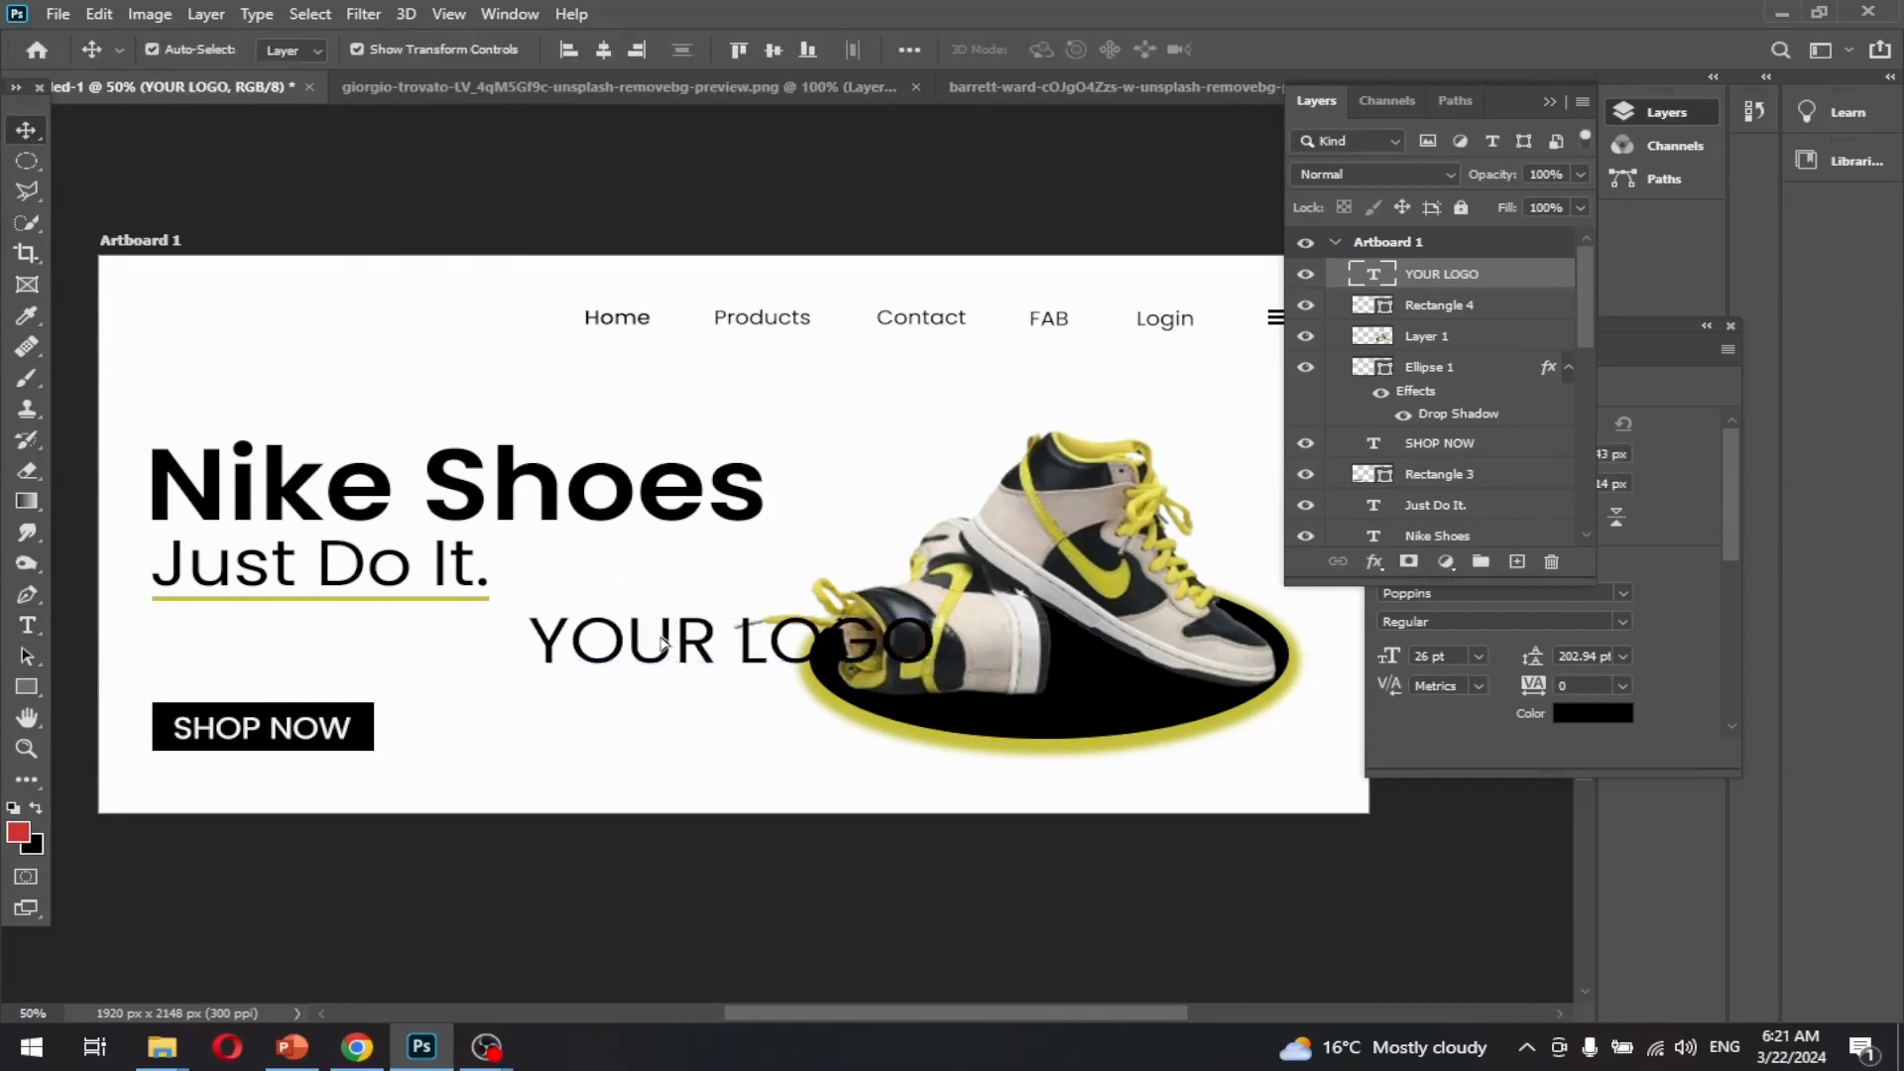
- Place the YOUR LOGO text above the Nike Shoes heading, level with the navigation links, and reduce its size to about 13 pt
{"action": "left_click_drag", "start_coordinate": [659, 662], "coordinate": [285, 348]}
{"action": "left_click_drag", "start_coordinate": [1388, 655], "coordinate": [1350, 652]}
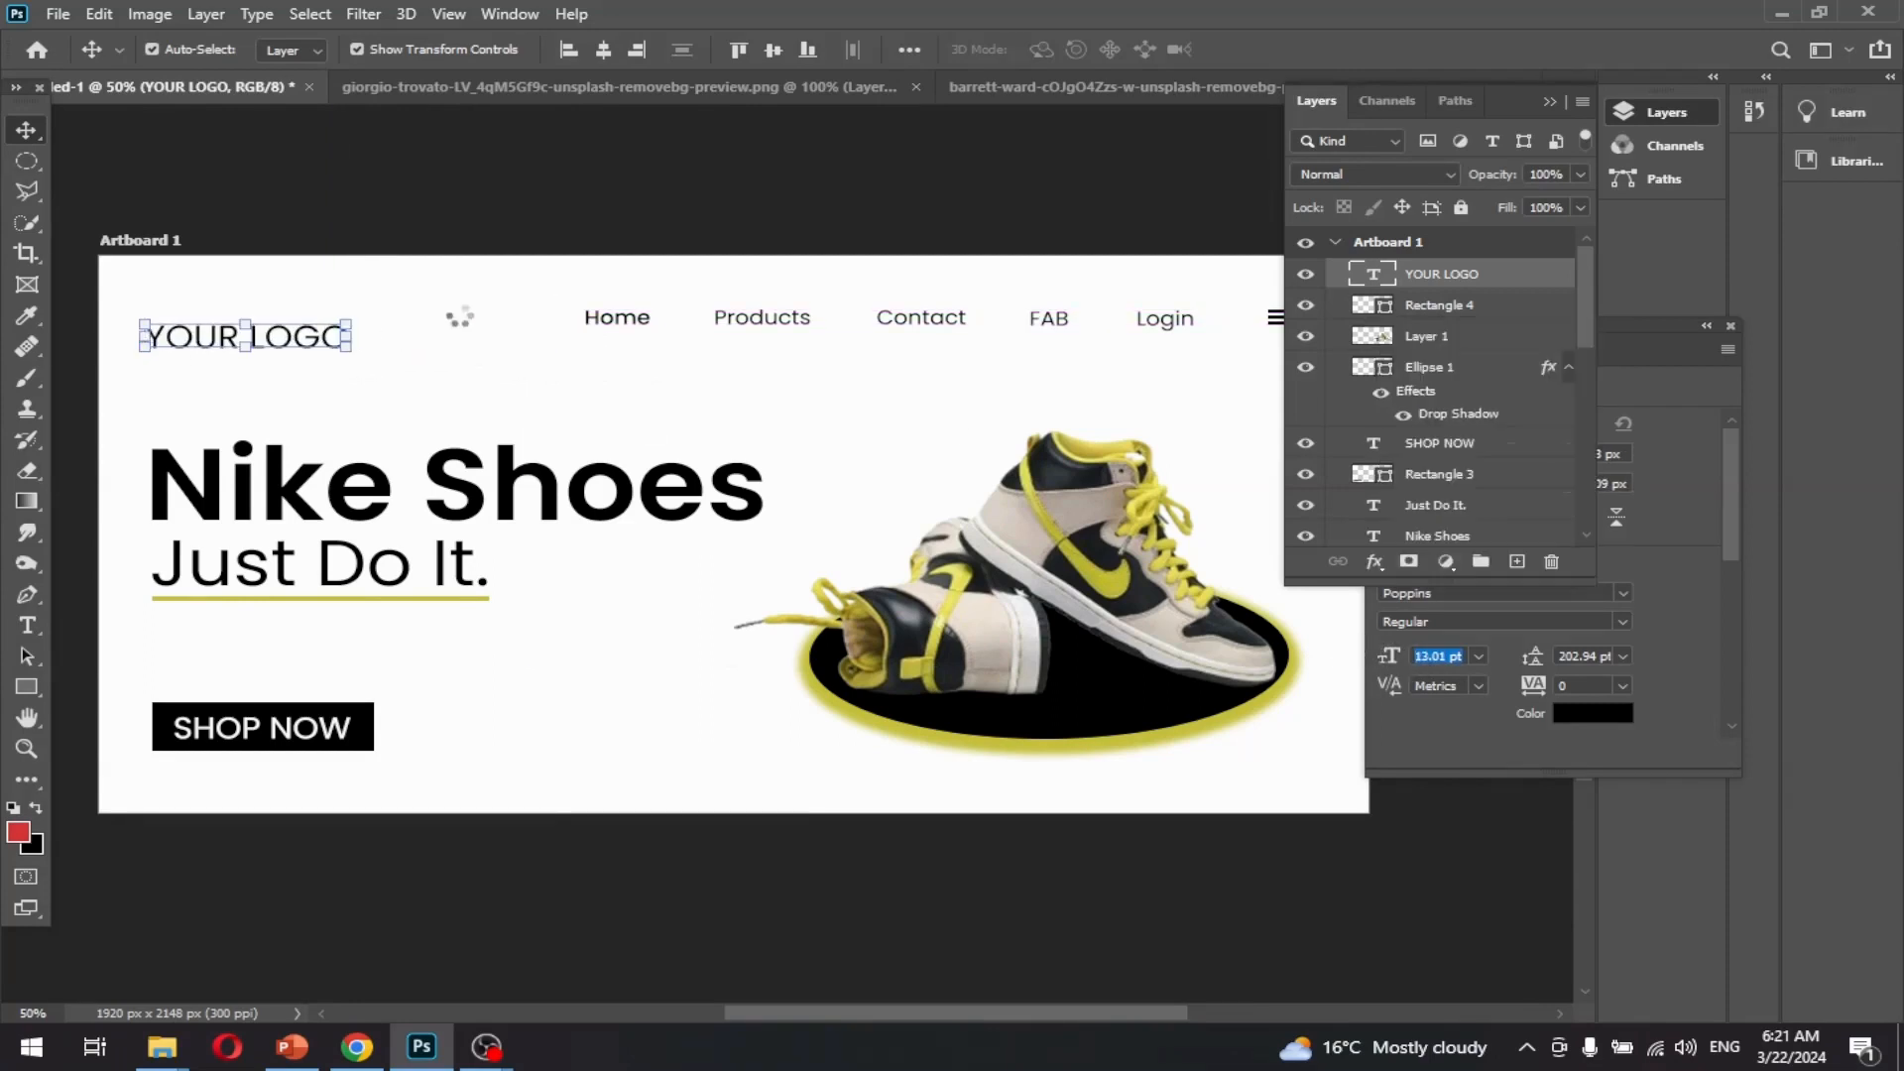
- Change only the word LOGO in the YOUR LOGO text to the Poppins Medium weight
{"action": "double_click", "coordinate": [297, 342]}
{"action": "left_click_drag", "start_coordinate": [246, 337], "coordinate": [337, 335]}
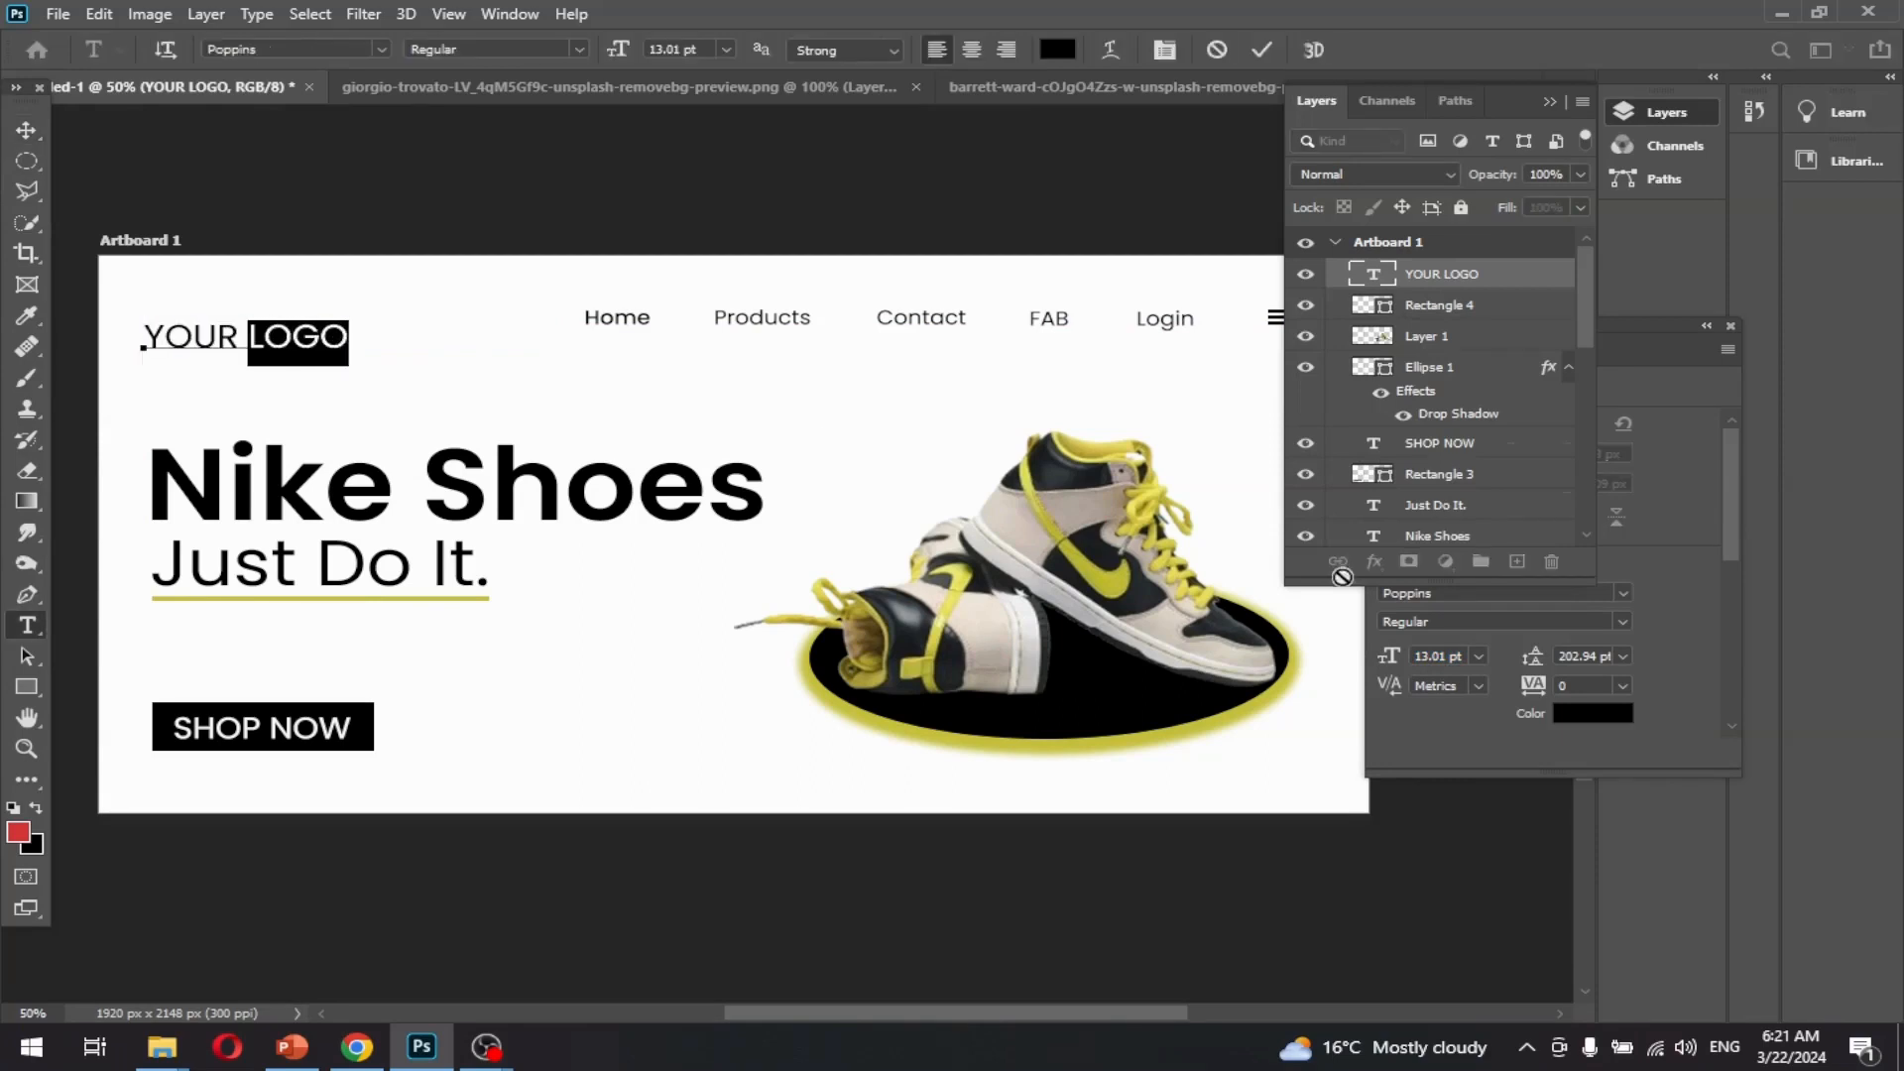
{"action": "left_click", "coordinate": [1626, 621]}
{"action": "left_click", "coordinate": [1418, 798]}
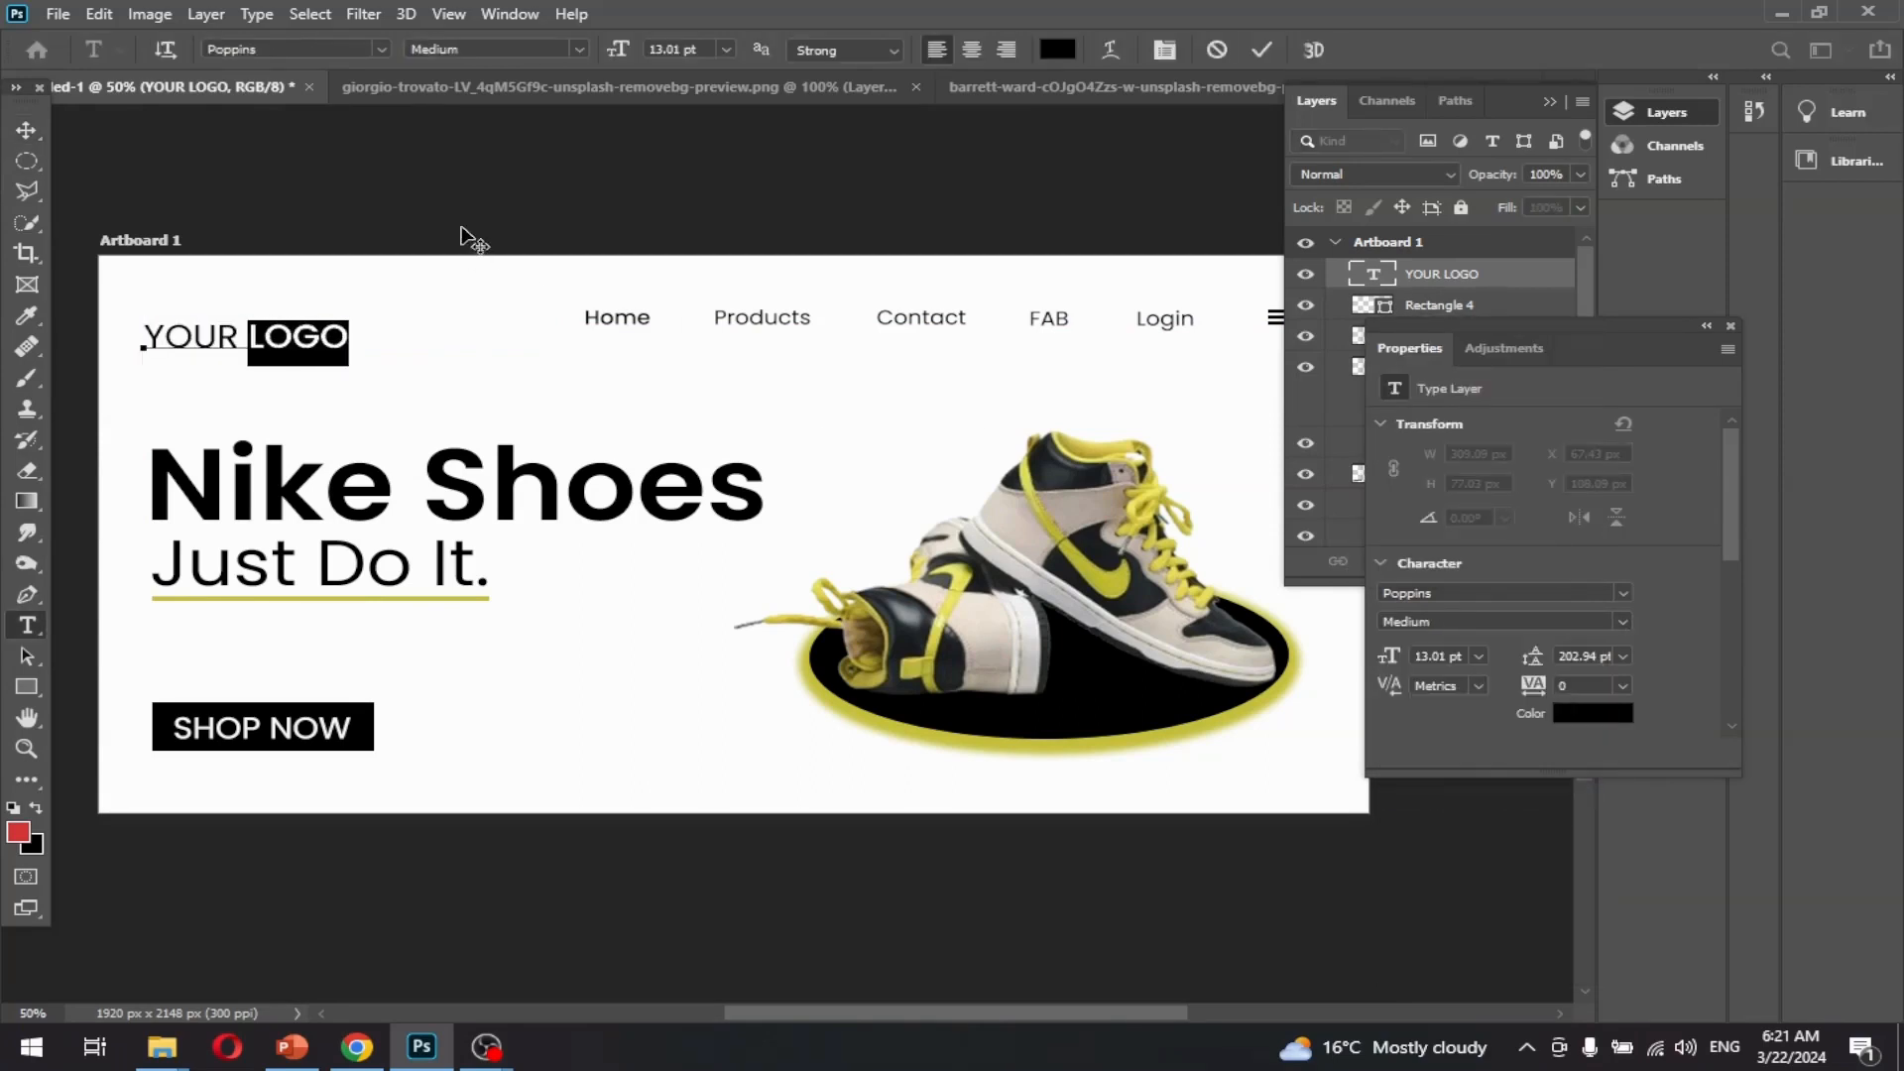
{"action": "left_click", "coordinate": [1260, 49]}
- Recolor the word LOGO with the yellow sampled from the glow around the black ellipse
{"action": "left_click_drag", "start_coordinate": [326, 337], "coordinate": [544, 344]}
{"action": "double_click", "coordinate": [494, 353]}
{"action": "left_click", "coordinate": [1592, 716]}
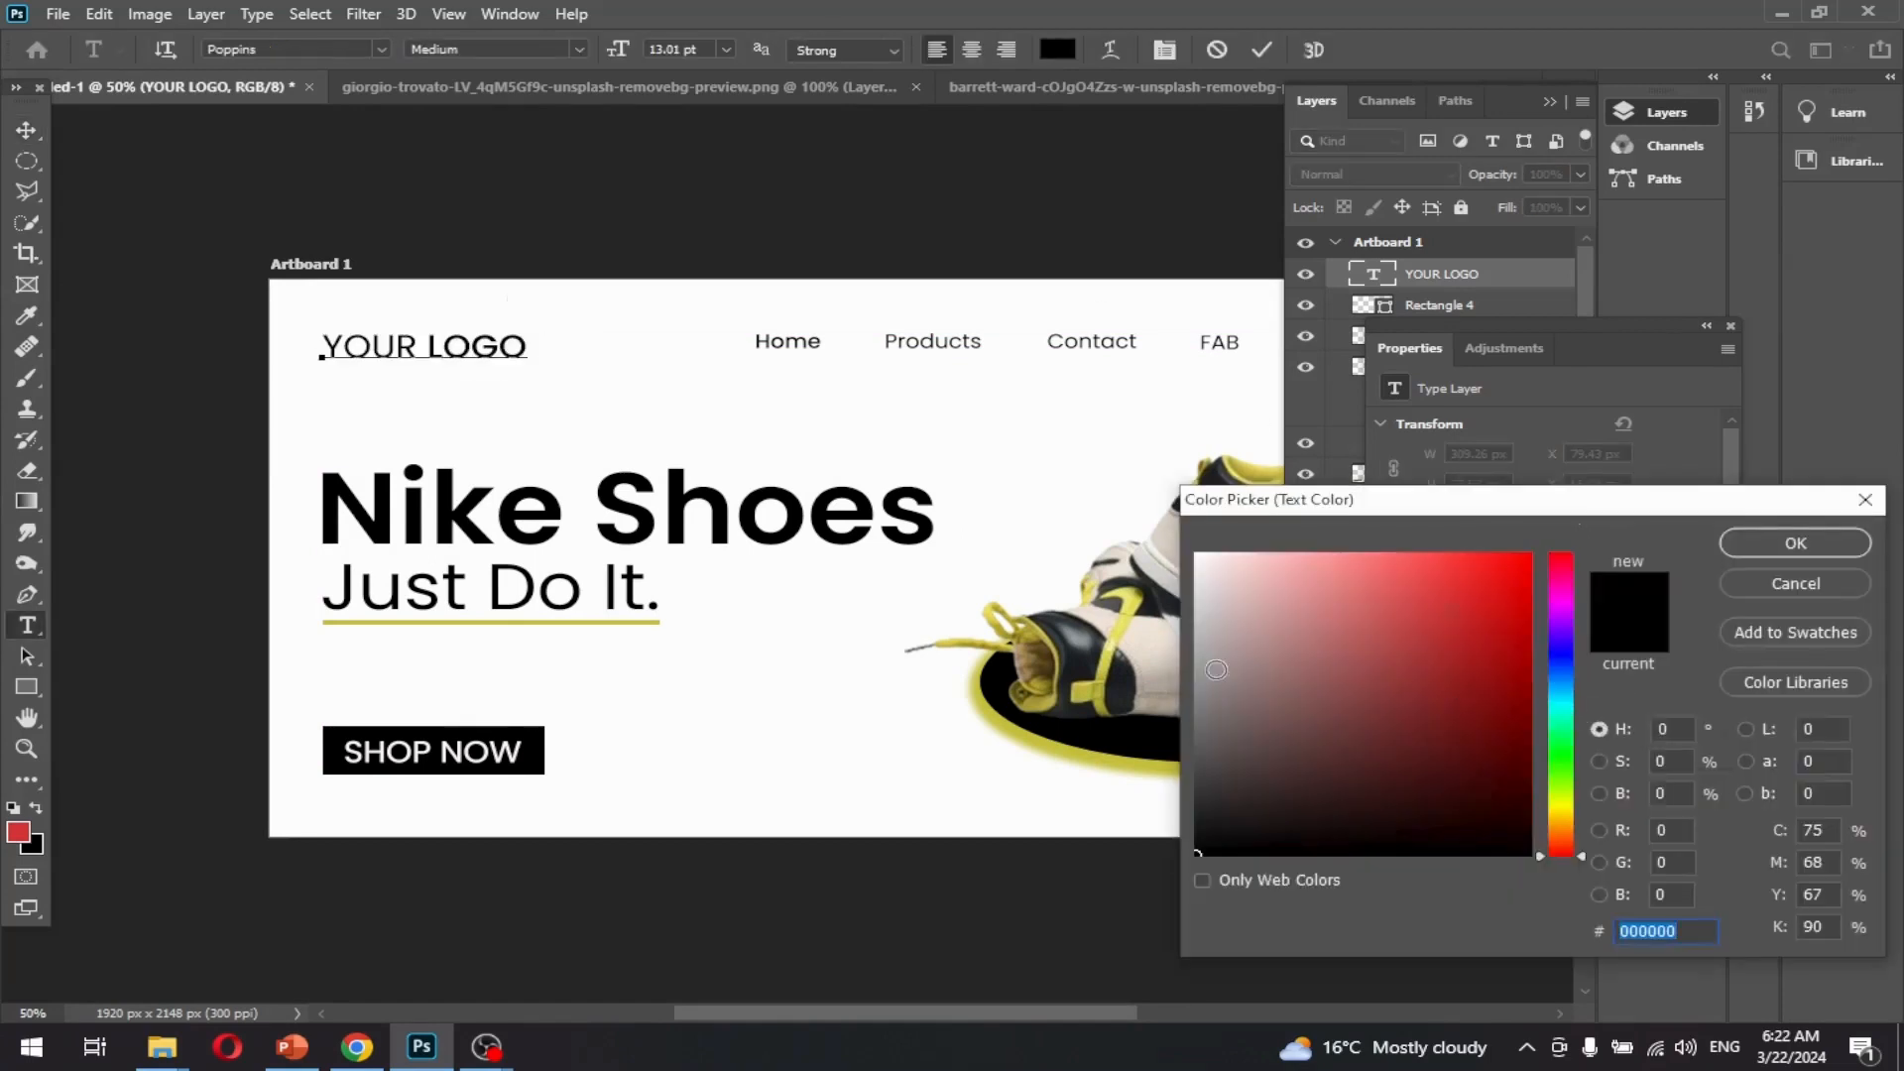
{"action": "left_click", "coordinate": [1054, 744]}
{"action": "left_click", "coordinate": [1797, 545]}
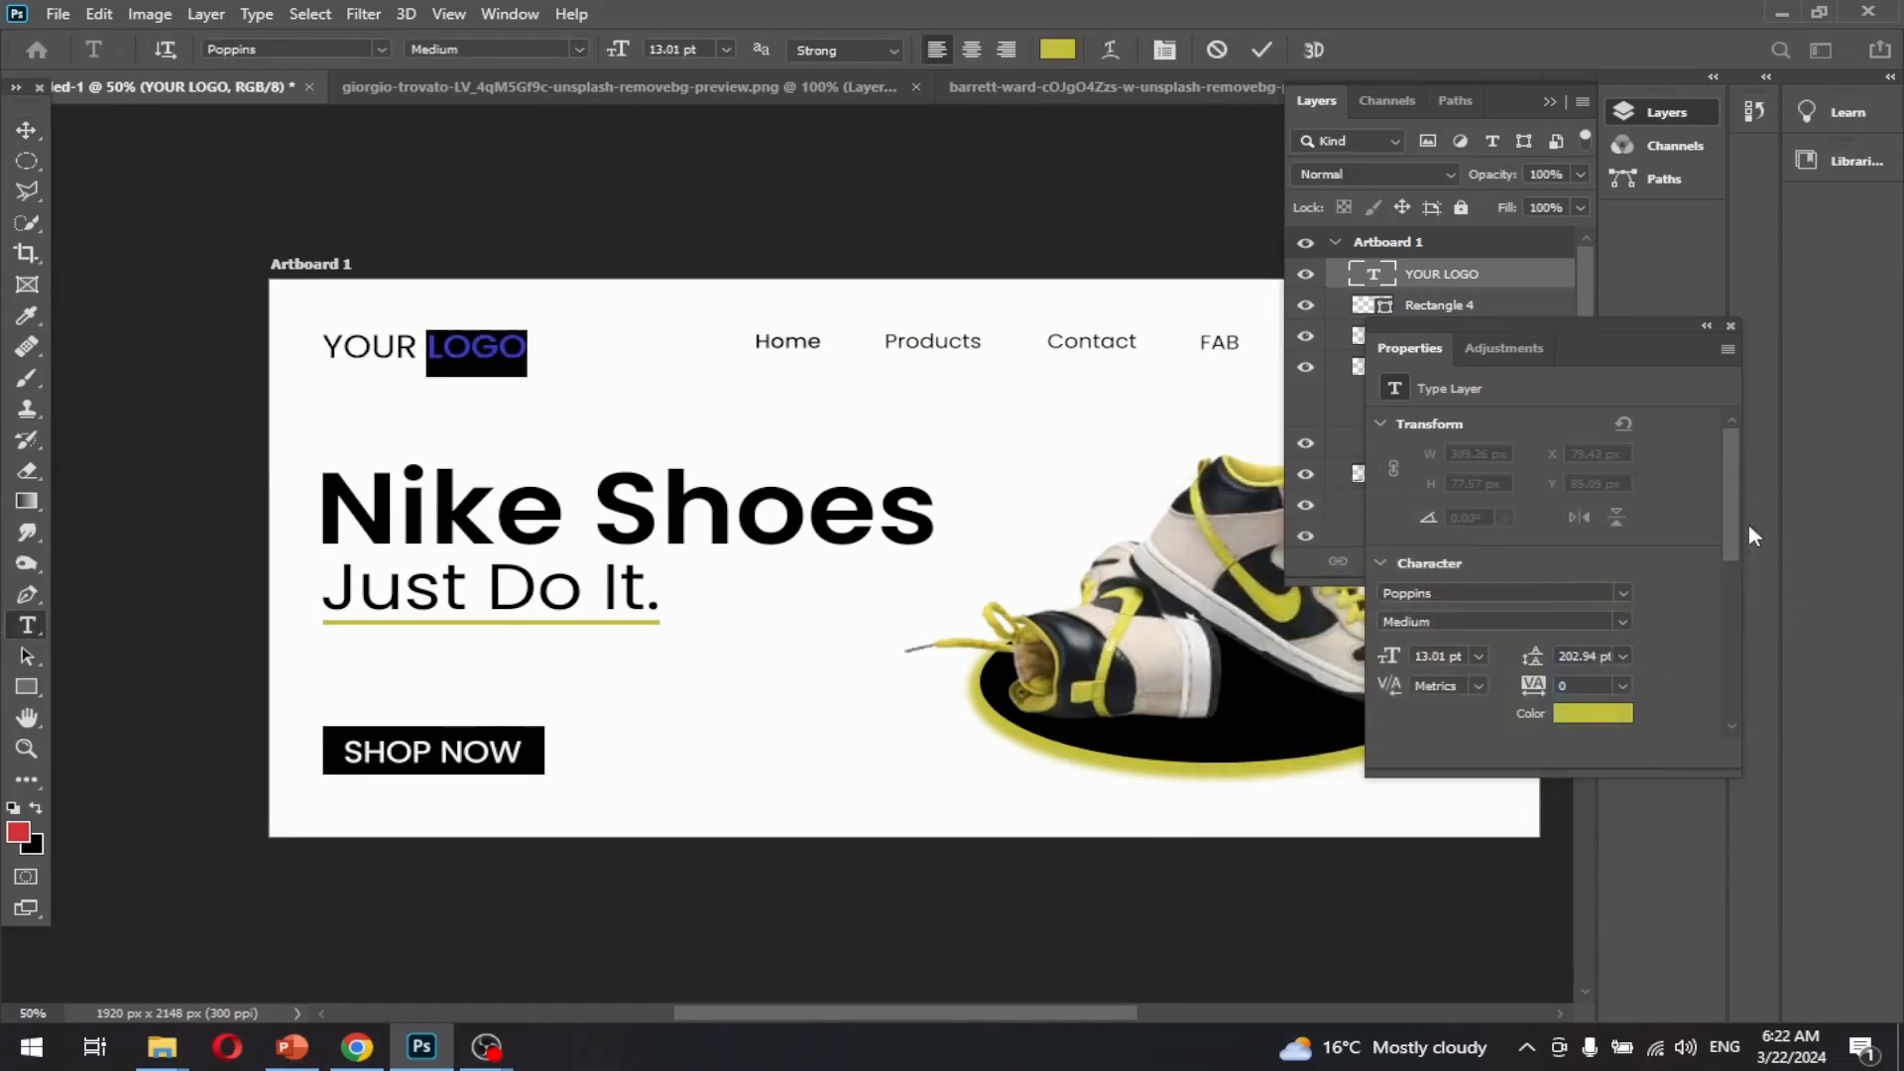
{"action": "left_click", "coordinate": [26, 130]}
- Set the YOUR LOGO text to 12 pt, align it vertically with the navigation links, and deselect it
{"action": "left_click_drag", "start_coordinate": [442, 356], "coordinate": [443, 362]}
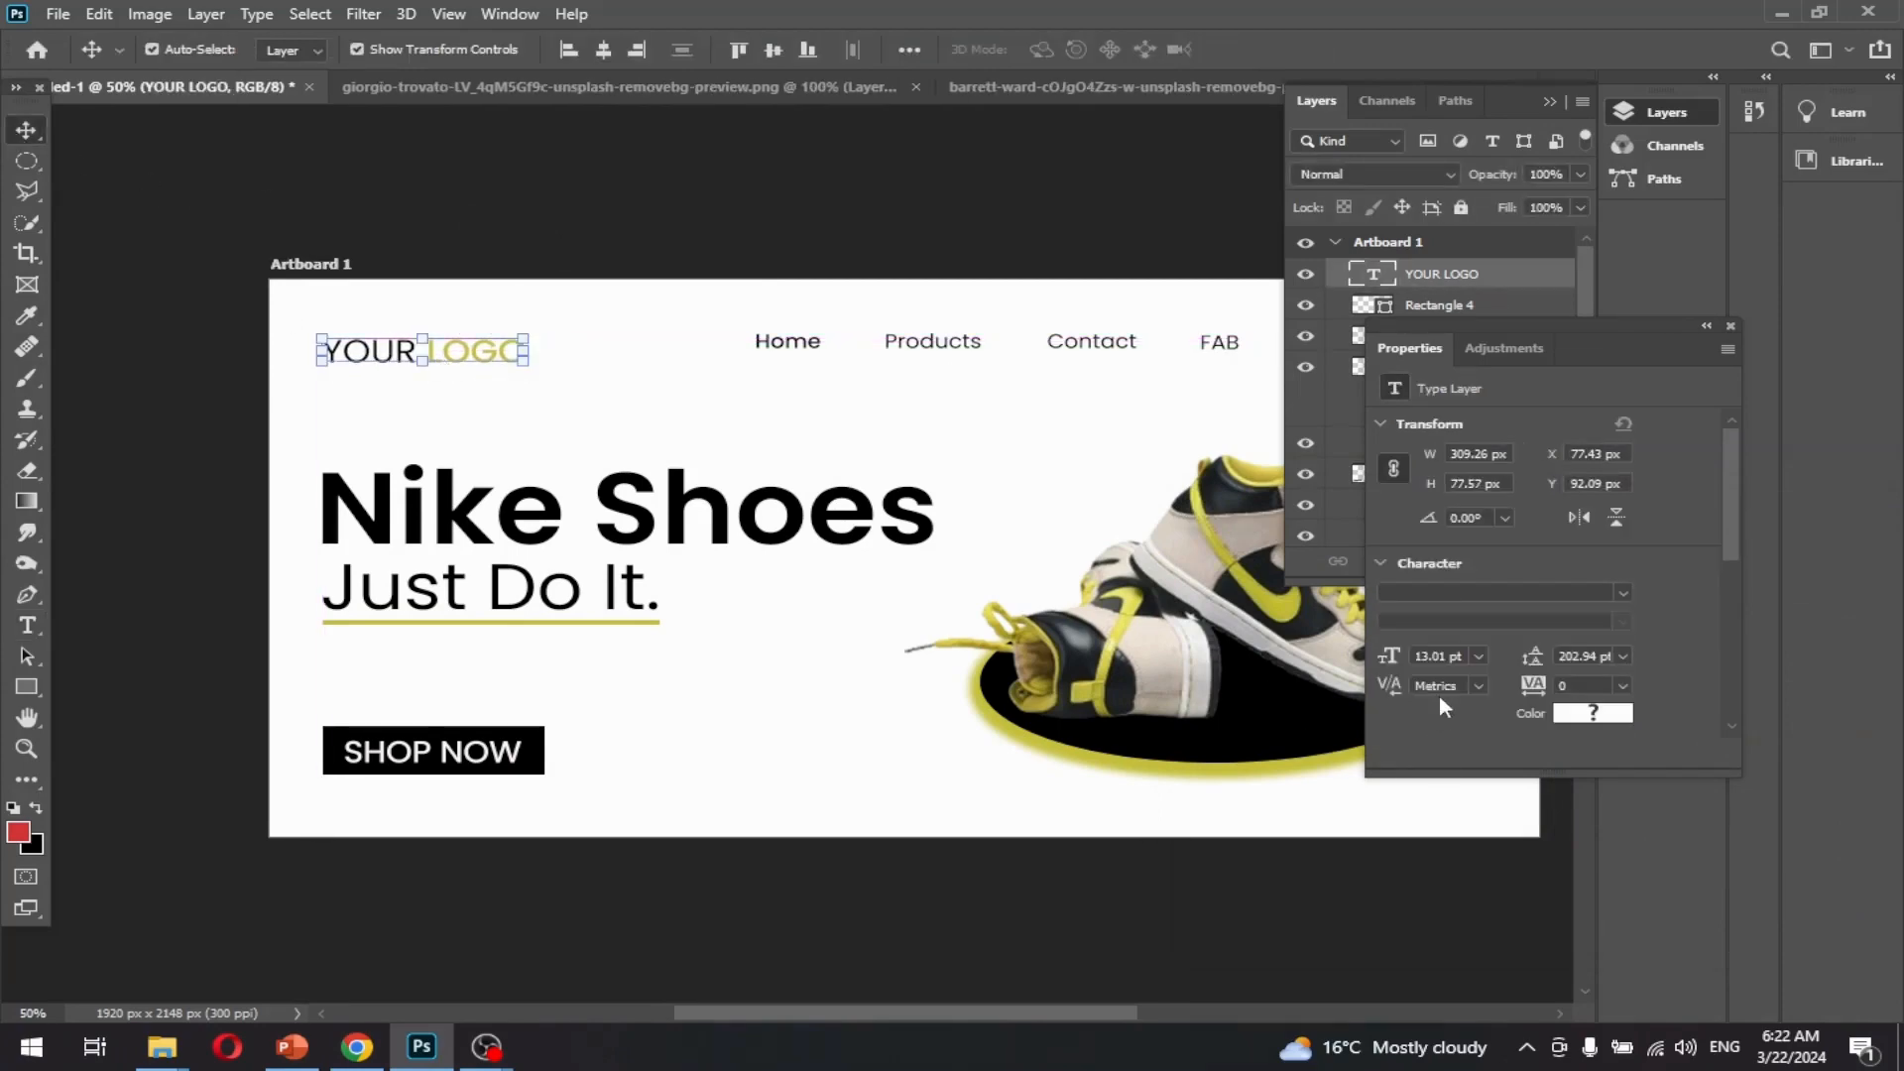
{"action": "left_click", "coordinate": [1426, 660]}
{"action": "type", "text": "12"}
{"action": "key", "text": "Return"}
{"action": "left_click_drag", "start_coordinate": [450, 334], "coordinate": [449, 347]}
{"action": "left_click", "coordinate": [706, 241]}
- Clear the floating Layers and Properties panels off the canvas to view the entire header design
{"action": "left_click", "coordinate": [1544, 101]}
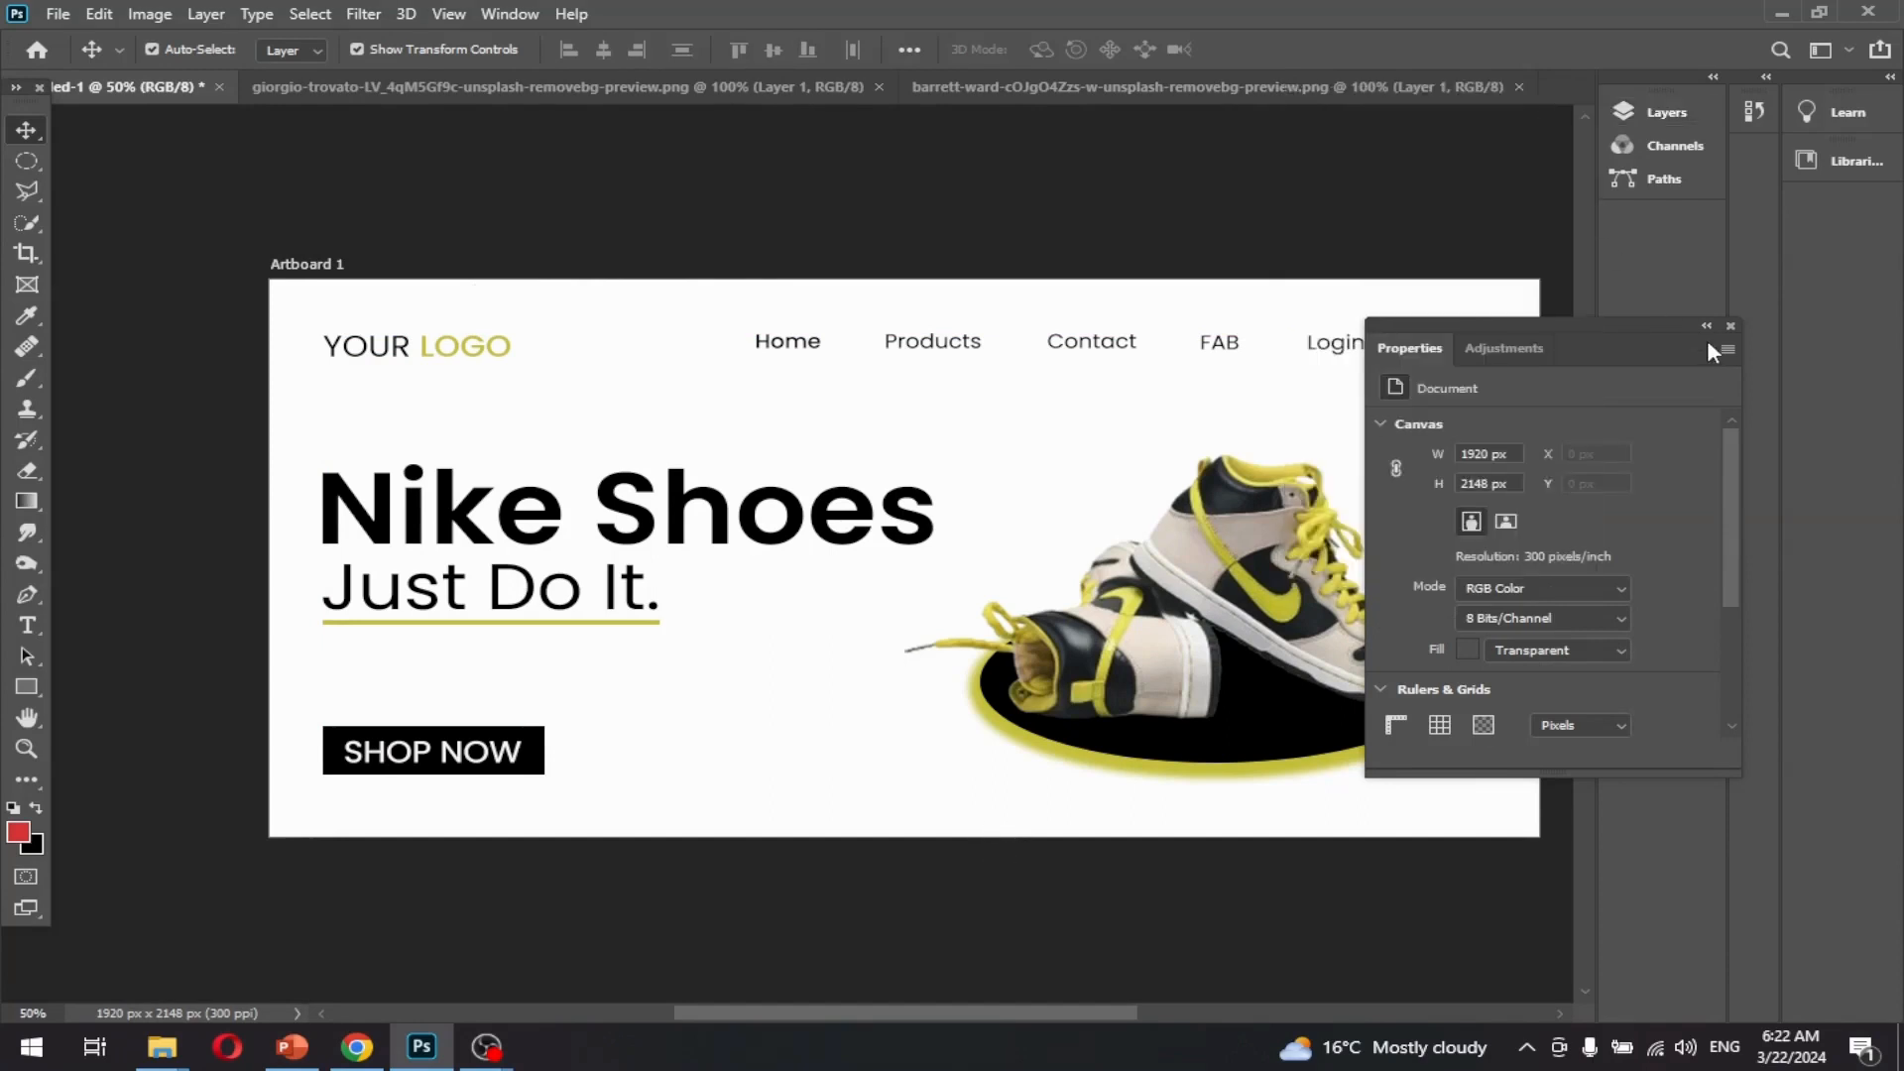
{"action": "left_click", "coordinate": [1731, 325]}
{"action": "left_click_drag", "start_coordinate": [1481, 750], "coordinate": [1363, 701]}
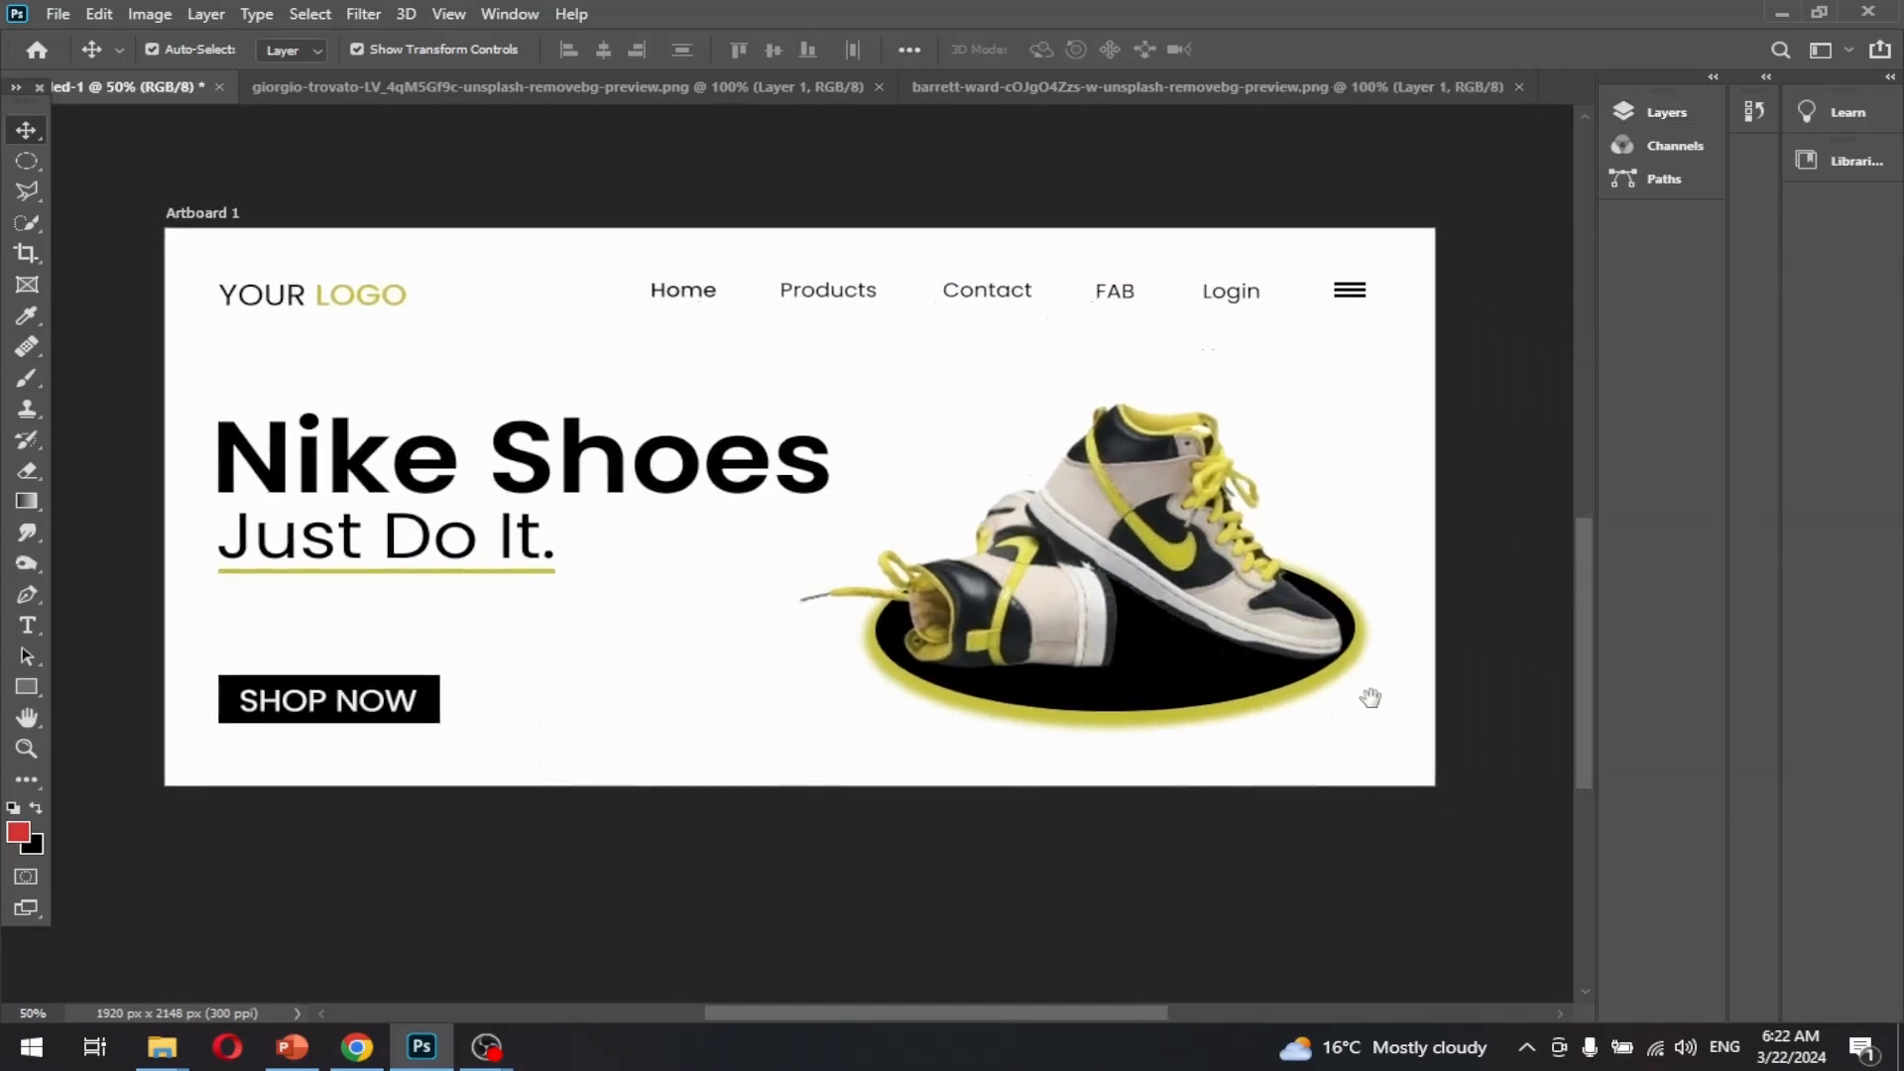